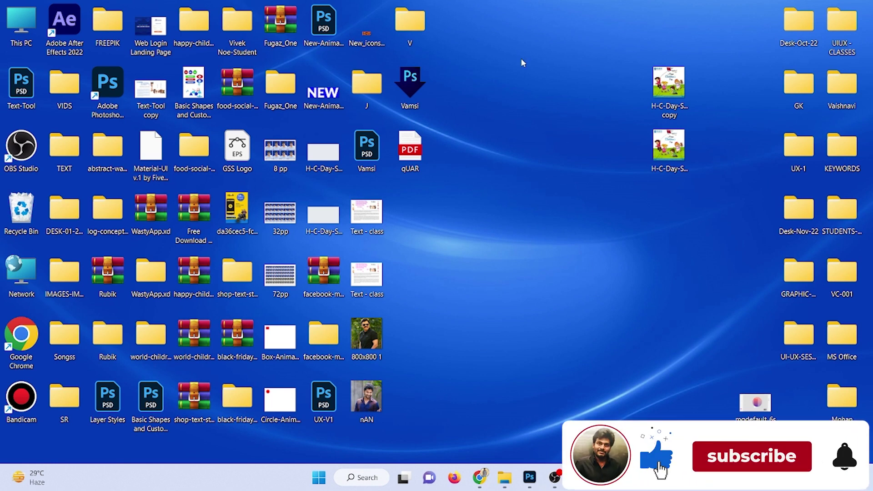
# Launch Adobe XD from Windows search, maximize its home window, then minimize to the desktop.
pyautogui.press('super')
pyautogui.write('ao')
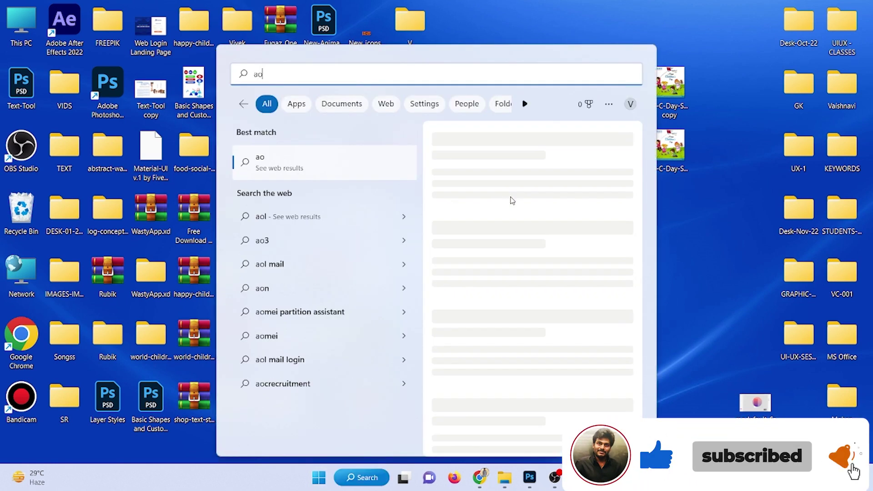
pyautogui.press('BackSpace')
pyautogui.write('dobe XD')
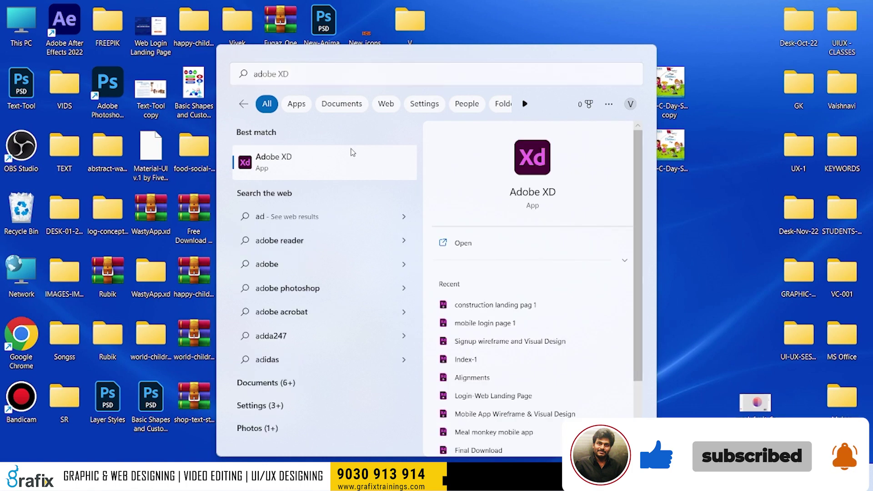
pyautogui.click(353, 152)
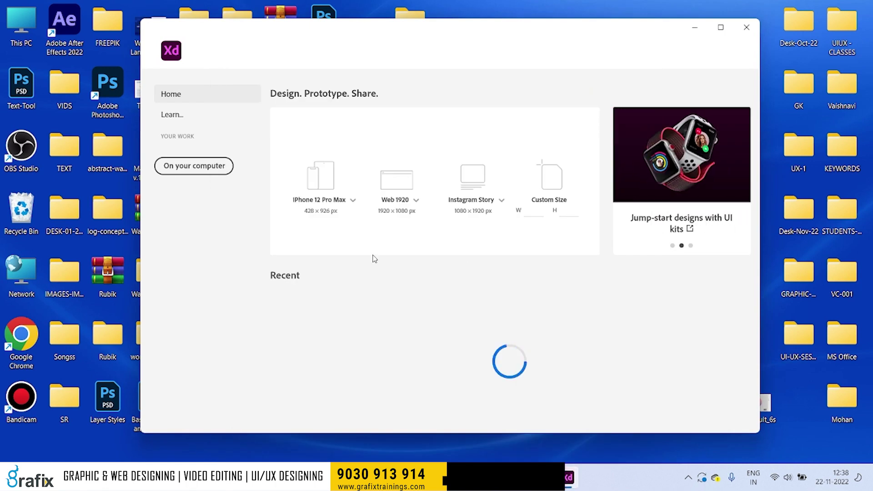
pyautogui.doubleClick(665, 38)
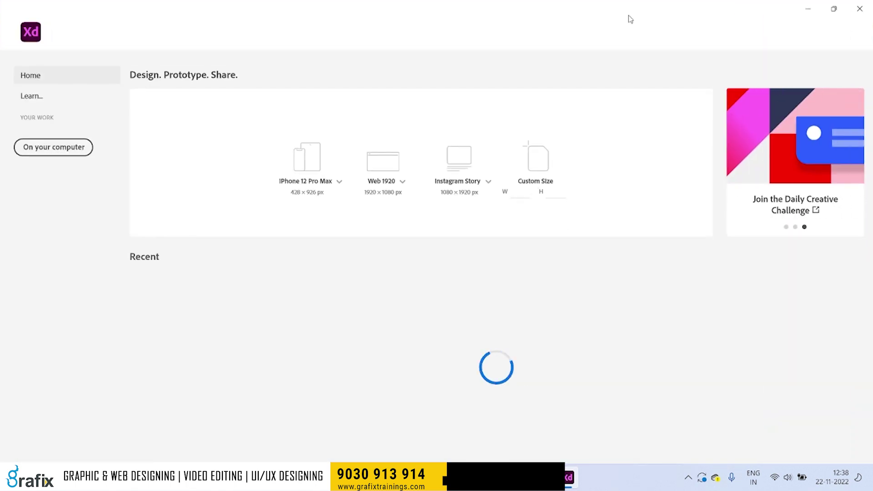
pyautogui.press('super+d')
# Load Gmail in Chrome and read through the Magicbricks property email.
pyautogui.click(432, 477)
pyautogui.write('g')
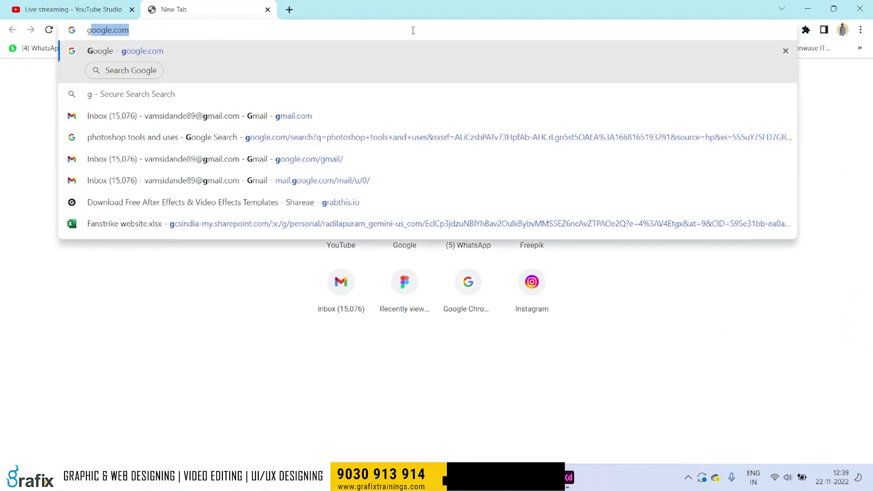
pyautogui.press('Return')
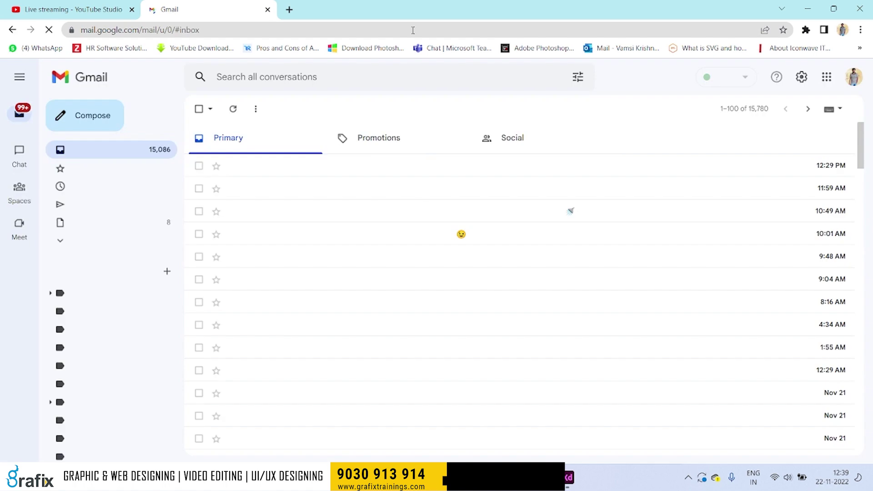
pyautogui.click(417, 197)
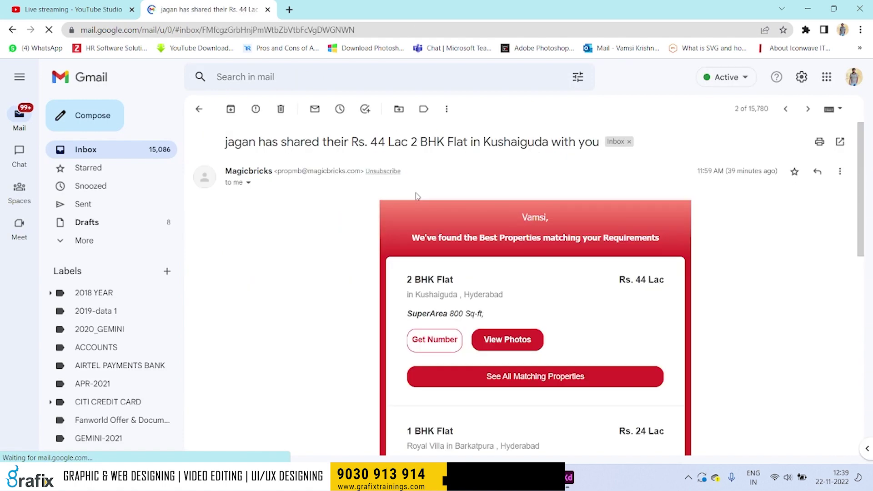
pyautogui.scroll(-4, 415, 195)
pyautogui.scroll(-6, 476, 263)
pyautogui.scroll(5, 476, 263)
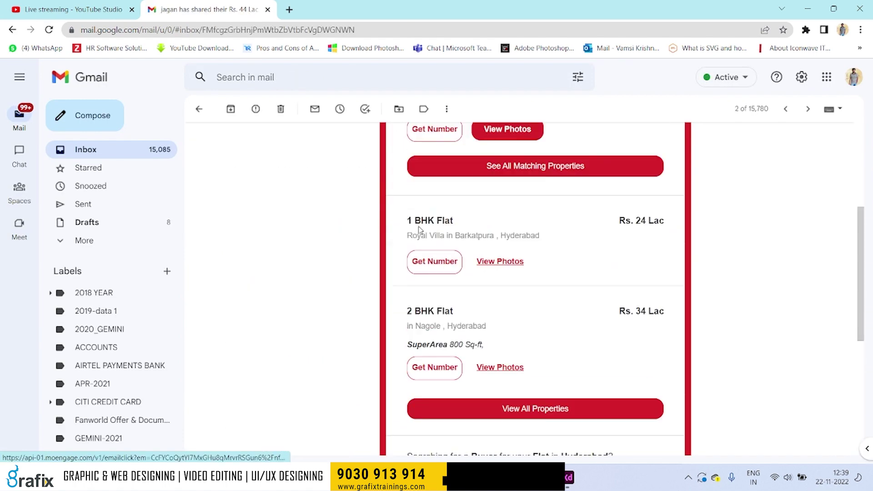
pyautogui.scroll(5, 417, 234)
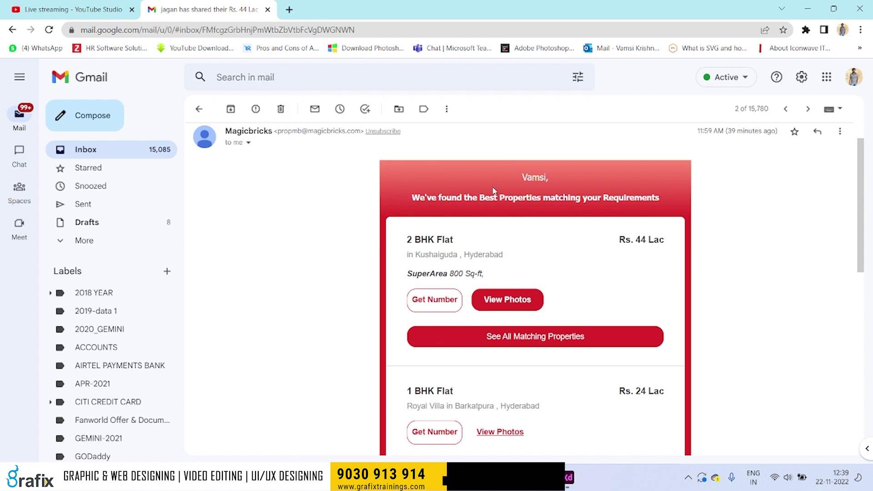
pyautogui.moveTo(643, 238); pyautogui.dragTo(743, 198)
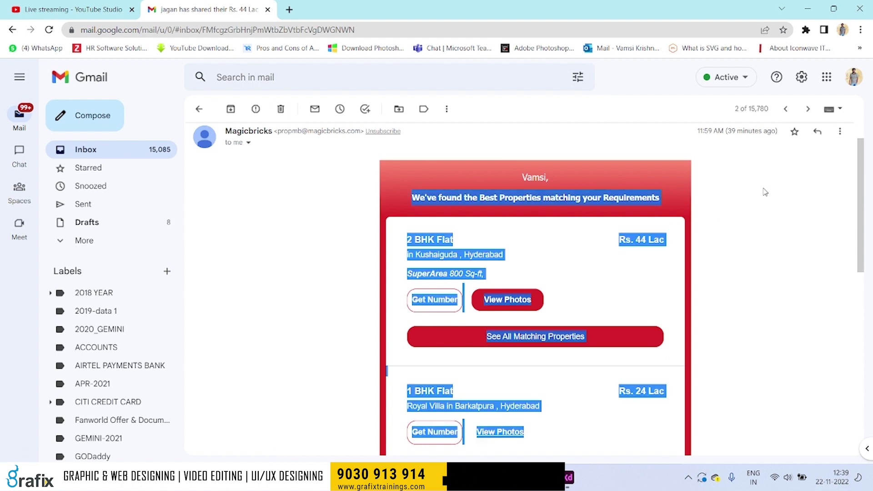
pyautogui.click(766, 192)
pyautogui.click(200, 110)
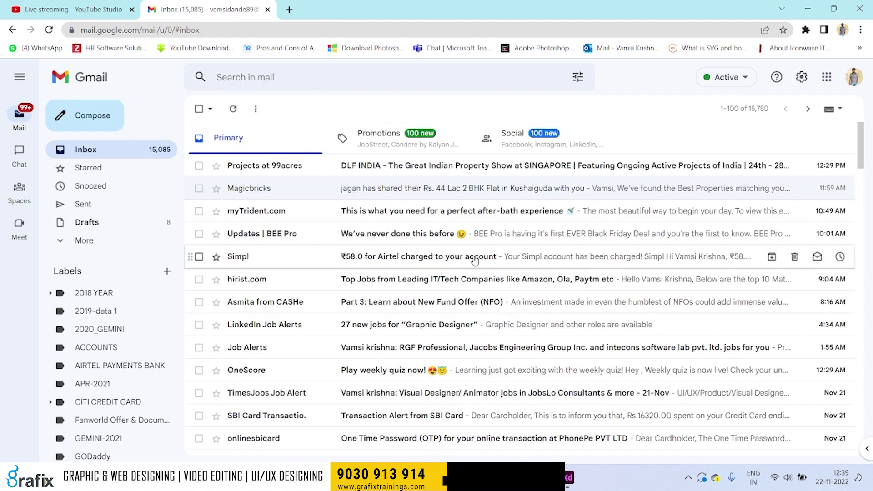
# Skim the Simpl account charge and hirist top jobs emails.
pyautogui.click(474, 260)
pyautogui.scroll(-10, 312, 166)
pyautogui.scroll(-2, 254, 137)
pyautogui.click(200, 111)
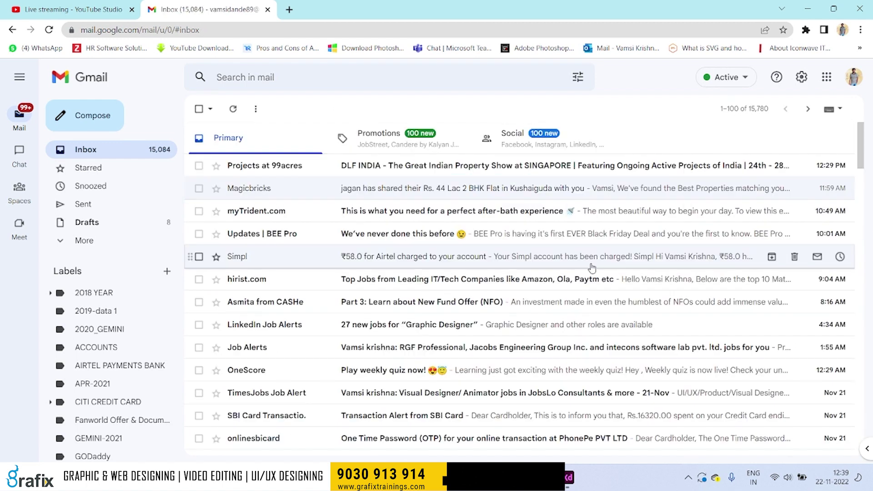
pyautogui.click(434, 280)
pyautogui.scroll(-5, 429, 288)
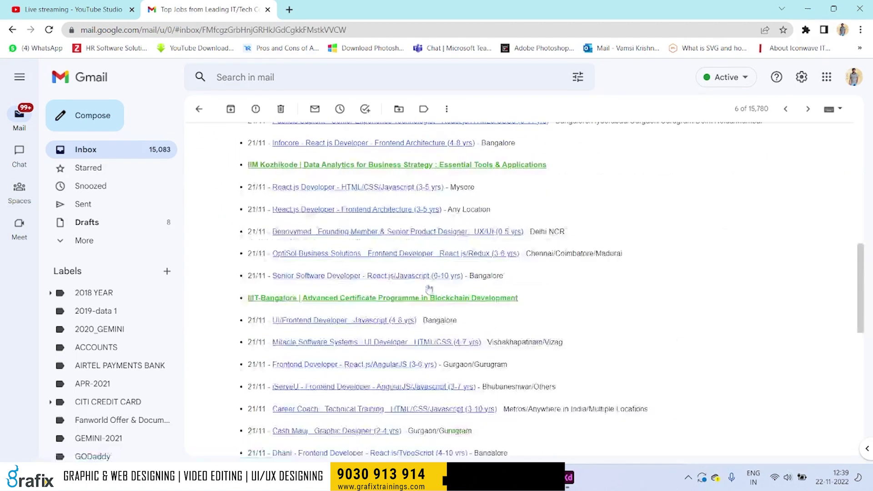
pyautogui.click(200, 110)
# Open the Part 3 New Fund Offer email and read down to the closed-end funds lock-in text.
pyautogui.click(471, 299)
pyautogui.scroll(-5, 468, 298)
pyautogui.scroll(5, 507, 328)
pyautogui.scroll(4, 507, 328)
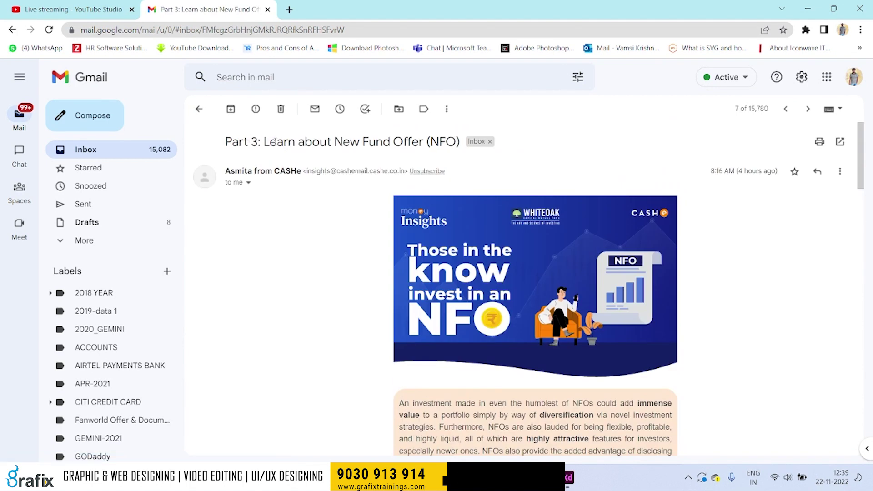
pyautogui.click(315, 242)
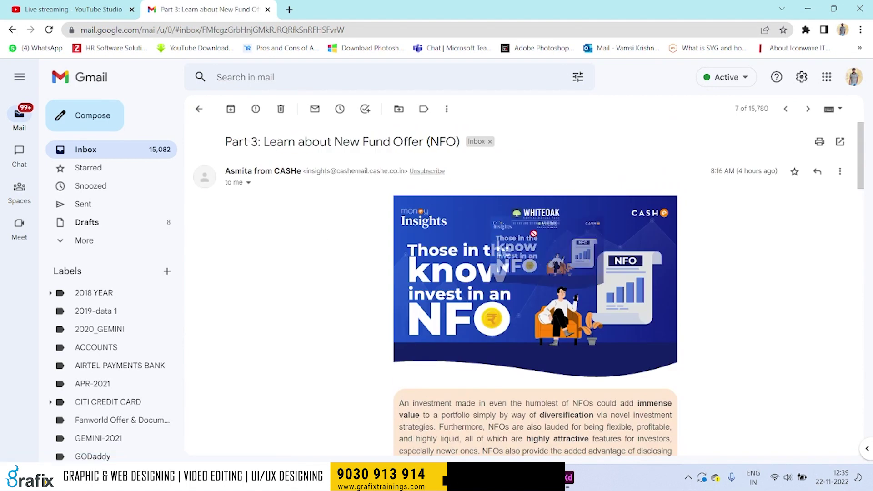
pyautogui.scroll(-5, 570, 264)
pyautogui.moveTo(472, 181); pyautogui.dragTo(591, 181)
pyautogui.scroll(-1, 552, 228)
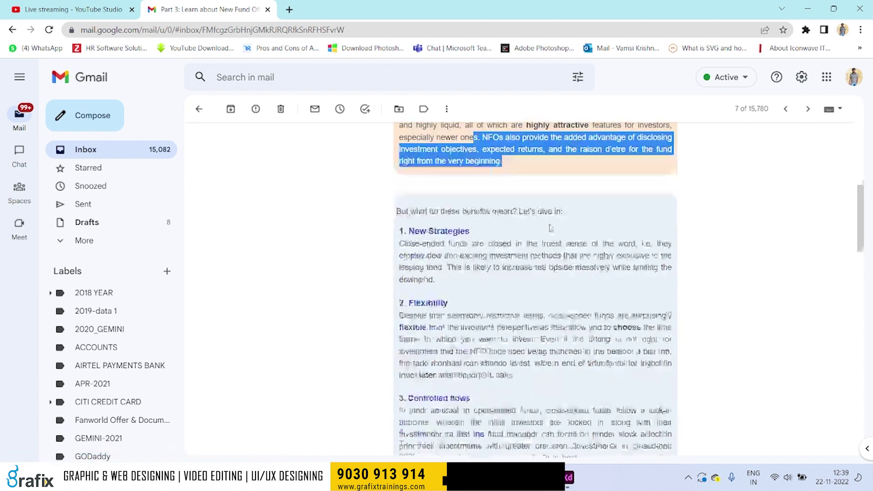
pyautogui.moveTo(399, 175); pyautogui.dragTo(591, 220)
pyautogui.scroll(-2, 551, 252)
pyautogui.scroll(-3, 550, 252)
pyautogui.moveTo(460, 172); pyautogui.dragTo(597, 228)
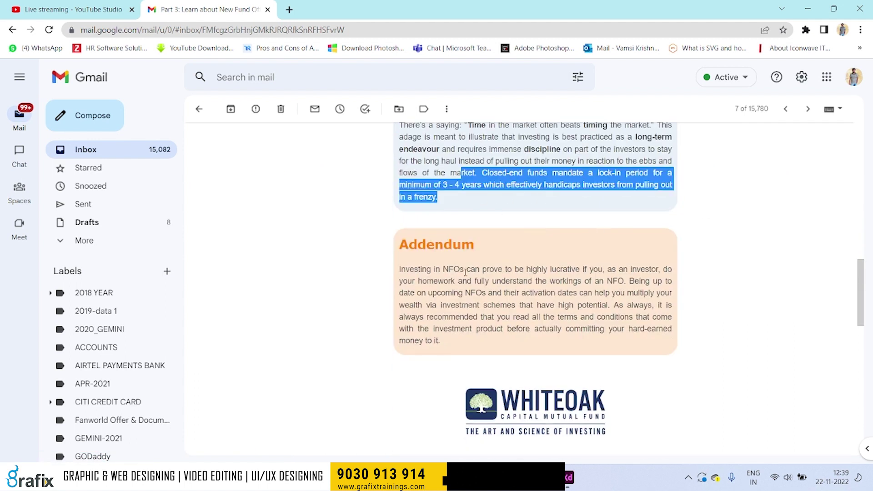
# Read the NFO email's Addendum and Stability and Liquidity sections near the WhiteOak logo.
pyautogui.tripleClick(465, 272)
pyautogui.scroll(-1, 657, 332)
pyautogui.scroll(-8, 656, 331)
pyautogui.moveTo(400, 227); pyautogui.dragTo(591, 380)
pyautogui.scroll(-6, 591, 380)
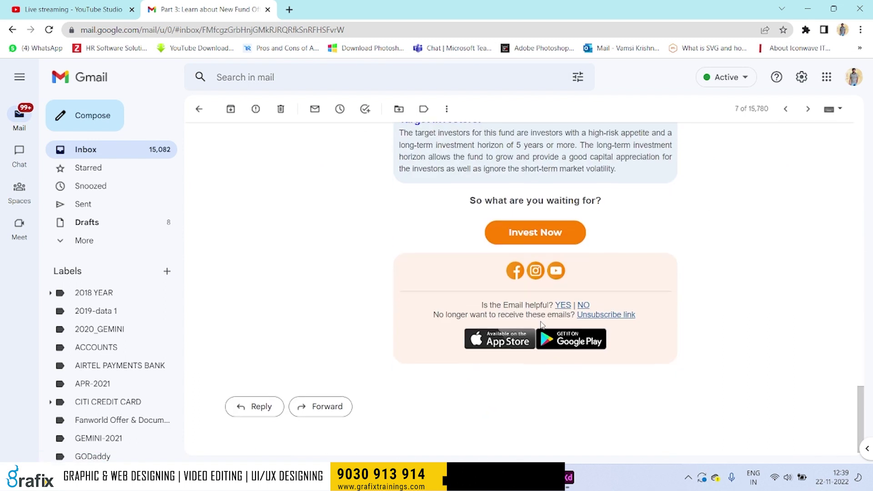
pyautogui.scroll(10, 663, 393)
pyautogui.moveTo(457, 227); pyautogui.dragTo(516, 413)
# Scroll back up through the NFO email and return to the inbox list.
pyautogui.scroll(2, 516, 413)
pyautogui.scroll(4, 516, 413)
pyautogui.moveTo(509, 309)
pyautogui.mouseDown()
pyautogui.moveTo(555, 386)
pyautogui.moveTo(399, 239)
pyautogui.moveTo(397, 219)
pyautogui.mouseUp()
pyautogui.scroll(6, 555, 370)
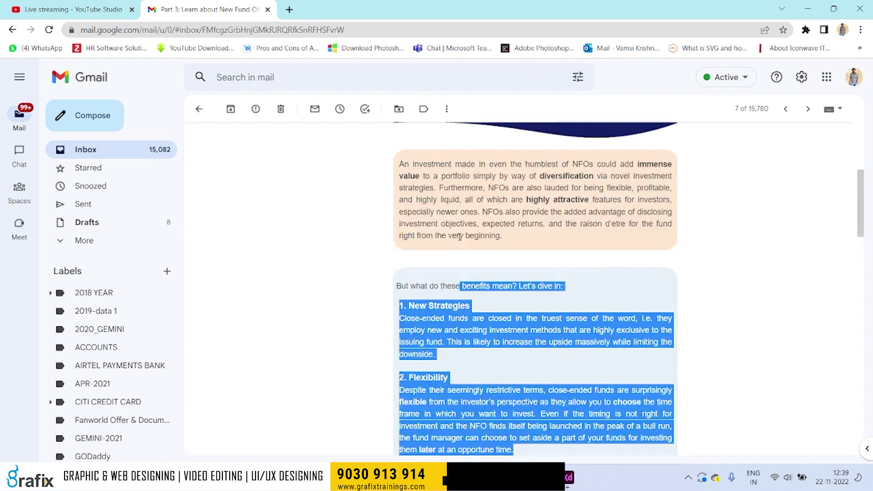
pyautogui.scroll(5, 455, 228)
pyautogui.moveTo(454, 219); pyautogui.dragTo(509, 259)
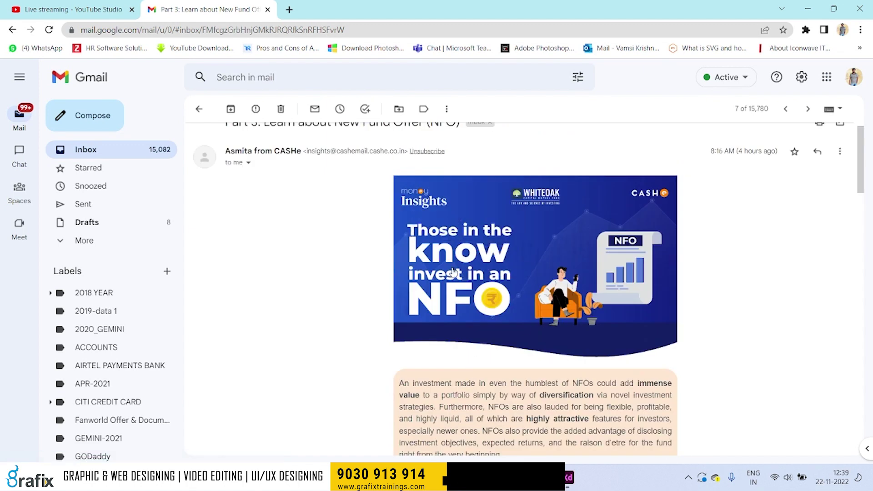
pyautogui.click(199, 108)
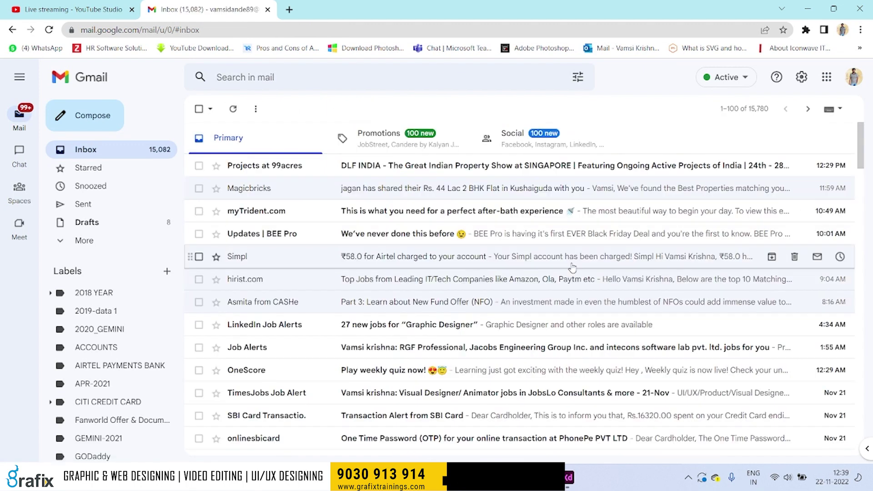
pyautogui.scroll(-4, 400, 228)
pyautogui.scroll(-1, 401, 212)
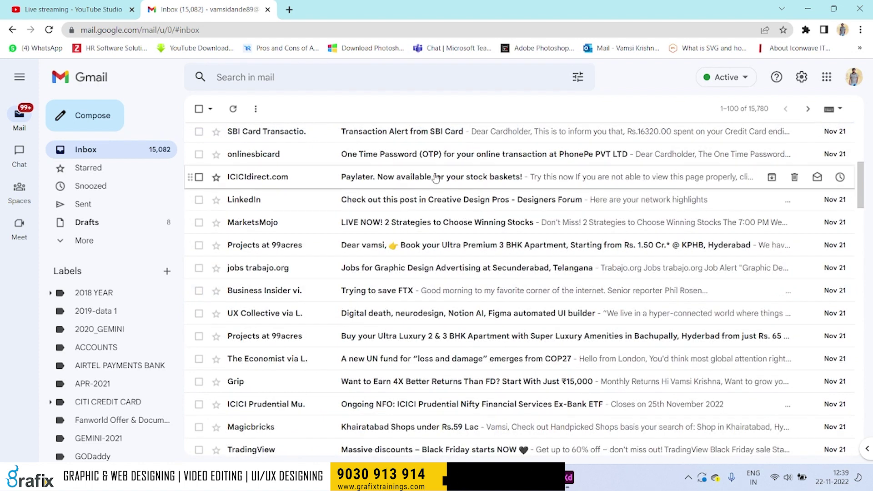
pyautogui.click(318, 176)
pyautogui.scroll(-2, 556, 302)
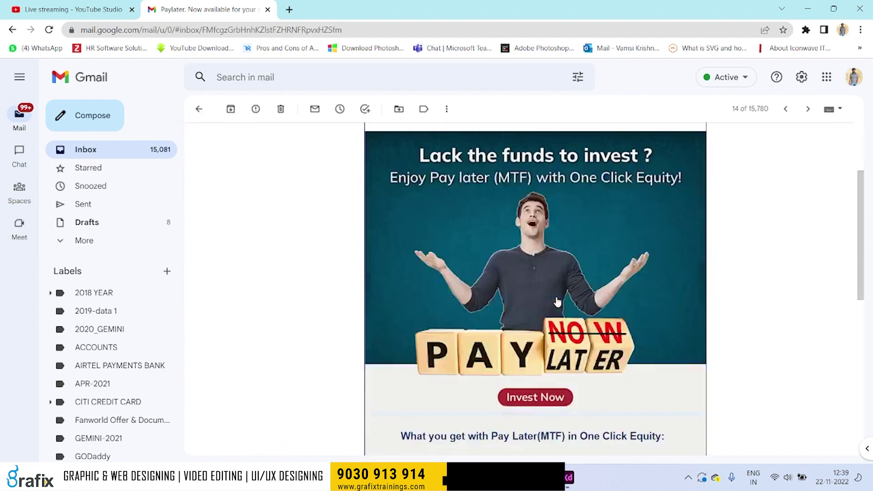
pyautogui.scroll(-7, 586, 305)
pyautogui.scroll(5, 615, 307)
pyautogui.scroll(5, 615, 308)
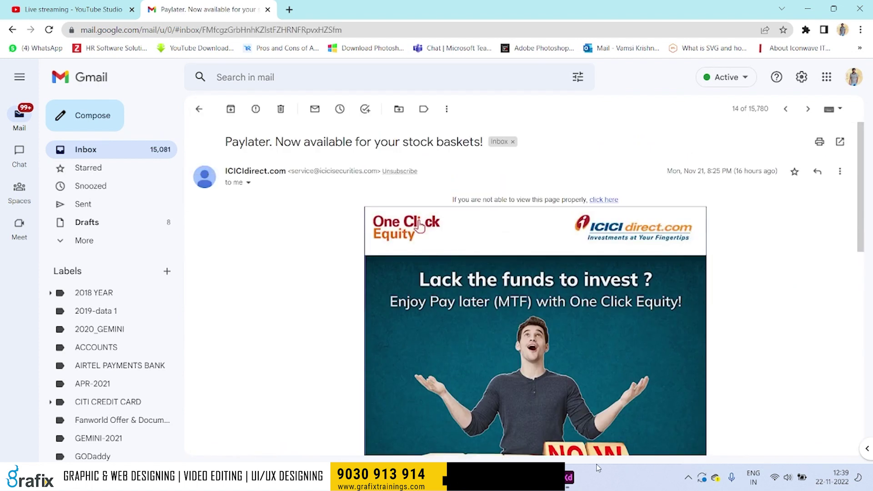
pyautogui.click(199, 109)
pyautogui.scroll(-3, 455, 227)
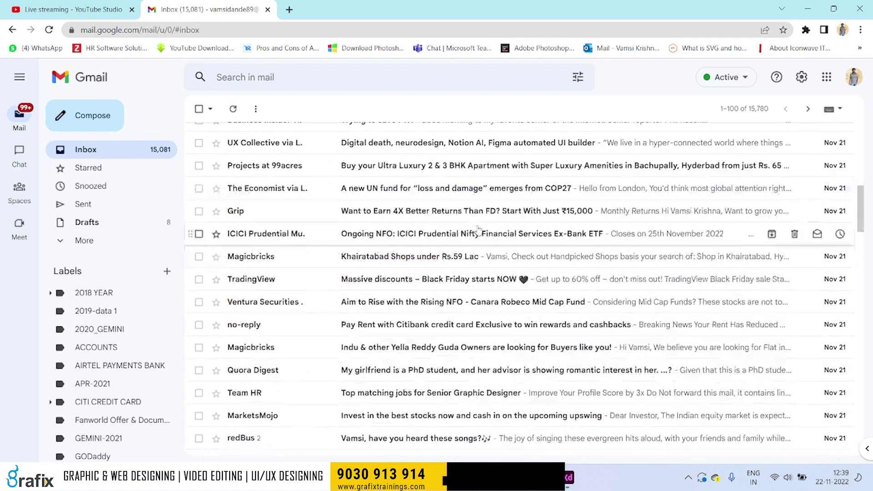
pyautogui.click(591, 140)
pyautogui.scroll(-5, 624, 337)
pyautogui.scroll(-5, 624, 335)
pyautogui.scroll(-5, 621, 335)
pyautogui.scroll(-5, 612, 332)
pyautogui.scroll(-5, 602, 319)
pyautogui.scroll(-5, 599, 316)
pyautogui.scroll(5, 591, 313)
pyautogui.scroll(5, 527, 311)
pyautogui.scroll(-10, 520, 310)
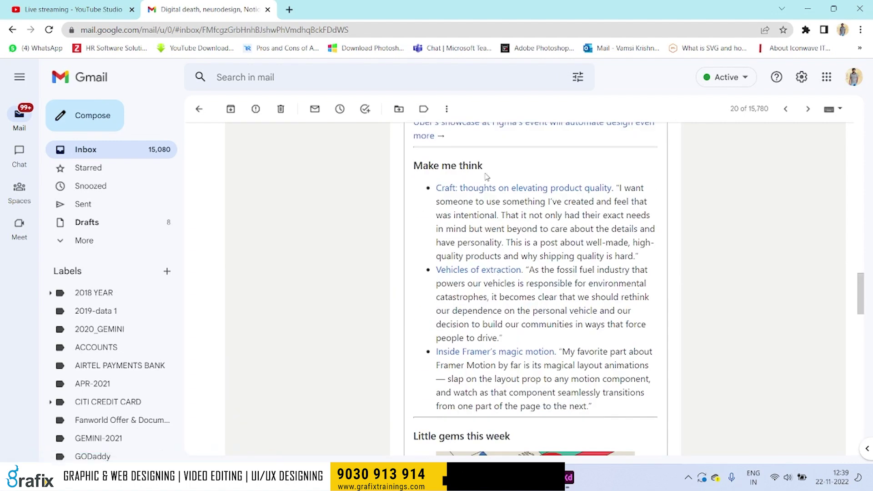
pyautogui.moveTo(484, 187); pyautogui.dragTo(566, 389)
pyautogui.scroll(5, 579, 317)
pyautogui.moveTo(468, 188); pyautogui.dragTo(512, 263)
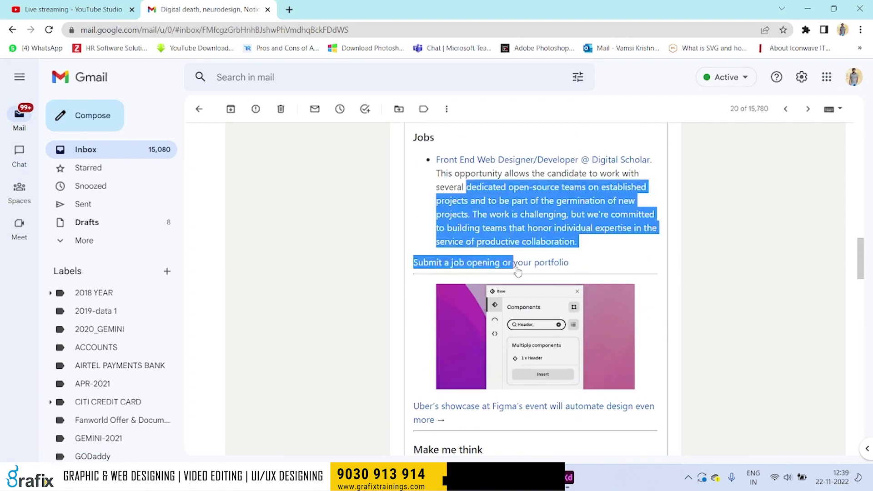
pyautogui.scroll(5, 514, 268)
pyautogui.scroll(5, 516, 279)
pyautogui.scroll(1, 516, 280)
pyautogui.scroll(2, 421, 265)
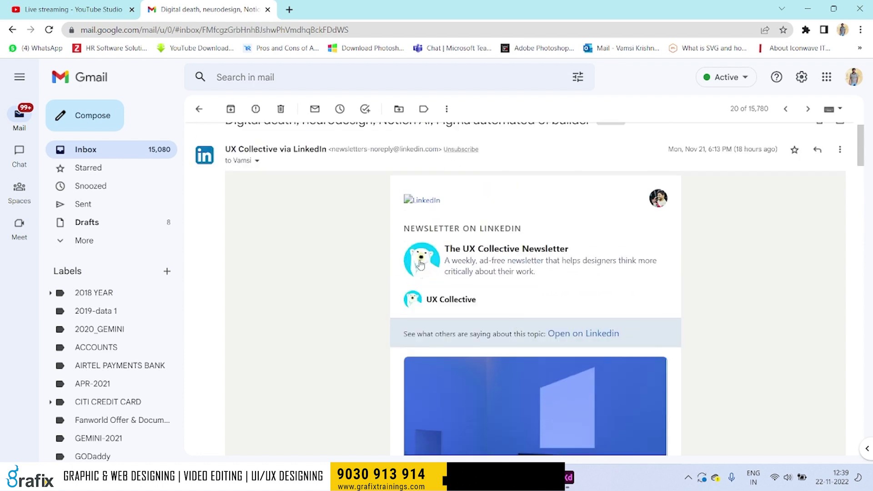
pyautogui.scroll(-5, 468, 302)
pyautogui.scroll(6, 495, 295)
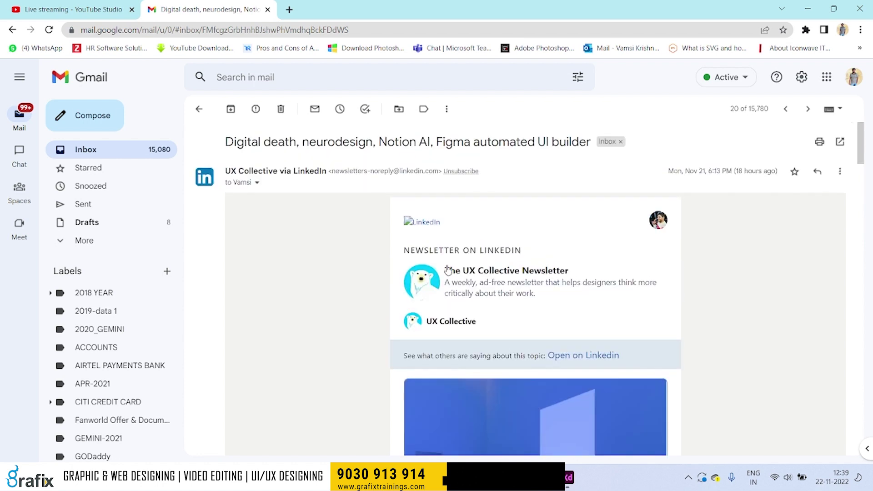
pyautogui.moveTo(497, 271); pyautogui.dragTo(586, 273)
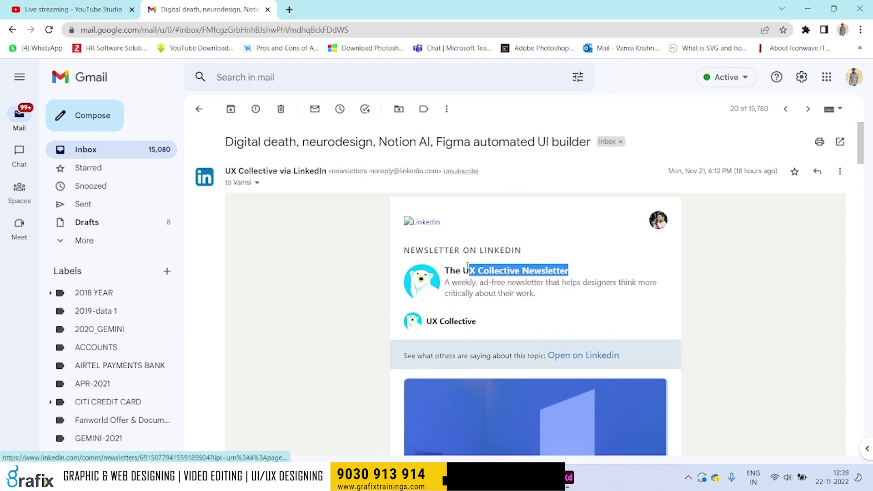
pyautogui.moveTo(429, 250); pyautogui.dragTo(403, 250)
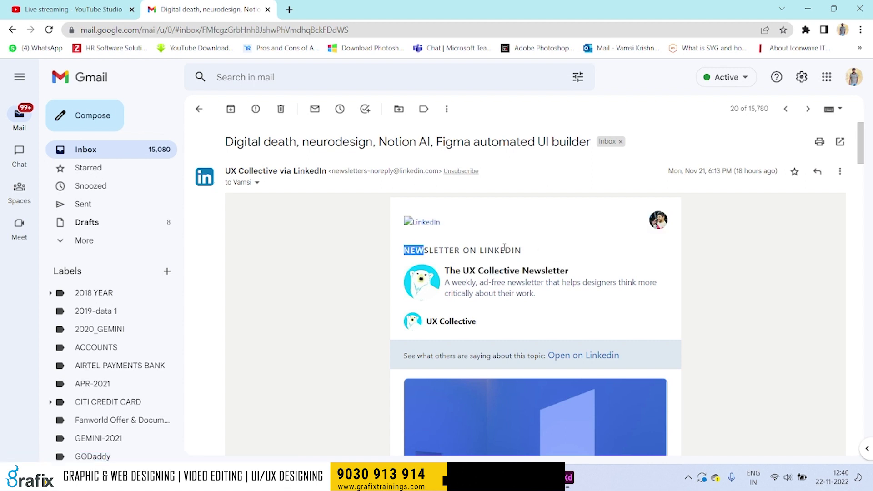
pyautogui.scroll(-3, 504, 246)
pyautogui.moveTo(498, 214); pyautogui.dragTo(430, 210)
pyautogui.scroll(-4, 541, 253)
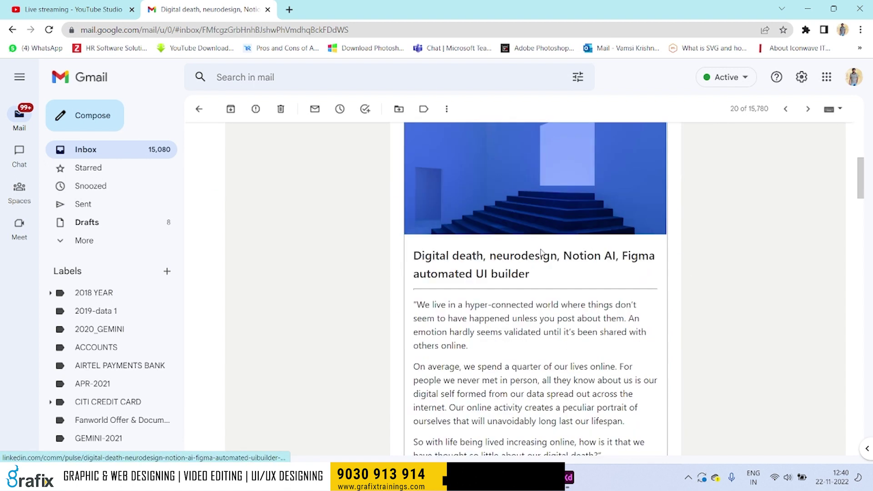
pyautogui.moveTo(589, 274)
pyautogui.mouseDown()
pyautogui.moveTo(594, 281)
pyautogui.moveTo(481, 311)
pyautogui.mouseUp()
pyautogui.moveTo(485, 304); pyautogui.dragTo(600, 366)
pyautogui.scroll(2, 542, 312)
pyautogui.moveTo(541, 312)
pyautogui.mouseDown()
pyautogui.moveTo(793, 294)
pyautogui.moveTo(776, 325)
pyautogui.mouseUp()
pyautogui.scroll(-1, 682, 325)
pyautogui.scroll(-5, 584, 326)
pyautogui.scroll(5, 589, 325)
# Save the staircase image to the desktop, open it in Photoshop and check its image size.
pyautogui.press('super+d')
pyautogui.moveTo(596, 255); pyautogui.dragTo(625, 273)
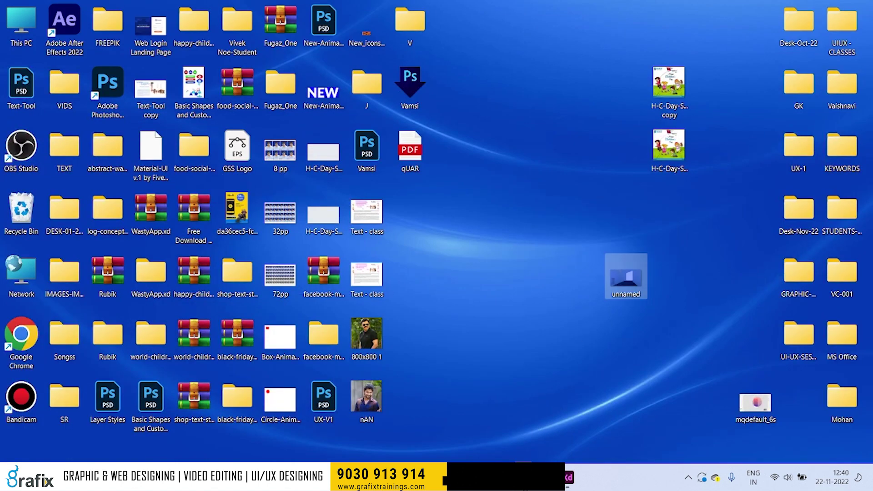
pyautogui.hotkey('alt', 'Tab')
pyautogui.hotkey('alt', 'Tab')
pyautogui.hotkey('alt', 'Tab')
pyautogui.hotkey('alt', 'Tab')
pyautogui.hotkey('alt', 'Tab')
pyautogui.moveTo(476, 336); pyautogui.dragTo(481, 275)
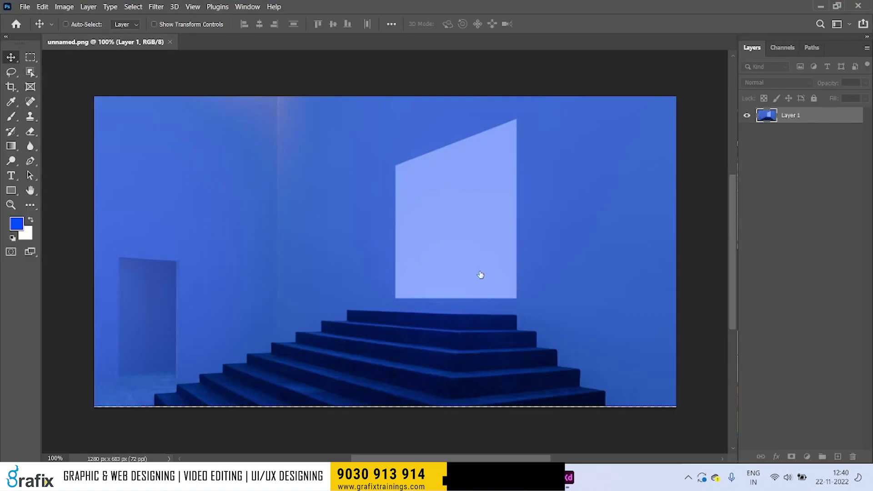
pyautogui.hotkey('ctrl', 'alt', 'i')
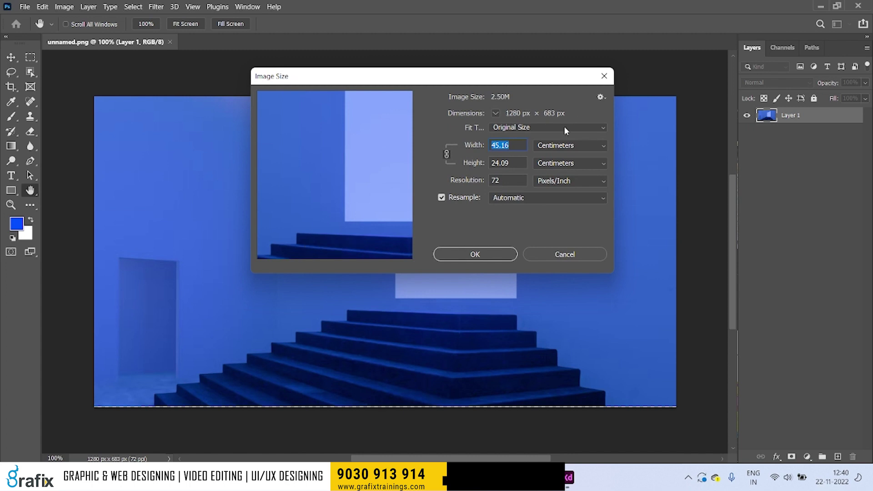
pyautogui.press('Escape')
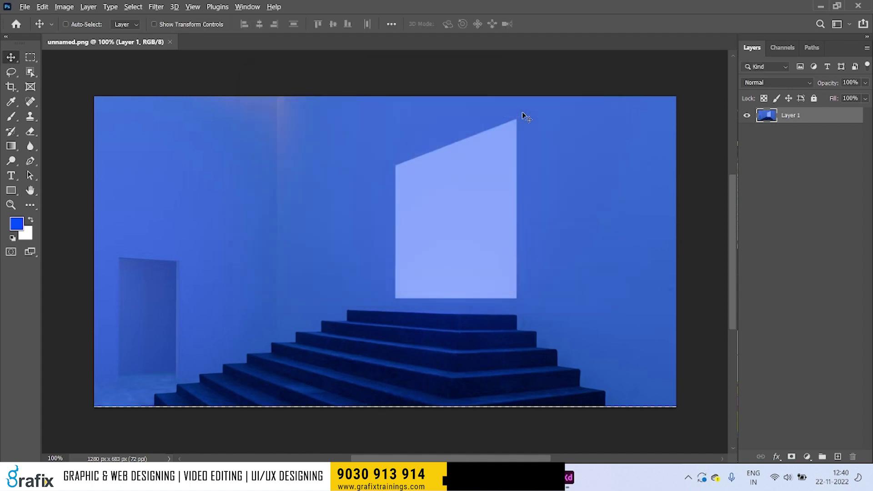
# Copy the staircase image from the email and paste it into a new clipboard-sized Photoshop document.
pyautogui.hotkey('alt', 'Tab')
pyautogui.click(720, 325)
pyautogui.moveTo(596, 255); pyautogui.dragTo(722, 247)
pyautogui.rightClick(617, 252)
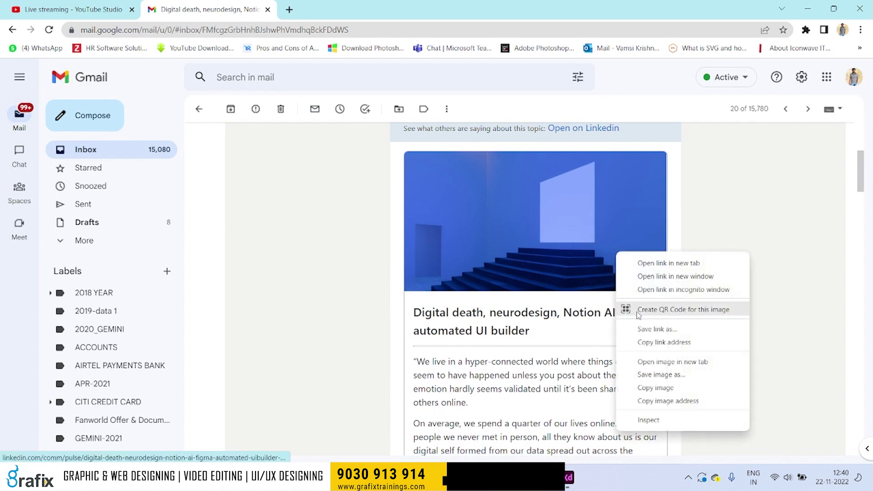
pyautogui.click(653, 387)
pyautogui.hotkey('alt', 'Tab')
pyautogui.hotkey('ctrl', 'n')
pyautogui.hotkey('ctrl', 'v')
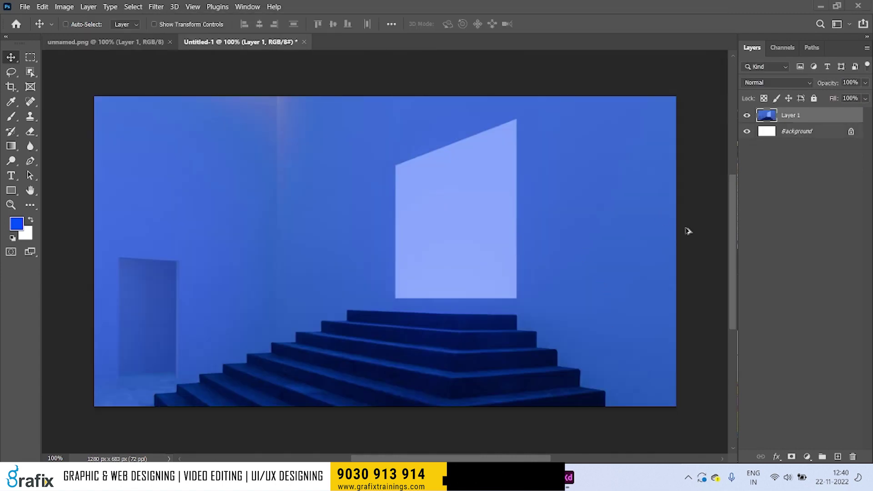
pyautogui.hotkey('alt', 'Tab')
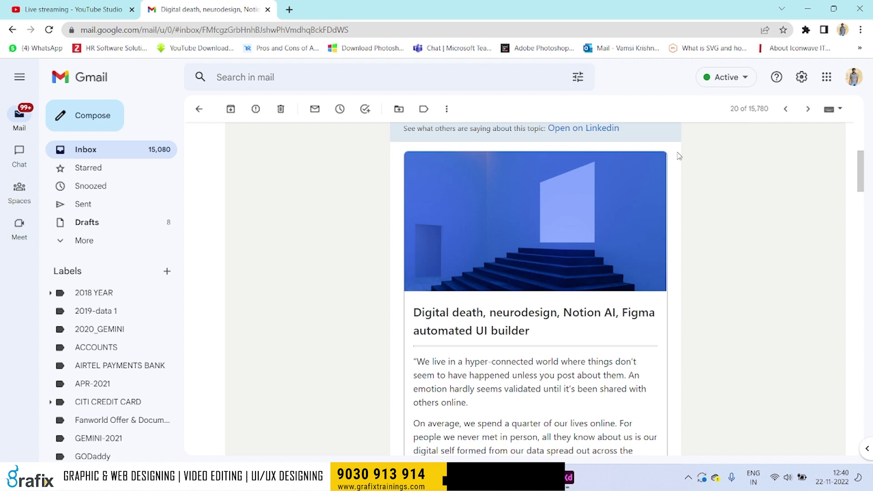
# Inspect the email's banner card and expand its padded td element in DevTools.
pyautogui.rightClick(679, 156)
pyautogui.click(705, 307)
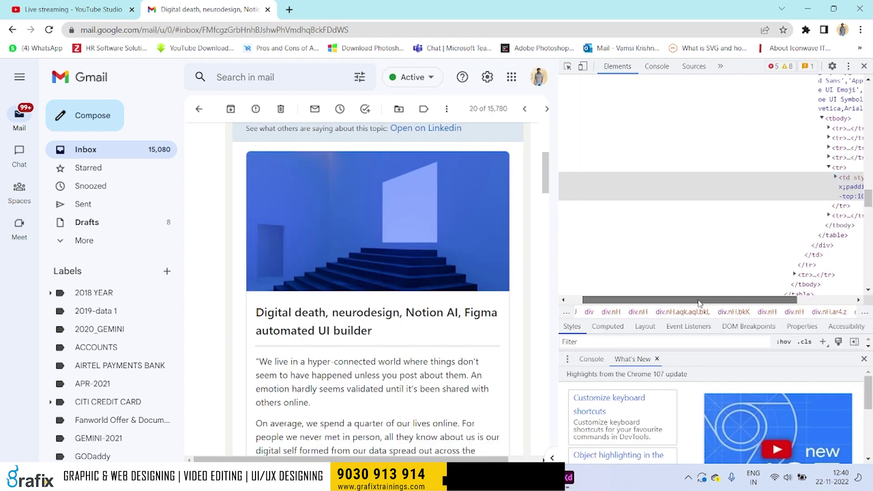
pyautogui.moveTo(695, 300); pyautogui.dragTo(767, 299)
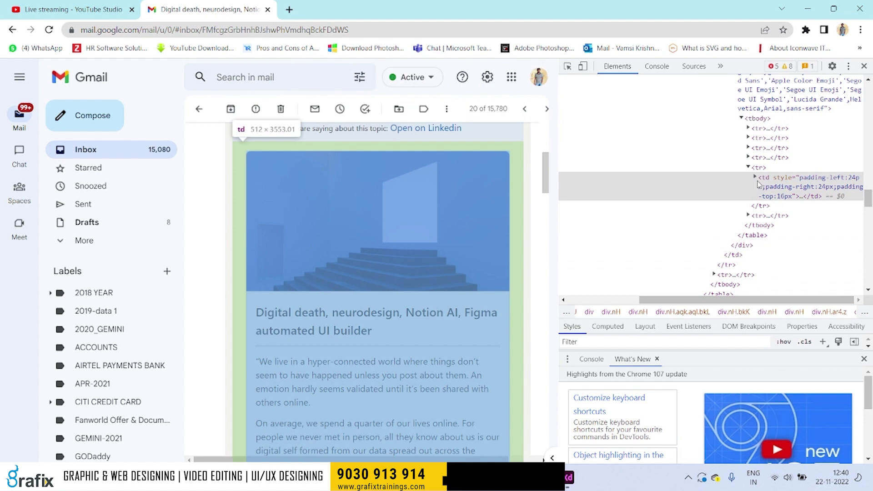
pyautogui.click(754, 177)
pyautogui.moveTo(835, 300); pyautogui.dragTo(840, 297)
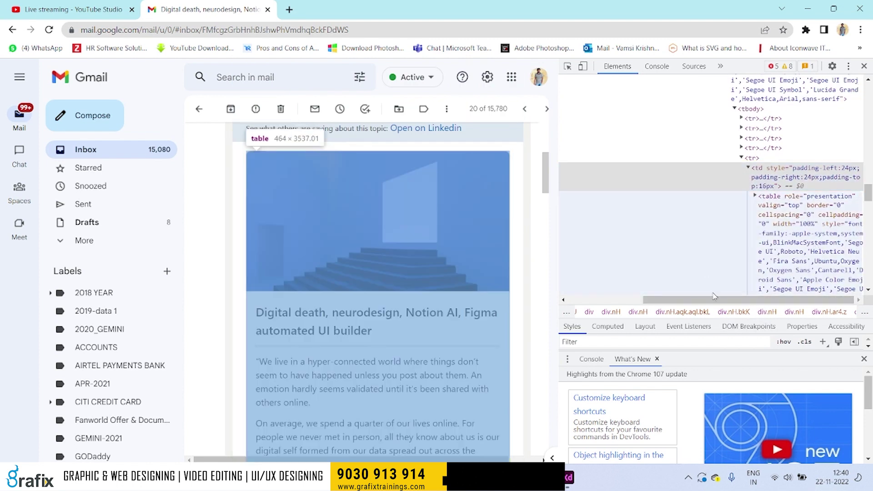
pyautogui.scroll(-3, 728, 272)
pyautogui.scroll(4, 780, 243)
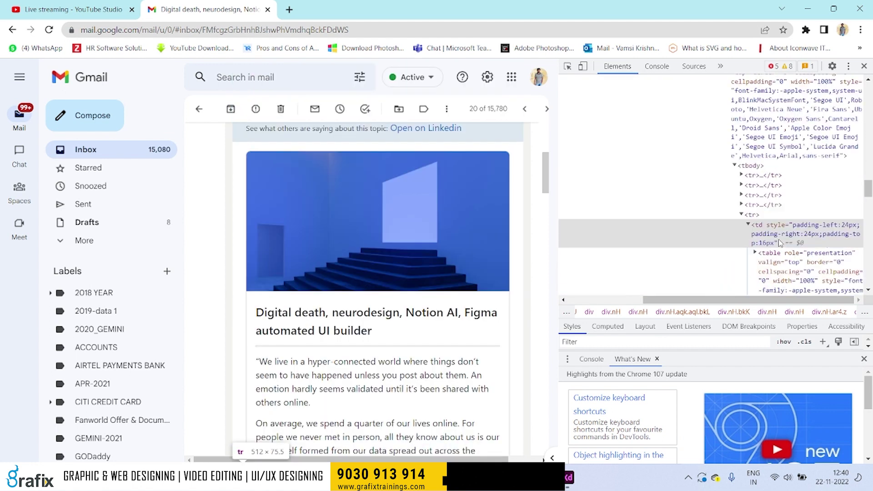
pyautogui.scroll(-2, 779, 243)
# Re-inspect the banner card cell and expand the td down to its inner presentation table.
pyautogui.rightClick(523, 302)
pyautogui.click(545, 293)
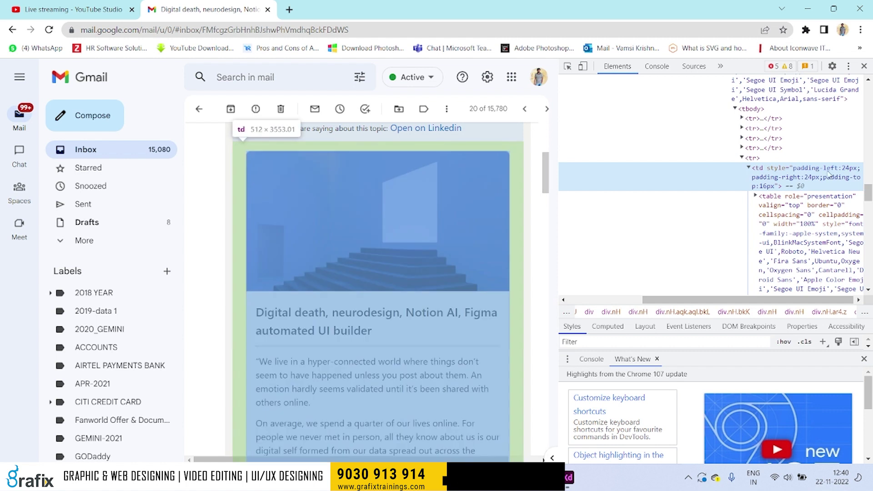
pyautogui.click(750, 168)
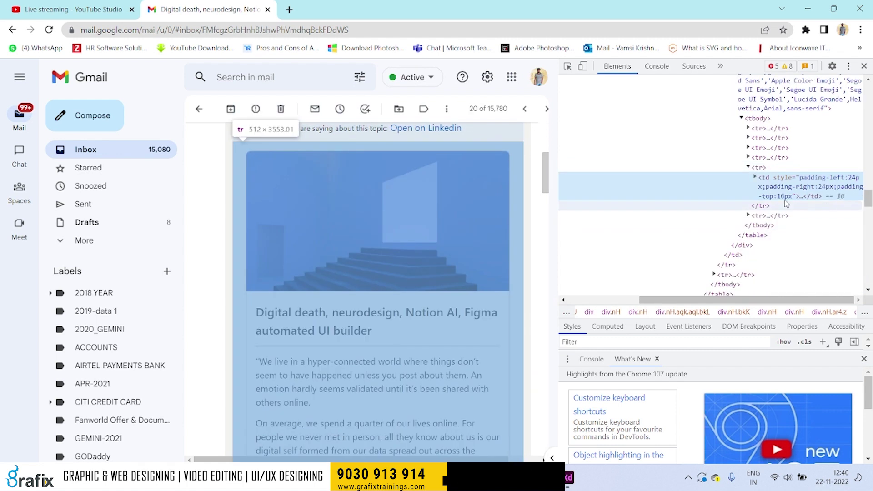
pyautogui.click(755, 178)
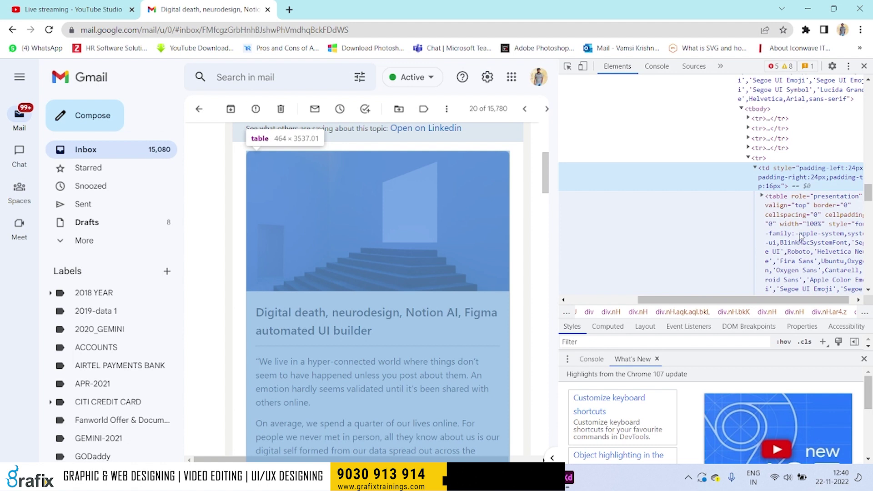
pyautogui.click(800, 238)
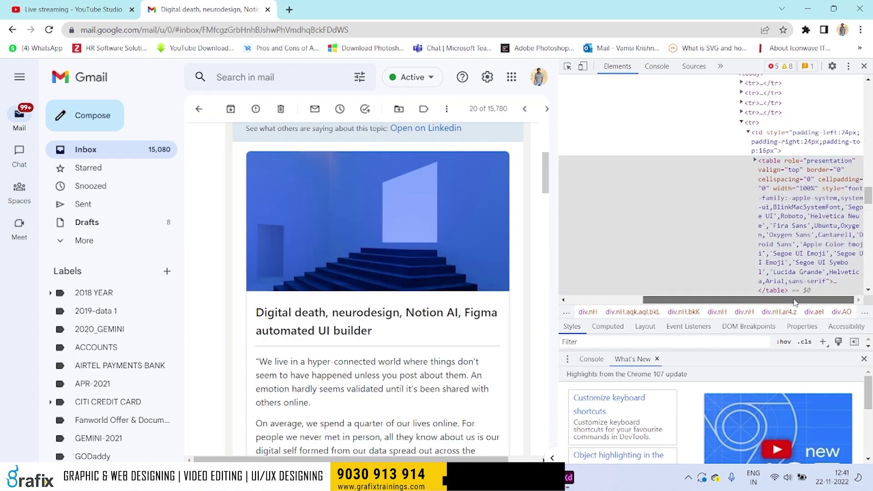
# Select the closing td and tr lines and the tracking img element, scrolling through the markup.
pyautogui.scroll(-5, 722, 232)
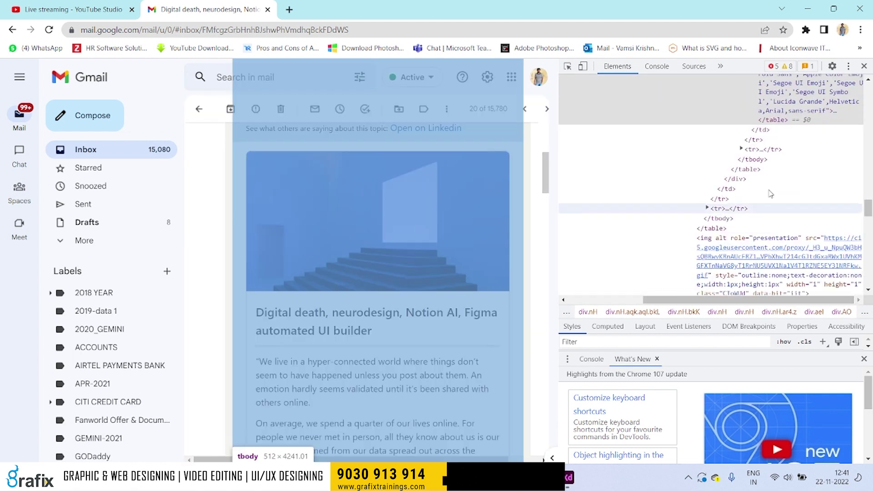
pyautogui.click(751, 131)
pyautogui.click(750, 141)
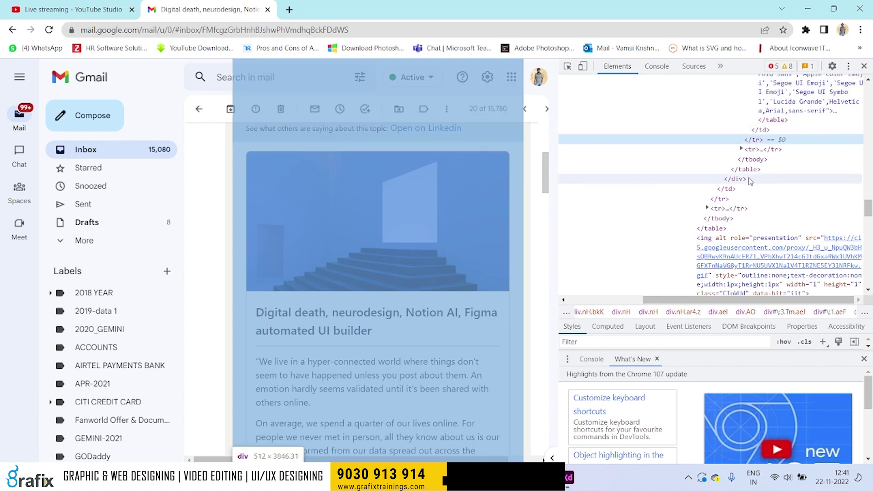
pyautogui.click(822, 250)
pyautogui.scroll(-1, 819, 260)
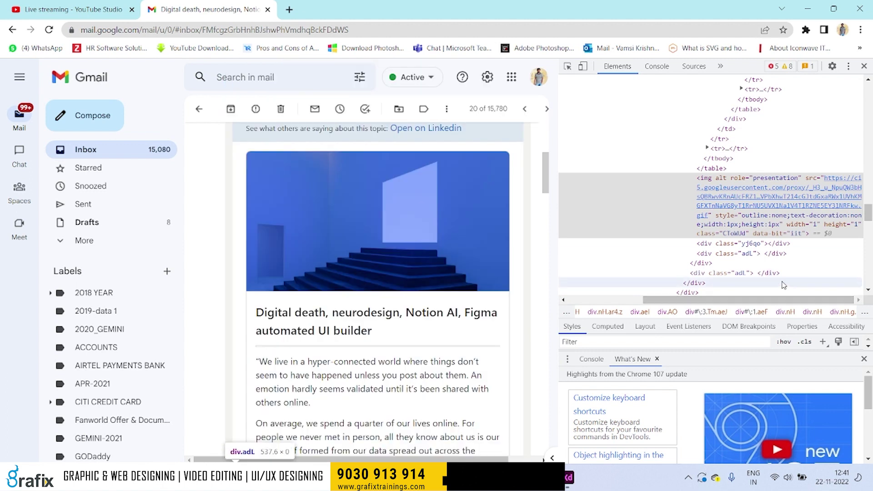
pyautogui.scroll(-3, 750, 273)
pyautogui.scroll(-3, 751, 255)
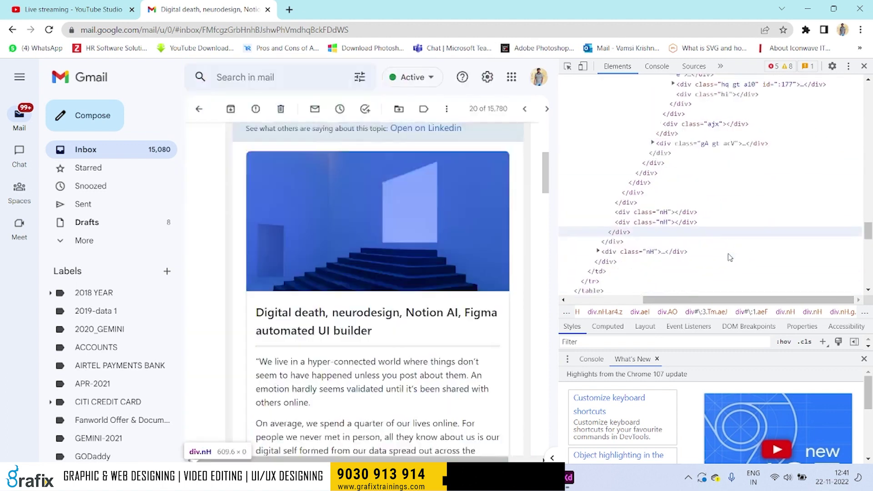
pyautogui.scroll(2, 812, 246)
pyautogui.scroll(3, 812, 248)
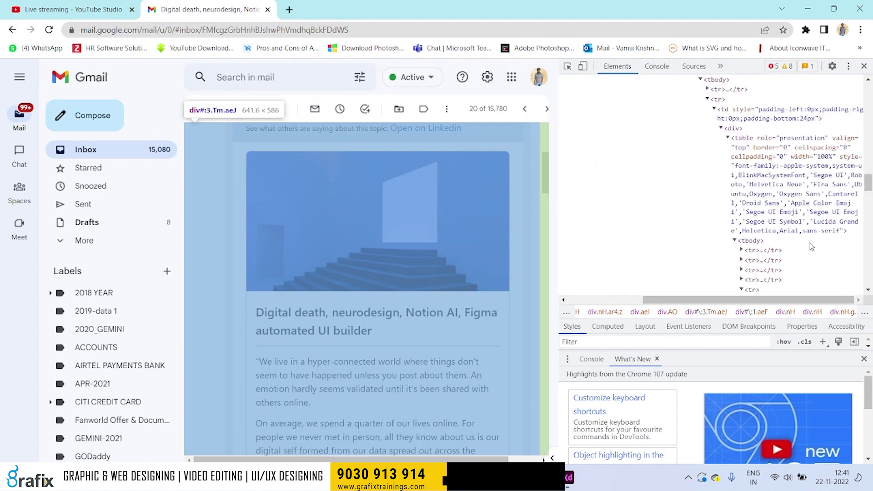
pyautogui.scroll(3, 811, 248)
pyautogui.scroll(3, 811, 250)
pyautogui.scroll(1, 810, 249)
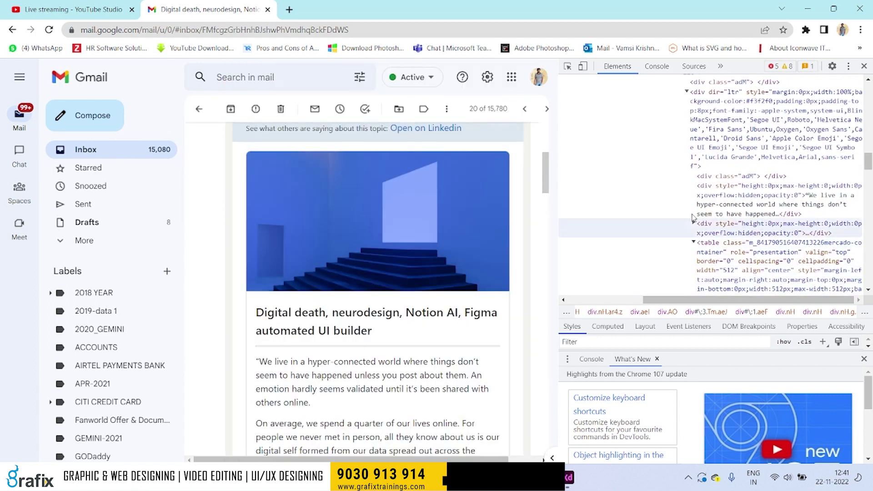
# Search the Elements markup for width settings, step through the matches, then close DevTools.
pyautogui.hotkey('ctrl', 'f')
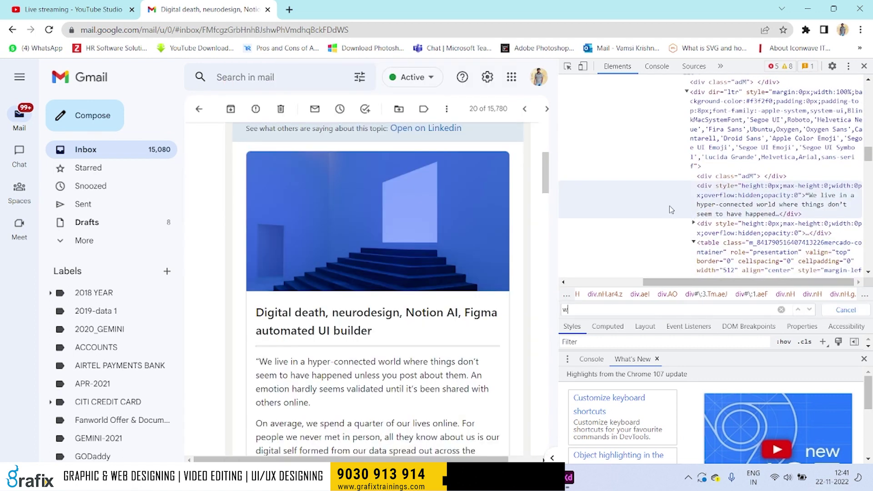
pyautogui.write('id')
pyautogui.press('Return')
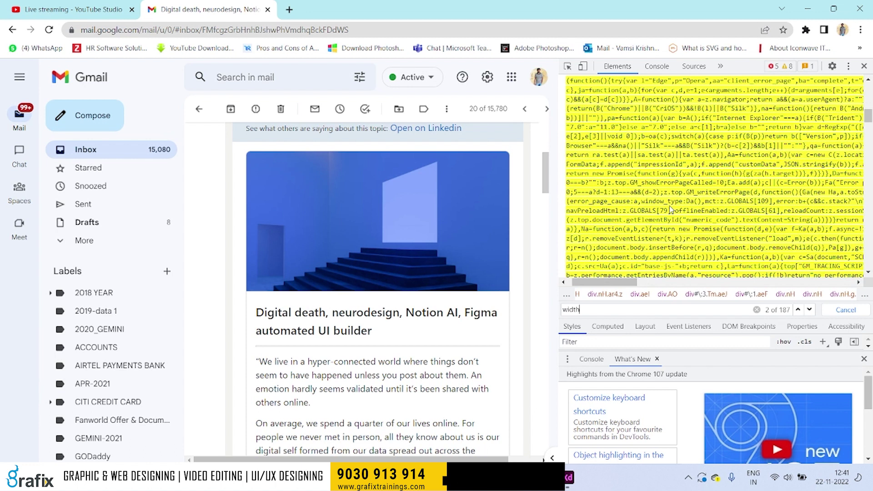
pyautogui.press('Return')
pyautogui.press('Return')
pyautogui.press('Return')
pyautogui.press('Return')
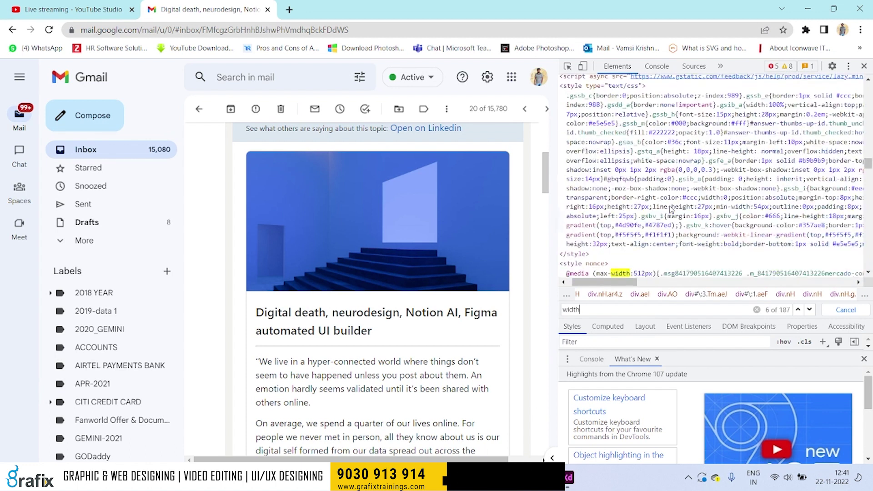
pyautogui.press('Return')
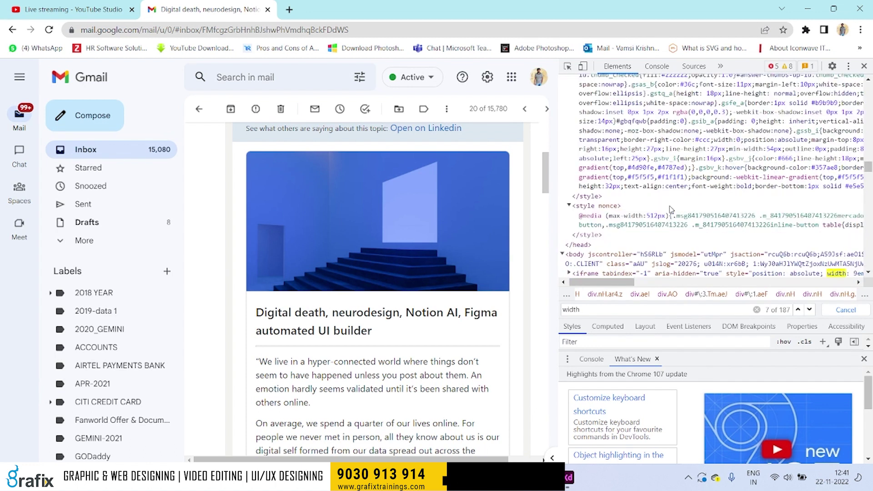
pyautogui.press('Return')
pyautogui.press('Return')
pyautogui.press('Return')
pyautogui.press('Return')
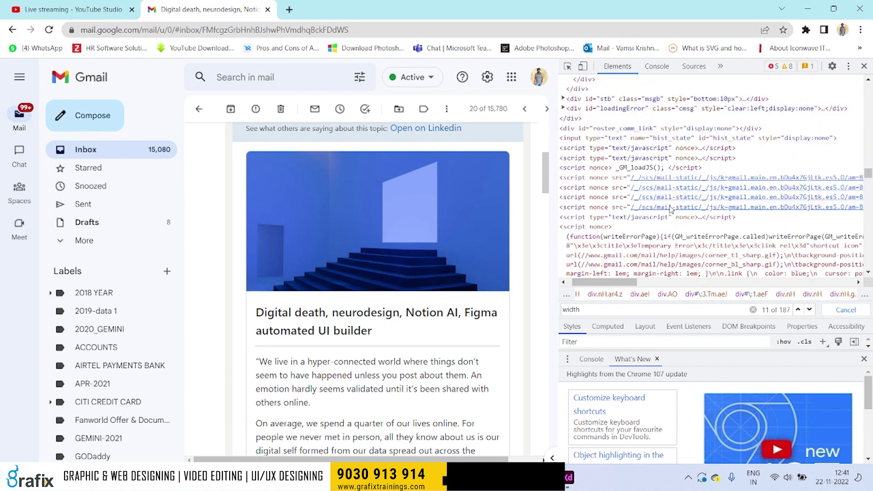
pyautogui.press('Return')
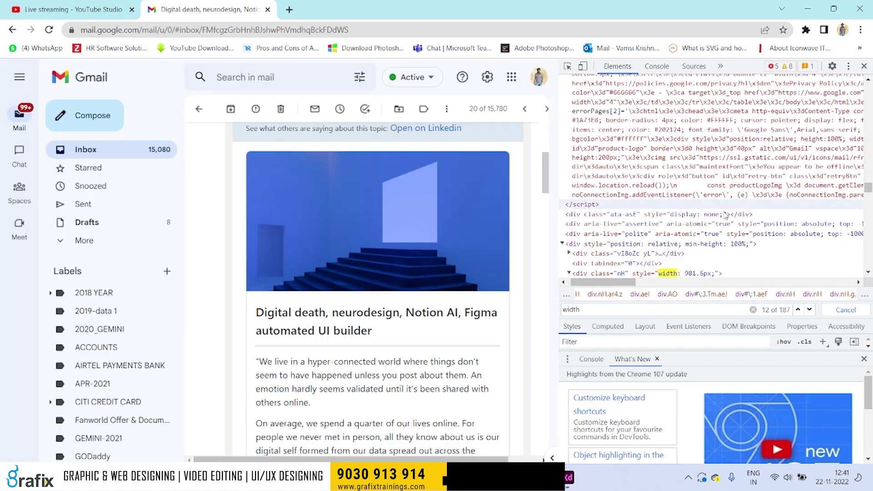
pyautogui.scroll(-2, 679, 269)
pyautogui.press('Return')
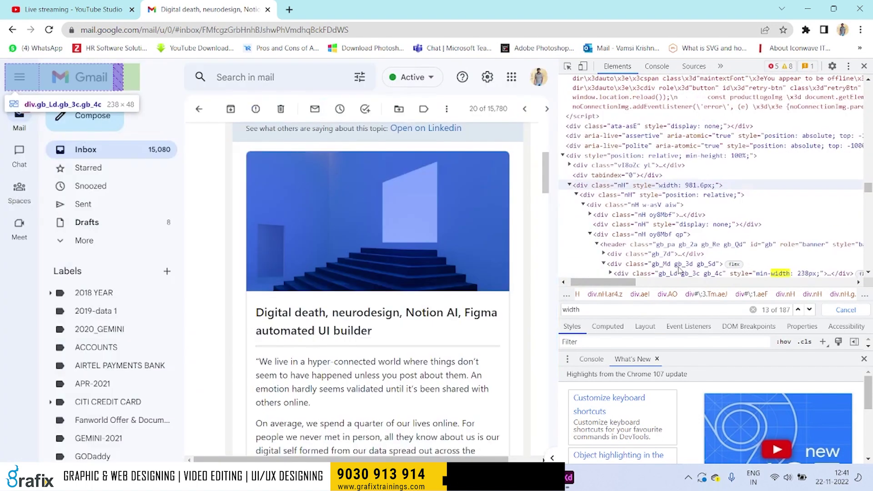
pyautogui.press('Return')
pyautogui.press('Return')
pyautogui.press('Return')
pyautogui.press('Return')
pyautogui.press('Return')
pyautogui.press('Return')
pyautogui.press('Return')
pyautogui.press('Return')
pyautogui.press('Return')
pyautogui.press('Return')
pyautogui.press('Return')
pyautogui.press('Return')
pyautogui.press('Return')
pyautogui.press('Return')
pyautogui.press('Return')
pyautogui.press('Return')
pyautogui.press('Return')
pyautogui.press('Return')
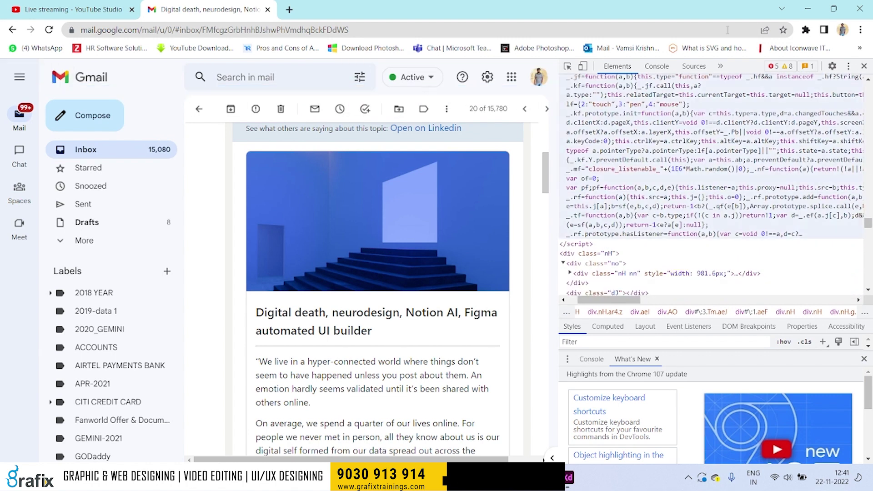
pyautogui.click(864, 66)
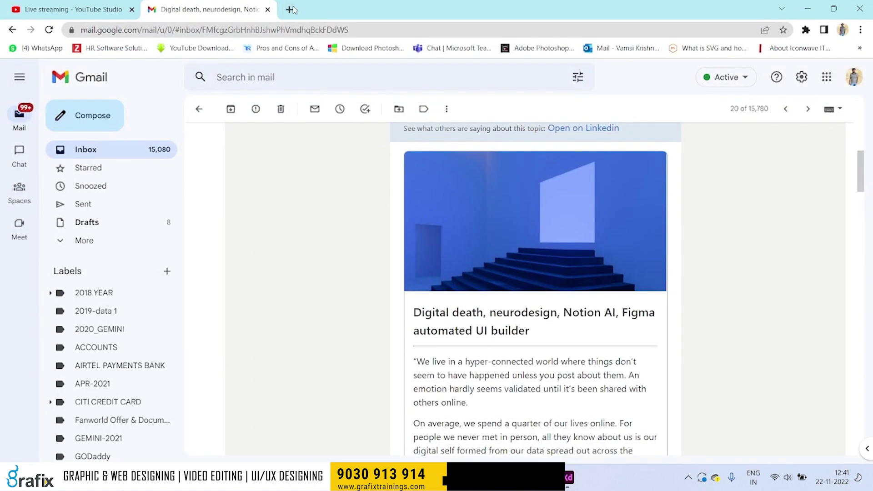
# Create a Web 1920 document from the XD start screen, then close it.
pyautogui.click(290, 10)
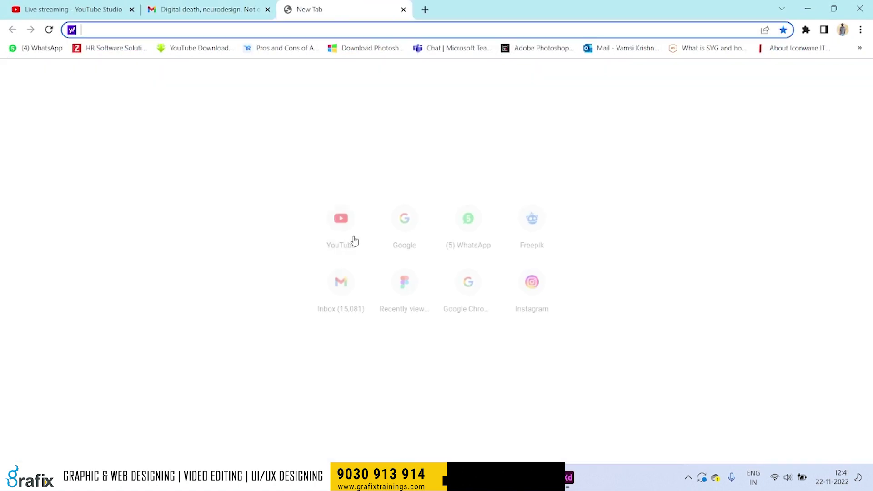
pyautogui.click(575, 484)
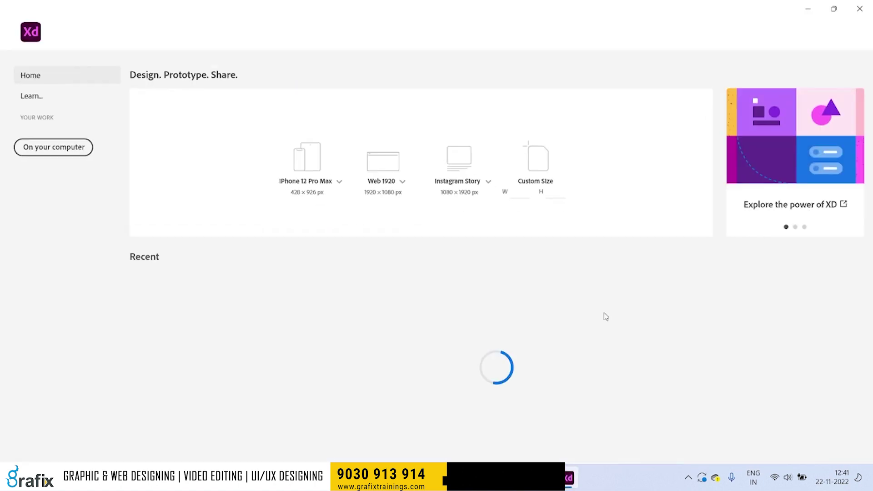
pyautogui.click(391, 182)
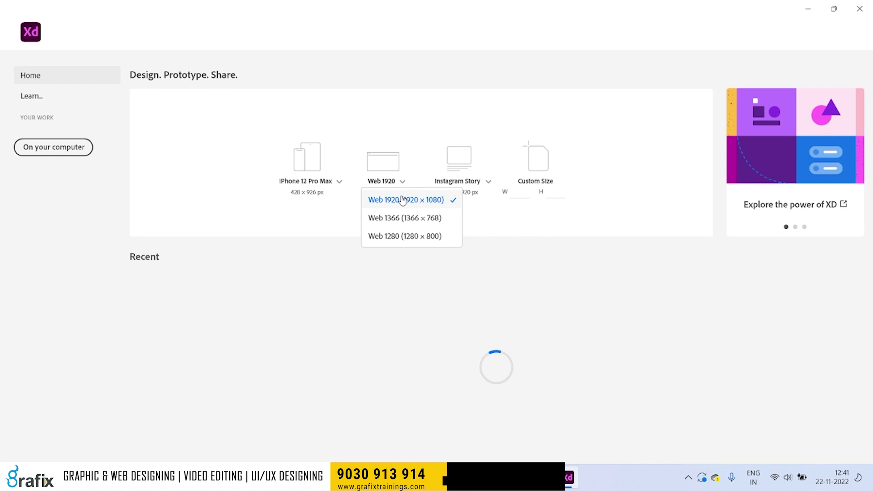
pyautogui.click(404, 202)
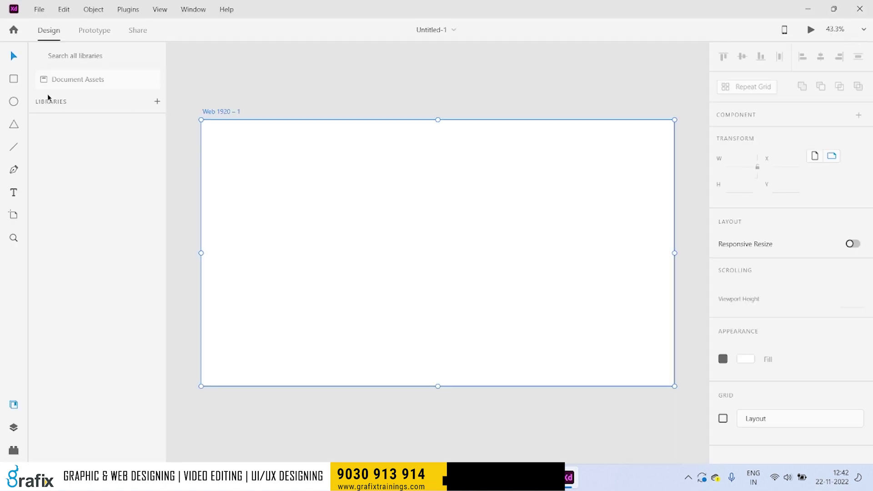
pyautogui.click(40, 12)
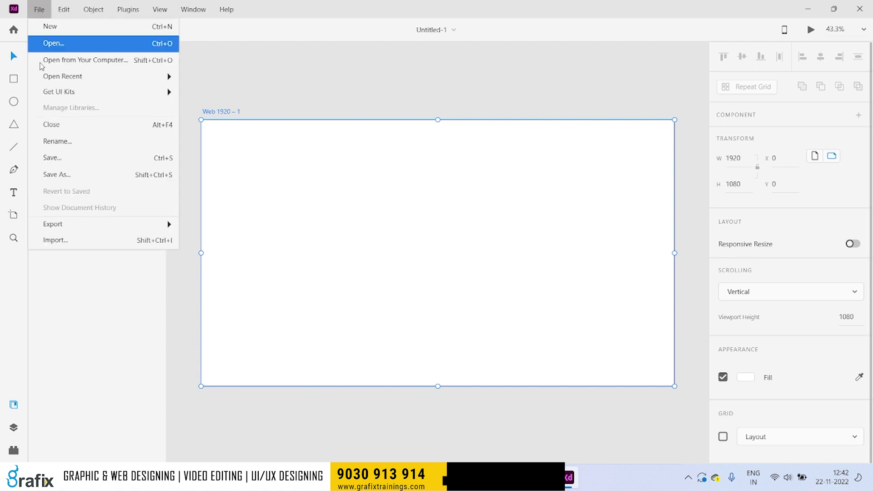
pyautogui.click(53, 123)
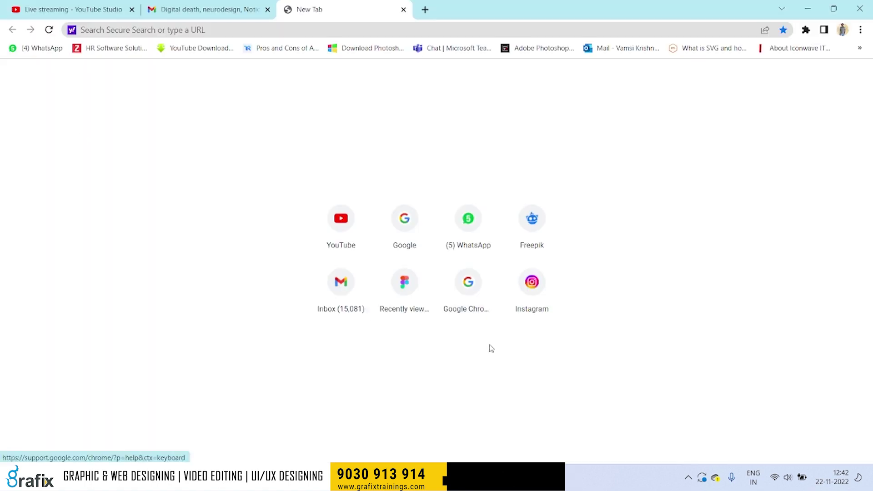
# Relaunch Adobe XD, maximize it and create a Web 1280 (1280 × 800) document.
pyautogui.press('super')
pyautogui.write('ad')
pyautogui.click(369, 168)
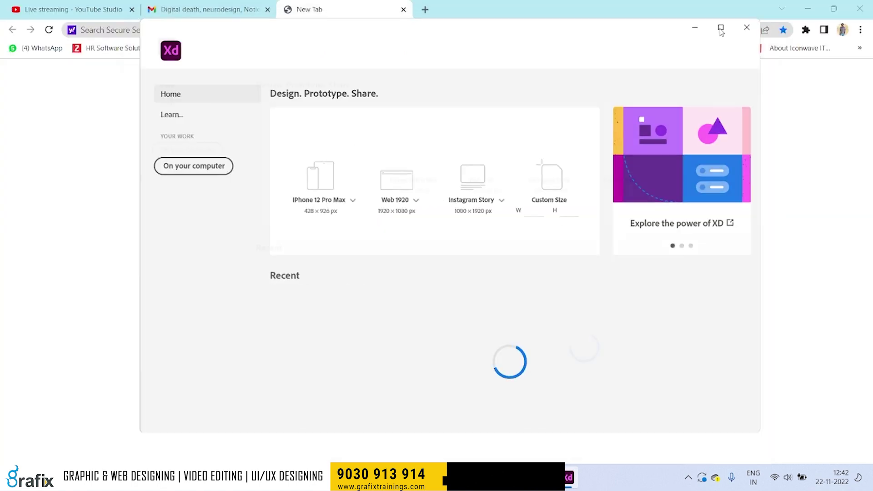
pyautogui.click(720, 28)
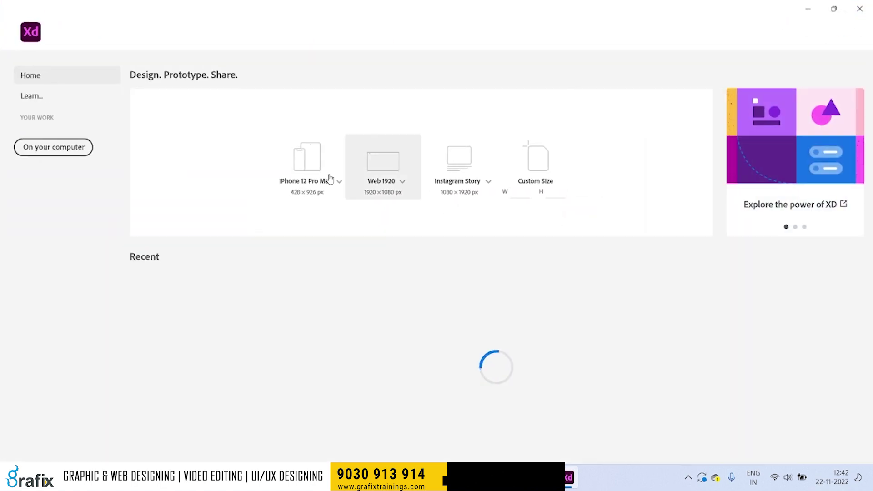
pyautogui.click(391, 181)
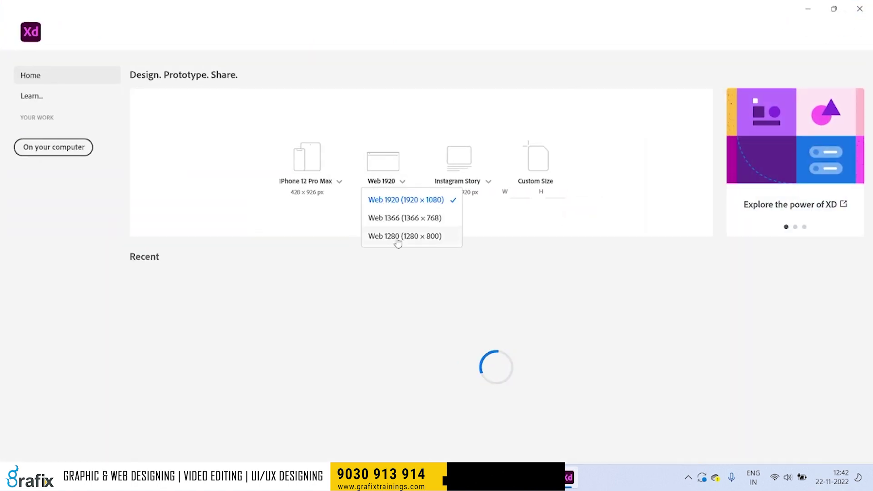
pyautogui.click(421, 236)
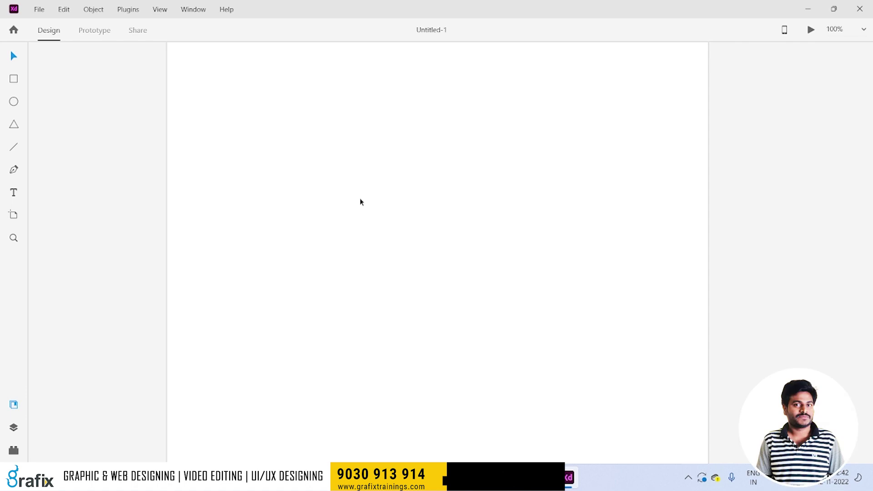
# Undo an accidental artboard duplicate and set the artboard width to 750.
pyautogui.hotkey('ctrl', 'd')
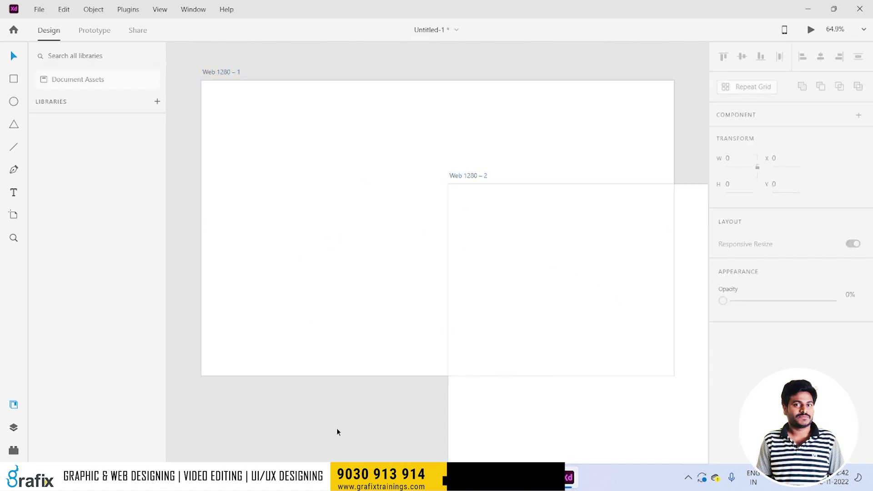
pyautogui.scroll(-3, 324, 365)
pyautogui.hotkey('ctrl', 'z')
pyautogui.scroll(2, 331, 245)
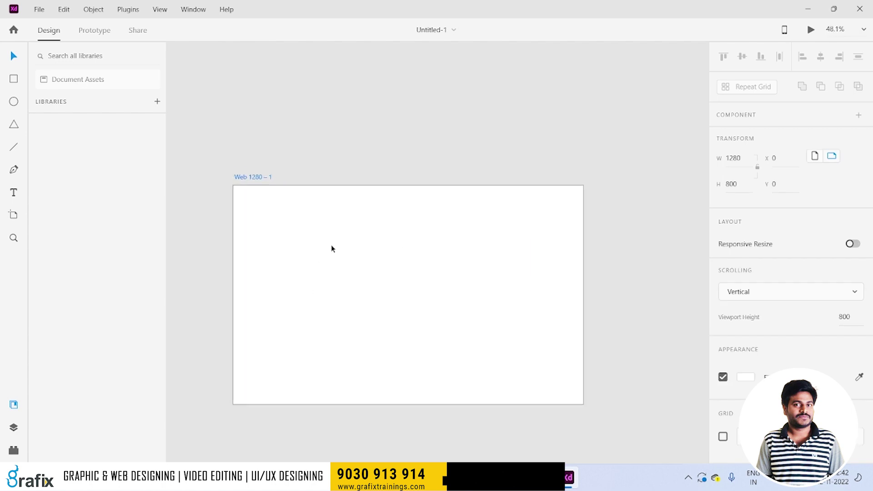
pyautogui.click(733, 158)
pyautogui.write('750')
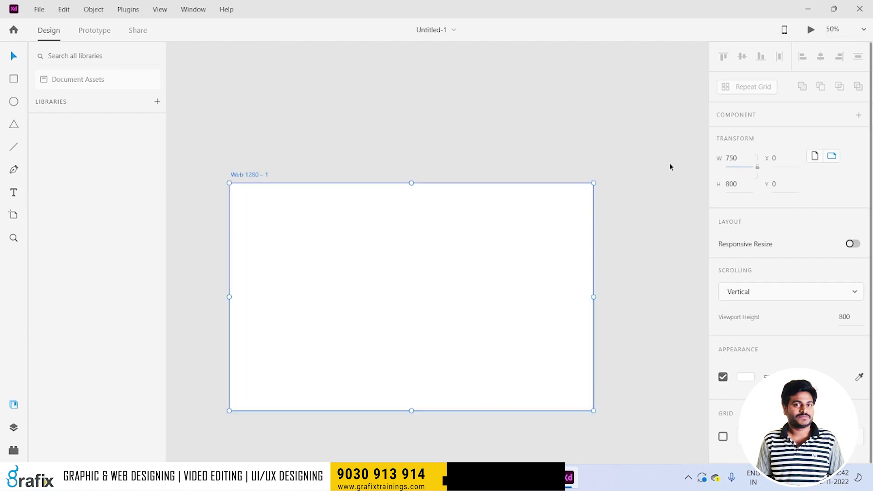
pyautogui.press('Return')
# Zoom to fit the artboard, try a 650 width, then restore it to 750.
pyautogui.moveTo(483, 286); pyautogui.dragTo(607, 184)
pyautogui.hotkey('ctrl', '0')
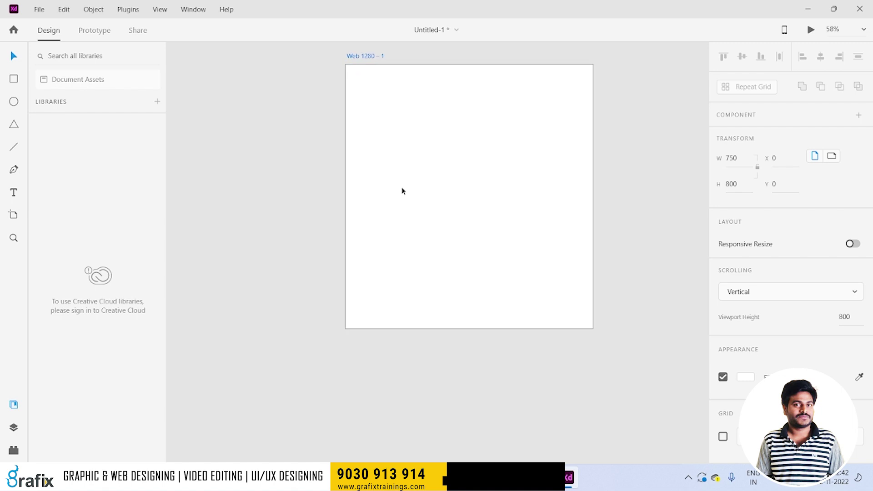
pyautogui.write('650')
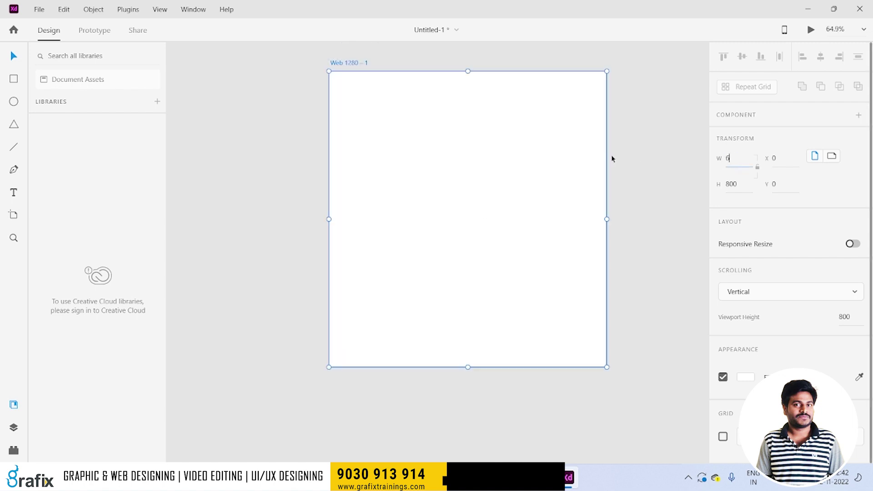
pyautogui.press('Return')
pyautogui.doubleClick(731, 158)
pyautogui.write('750')
pyautogui.press('Return')
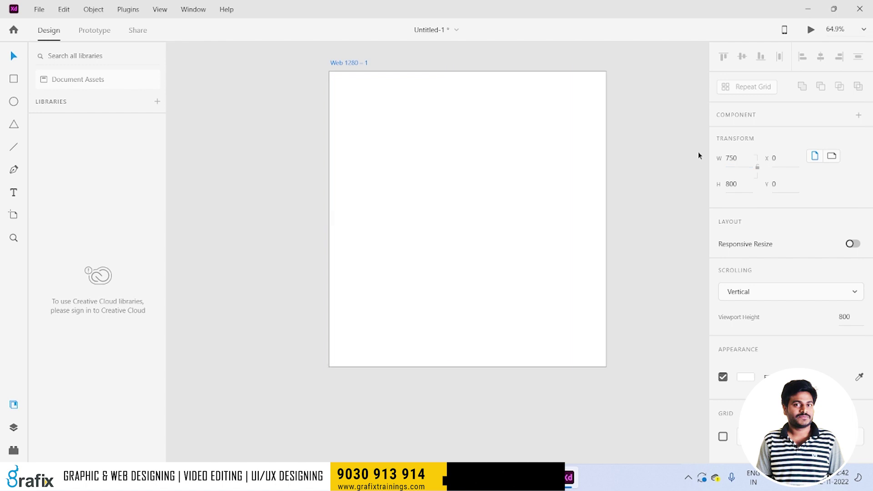
pyautogui.click(733, 159)
pyautogui.click(748, 160)
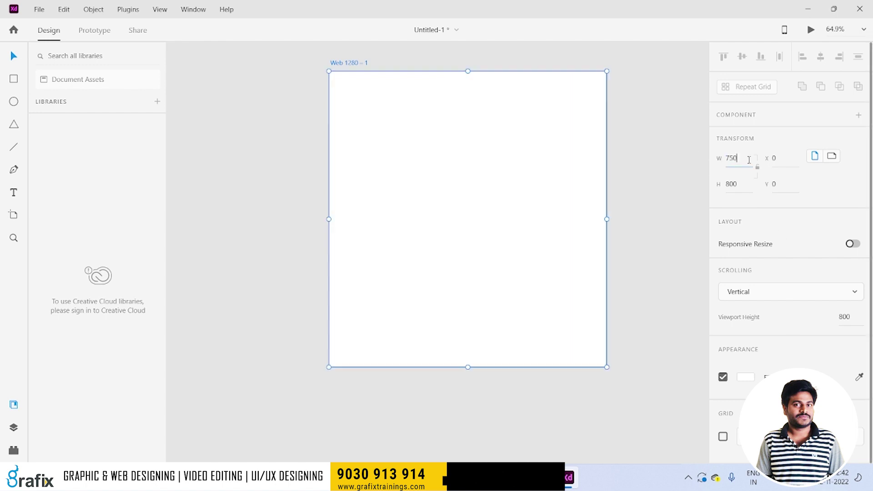
pyautogui.click(14, 78)
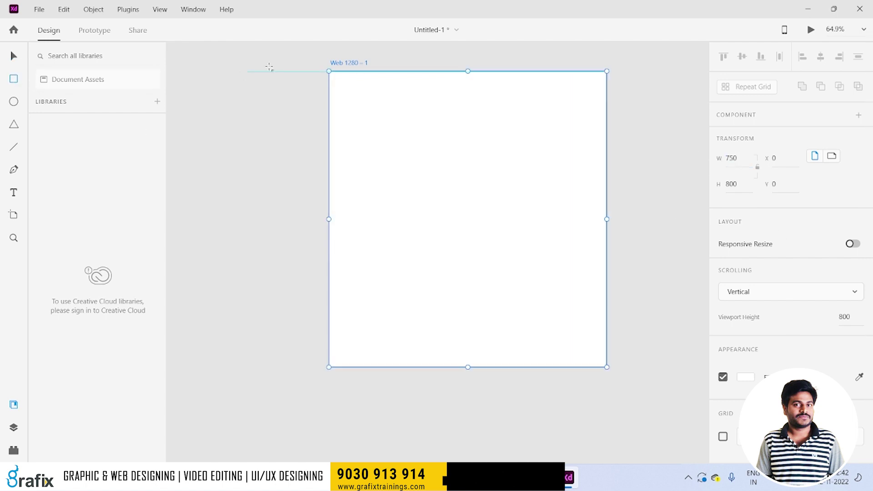
# Draw a rectangle 750 wide, centre it on the artboard, then drag it near the top.
pyautogui.moveTo(329, 71); pyautogui.dragTo(602, 219)
pyautogui.hotkey('ctrl', 'z')
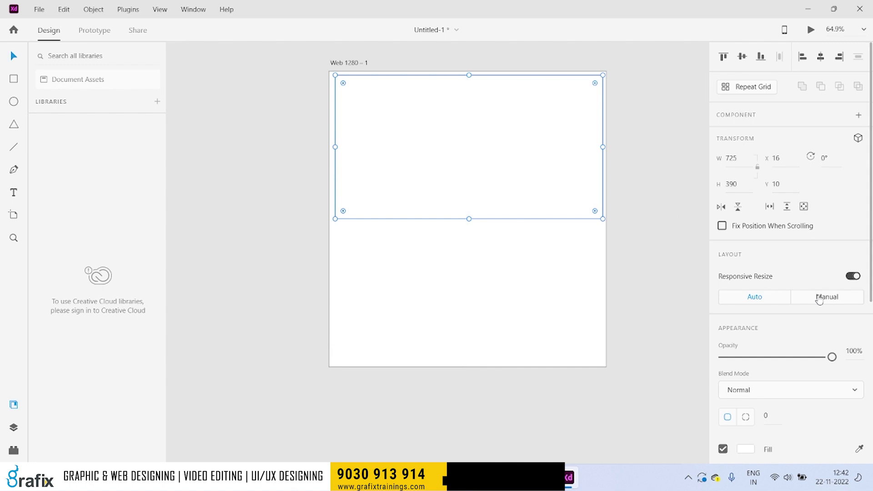
pyautogui.scroll(-5, 791, 228)
pyautogui.scroll(5, 772, 191)
pyautogui.doubleClick(743, 160)
pyautogui.write('750')
pyautogui.press('Return')
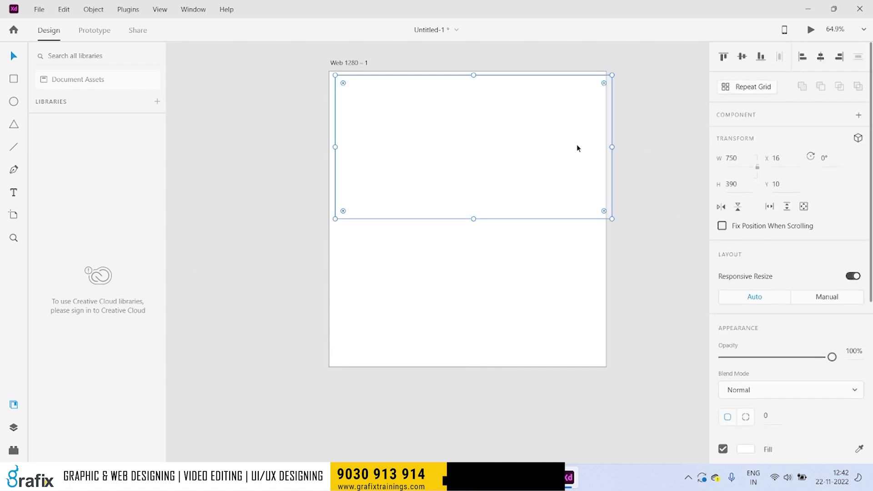
pyautogui.click(741, 58)
pyautogui.click(821, 57)
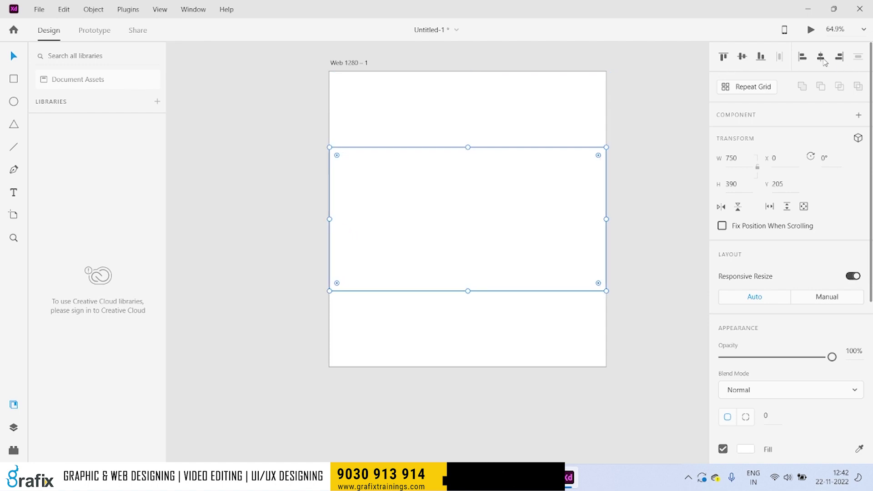
pyautogui.moveTo(564, 259); pyautogui.dragTo(558, 203)
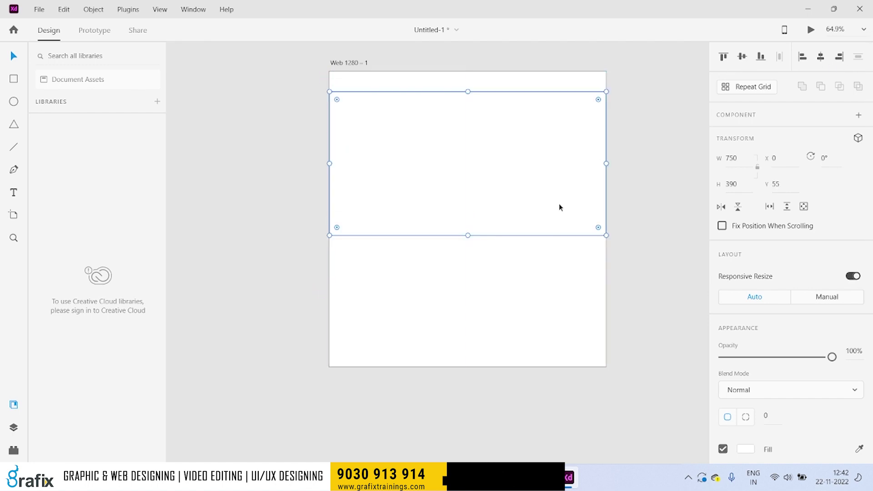
# Undo the last move so the 750 × 390 rectangle returns to Y 205.
pyautogui.hotkey('ctrl', 'z')
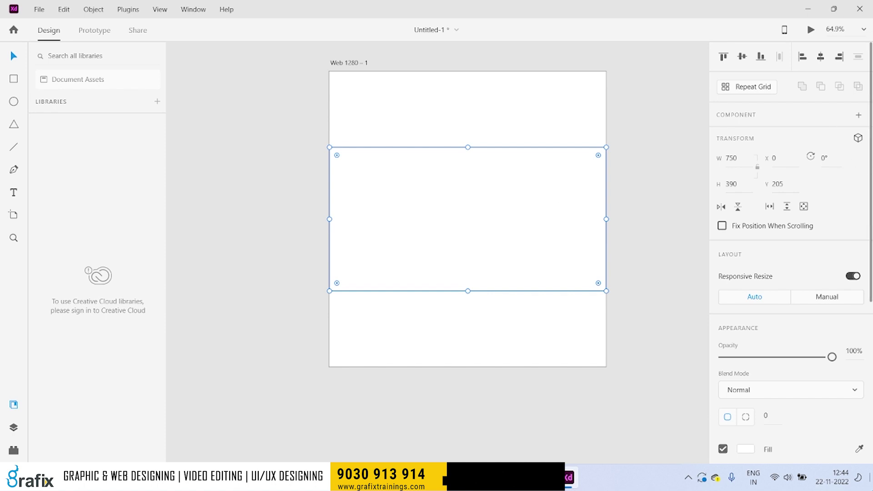
# Fill the rectangle maroon and move it to the top of the artboard.
pyautogui.scroll(-5, 718, 177)
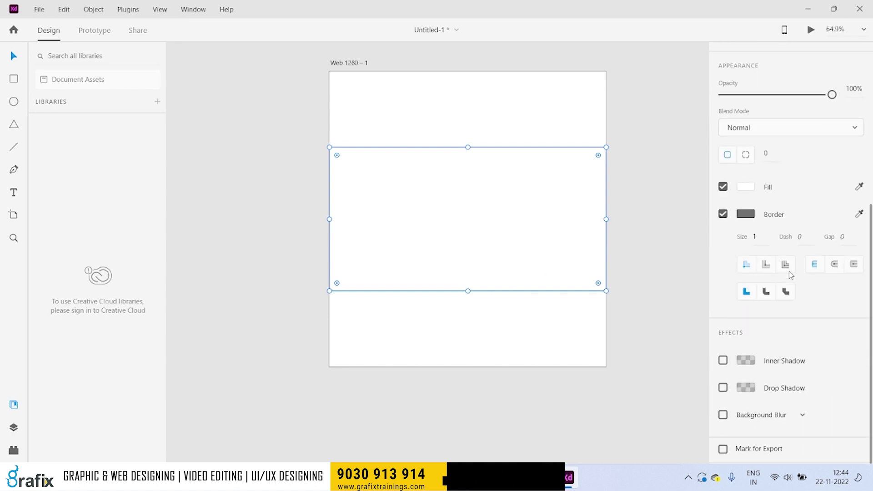
pyautogui.click(745, 187)
pyautogui.click(635, 165)
pyautogui.moveTo(635, 165); pyautogui.dragTo(628, 152)
pyautogui.click(525, 248)
pyautogui.moveTo(524, 248); pyautogui.dragTo(519, 172)
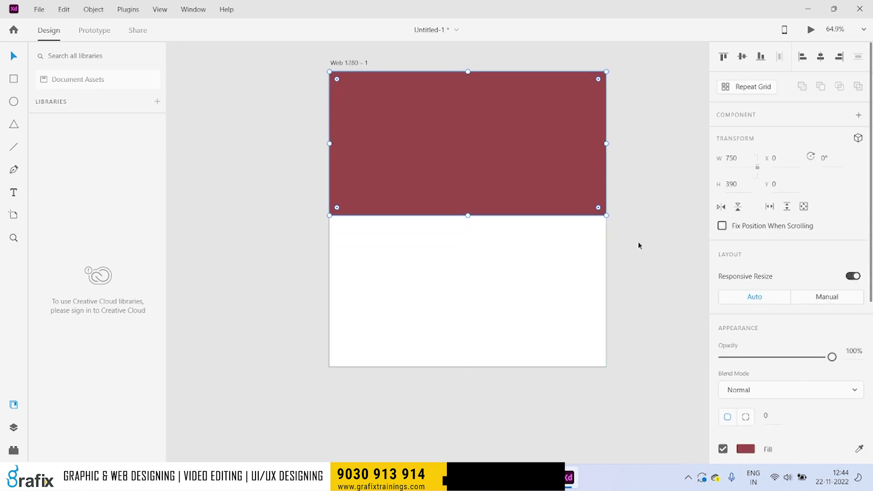
# Try 20 radii on individual corners, then switch back to a single uniform radius.
pyautogui.scroll(-3, 787, 332)
pyautogui.click(745, 292)
pyautogui.click(770, 296)
pyautogui.write('20')
pyautogui.press('Tab')
pyautogui.write('20')
pyautogui.press('Tab')
pyautogui.hotkey('shift', 'Tab')
pyautogui.hotkey('shift', 'Tab')
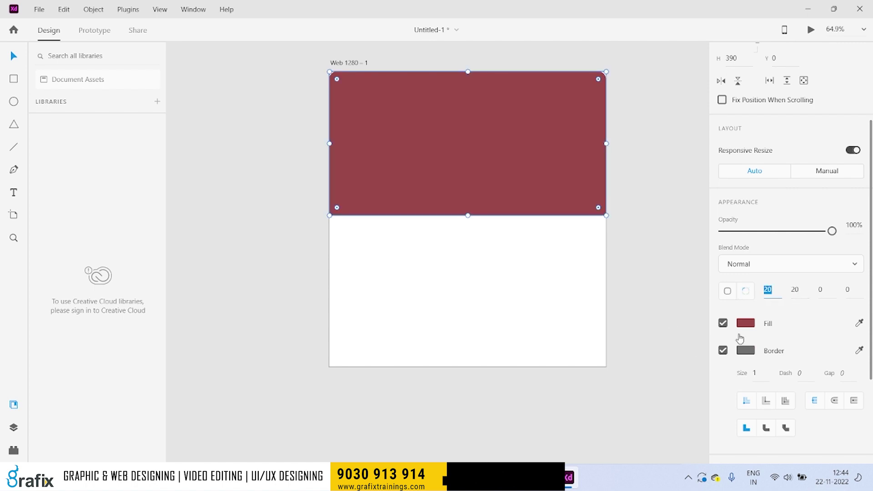
pyautogui.click(727, 293)
pyautogui.click(728, 291)
pyautogui.click(596, 247)
pyautogui.click(557, 208)
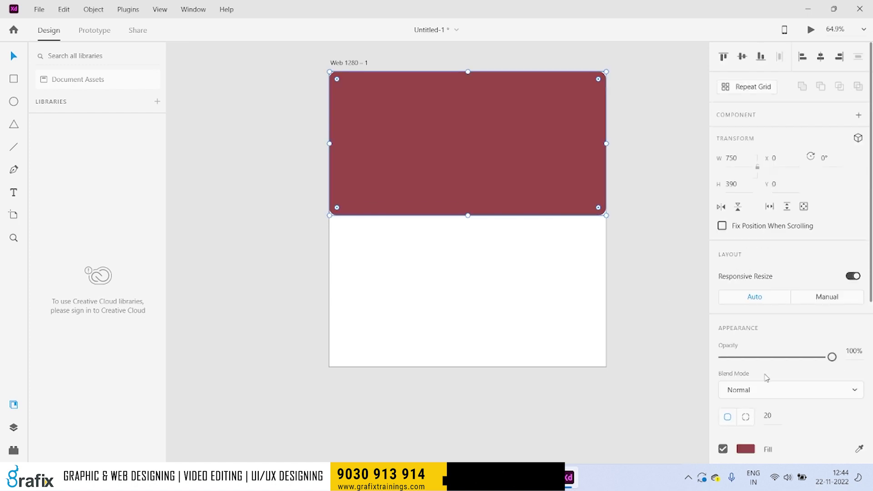
# Set the rectangle's uniform corner radius to 50 and preview the rounding.
pyautogui.scroll(-2, 773, 371)
pyautogui.doubleClick(768, 353)
pyautogui.write('50')
pyautogui.press('Return')
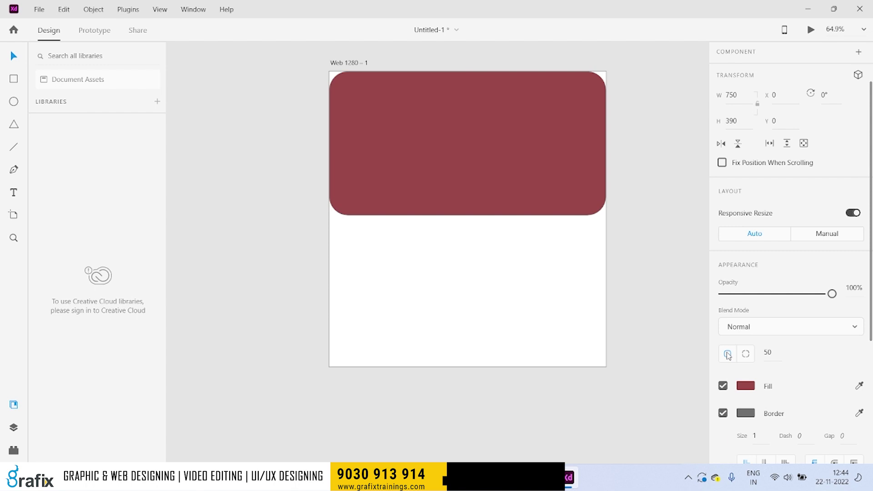
pyautogui.click(635, 274)
pyautogui.click(484, 177)
pyautogui.click(588, 275)
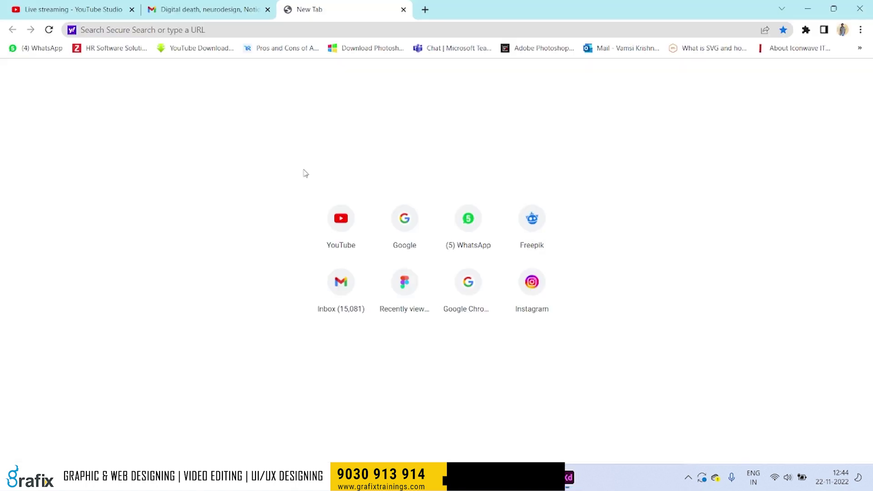
# Search Google for 'newsletters' and switch to image results.
pyautogui.write('google.com')
pyautogui.press('Return')
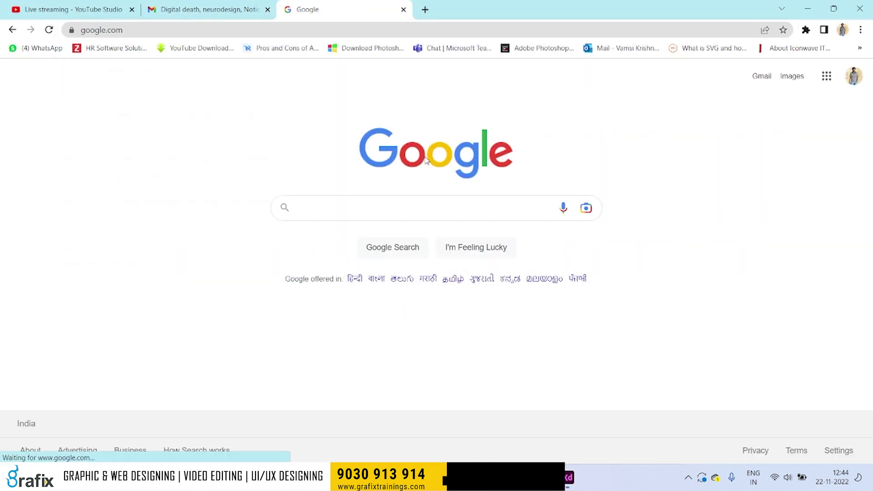
pyautogui.write('newsletters')
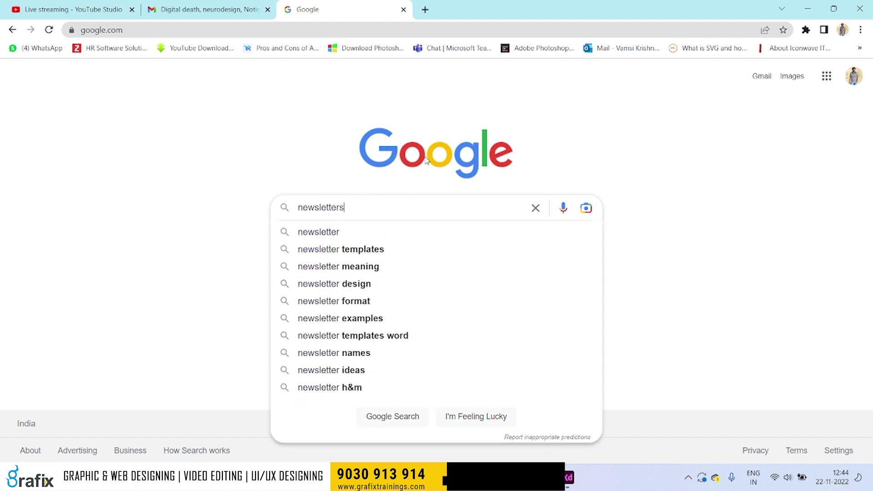
pyautogui.press('Return')
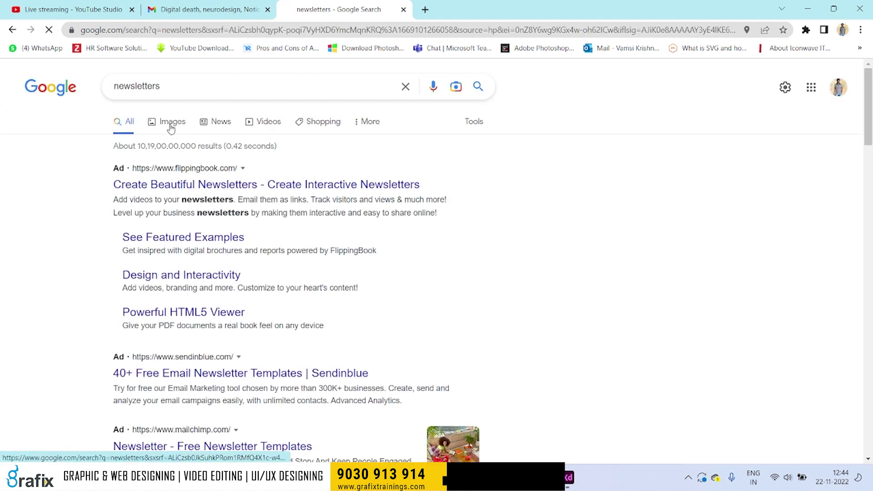
pyautogui.click(168, 123)
# Scroll the image results and preview the Brafton newsletter image.
pyautogui.scroll(-5, 794, 296)
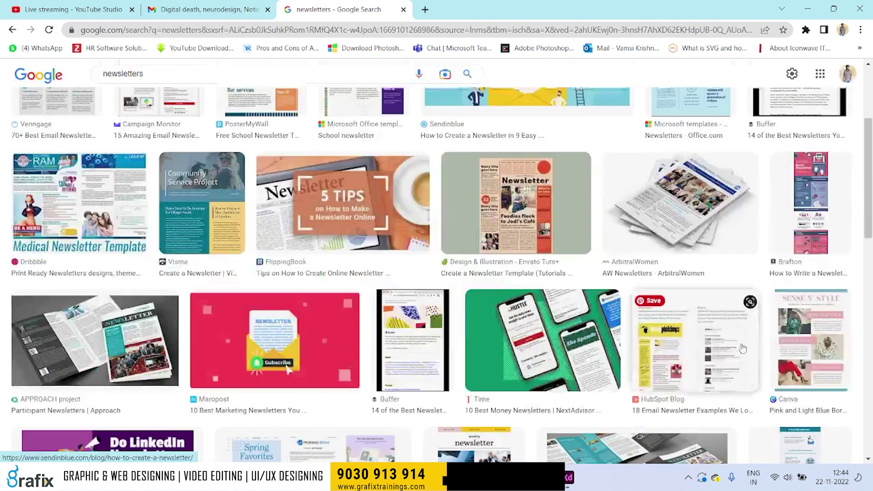
pyautogui.scroll(-3, 798, 318)
pyautogui.scroll(8, 800, 345)
pyautogui.click(804, 377)
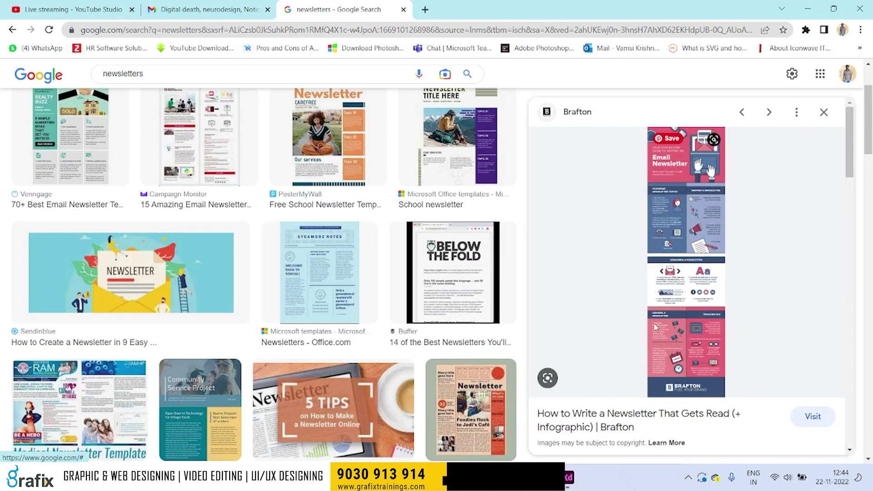
pyautogui.scroll(-5, 633, 179)
pyautogui.scroll(-2, 528, 181)
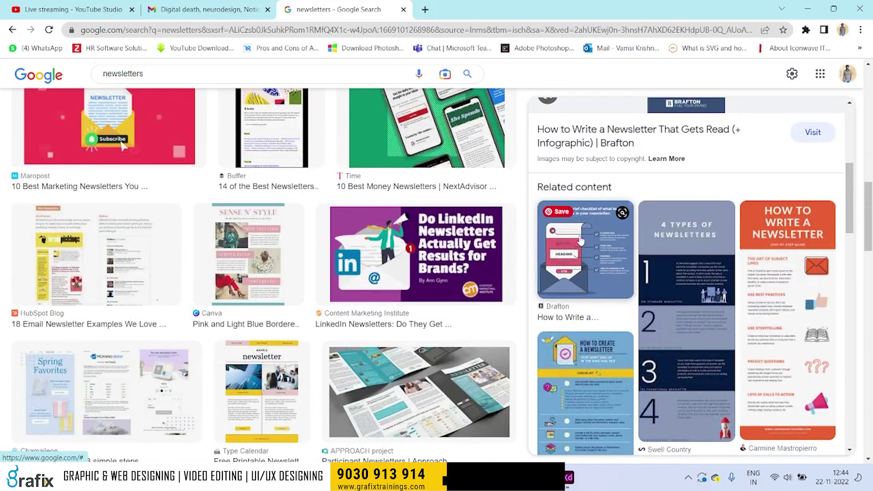
pyautogui.scroll(-5, 558, 252)
pyautogui.scroll(-3, 558, 252)
pyautogui.scroll(-4, 637, 241)
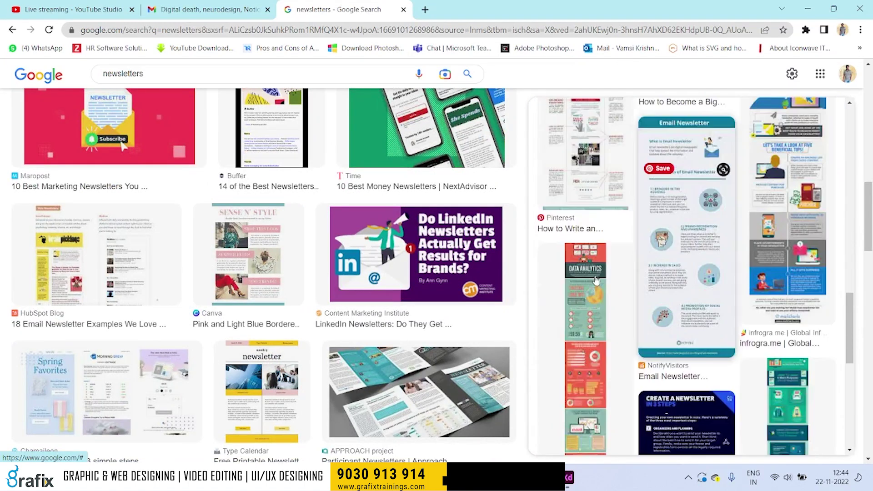
# Preview the Email Newsletter Infographic and then the Popupsmart 20 Email Newsletter example.
pyautogui.click(701, 226)
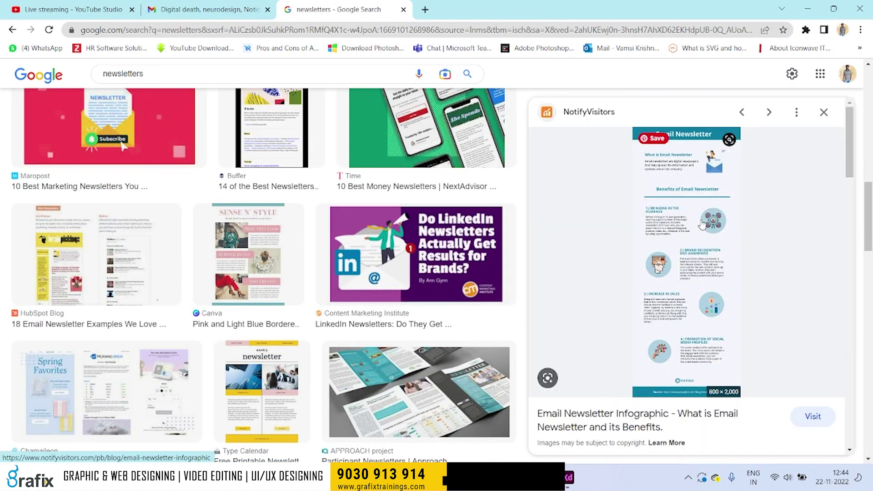
pyautogui.scroll(-3, 773, 308)
pyautogui.scroll(-5, 467, 243)
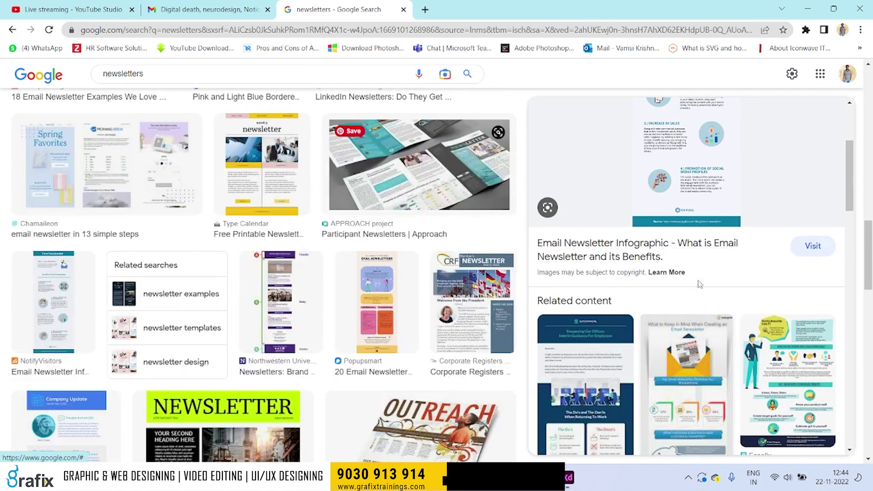
pyautogui.scroll(-3, 682, 272)
pyautogui.click(586, 318)
pyautogui.click(376, 300)
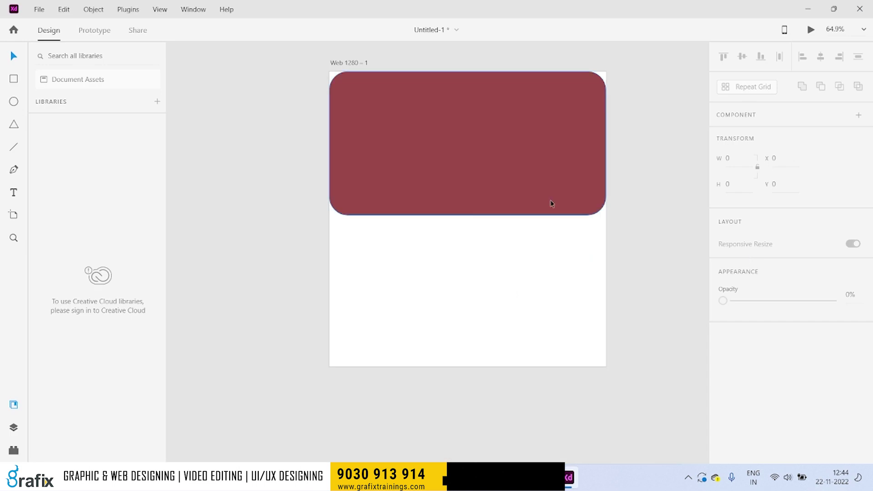
# Set the maroon rectangle's corner radius to 0.
pyautogui.click(550, 200)
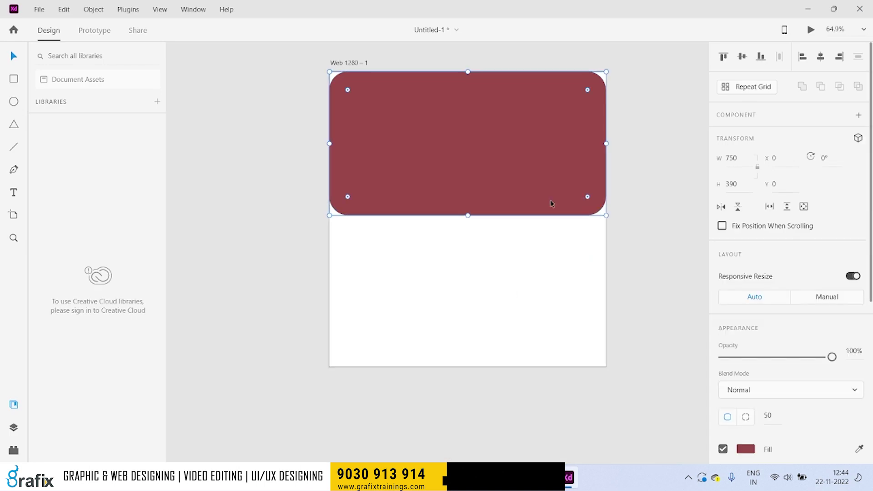
pyautogui.scroll(-3, 770, 355)
pyautogui.scroll(-1, 770, 355)
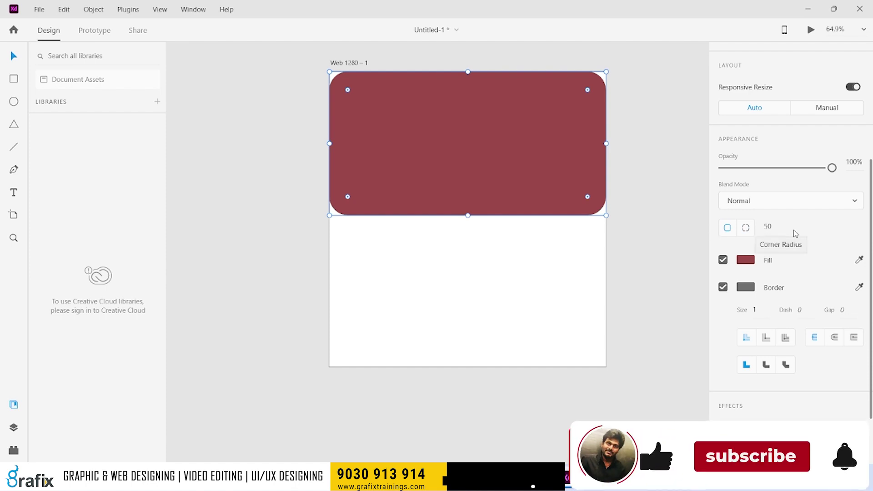
pyautogui.click(773, 226)
pyautogui.write('0')
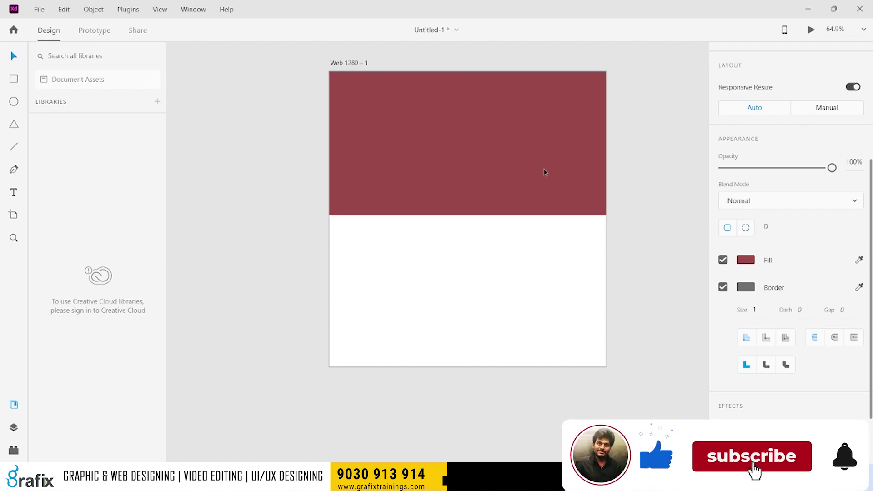
# Change the rectangle's width to 650, restoring 750 after a mistaken edit.
pyautogui.scroll(2, 704, 185)
pyautogui.scroll(5, 746, 182)
pyautogui.click(744, 158)
pyautogui.write('-10')
pyautogui.press('Return')
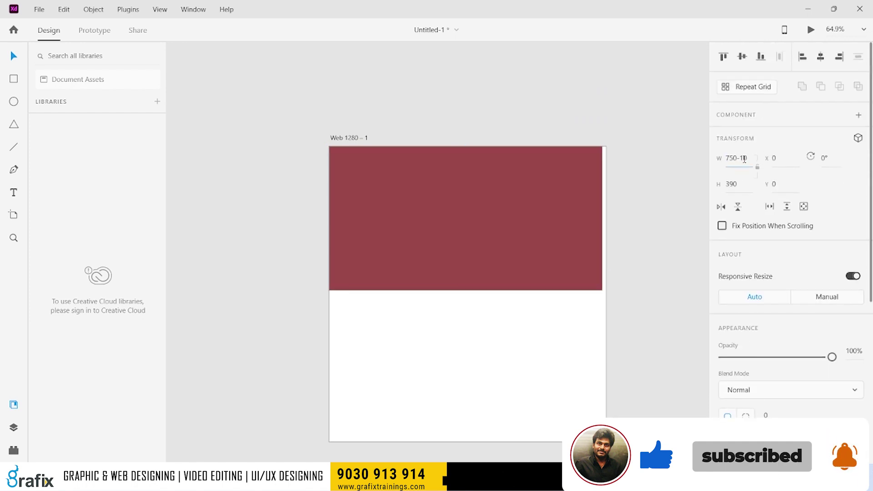
pyautogui.doubleClick(744, 161)
pyautogui.write('750')
pyautogui.press('Tab')
pyautogui.hotkey('shift', 'Tab')
pyautogui.write('650')
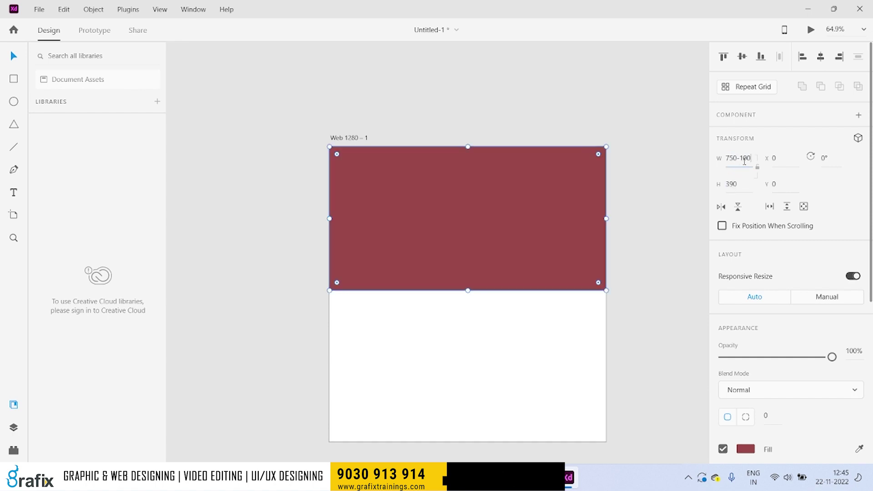
pyautogui.press('Return')
# Centre the 650-wide rectangle horizontally, undoing an accidental vertical centring.
pyautogui.click(538, 219)
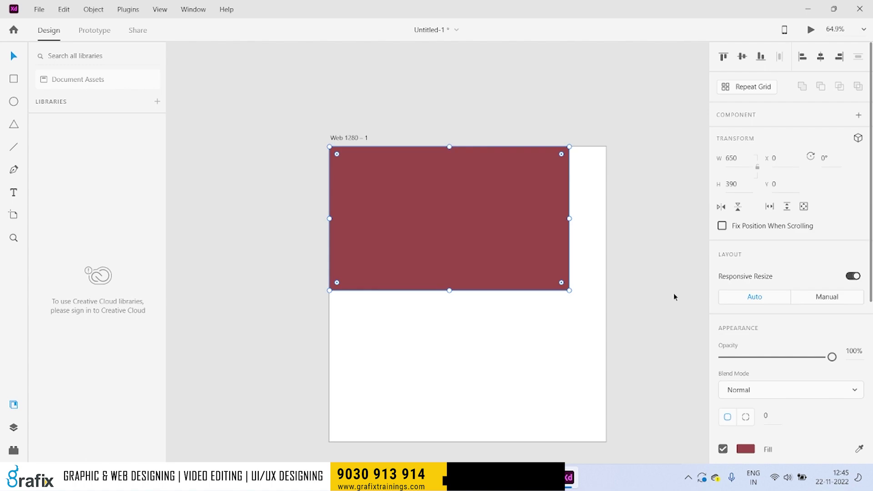
pyautogui.click(742, 59)
pyautogui.hotkey('ctrl', 'z')
pyautogui.click(817, 62)
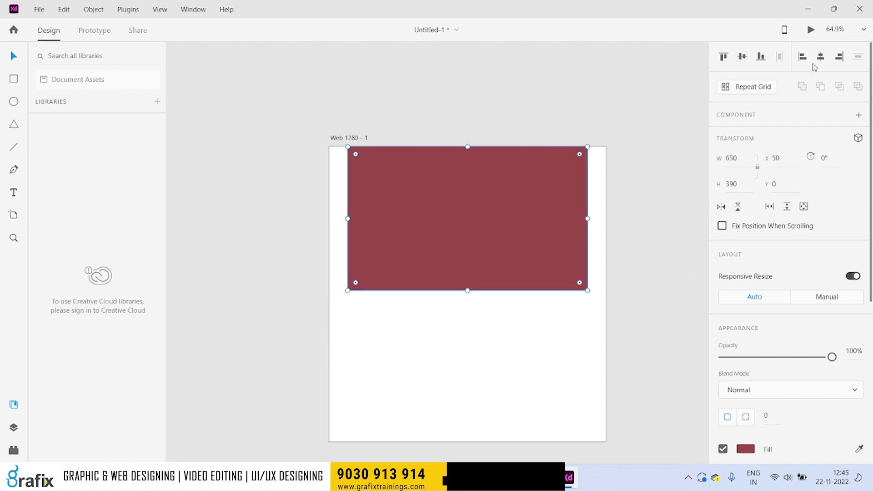
pyautogui.click(631, 201)
pyautogui.click(555, 197)
pyautogui.scroll(-3, 798, 265)
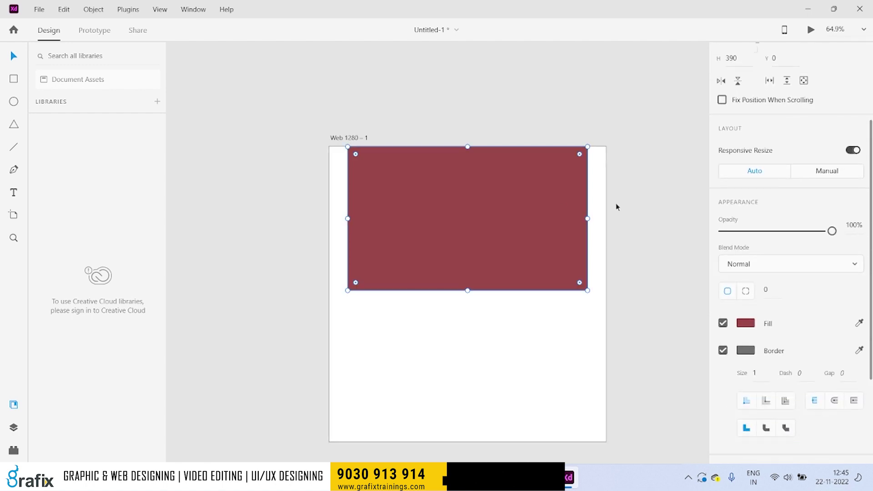
pyautogui.hotkey('alt', 'Tab')
# Cycle between Chrome's Gmail newsletter and image-results tabs, then show the desktop.
pyautogui.click(184, 7)
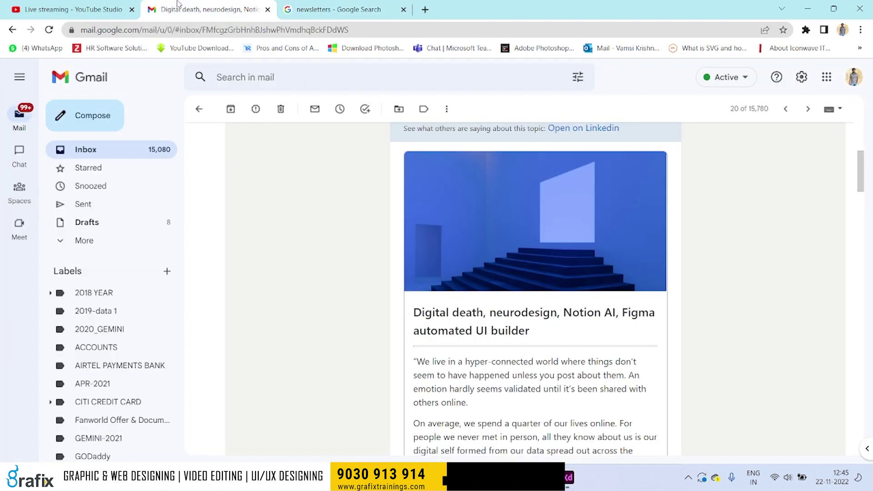
pyautogui.hotkey('ctrl', 'shift', 'Tab')
pyautogui.click(187, 6)
pyautogui.hotkey('ctrl', 'Tab')
pyautogui.hotkey('ctrl', 'shift', 'Tab')
pyautogui.hotkey('ctrl', 'Tab')
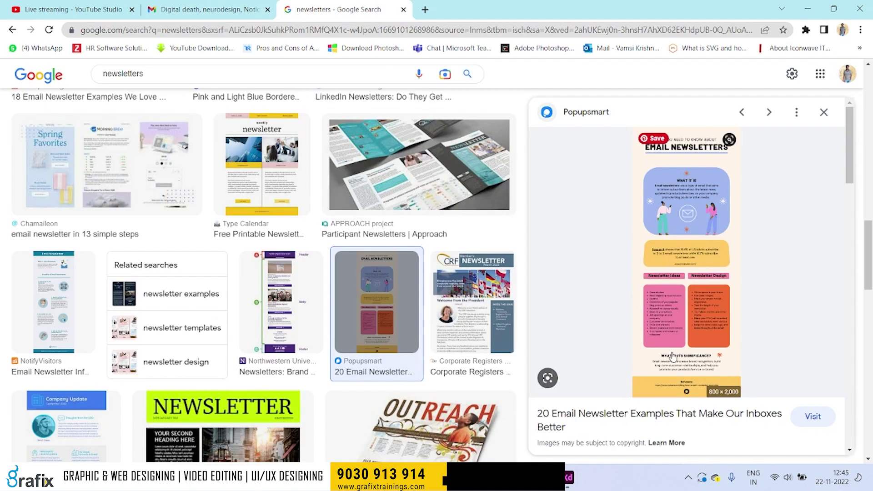
pyautogui.press('super+d')
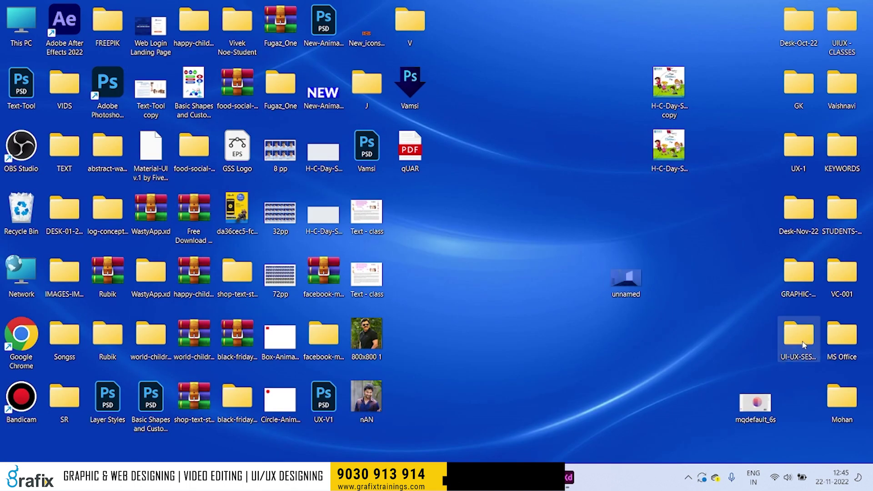
# Open UI-UX-SESSIONS-22 > Landing Page, open the Landing Page .xd file and select its JV logo.
pyautogui.doubleClick(804, 345)
pyautogui.doubleClick(200, 101)
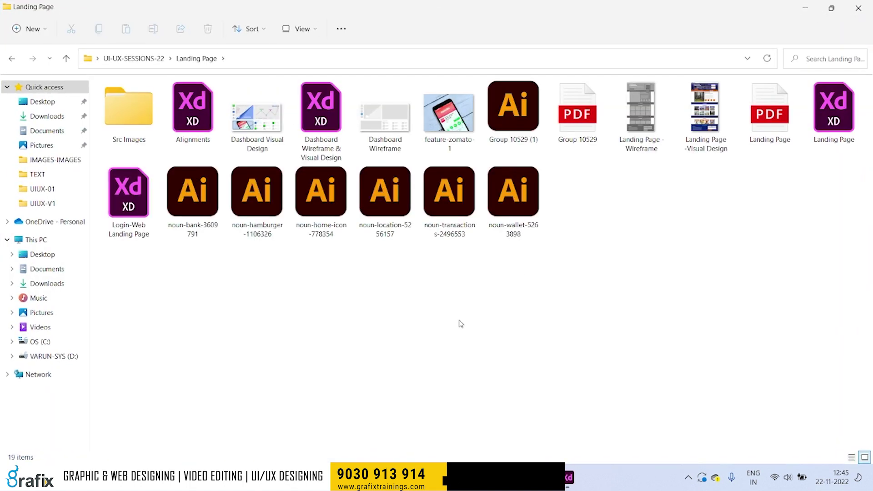
pyautogui.doubleClick(833, 112)
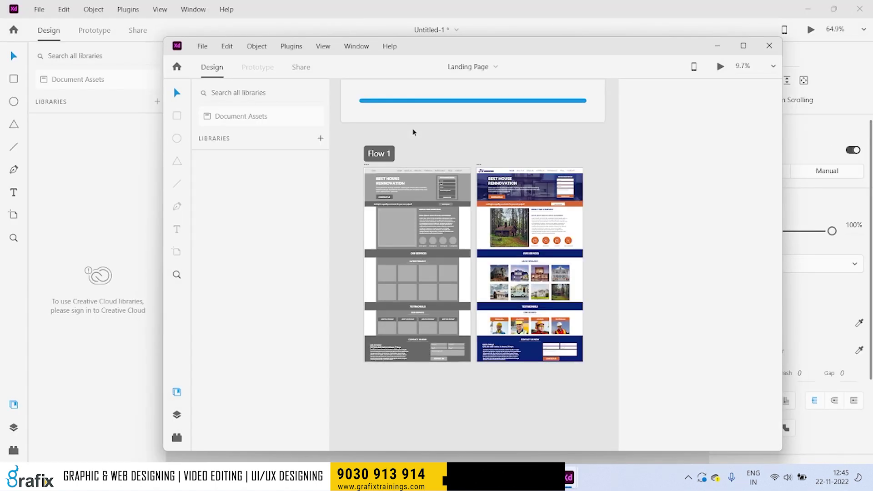
pyautogui.scroll(5, 464, 183)
pyautogui.click(465, 183)
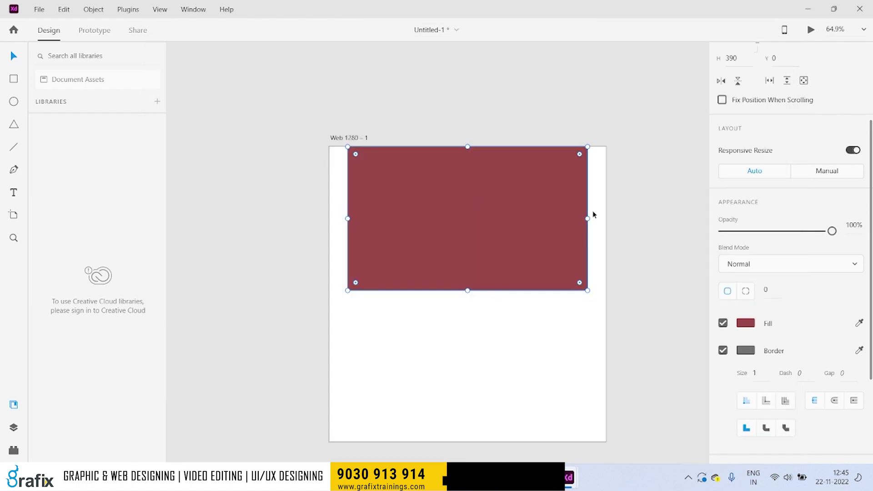
# Paste the JV Constructions logo top-left and lower the rectangle's top to Y 100 (height 290).
pyautogui.hotkey('ctrl', 'v')
pyautogui.moveTo(399, 177); pyautogui.dragTo(418, 180)
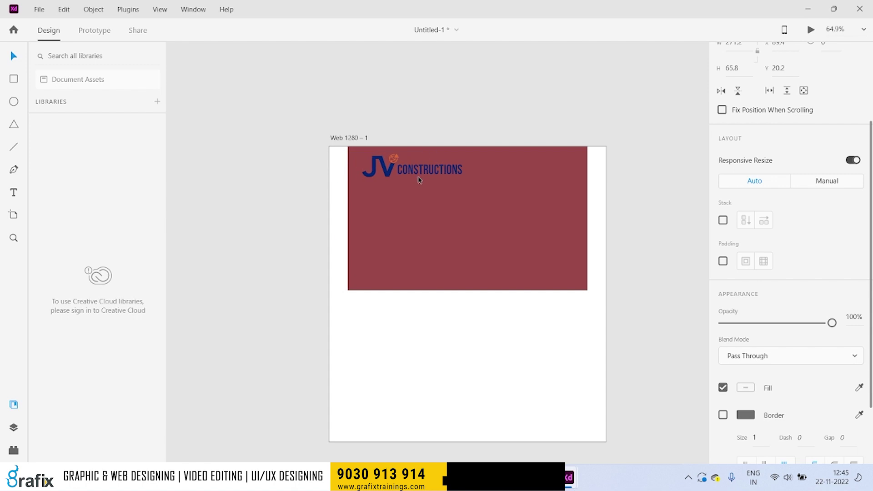
pyautogui.click(461, 222)
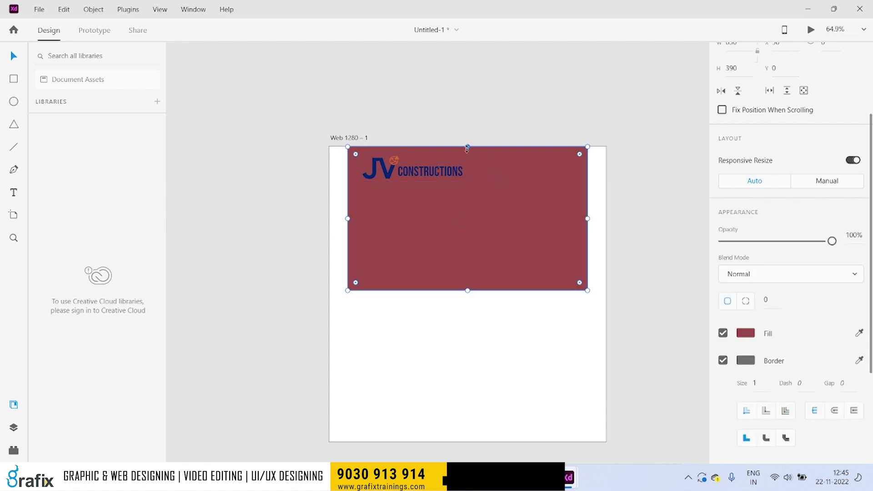
pyautogui.moveTo(467, 147); pyautogui.dragTo(467, 183)
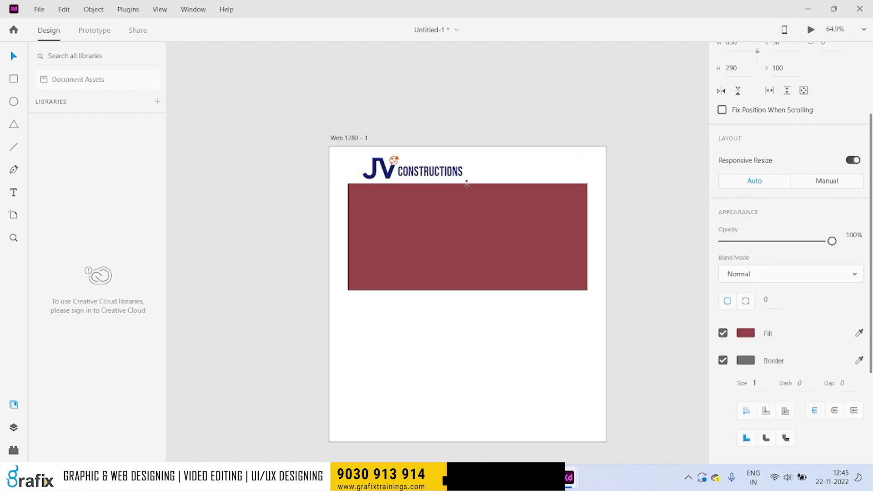
pyautogui.click(460, 335)
pyautogui.click(459, 273)
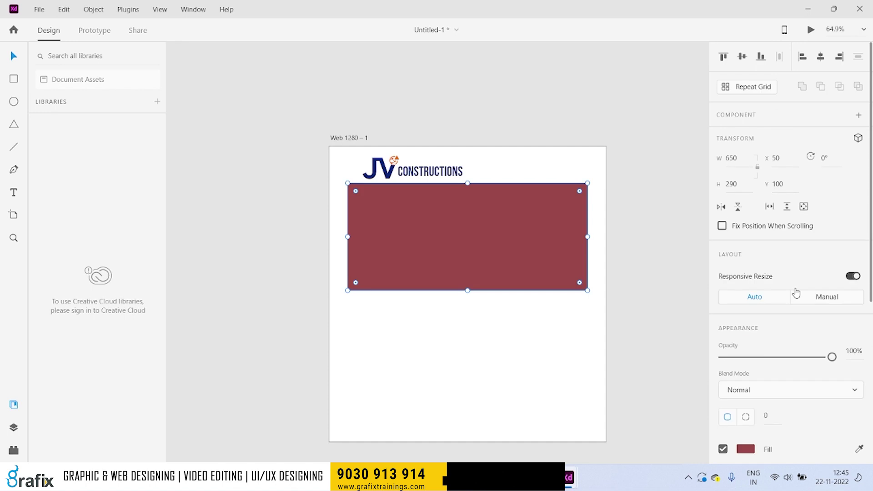
# Give the maroon rectangle a corner radius of 4 and nudge the logo slightly up.
pyautogui.scroll(-2, 796, 292)
pyautogui.scroll(-2, 796, 292)
pyautogui.press('Return')
pyautogui.click(680, 376)
pyautogui.click(449, 176)
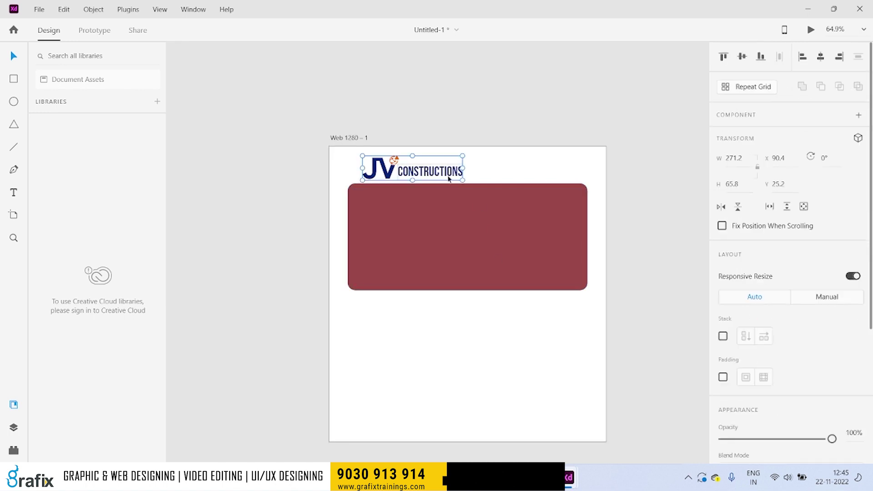
pyautogui.scroll(2, 449, 177)
pyautogui.press('Up')
pyautogui.press('Up')
pyautogui.press('Up')
pyautogui.scroll(-1, 481, 221)
pyautogui.scroll(-2, 481, 222)
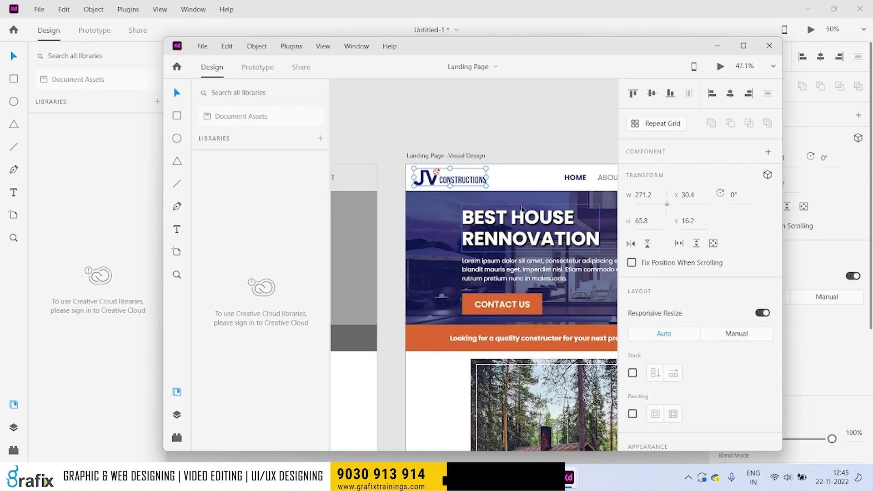
# Select the hero house image on the Landing Page design and lock it.
pyautogui.scroll(-2, 522, 208)
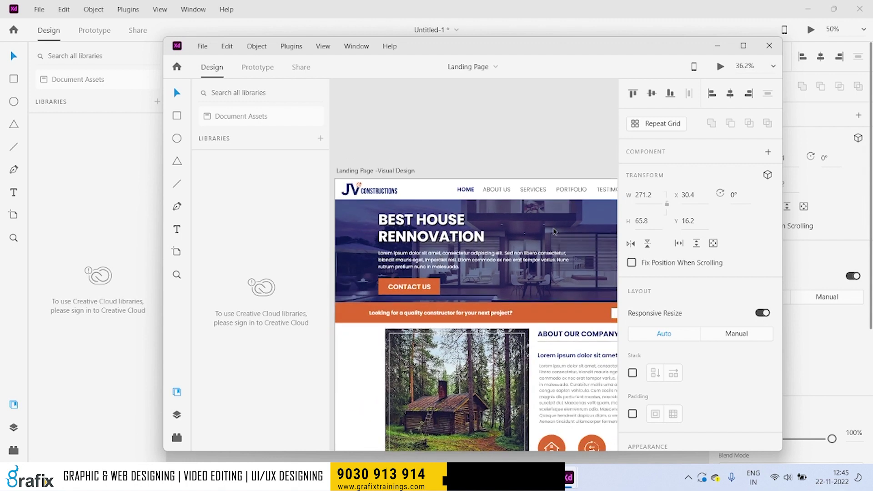
pyautogui.hscroll(3, 553, 231)
pyautogui.hscroll(2, 562, 245)
pyautogui.hscroll(3, 568, 260)
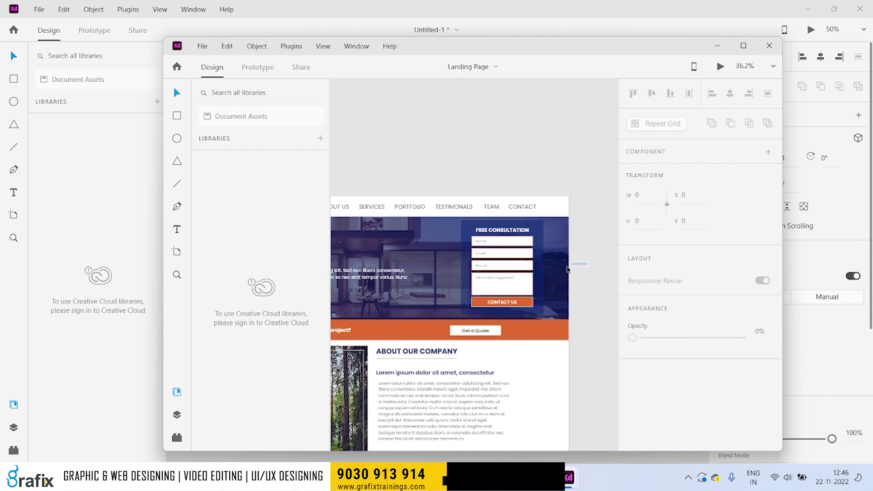
pyautogui.click(566, 277)
pyautogui.rightClick(569, 277)
pyautogui.click(582, 301)
pyautogui.click(581, 261)
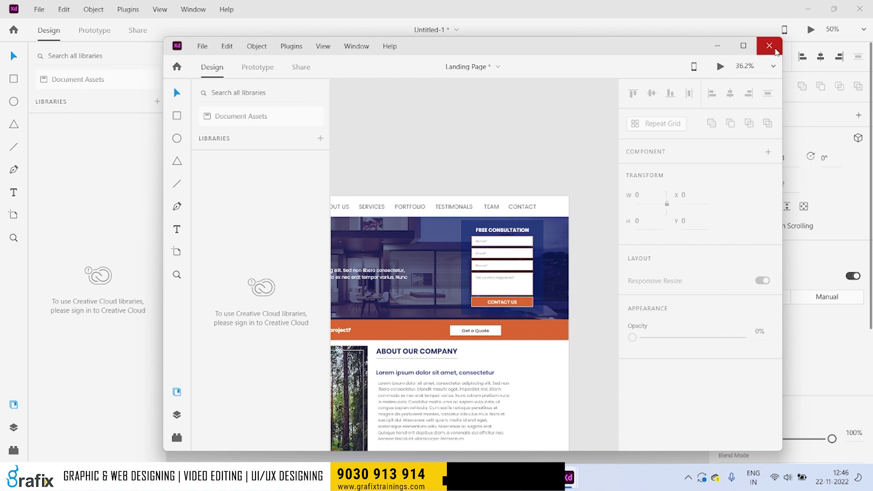
# Select all the Landing Page hero-section layers and paste the banner group into Untitled-1.
pyautogui.click(743, 45)
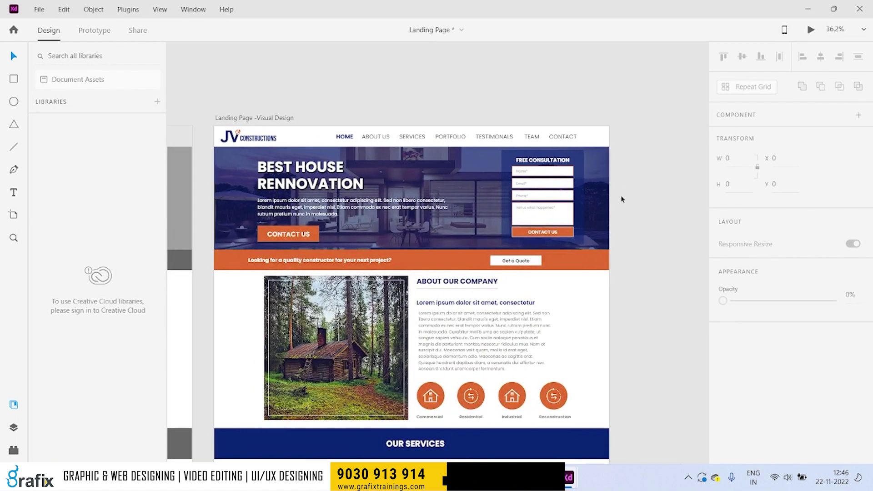
pyautogui.click(602, 204)
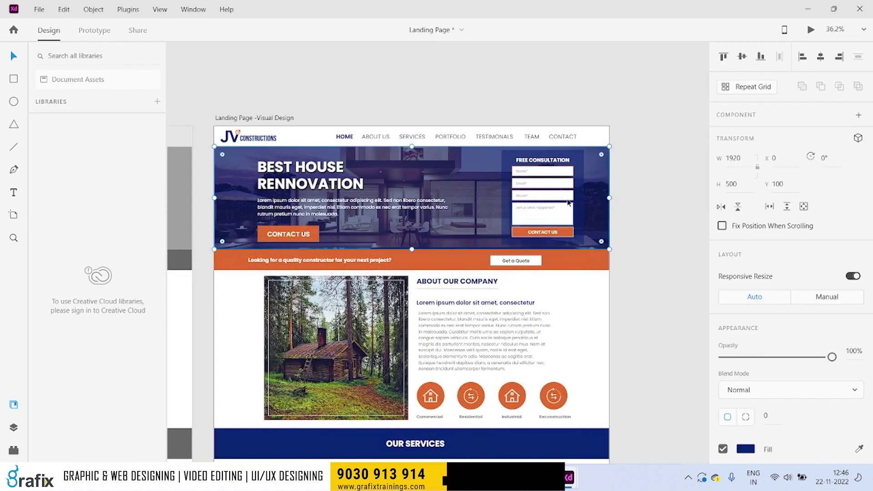
pyautogui.rightClick(605, 191)
pyautogui.click(637, 223)
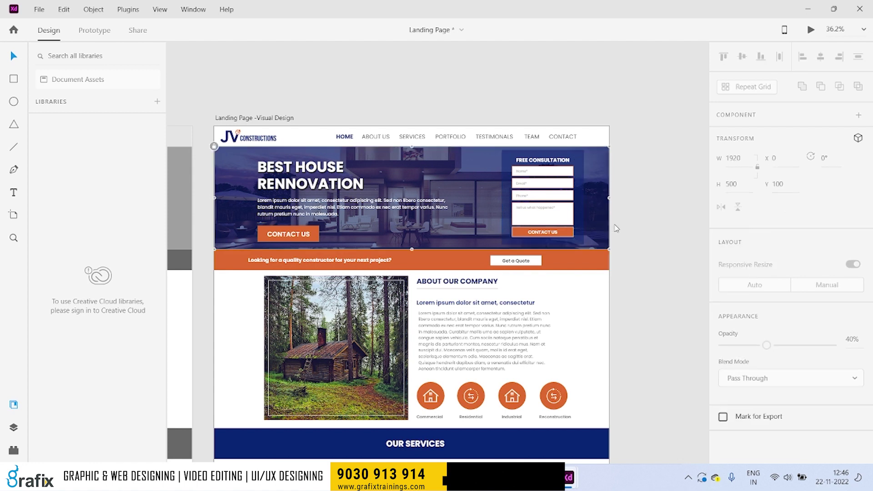
pyautogui.moveTo(633, 177); pyautogui.dragTo(580, 217)
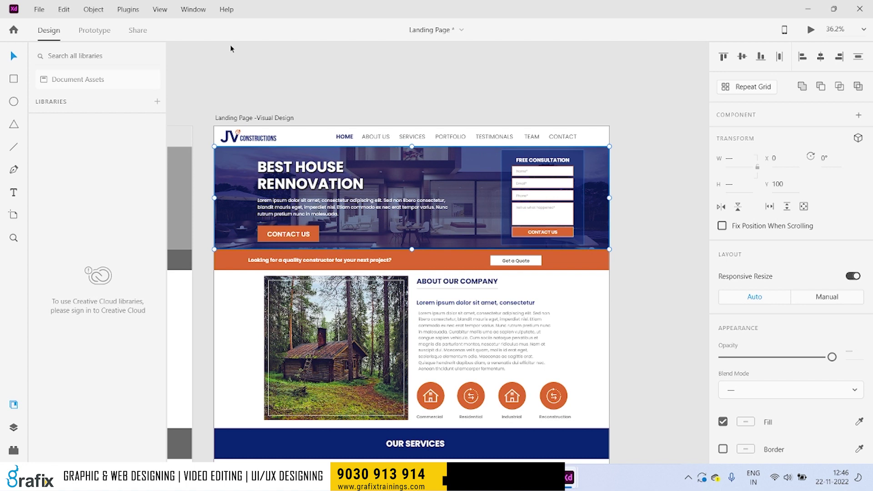
pyautogui.hotkey('ctrl', 'v')
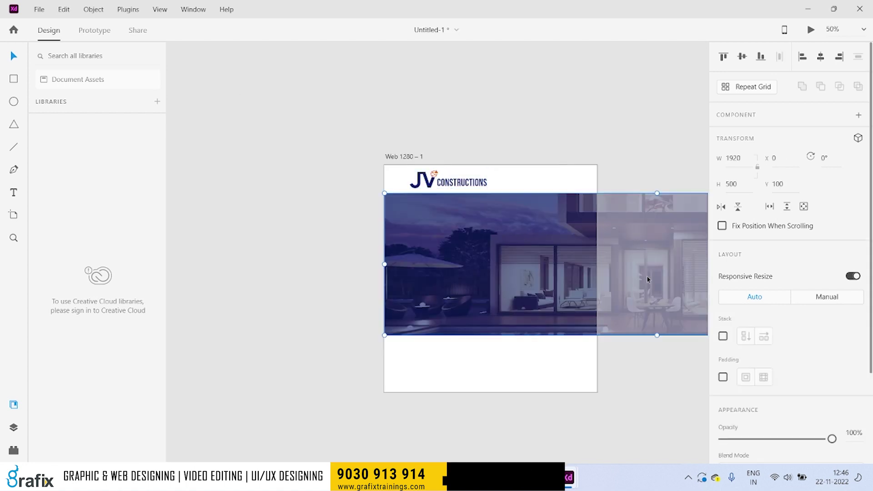
# Try moving the pasted banner group aside and further down, undoing each move.
pyautogui.hscroll(5, 651, 268)
pyautogui.click(580, 312)
pyautogui.click(431, 275)
pyautogui.doubleClick(671, 258)
pyautogui.hscroll(5, 672, 258)
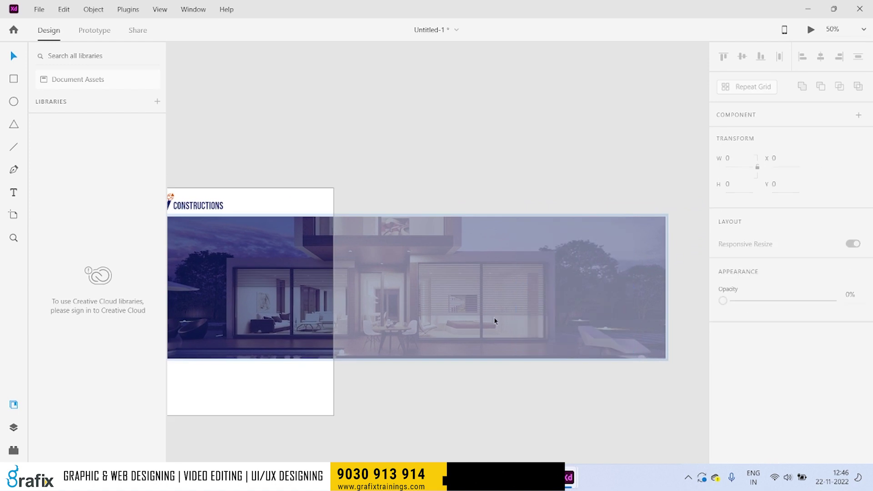
pyautogui.moveTo(485, 312); pyautogui.dragTo(537, 384)
pyautogui.moveTo(500, 275); pyautogui.dragTo(596, 309)
pyautogui.hotkey('ctrl', 'z')
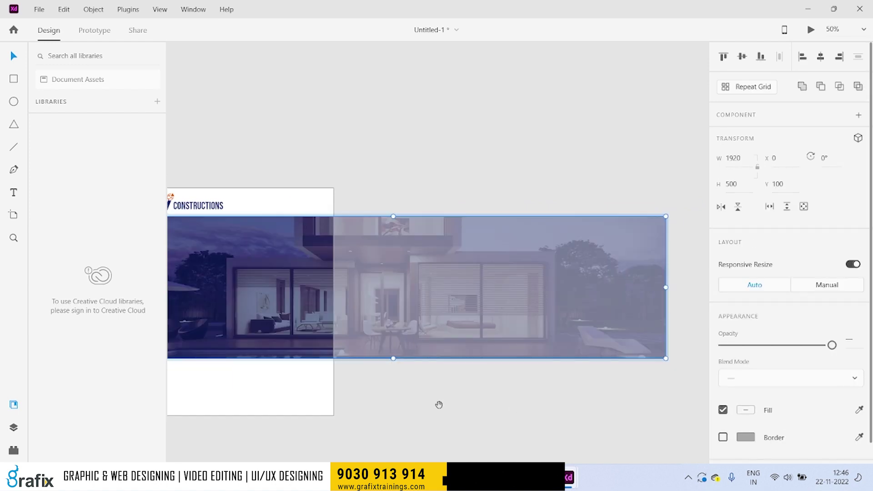
pyautogui.hscroll(-3, 465, 415)
pyautogui.moveTo(345, 241); pyautogui.dragTo(347, 288)
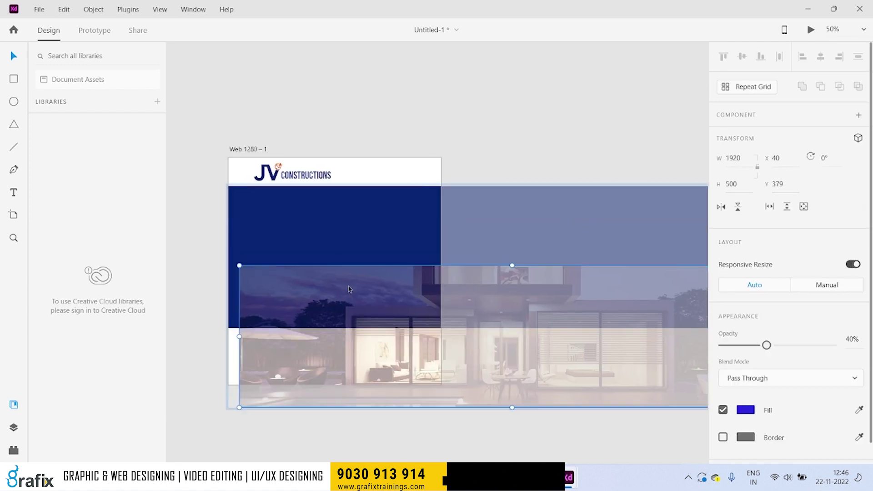
pyautogui.hotkey('ctrl', 'z')
pyautogui.scroll(-1, 781, 340)
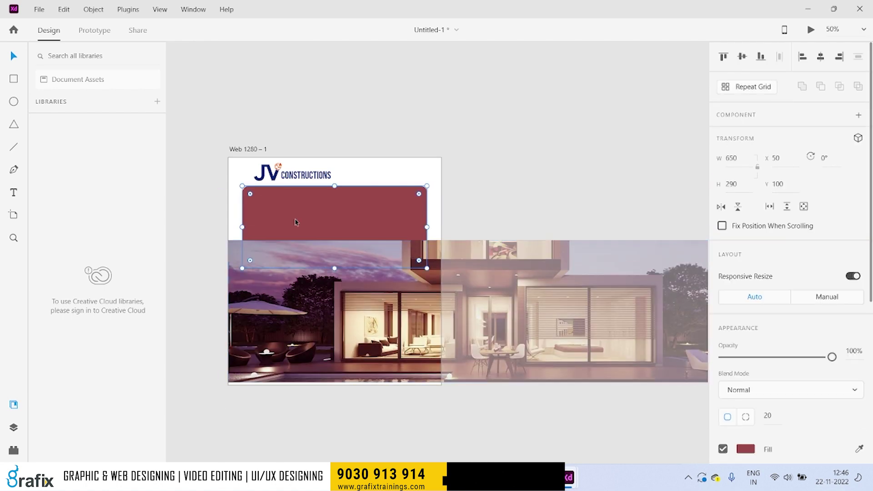
# Resize the house banner image to width 1000 and height 400.
pyautogui.click(428, 337)
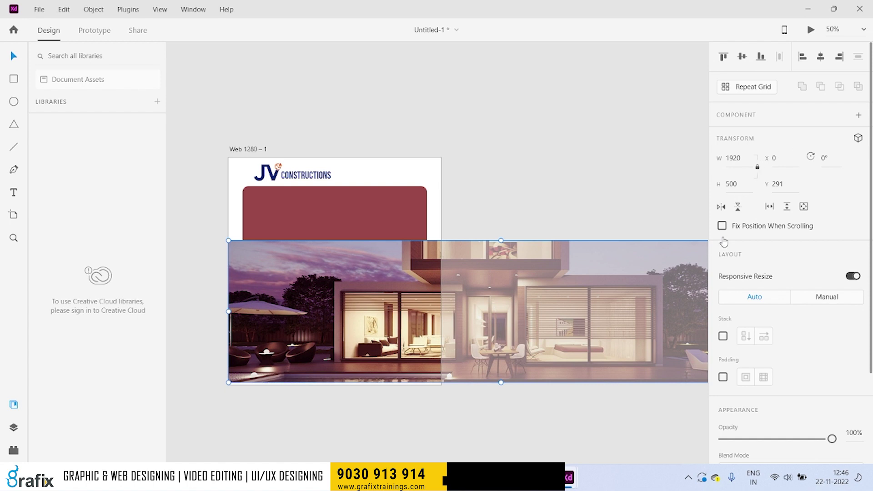
pyautogui.click(588, 214)
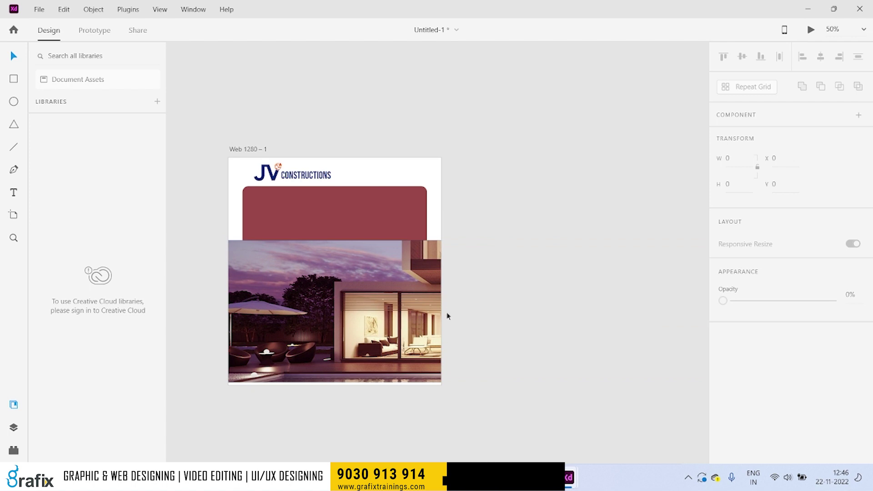
pyautogui.click(528, 257)
pyautogui.moveTo(712, 165); pyautogui.dragTo(708, 165)
pyautogui.write('1000')
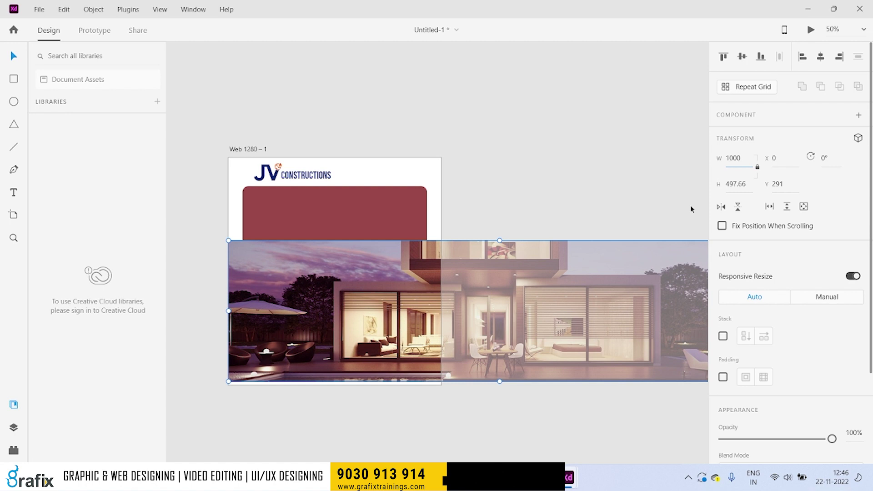
pyautogui.press('Return')
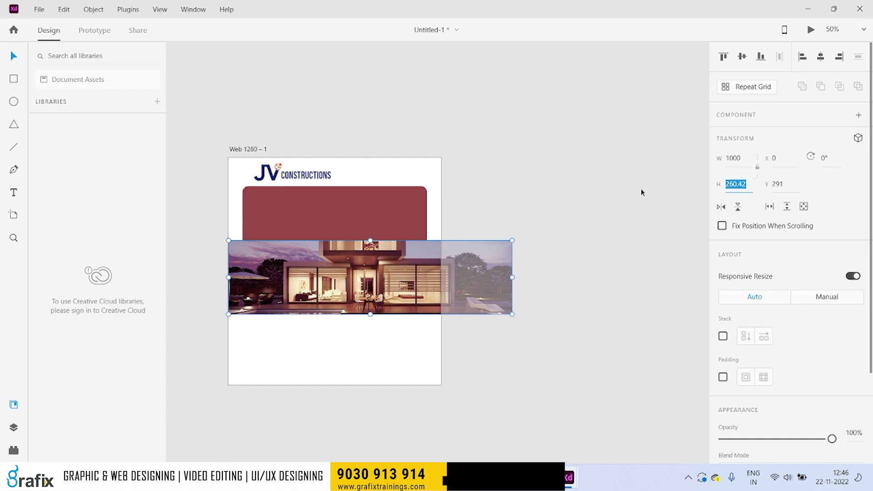
pyautogui.write('400')
pyautogui.press('Return')
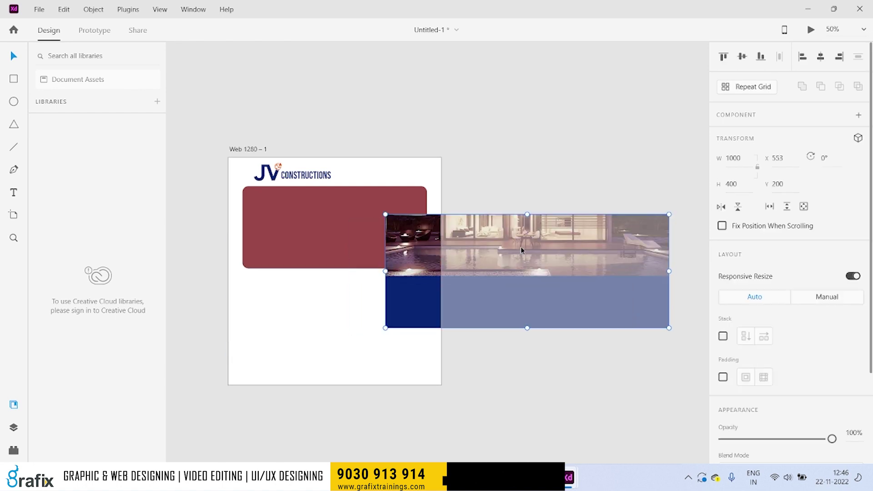
# Strip the banner down to the plain house photo, undoing deletions that removed the photo.
pyautogui.click(406, 288)
pyautogui.moveTo(406, 287); pyautogui.dragTo(498, 288)
pyautogui.press('Delete')
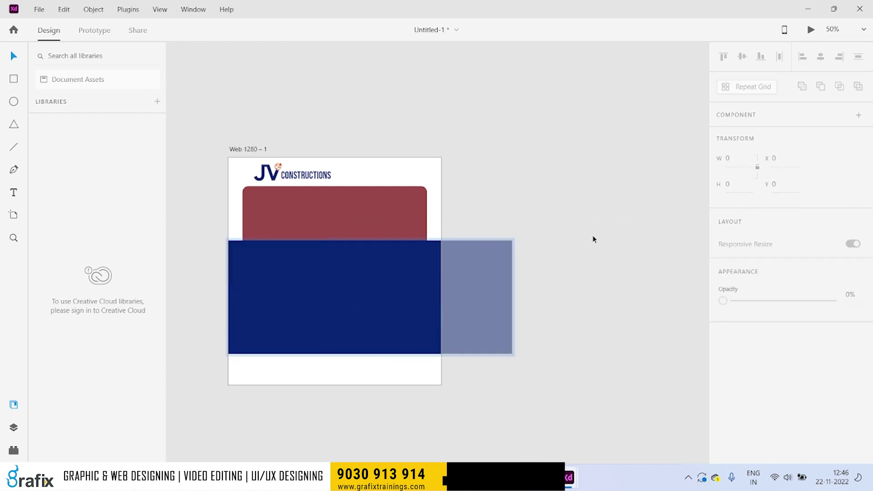
pyautogui.press('Delete')
pyautogui.hotkey('ctrl', 'z')
pyautogui.hotkey('ctrl', 'z')
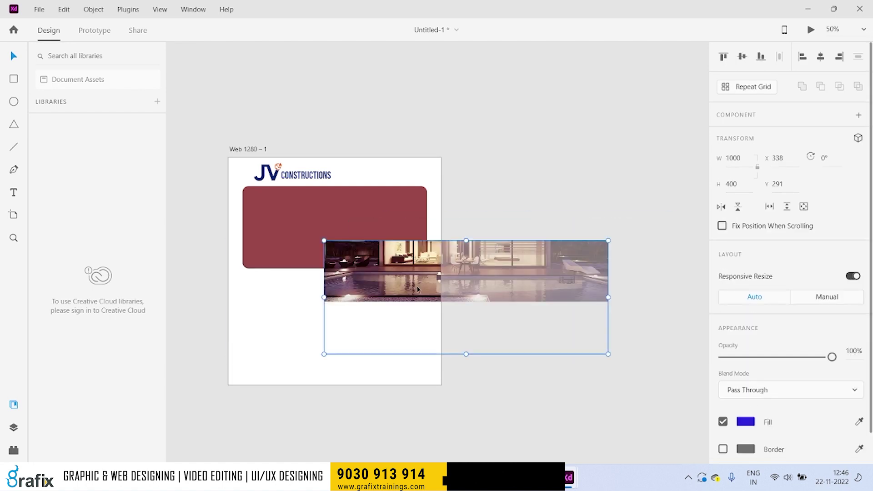
pyautogui.doubleClick(412, 327)
pyautogui.press('Delete')
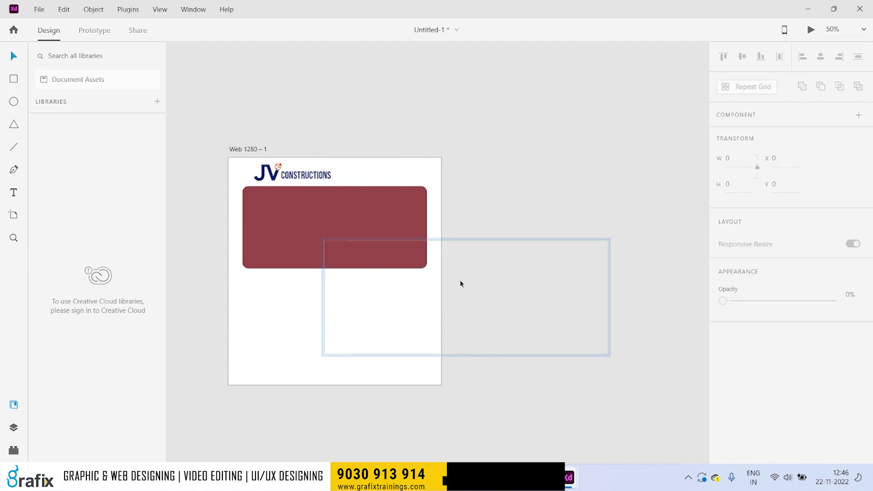
pyautogui.press('Delete')
pyautogui.hotkey('ctrl', 'z')
pyautogui.hotkey('ctrl', 'z')
pyautogui.click(552, 352)
# Scale and position the house photo to cover the red rounded rectangle.
pyautogui.click(409, 224)
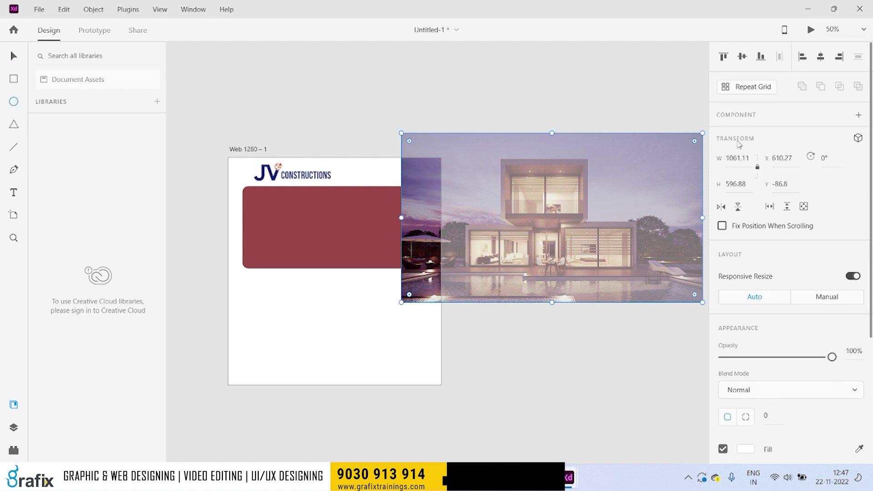
pyautogui.moveTo(702, 133); pyautogui.dragTo(555, 201)
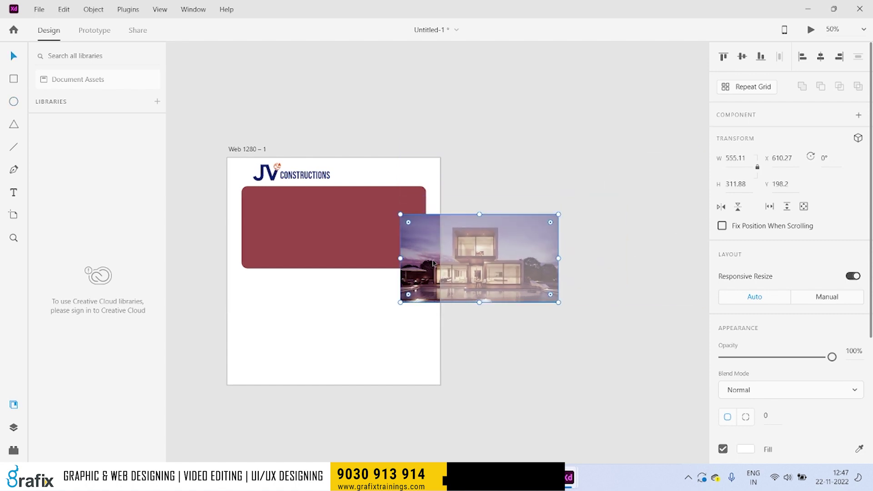
pyautogui.moveTo(433, 263); pyautogui.dragTo(283, 222)
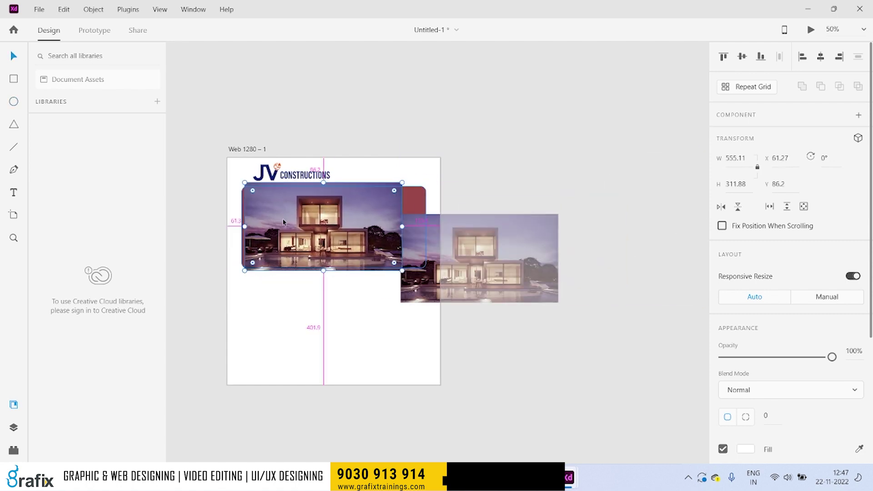
pyautogui.scroll(3, 282, 221)
pyautogui.press('Escape')
pyautogui.moveTo(398, 210); pyautogui.dragTo(389, 211)
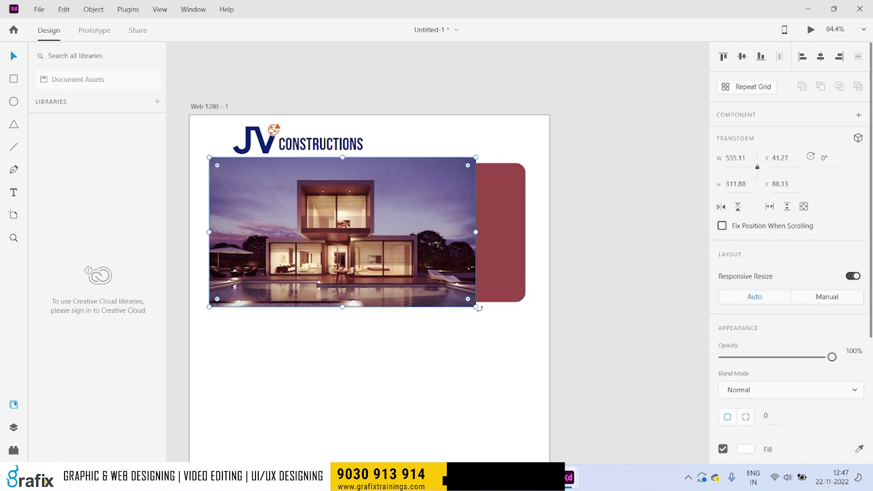
pyautogui.moveTo(475, 307); pyautogui.dragTo(532, 334)
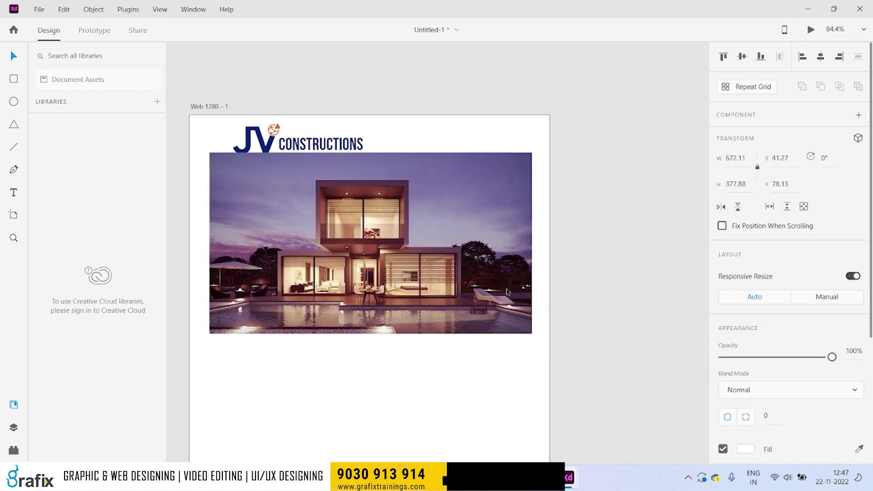
pyautogui.moveTo(477, 238); pyautogui.dragTo(503, 239)
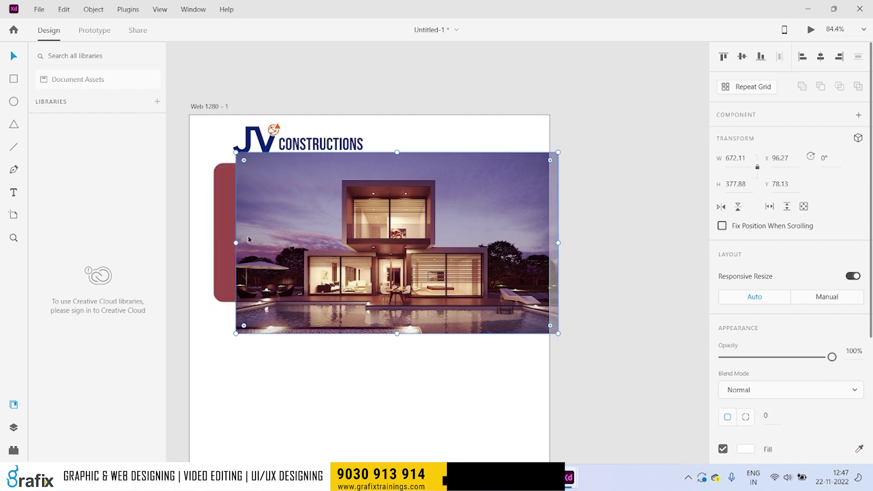
# Mask the house photo with the red rounded rectangle and reposition it inside.
pyautogui.keyDown('shift'); pyautogui.click(229, 238); pyautogui.keyUp('shift')
pyautogui.hotkey('ctrl', 'shift', 'm')
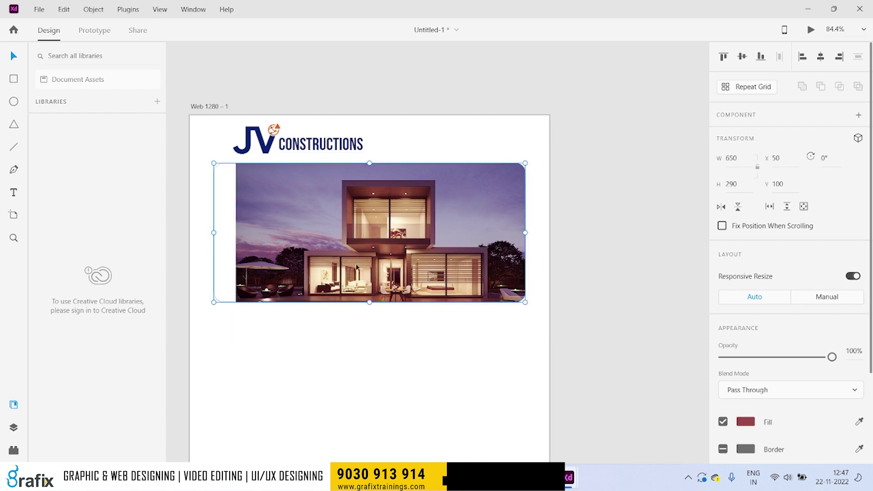
pyautogui.doubleClick(357, 267)
pyautogui.moveTo(404, 234)
pyautogui.mouseDown()
pyautogui.moveTo(435, 233)
pyautogui.moveTo(439, 253)
pyautogui.mouseUp()
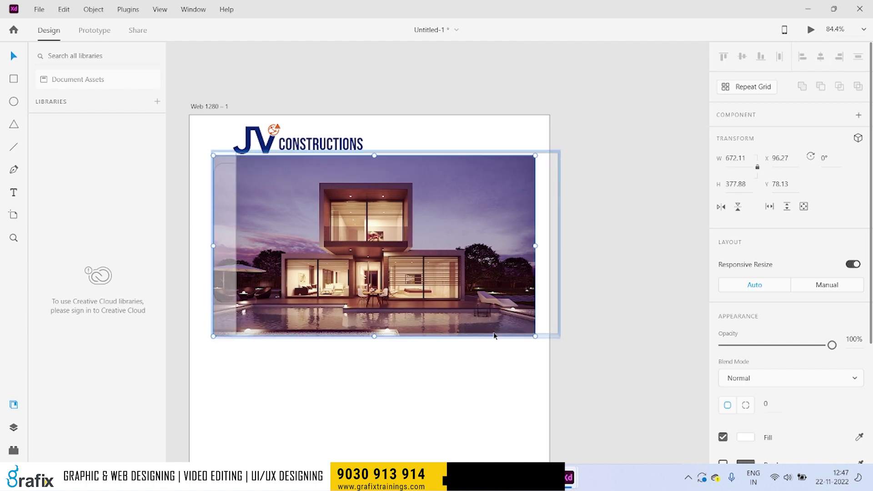
pyautogui.moveTo(494, 335); pyautogui.dragTo(517, 332)
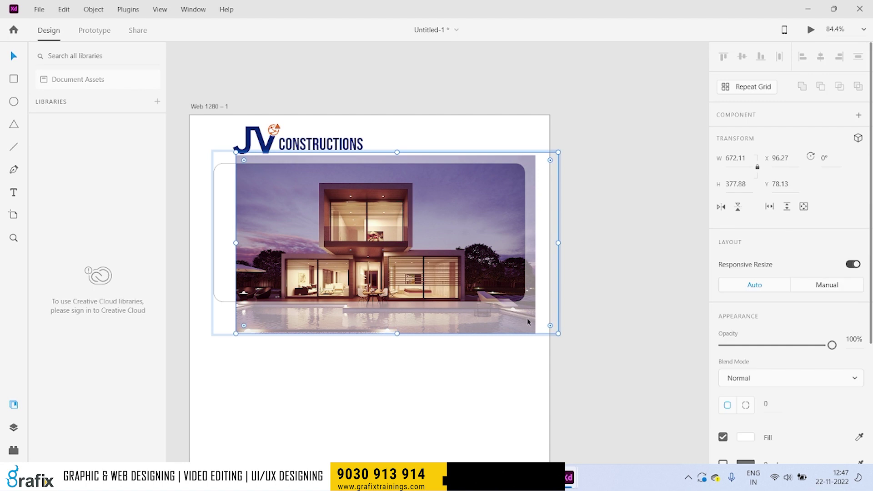
pyautogui.click(586, 359)
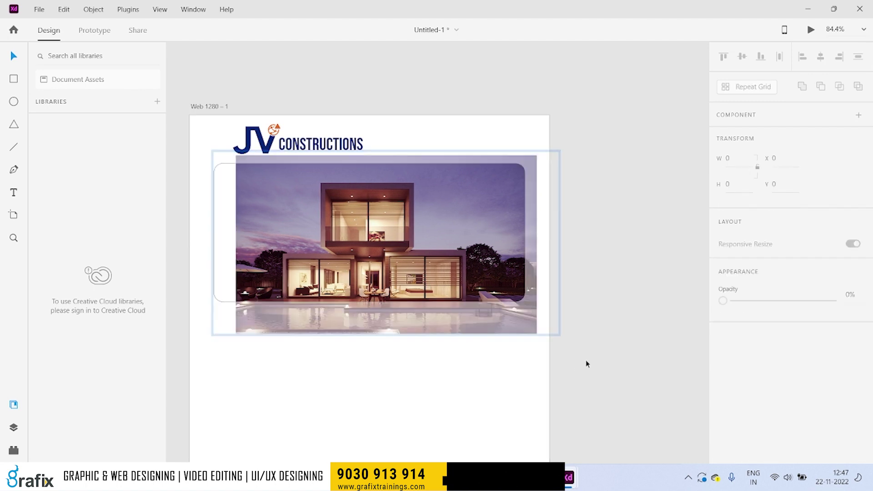
# Delete the photo from the mask, then undo to restore it.
pyautogui.click(351, 240)
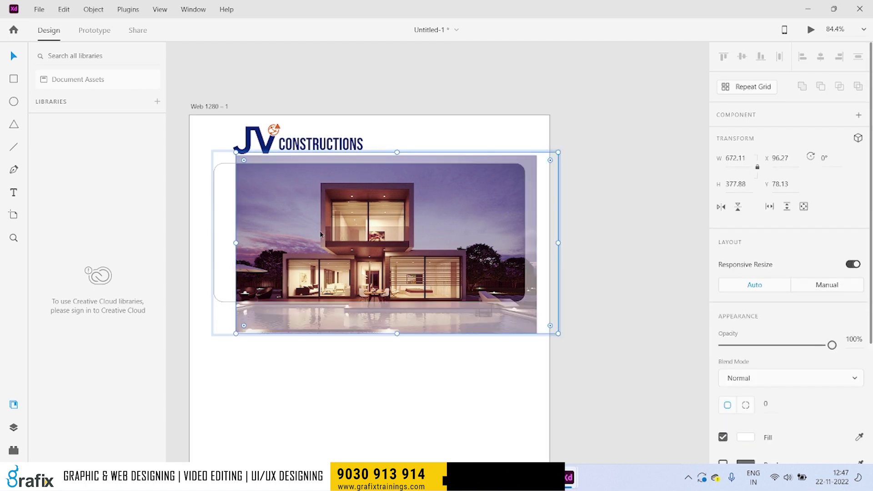
pyautogui.press('Delete')
pyautogui.click(344, 337)
pyautogui.click(348, 259)
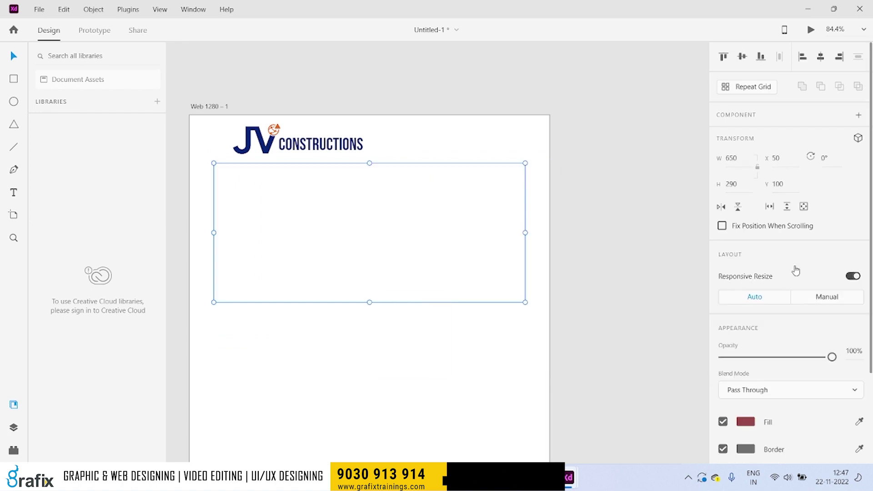
pyautogui.scroll(-3, 796, 270)
pyautogui.hotkey('ctrl', 'z')
pyautogui.hotkey('ctrl', 'z')
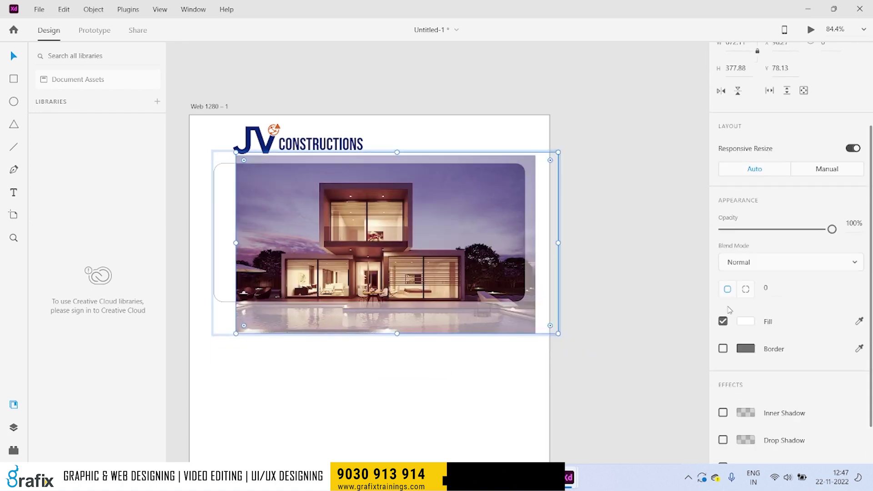
pyautogui.hotkey('ctrl', 'z')
# Enlarge and shift the house photo so it fills the 650 × 290 rounded banner.
pyautogui.click(621, 283)
pyautogui.click(423, 234)
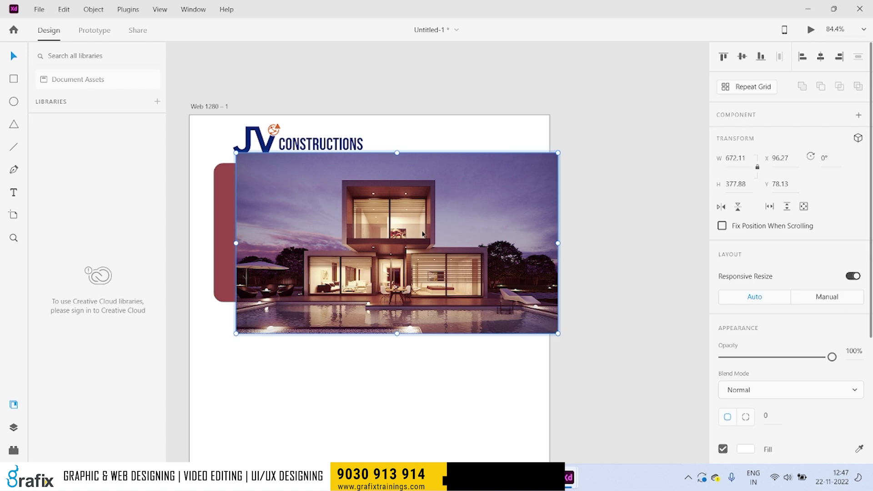
pyautogui.moveTo(236, 333); pyautogui.dragTo(208, 363)
pyautogui.moveTo(357, 252)
pyautogui.mouseDown()
pyautogui.moveTo(400, 258)
pyautogui.moveTo(361, 326)
pyautogui.mouseUp()
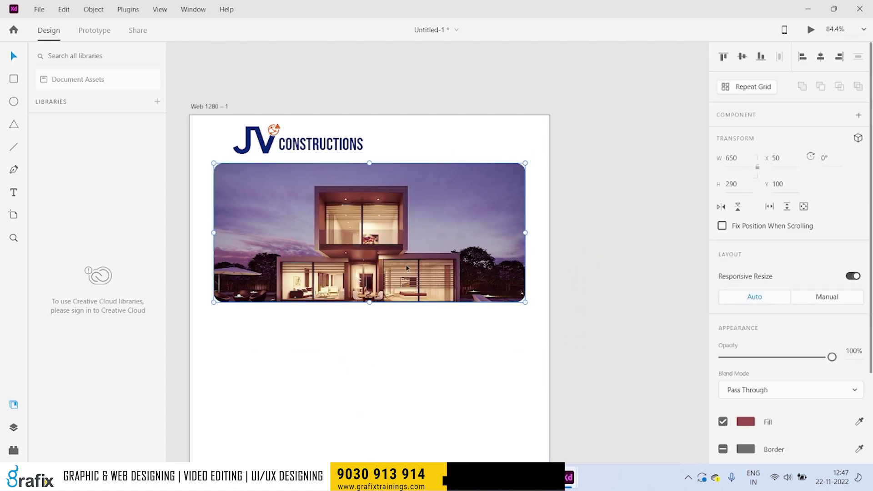
pyautogui.doubleClick(370, 273)
pyautogui.click(668, 208)
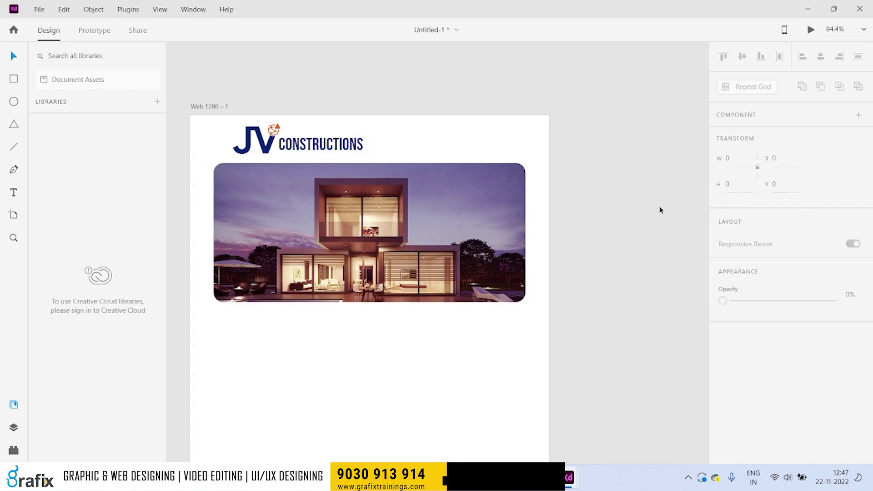
pyautogui.scroll(-1, 574, 236)
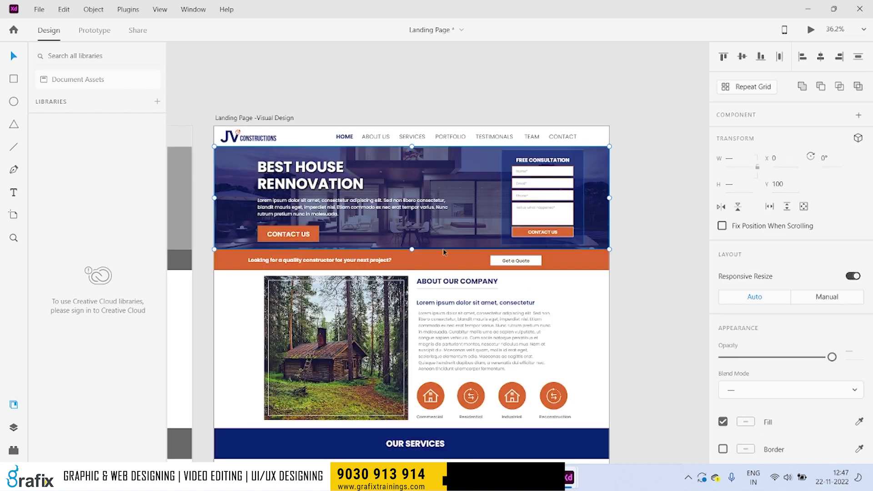
# Draw a 650 × 300 rectangle below the house banner with 50 corner radius.
pyautogui.scroll(-1, 457, 282)
pyautogui.keyDown('shift'); pyautogui.click(457, 281); pyautogui.keyUp('shift')
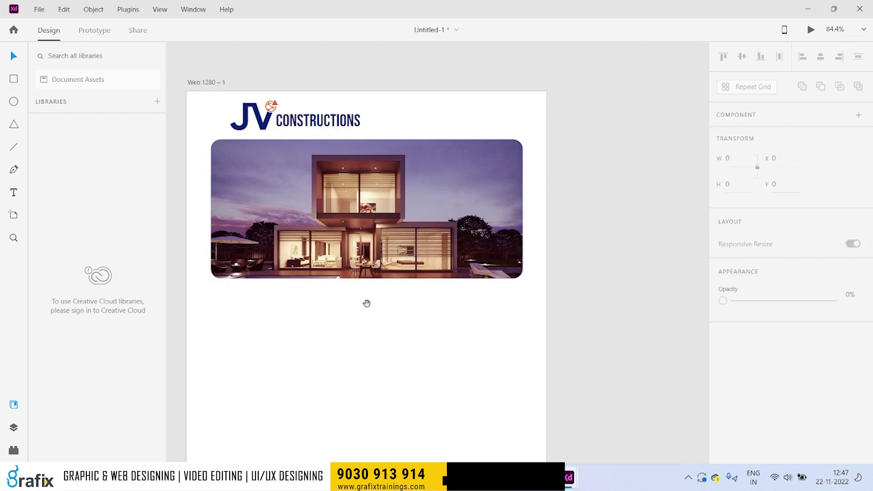
pyautogui.scroll(-3, 394, 228)
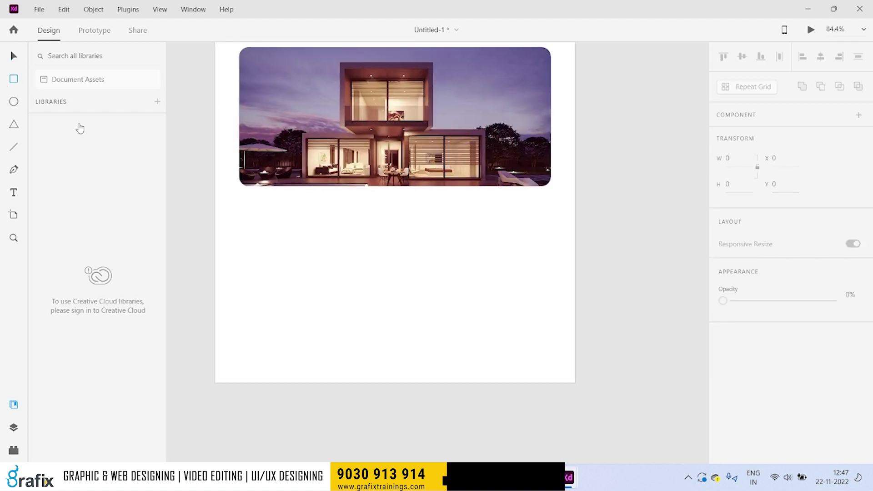
pyautogui.moveTo(236, 201); pyautogui.dragTo(552, 332)
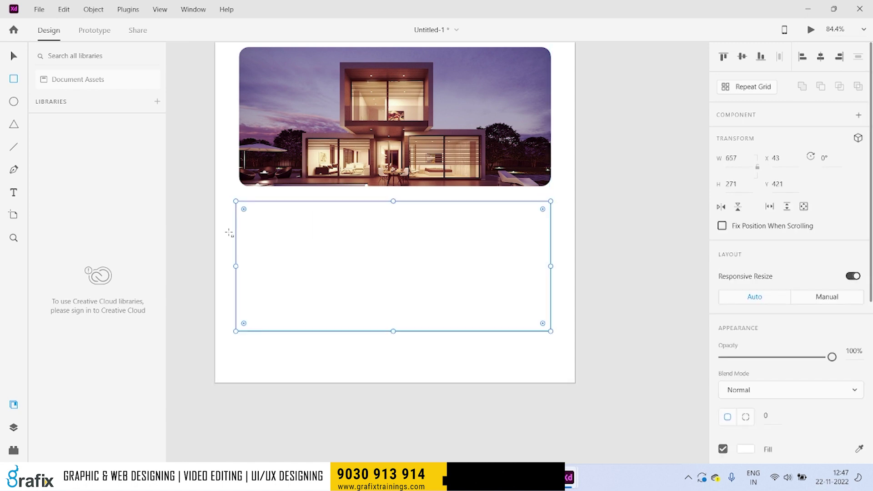
pyautogui.moveTo(236, 266); pyautogui.dragTo(239, 265)
pyautogui.write('300')
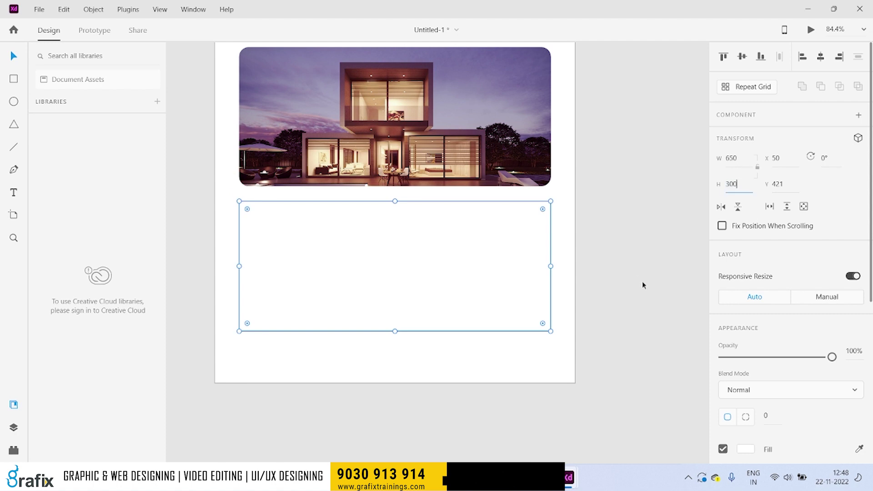
pyautogui.press('Return')
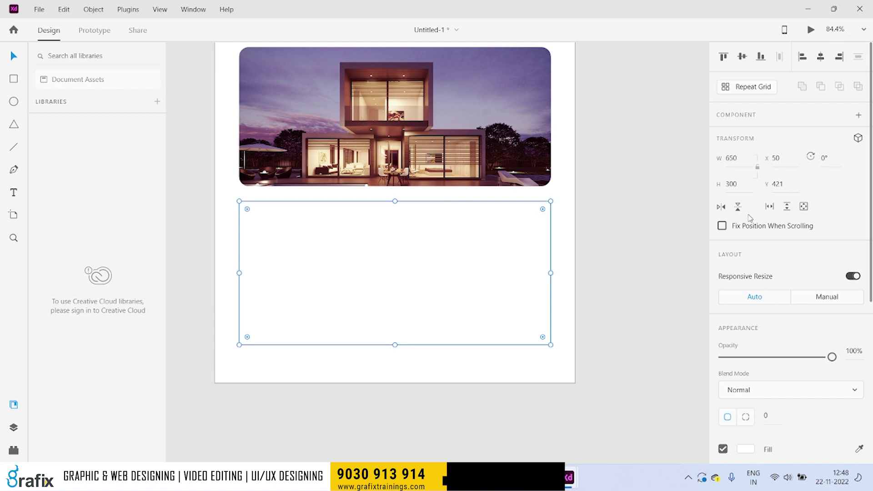
pyautogui.scroll(-2, 750, 329)
pyautogui.write('50')
pyautogui.press('Return')
# Fill the rounded rectangle with the logo's orange using the eyedropper.
pyautogui.click(552, 259)
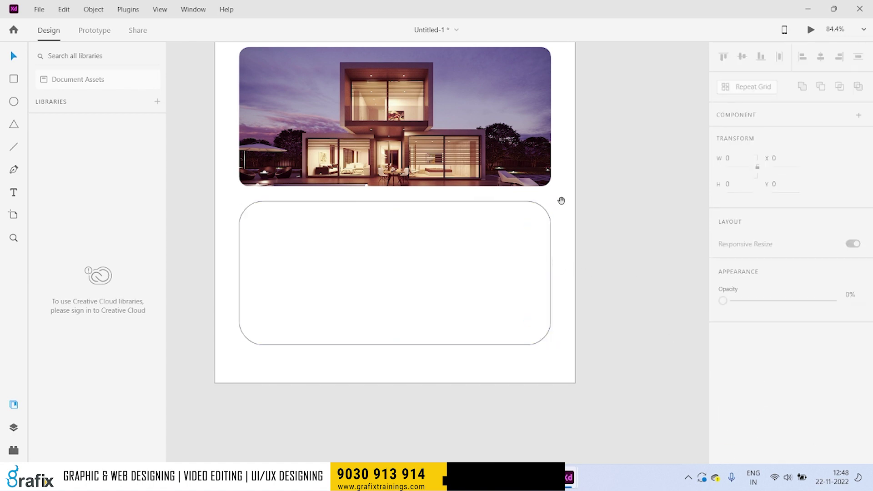
pyautogui.scroll(3, 564, 250)
pyautogui.click(572, 340)
pyautogui.press('i')
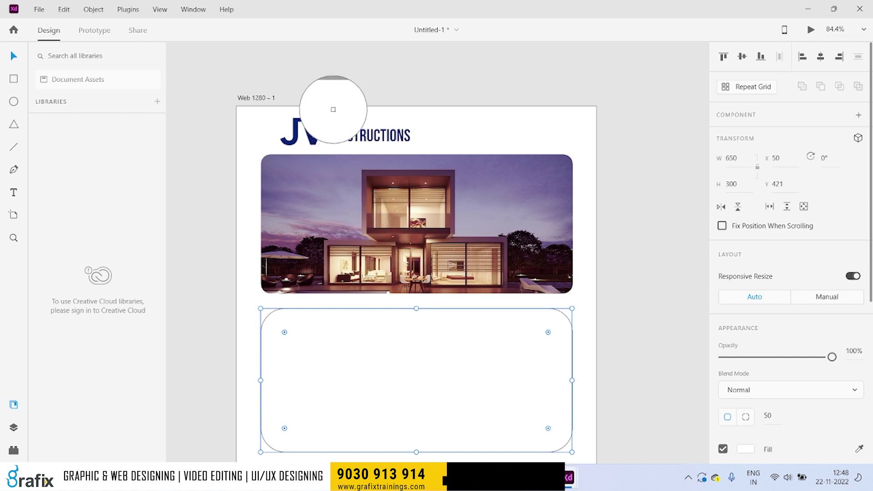
pyautogui.click(326, 121)
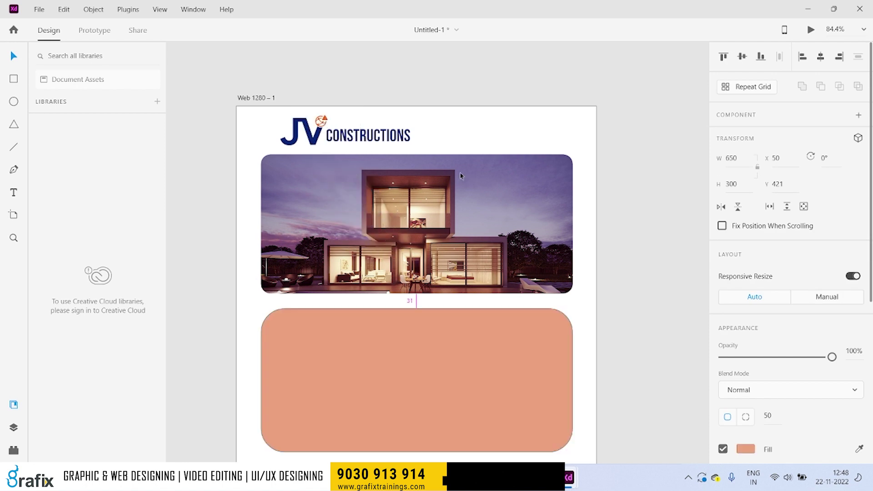
pyautogui.scroll(-2, 459, 175)
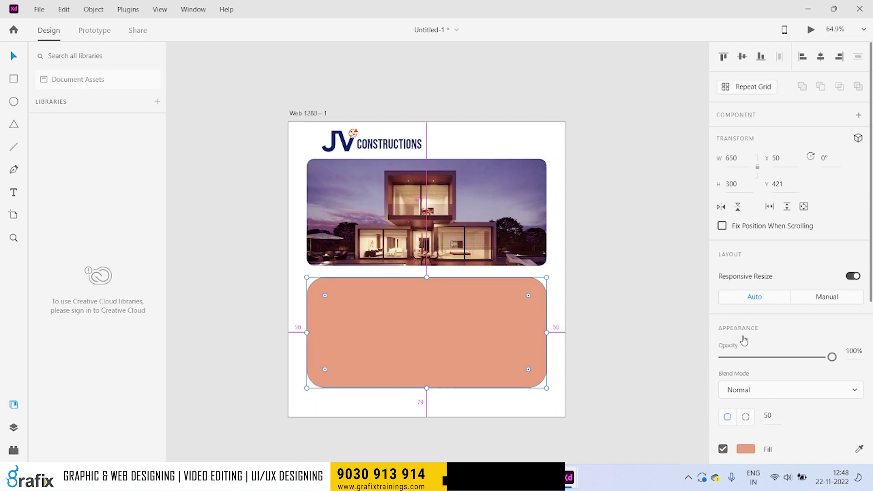
pyautogui.press('i')
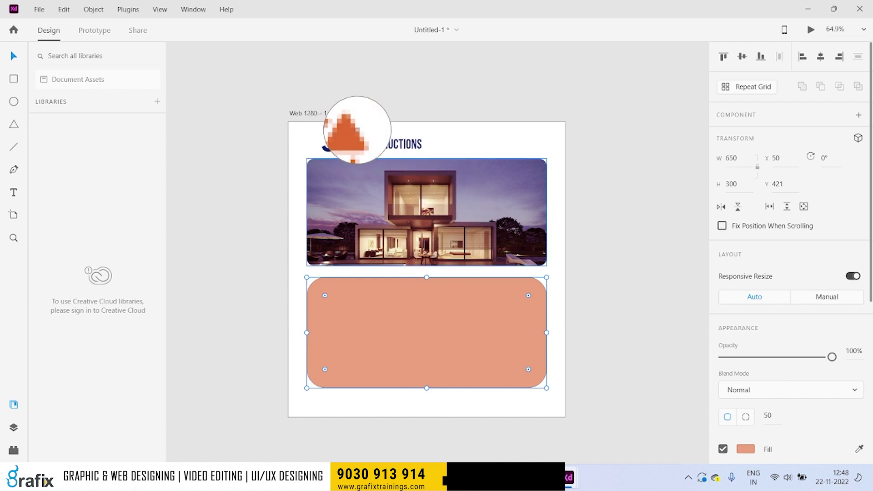
# Fill the card with the logo's darker orange.
pyautogui.click(354, 132)
pyautogui.click(597, 247)
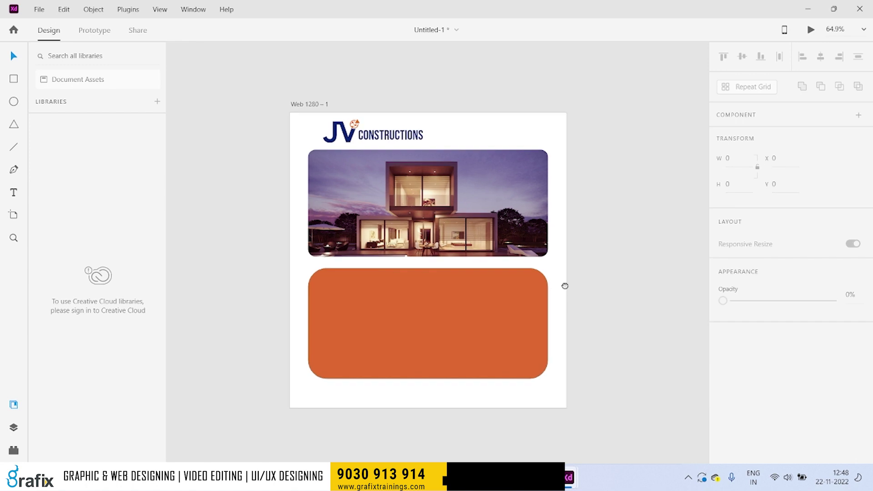
pyautogui.scroll(-2, 565, 285)
# Paste the ABOUT OUR COMPANY text block and place it on the orange card.
pyautogui.hotkey('ctrl', 'v')
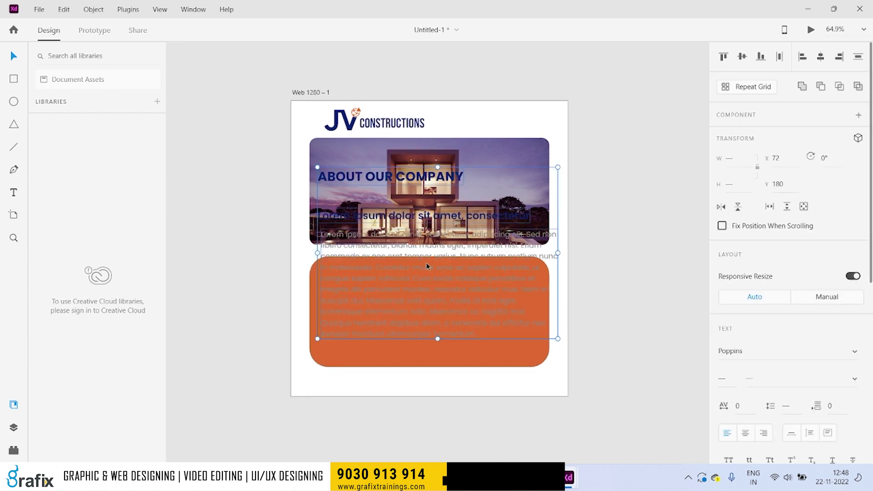
pyautogui.moveTo(426, 265); pyautogui.dragTo(421, 363)
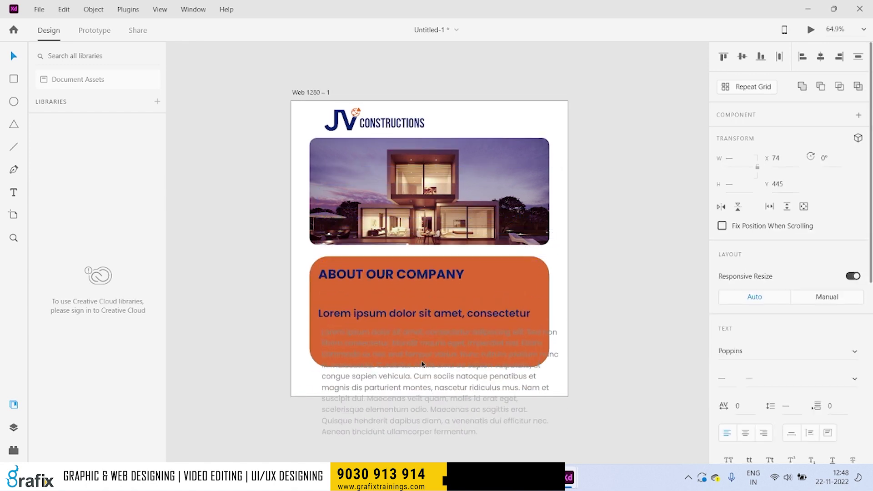
pyautogui.click(604, 375)
pyautogui.click(487, 271)
pyautogui.click(602, 296)
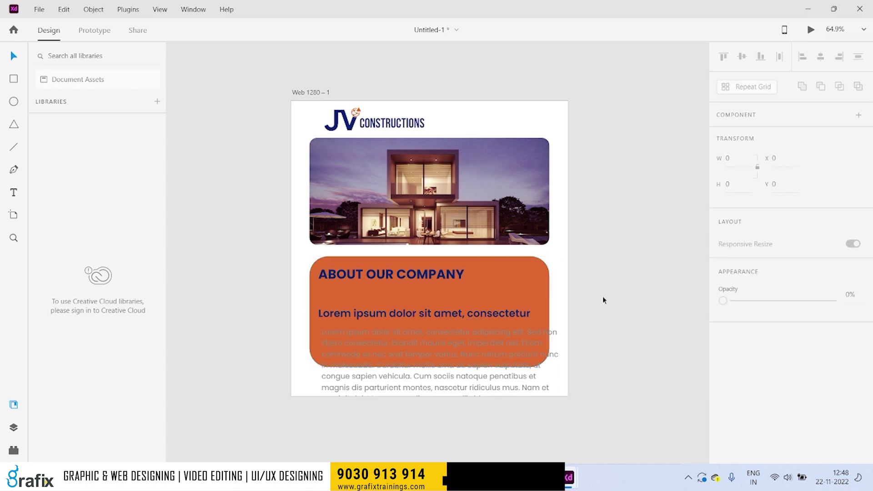
pyautogui.click(317, 92)
# Lengthen the artboard by dragging its bottom edge down.
pyautogui.scroll(-1, 413, 177)
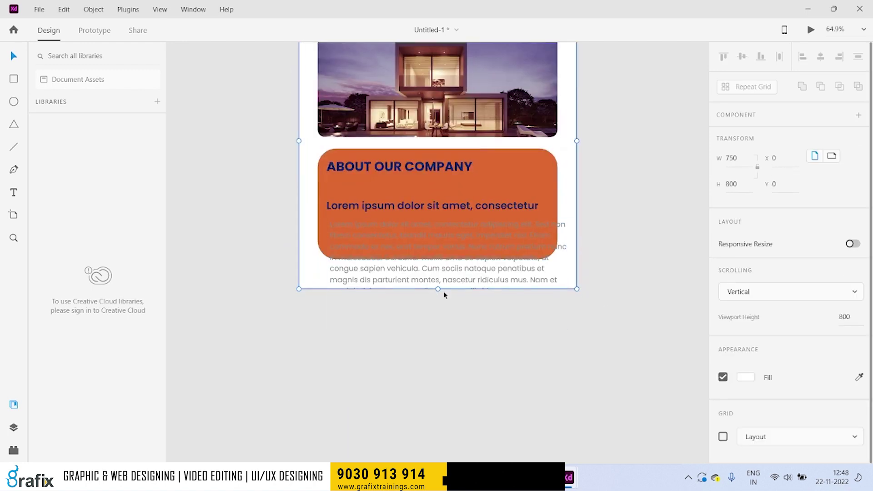
pyautogui.moveTo(437, 289); pyautogui.dragTo(418, 426)
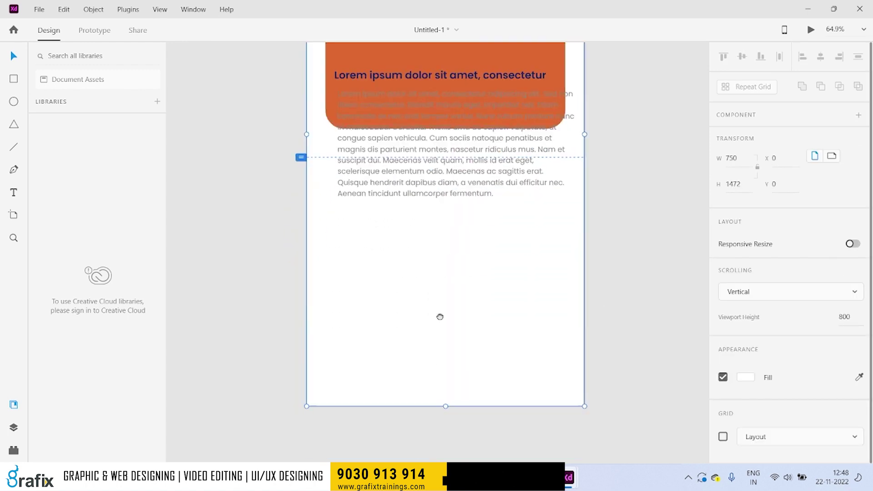
pyautogui.moveTo(302, 159); pyautogui.dragTo(302, 408)
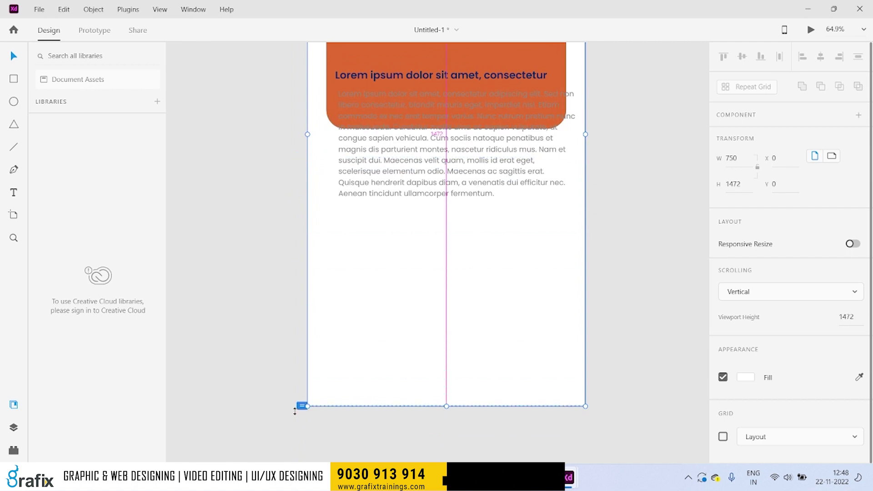
pyautogui.scroll(3, 418, 274)
# Set the About paragraph to font size 16 and the Lorem ipsum heading to 25.
pyautogui.click(459, 218)
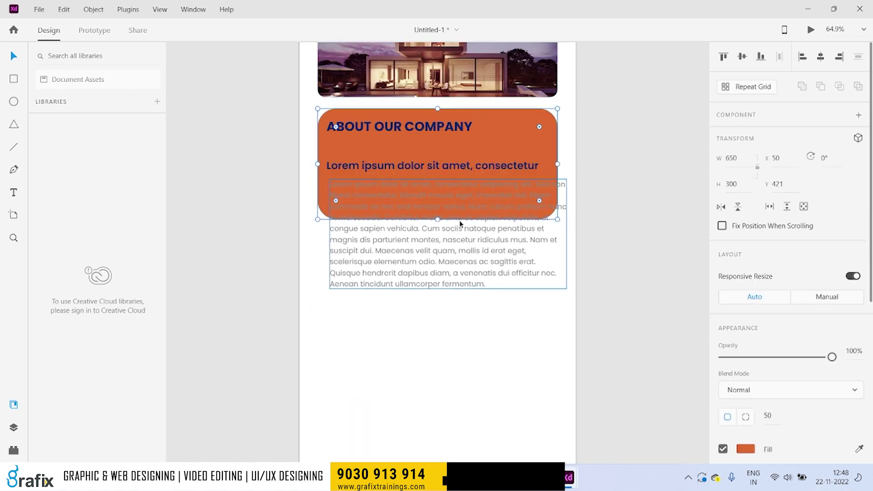
pyautogui.click(462, 256)
pyautogui.scroll(-2, 756, 333)
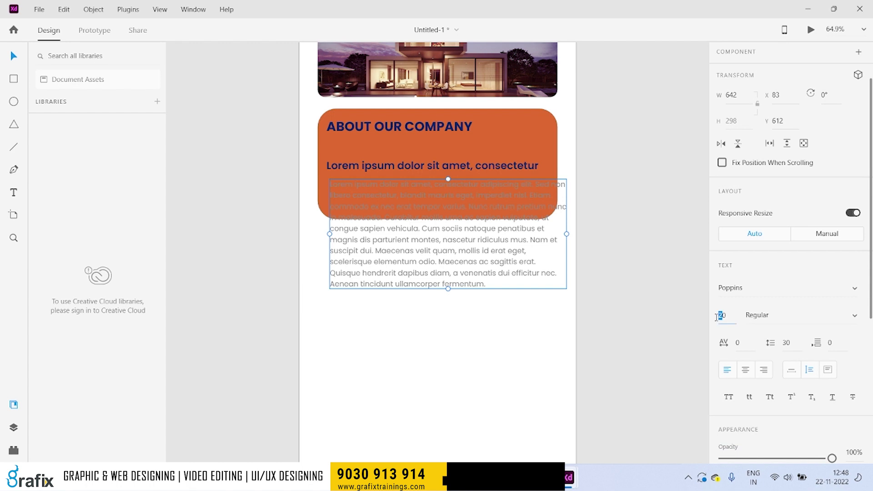
pyautogui.press('Return')
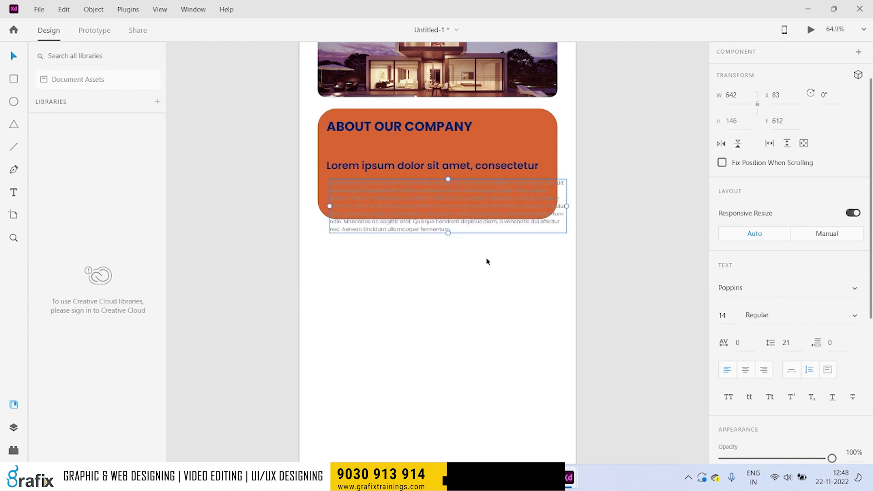
pyautogui.scroll(1, 486, 258)
pyautogui.hotkey('ctrl', 'z')
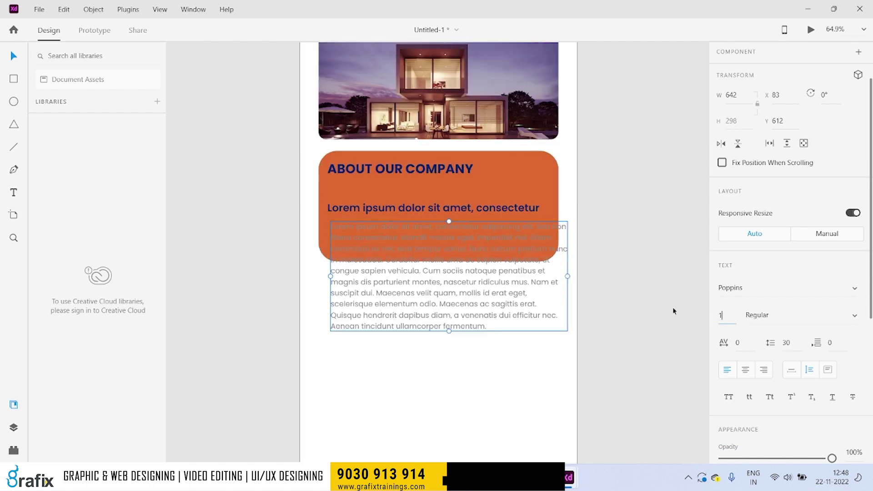
pyautogui.write('6')
pyautogui.press('Return')
pyautogui.scroll(2, 500, 359)
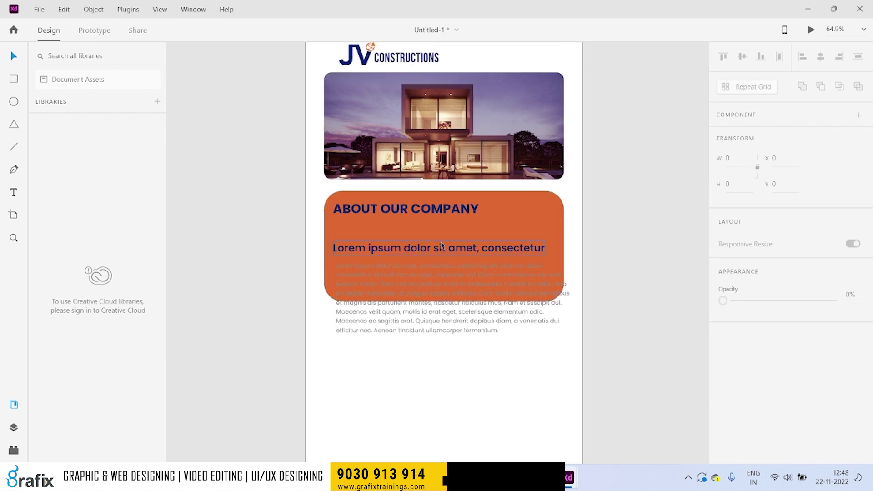
pyautogui.click(438, 248)
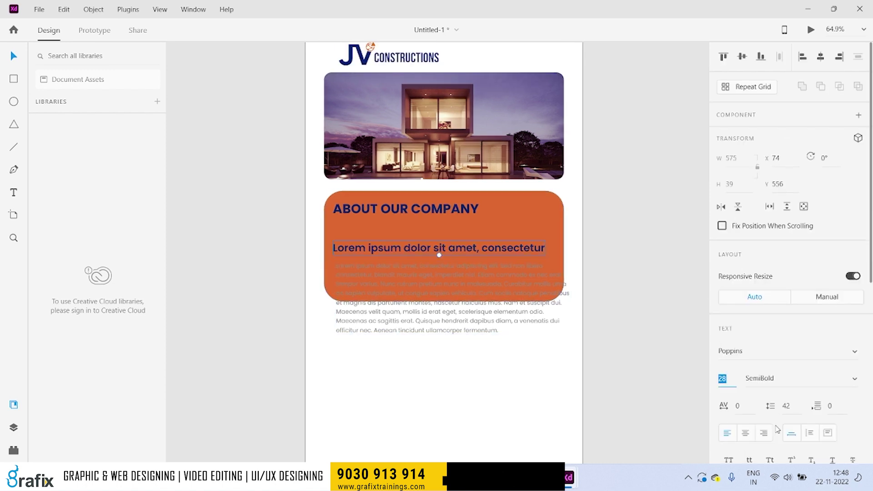
pyautogui.press('Return')
# Move the orange card and its text slightly lower.
pyautogui.click(473, 339)
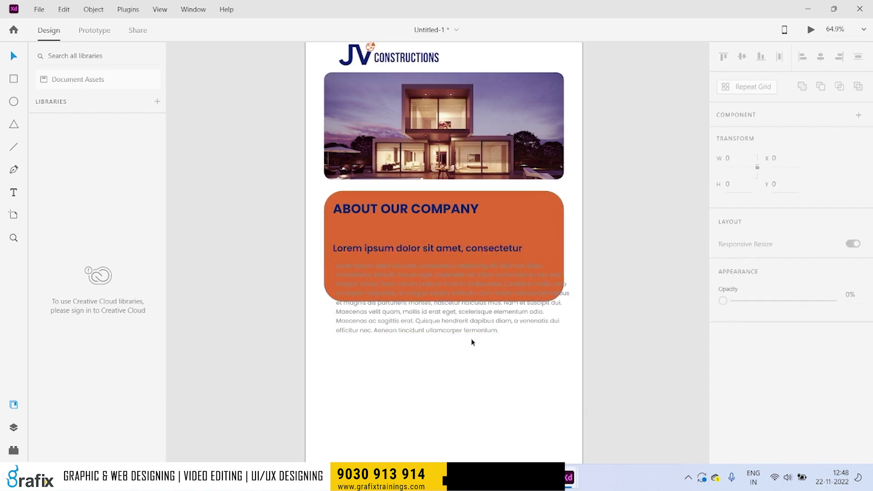
pyautogui.click(443, 215)
pyautogui.click(506, 246)
pyautogui.keyDown('shift'); pyautogui.click(517, 226); pyautogui.keyUp('shift')
pyautogui.moveTo(522, 218); pyautogui.dragTo(522, 244)
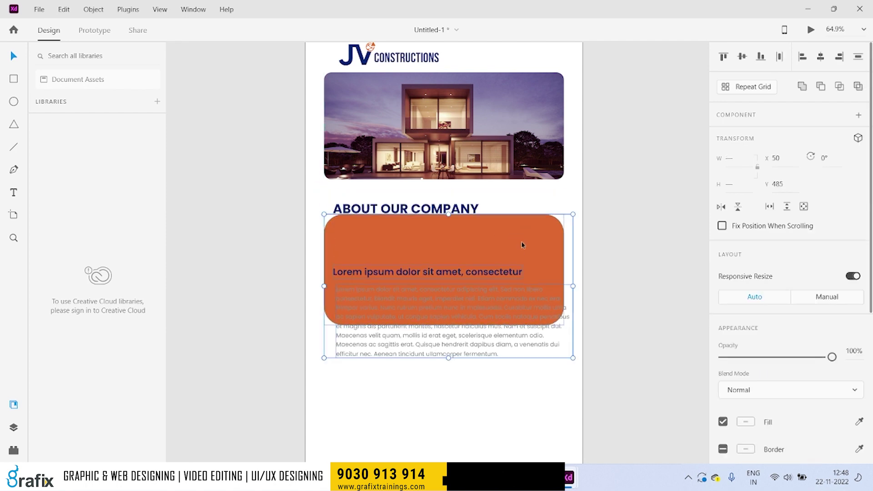
pyautogui.press('Escape')
# Resize ABOUT OUR COMPANY to 25 and centre it above the orange card.
pyautogui.moveTo(404, 208); pyautogui.dragTo(404, 198)
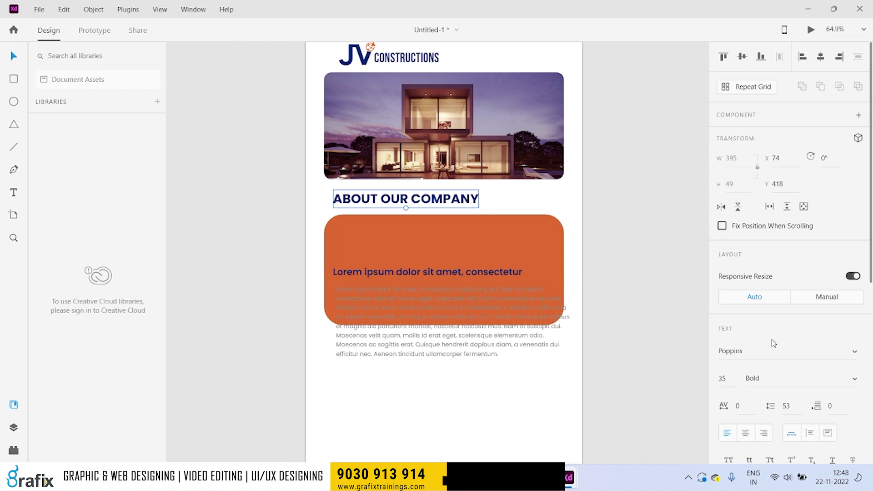
pyautogui.press('BackSpace')
pyautogui.press('BackSpace')
pyautogui.write('25')
pyautogui.press('Return')
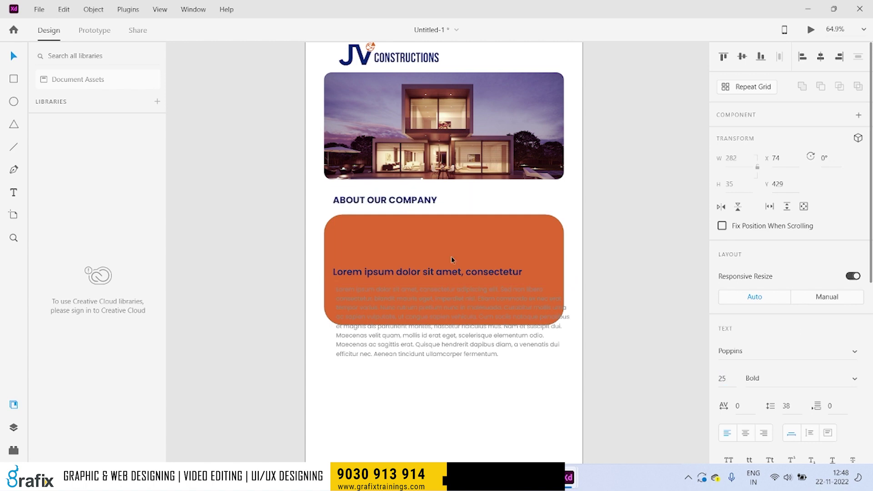
pyautogui.moveTo(403, 199); pyautogui.dragTo(474, 199)
# Move the Lorem ipsum heading and paragraph up into the orange card.
pyautogui.click(450, 384)
pyautogui.click(447, 272)
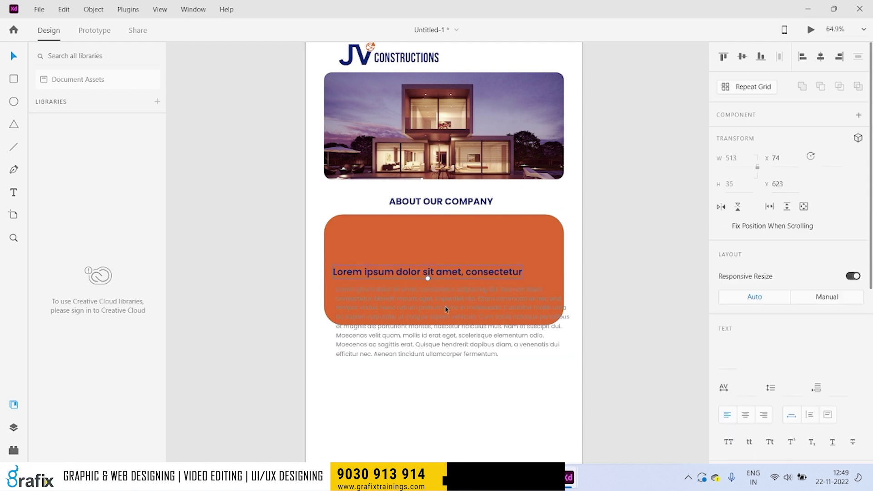
pyautogui.keyDown('shift'); pyautogui.click(446, 309); pyautogui.keyUp('shift')
pyautogui.moveTo(411, 312); pyautogui.dragTo(412, 283)
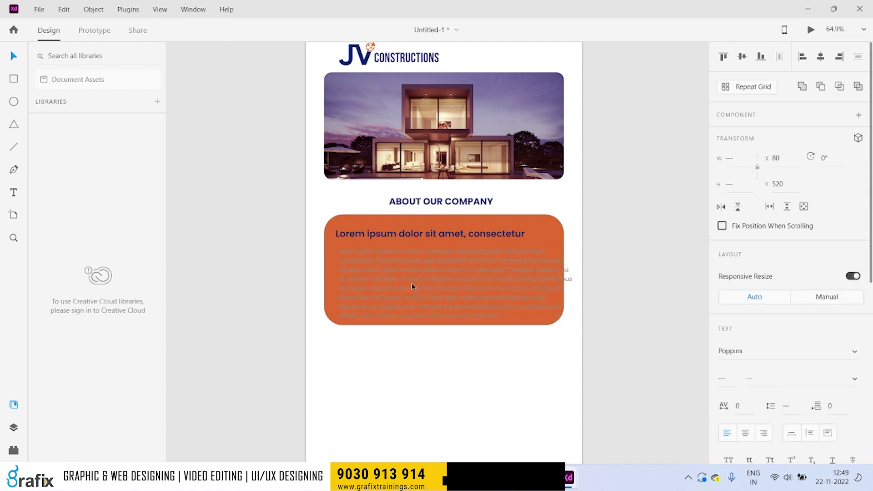
# Make the orange card 450 tall.
pyautogui.click(419, 350)
pyautogui.click(500, 320)
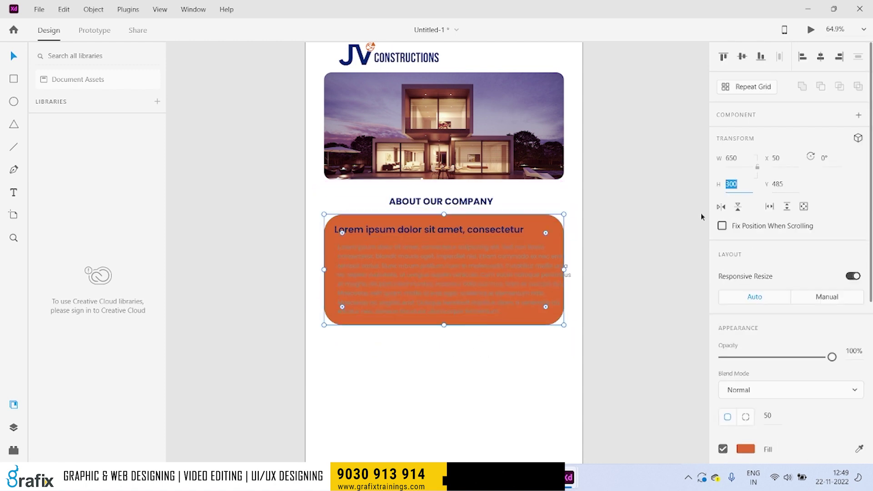
pyautogui.write('50')
pyautogui.press('Return')
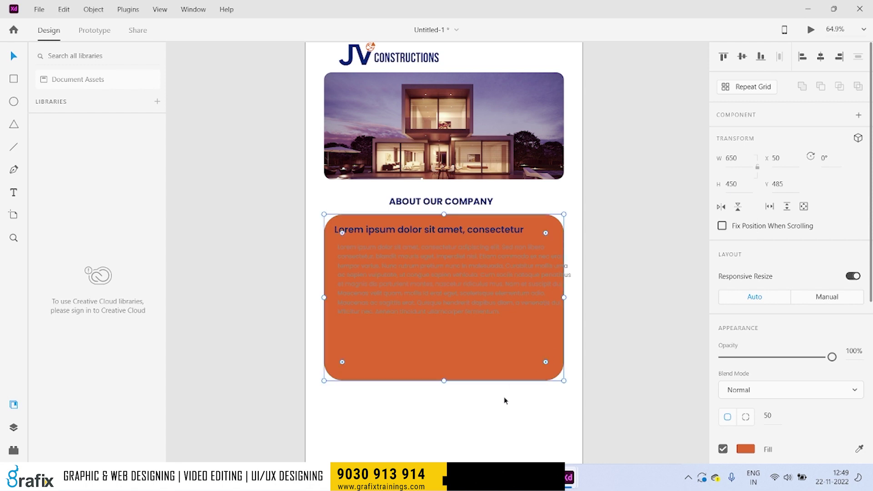
# Set the paragraph to font size 20 and resize its text box to fit.
pyautogui.click(503, 299)
pyautogui.write('20')
pyautogui.press('Return')
pyautogui.moveTo(575, 297); pyautogui.dragTo(568, 299)
pyautogui.scroll(-5, 550, 307)
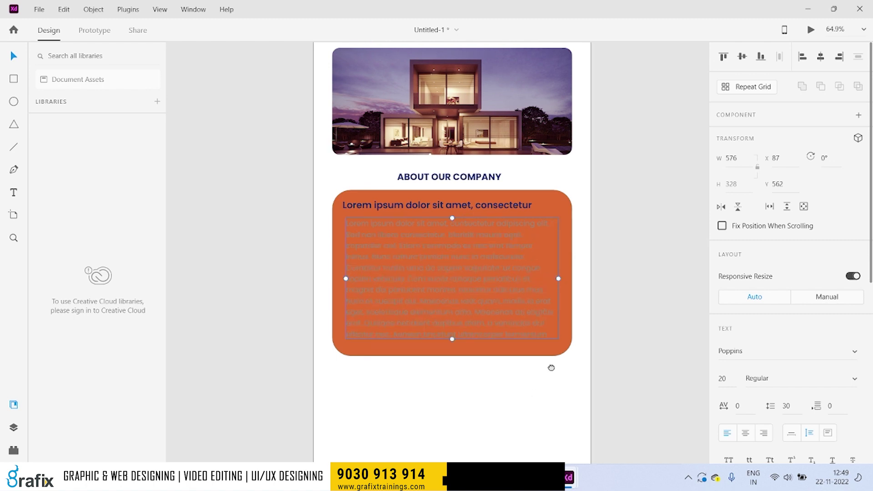
pyautogui.hscroll(-4, 541, 273)
pyautogui.moveTo(534, 247); pyautogui.dragTo(533, 258)
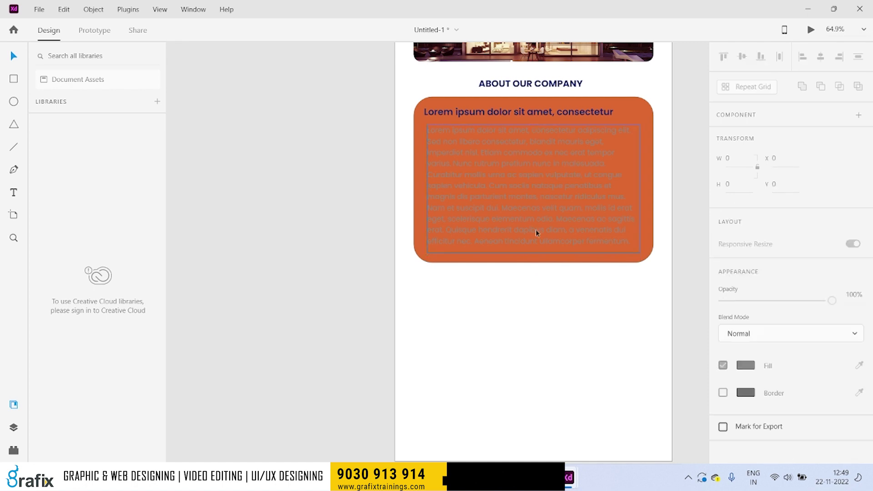
# Make the orange card's paragraph and heading text white (#FFFFFF).
pyautogui.scroll(-7, 746, 272)
pyautogui.click(746, 271)
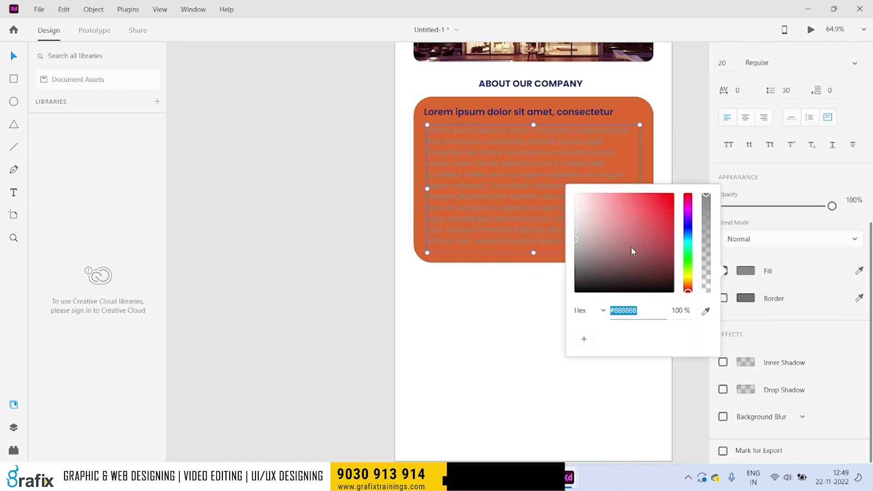
pyautogui.click(462, 392)
pyautogui.scroll(3, 484, 378)
pyautogui.click(509, 176)
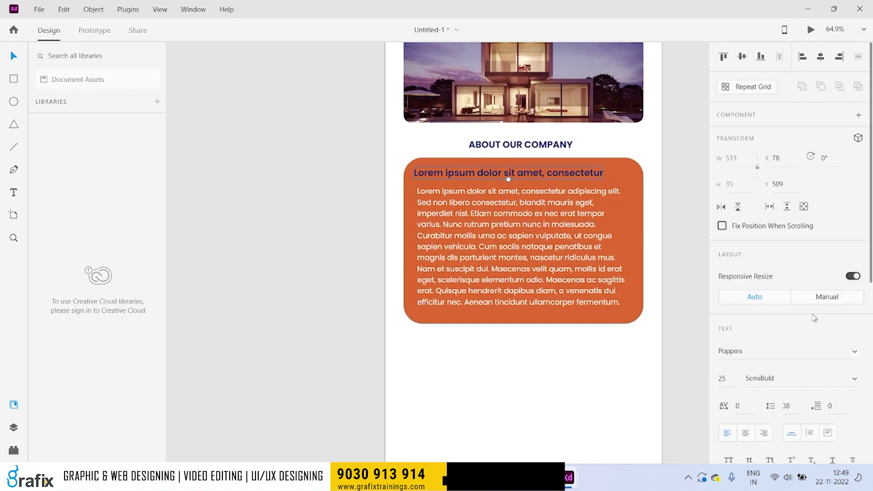
pyautogui.click(746, 397)
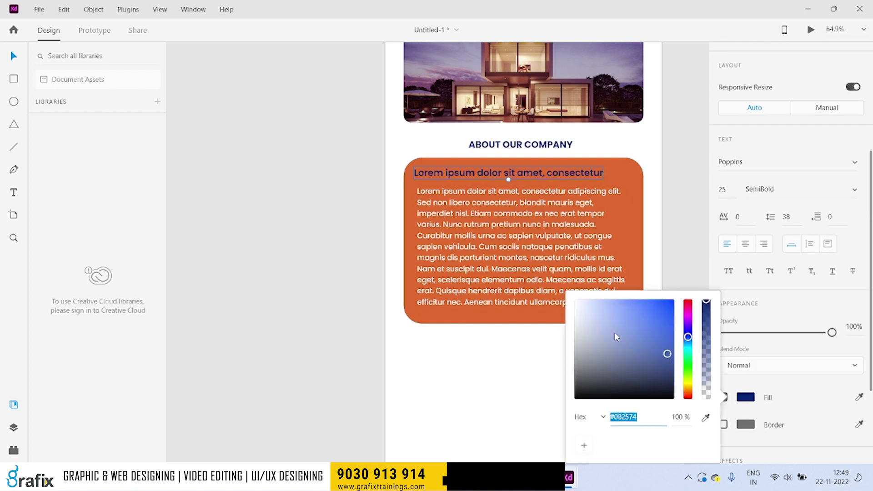
pyautogui.write('ffffff')
pyautogui.click(643, 216)
# Reduce the card heading's font size to 20.
pyautogui.click(588, 173)
pyautogui.scroll(2, 752, 304)
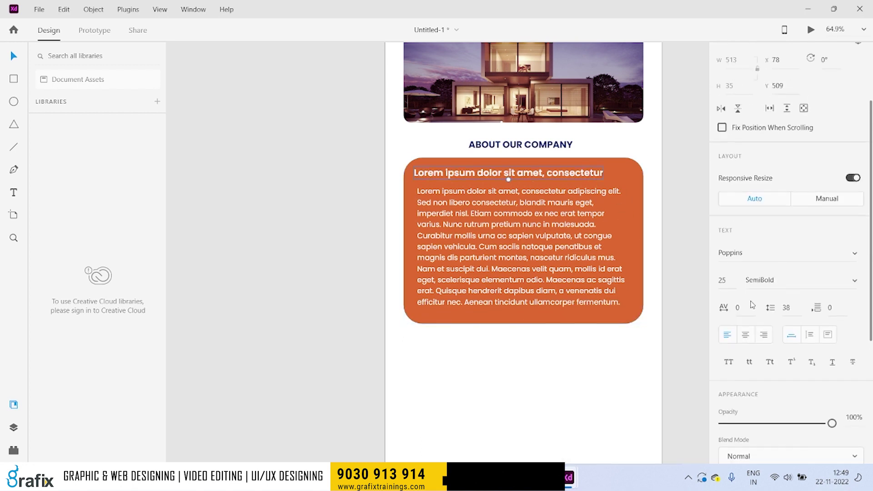
pyautogui.click(723, 289)
pyautogui.write('20')
pyautogui.press('Return')
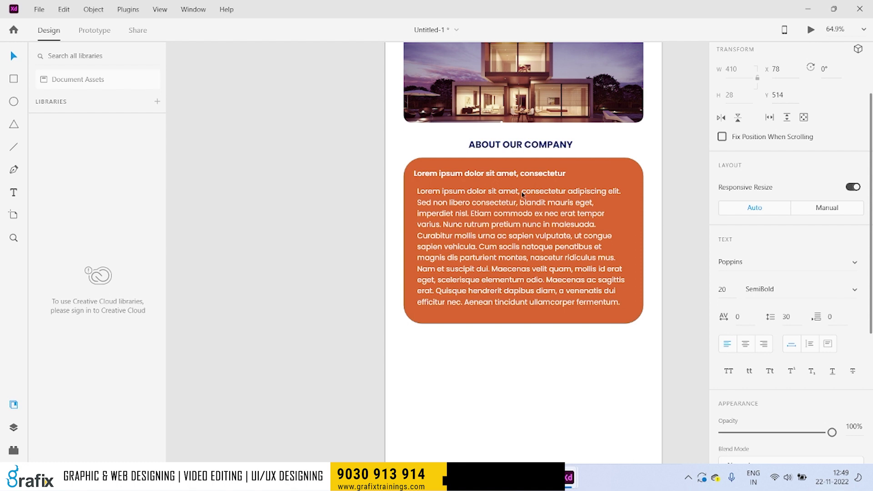
# Shift the card text and move ABOUT OUR COMPANY left to line up with it.
pyautogui.moveTo(522, 194)
pyautogui.mouseDown()
pyautogui.moveTo(516, 213)
pyautogui.moveTo(501, 201)
pyautogui.mouseUp()
pyautogui.keyDown('shift'); pyautogui.click(524, 177); pyautogui.keyUp('shift')
pyautogui.click(516, 375)
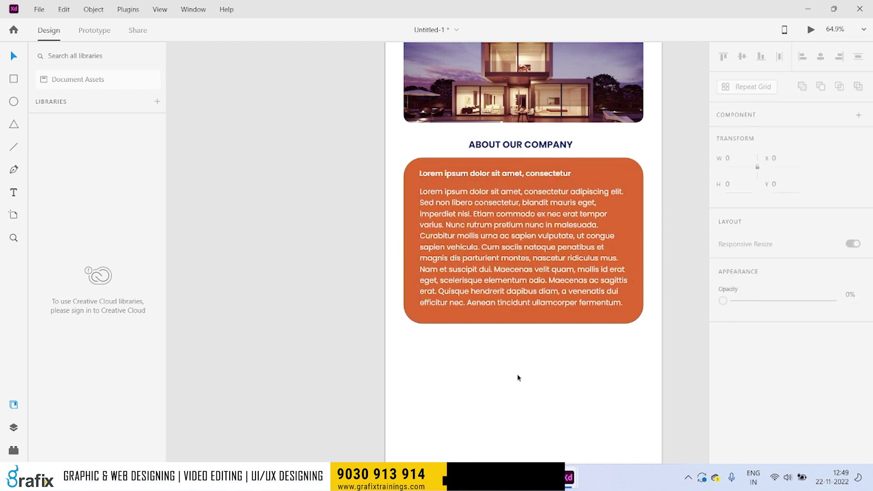
pyautogui.moveTo(530, 146); pyautogui.dragTo(481, 146)
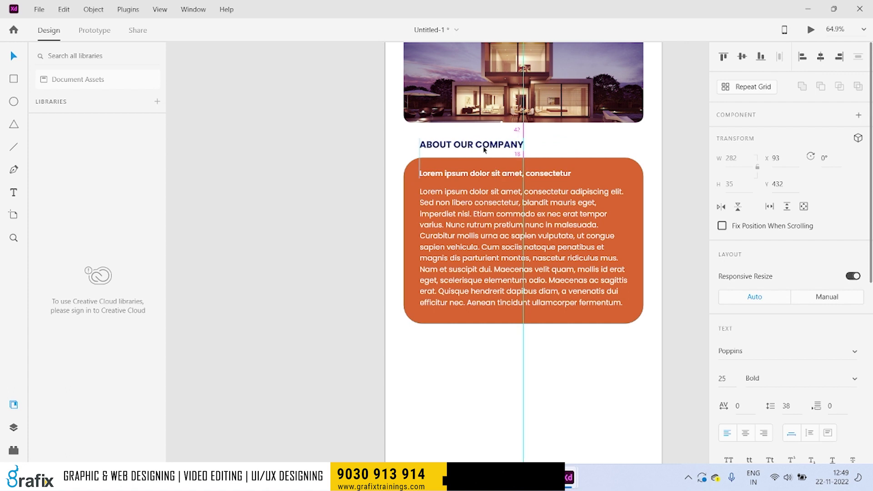
pyautogui.hotkey('ctrl', '-')
# Bring the four service icons from Landing Page into the newsletter below the orange card.
pyautogui.click(535, 311)
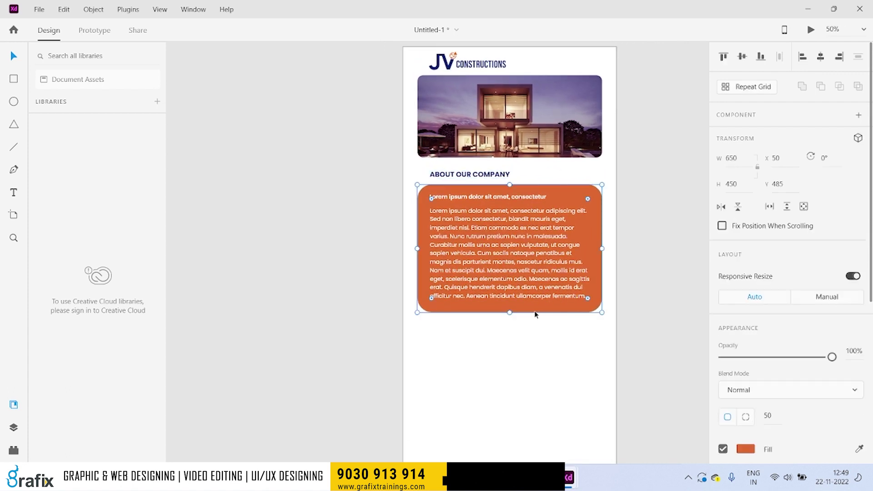
pyautogui.scroll(1, 591, 298)
pyautogui.click(647, 306)
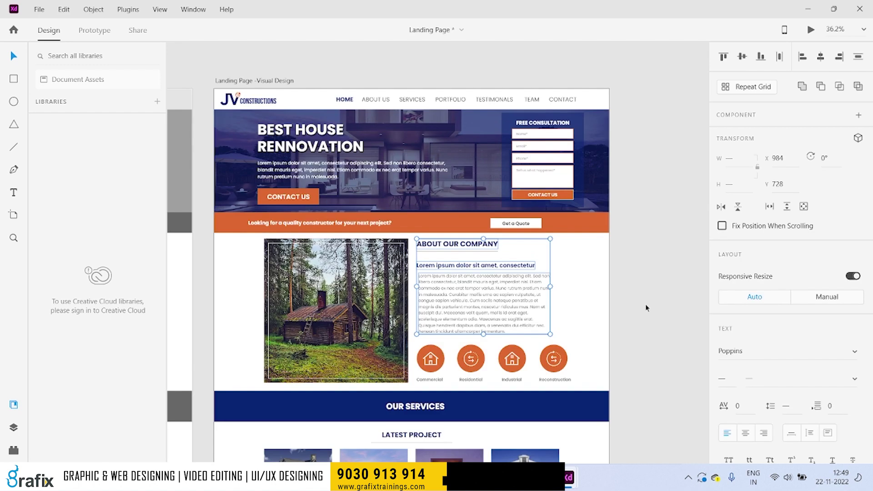
pyautogui.scroll(-2, 507, 308)
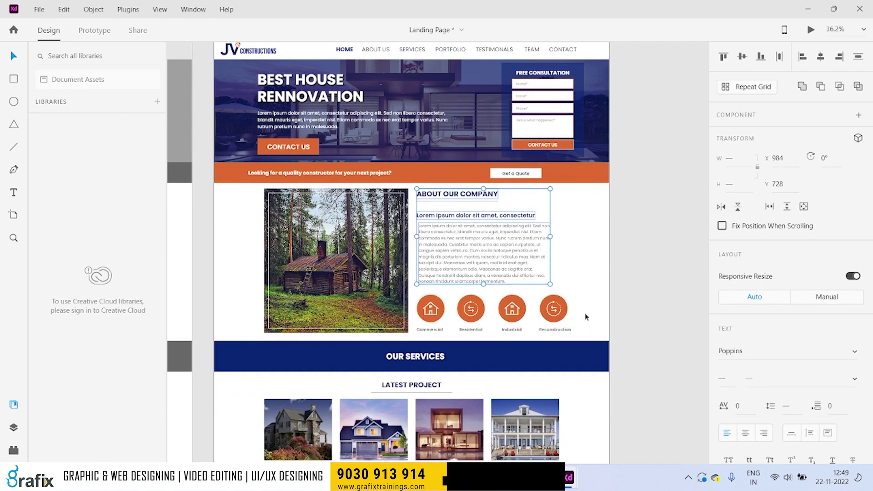
pyautogui.moveTo(586, 317); pyautogui.dragTo(427, 318)
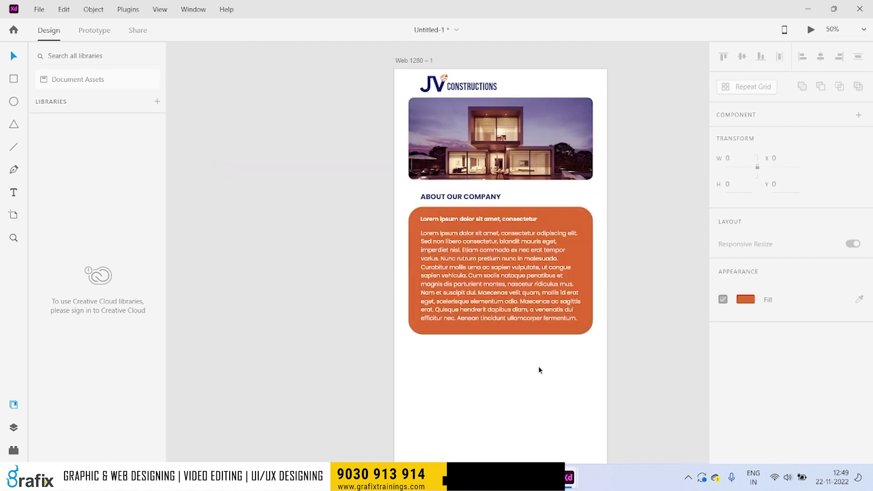
pyautogui.hotkey('ctrl', 'v')
pyautogui.scroll(-2, 537, 368)
pyautogui.moveTo(434, 190)
pyautogui.mouseDown()
pyautogui.moveTo(467, 290)
pyautogui.moveTo(447, 290)
pyautogui.mouseUp()
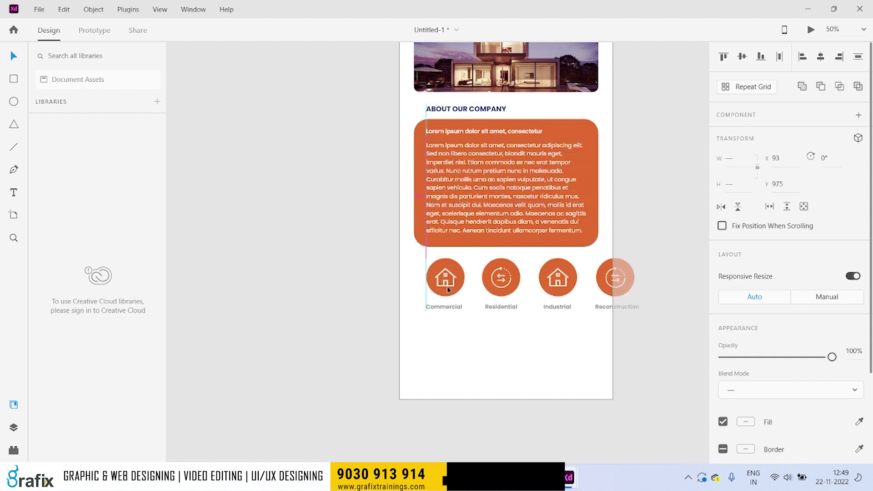
# Move Industrial and Reconstruction into a second row beneath Commercial and Residential.
pyautogui.moveTo(584, 347); pyautogui.dragTo(639, 252)
pyautogui.moveTo(602, 347)
pyautogui.mouseDown()
pyautogui.moveTo(588, 272)
pyautogui.moveTo(440, 351)
pyautogui.mouseUp()
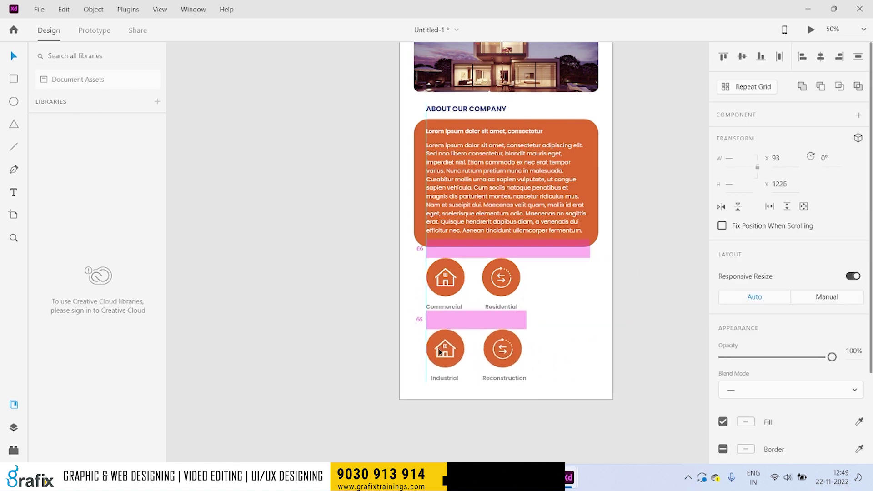
pyautogui.moveTo(440, 352); pyautogui.dragTo(439, 351)
pyautogui.click(550, 274)
pyautogui.moveTo(550, 277)
pyautogui.mouseDown()
pyautogui.moveTo(450, 366)
pyautogui.moveTo(474, 348)
pyautogui.mouseUp()
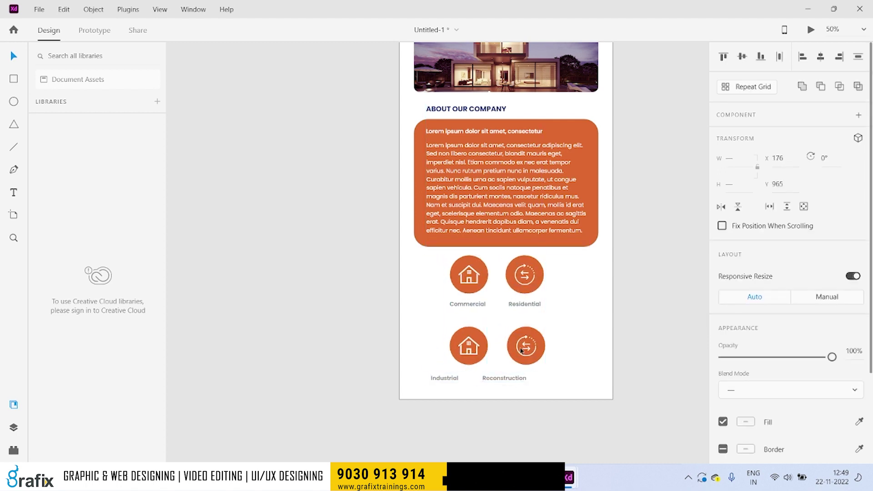
pyautogui.click(559, 334)
# Centre the 2x2 icon grid under the card and tighten its row and column spacing.
pyautogui.moveTo(559, 318); pyautogui.dragTo(427, 387)
pyautogui.moveTo(528, 357); pyautogui.dragTo(531, 359)
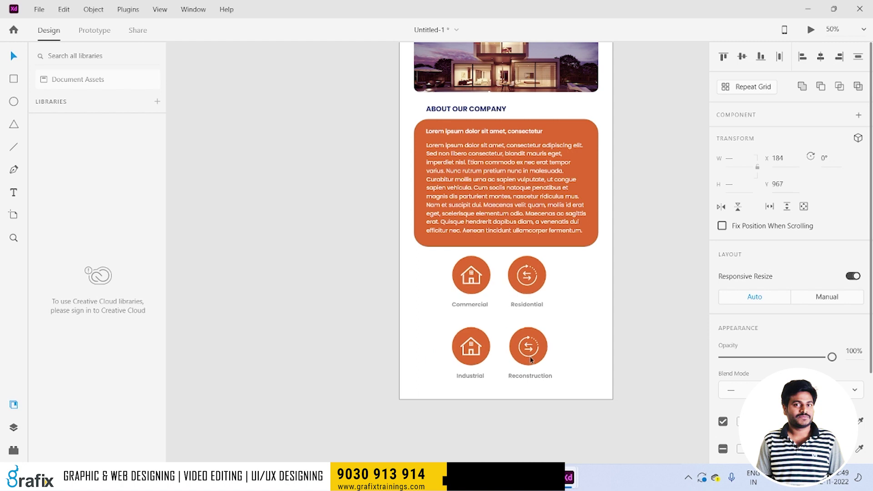
pyautogui.moveTo(593, 319); pyautogui.dragTo(421, 405)
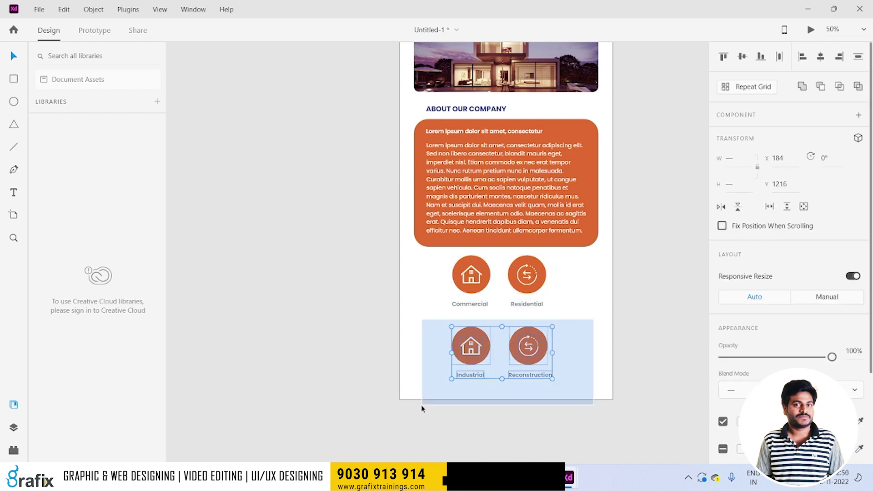
pyautogui.hotkey('shift', 'Up')
pyautogui.hotkey('shift', 'Up')
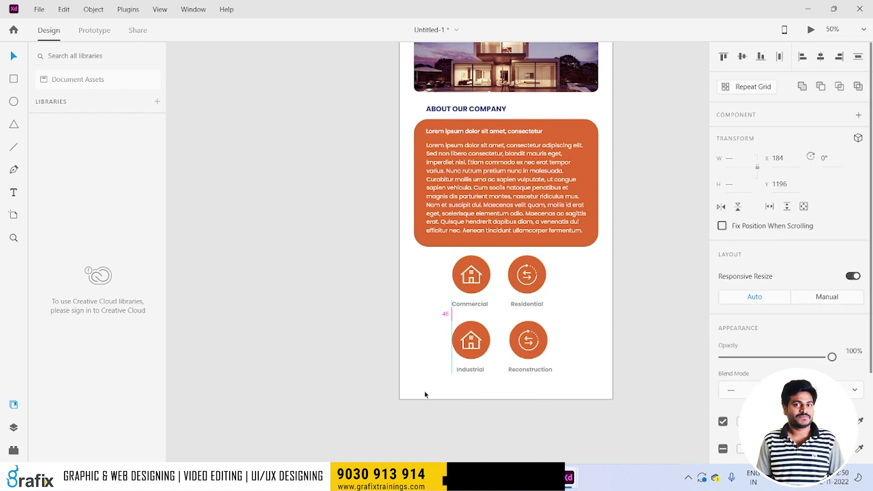
pyautogui.moveTo(570, 361); pyautogui.dragTo(520, 256)
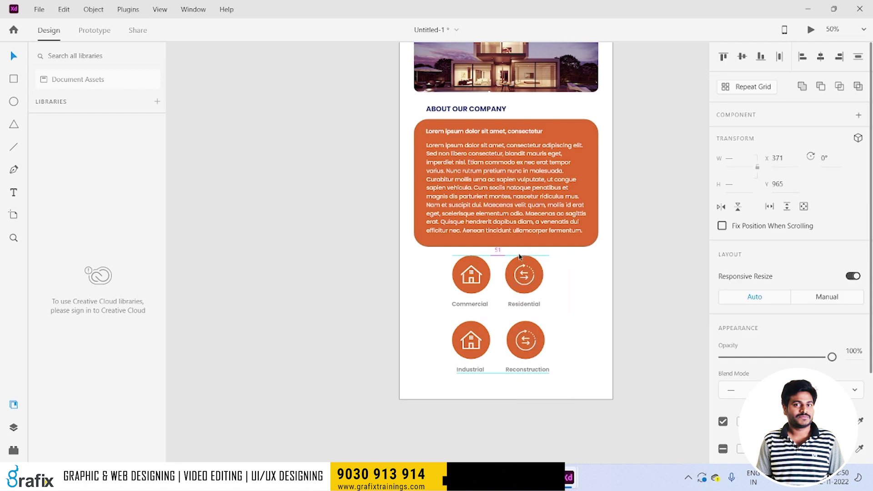
pyautogui.click(635, 251)
pyautogui.moveTo(667, 377); pyautogui.dragTo(662, 395)
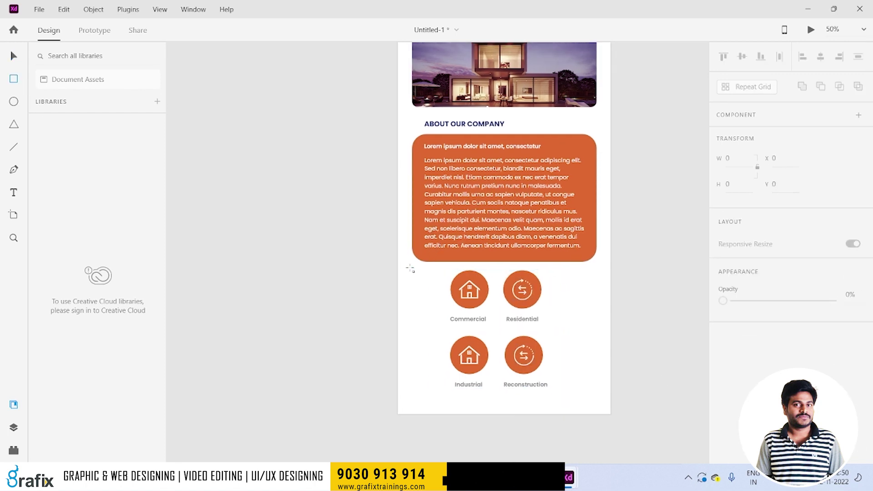
# Draw a 650-wide rectangle around the service icons with corner radius 50.
pyautogui.moveTo(410, 269); pyautogui.dragTo(597, 401)
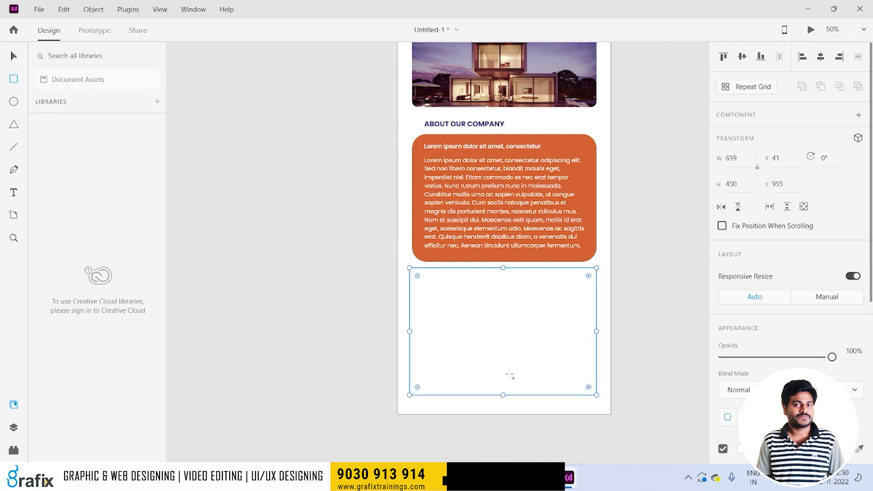
pyautogui.moveTo(410, 332); pyautogui.dragTo(411, 332)
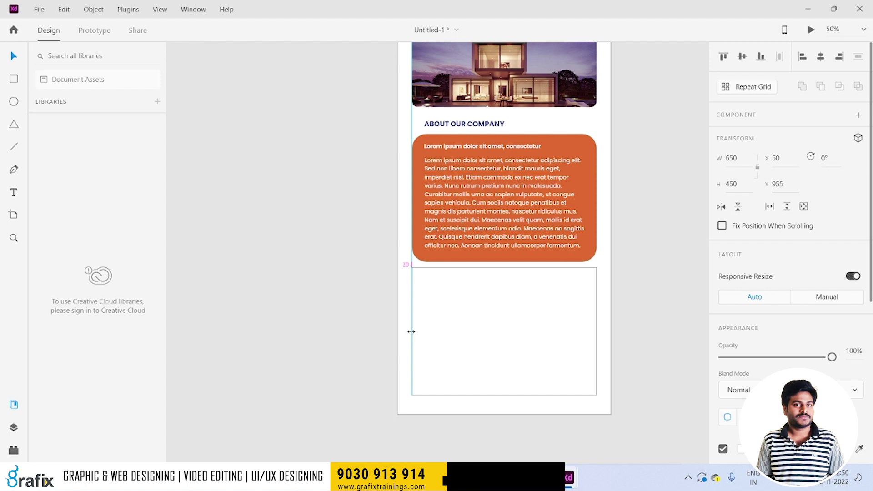
pyautogui.scroll(-3, 811, 336)
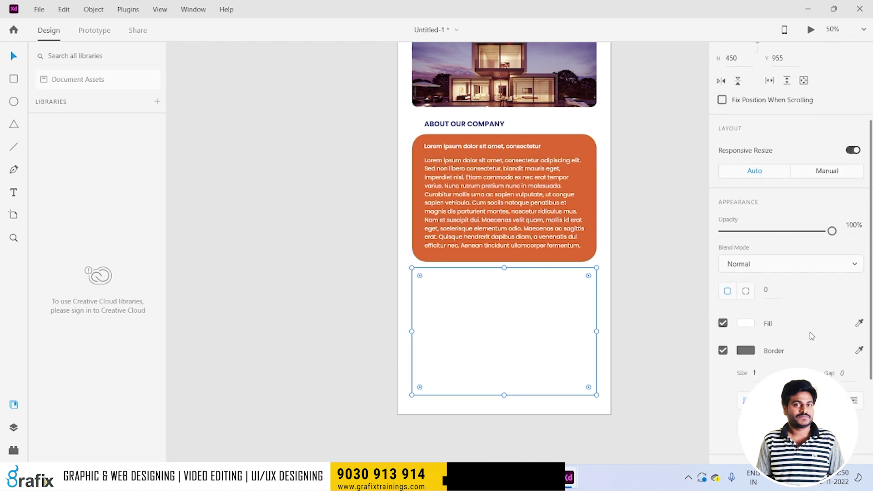
pyautogui.write('50')
pyautogui.press('Return')
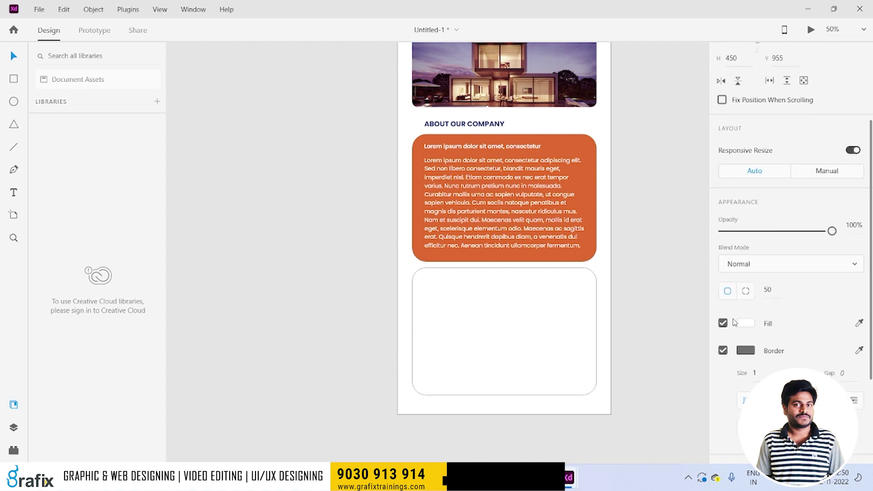
pyautogui.click(597, 344)
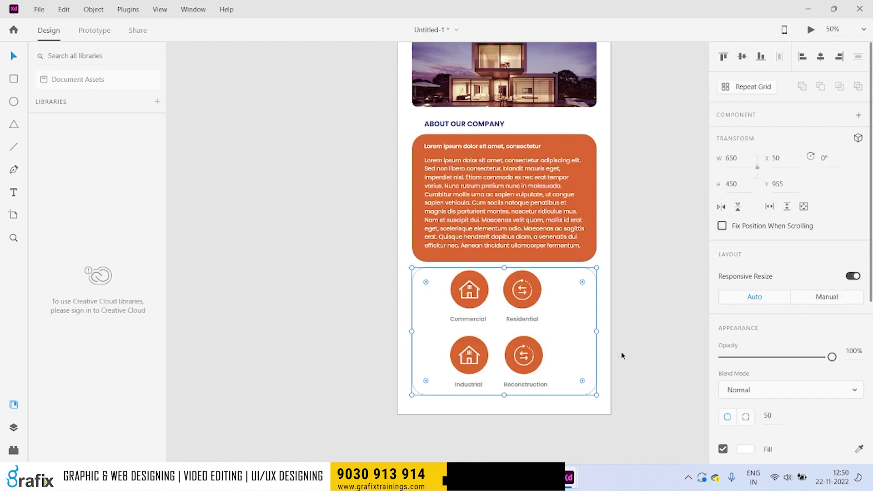
# Group the top icon pair and nudge the icon grid to sit inside the box.
pyautogui.scroll(-3, 766, 372)
pyautogui.click(637, 351)
pyautogui.moveTo(632, 325); pyautogui.dragTo(456, 295)
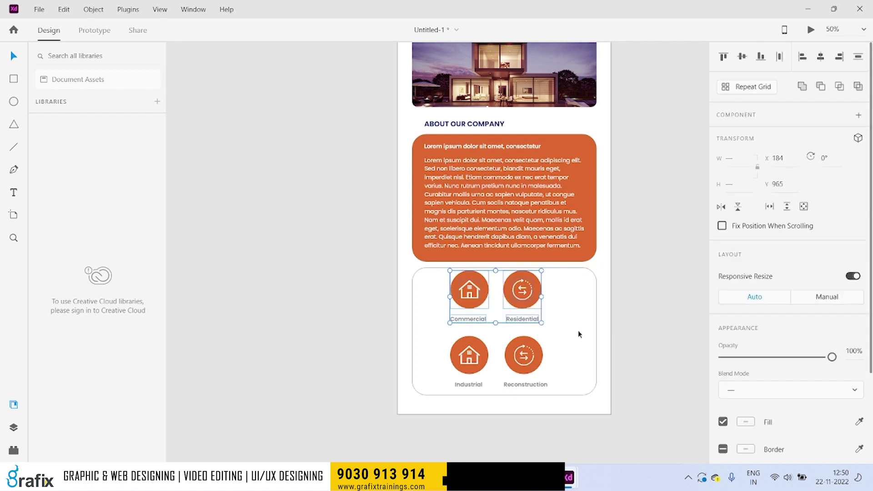
pyautogui.hotkey('ctrl', 'g')
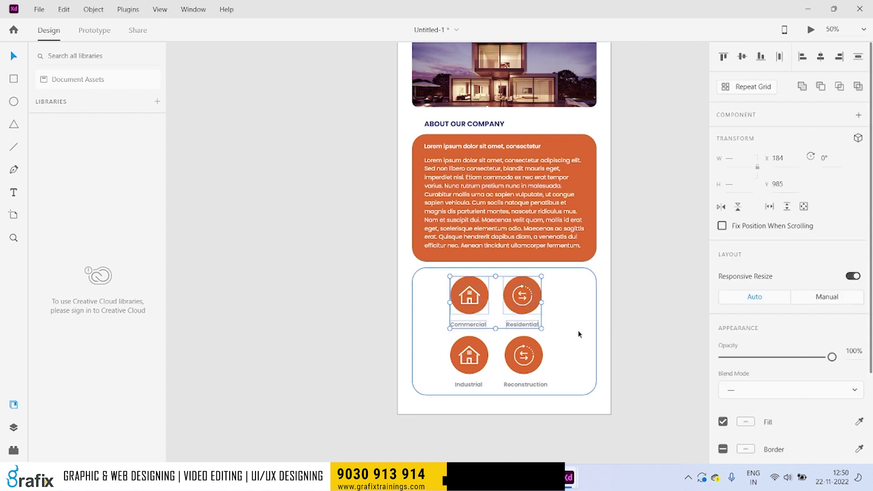
pyautogui.click(571, 419)
pyautogui.moveTo(571, 422); pyautogui.dragTo(410, 264)
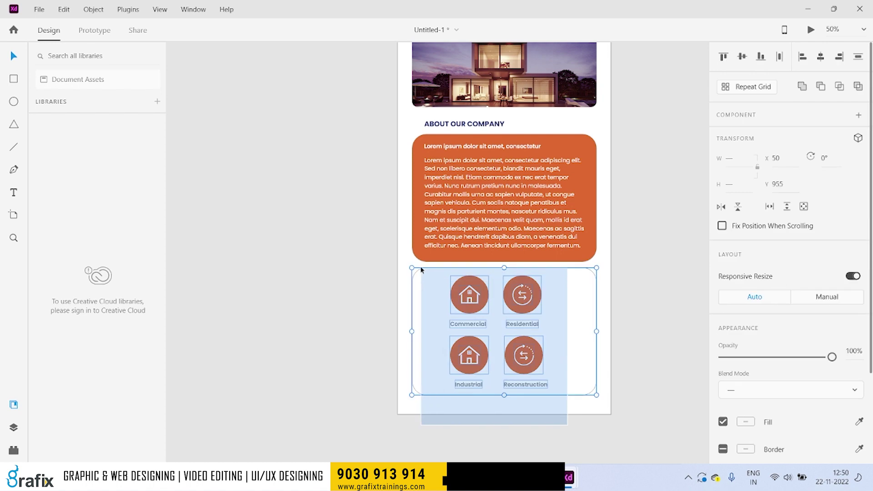
pyautogui.press('Up')
pyautogui.press('Up')
pyautogui.press('Up')
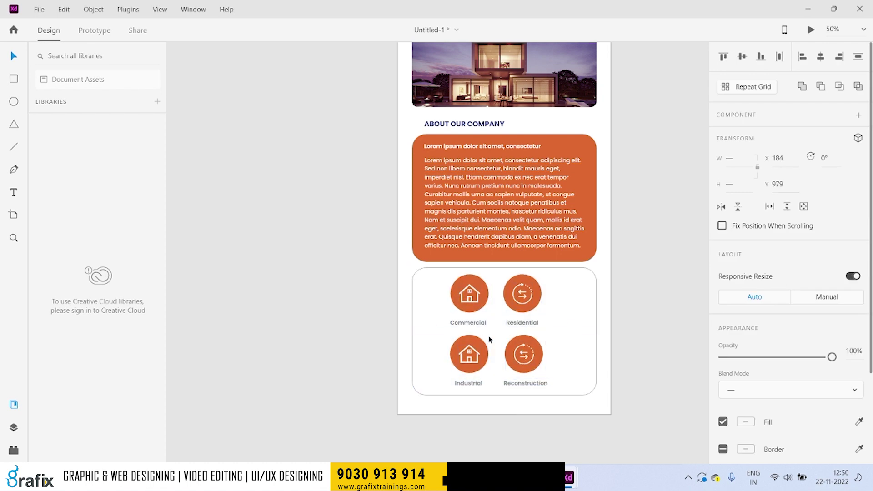
pyautogui.press('Right')
pyautogui.press('Right')
pyautogui.press('Right')
# Give the rounded box a size-3 border and keep its fill white.
pyautogui.click(580, 380)
pyautogui.scroll(-4, 748, 278)
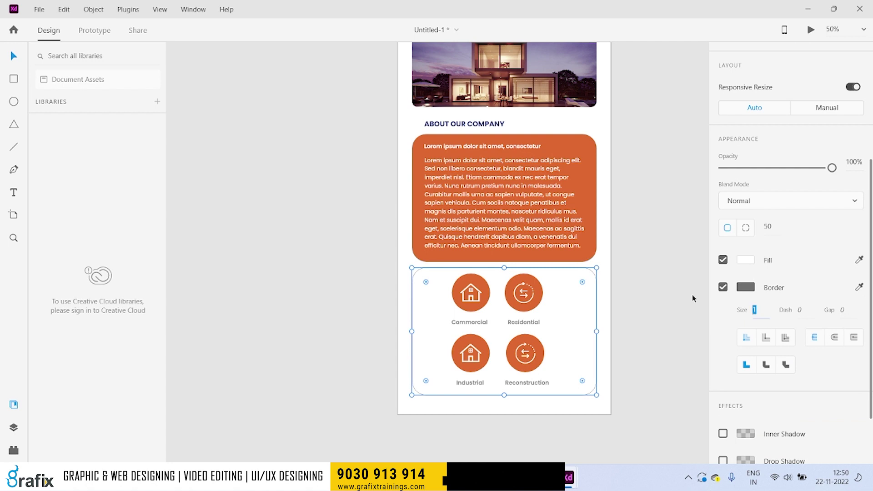
pyautogui.write('2')
pyautogui.press('Return')
pyautogui.click(755, 310)
pyautogui.press('Return')
pyautogui.click(744, 260)
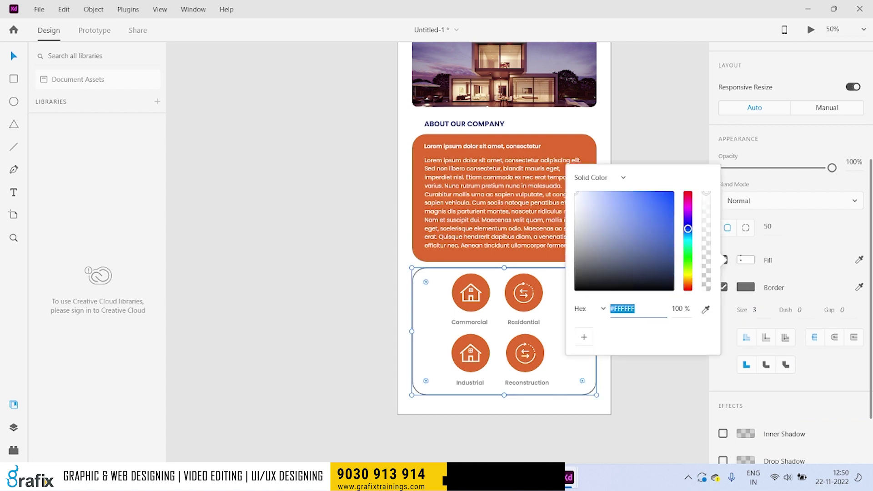
pyautogui.press('Escape')
pyautogui.press('Escape')
pyautogui.moveTo(583, 349); pyautogui.dragTo(580, 332)
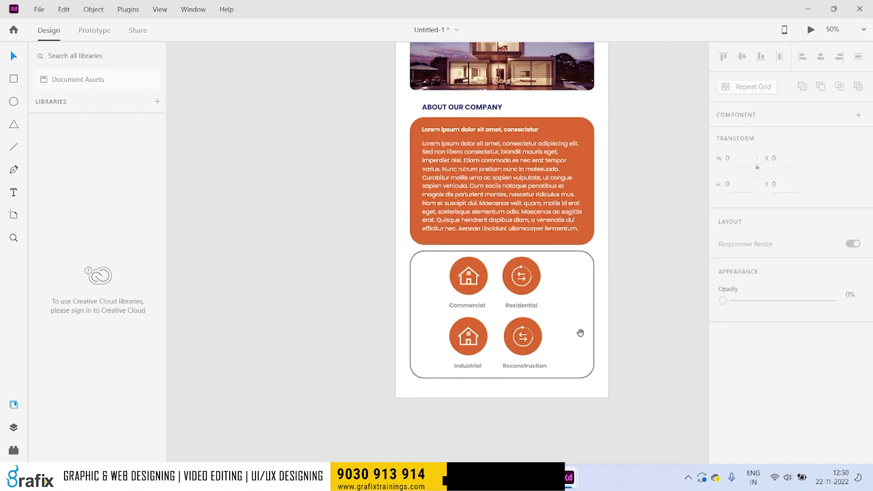
# Stretch the newsletter artboard taller by dragging its bottom edge, then enter height 2500.
pyautogui.scroll(2, 622, 392)
pyautogui.scroll(2, 629, 365)
pyautogui.scroll(-3, 629, 365)
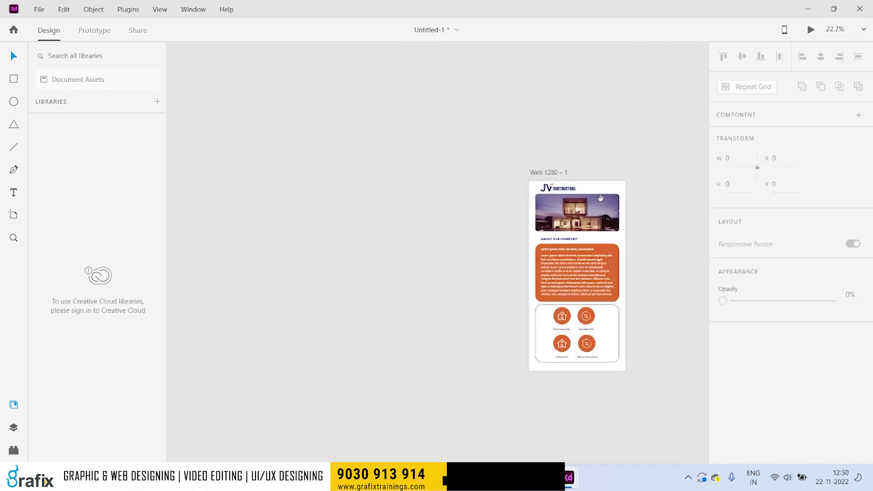
pyautogui.scroll(1, 486, 163)
pyautogui.click(465, 159)
pyautogui.scroll(-3, 508, 306)
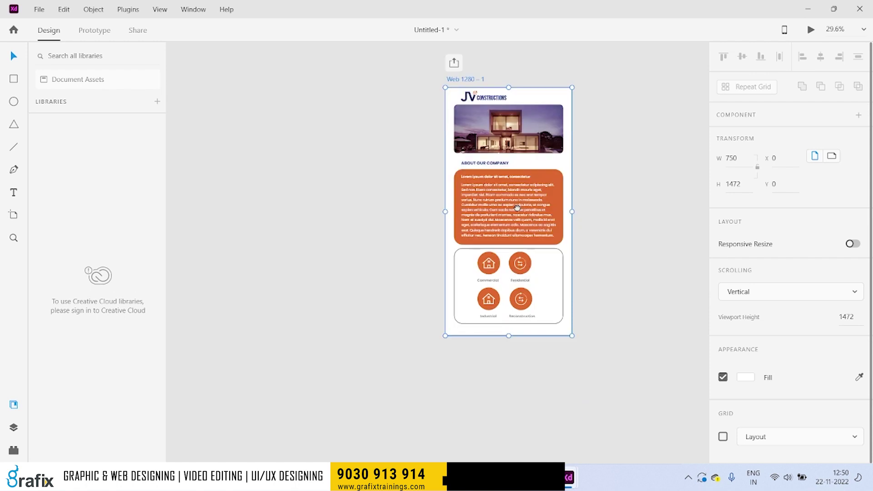
pyautogui.scroll(-1, 508, 307)
pyautogui.moveTo(502, 313); pyautogui.dragTo(501, 413)
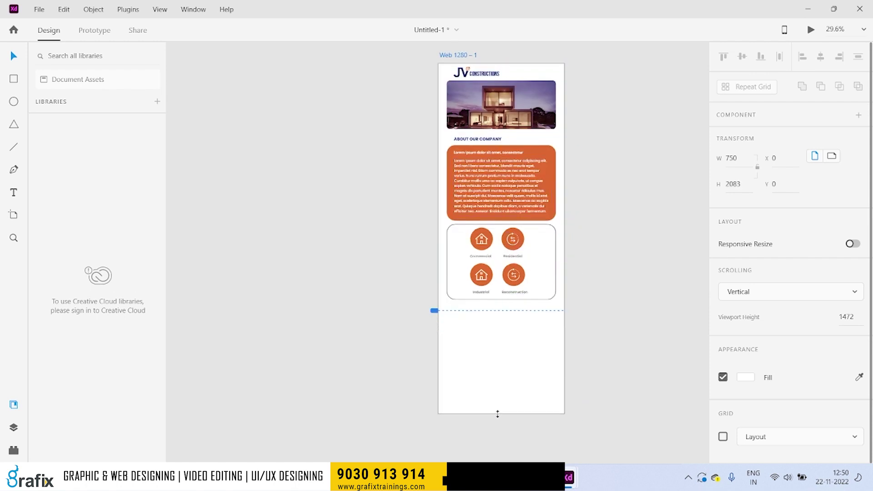
pyautogui.write('2500')
pyautogui.press('Return')
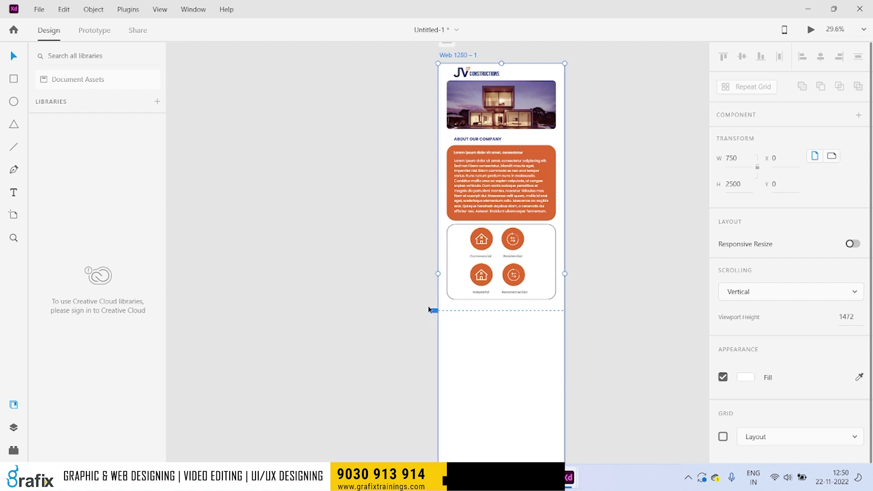
# Correct the artboard height to 2000 px.
pyautogui.doubleClick(735, 184)
pyautogui.write('200')
pyautogui.press('Return')
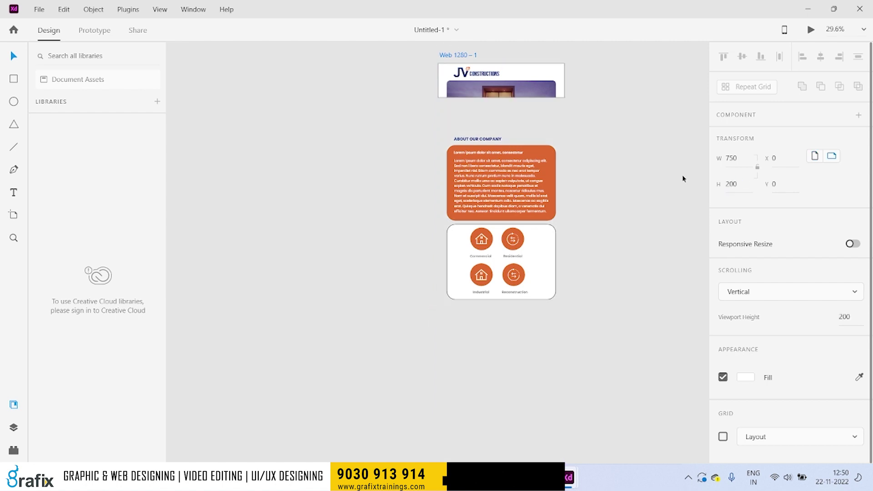
pyautogui.write('2000')
pyautogui.press('Return')
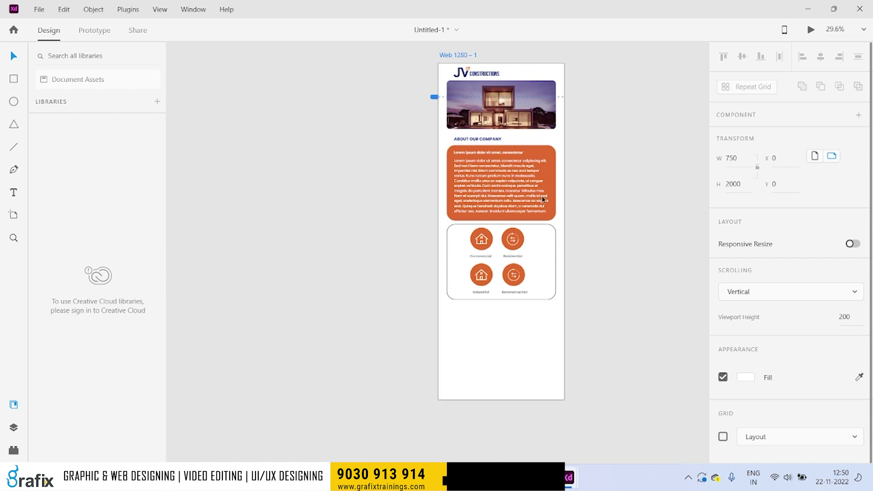
pyautogui.click(538, 272)
pyautogui.scroll(2, 537, 273)
pyautogui.click(630, 313)
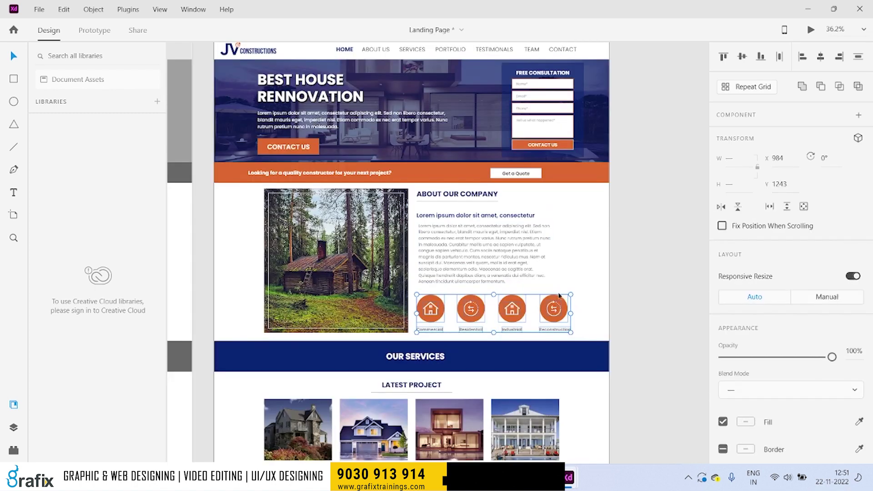
# Select and copy the Our Experts section in the Landing Page design.
pyautogui.scroll(-1, 567, 292)
pyautogui.scroll(-2, 569, 306)
pyautogui.scroll(-1, 570, 309)
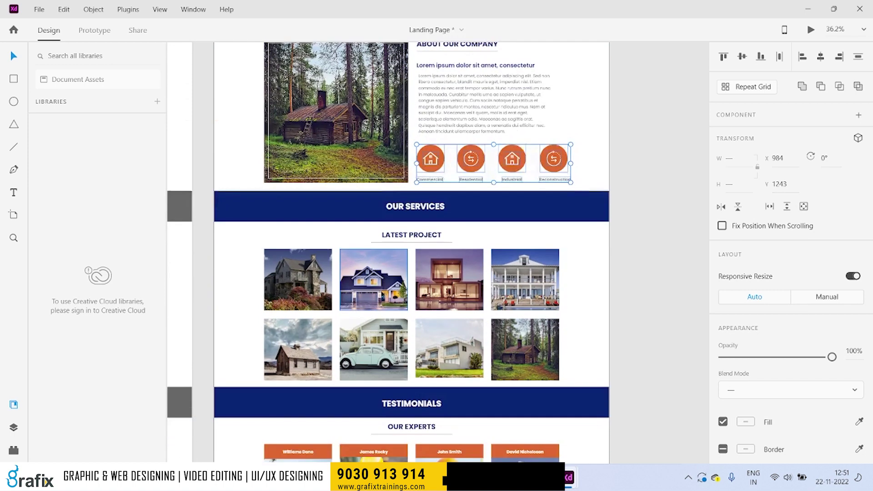
pyautogui.click(324, 282)
pyautogui.scroll(-1, 530, 351)
pyautogui.scroll(-2, 500, 341)
pyautogui.scroll(-1, 447, 325)
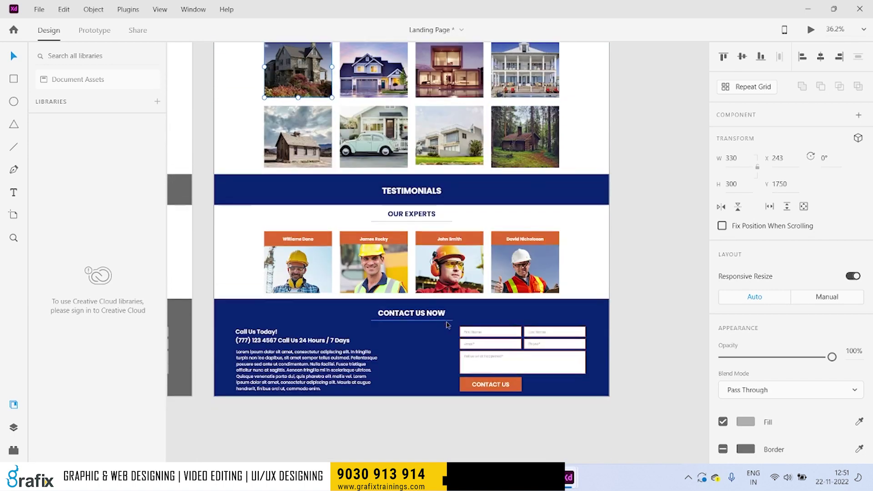
pyautogui.click(330, 233)
pyautogui.moveTo(249, 214); pyautogui.dragTo(568, 281)
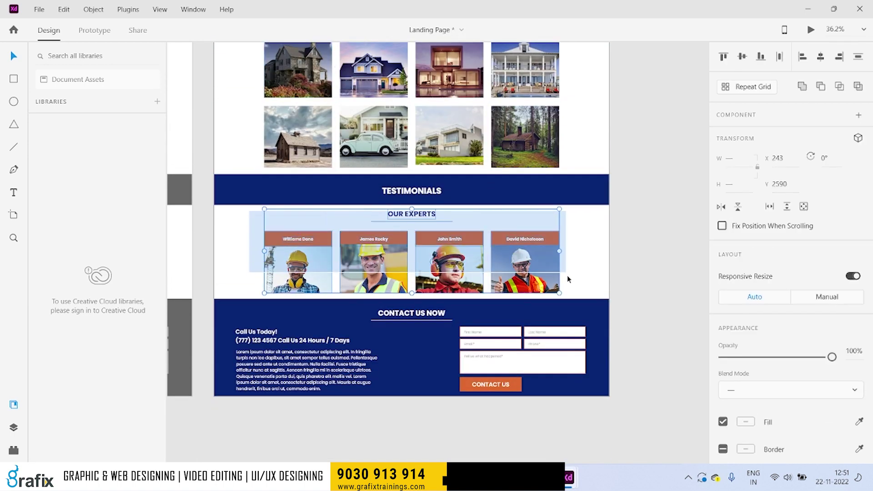
pyautogui.hotkey('ctrl', 'c')
# Paste the Our Experts section into the newsletter below the services box.
pyautogui.hotkey('alt', 'Tab')
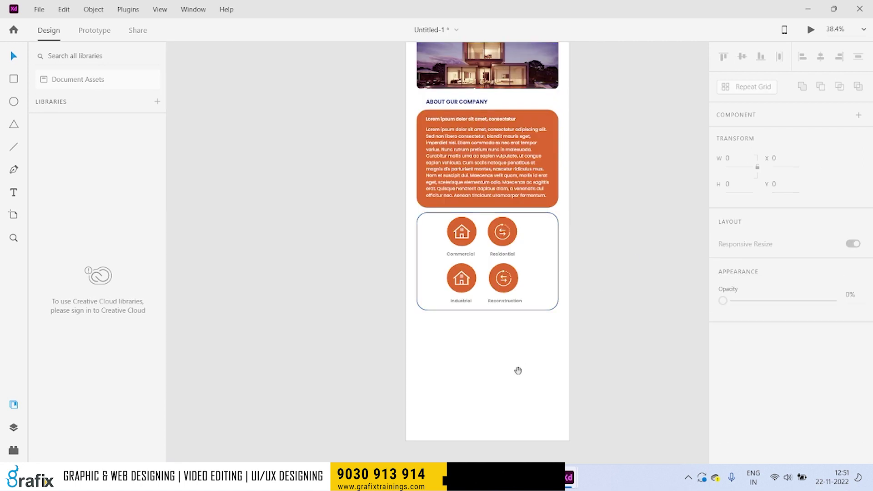
pyautogui.scroll(-1, 516, 350)
pyautogui.hotkey('ctrl', 'v')
pyautogui.moveTo(329, 269)
pyautogui.mouseDown()
pyautogui.moveTo(474, 335)
pyautogui.moveTo(465, 320)
pyautogui.mouseUp()
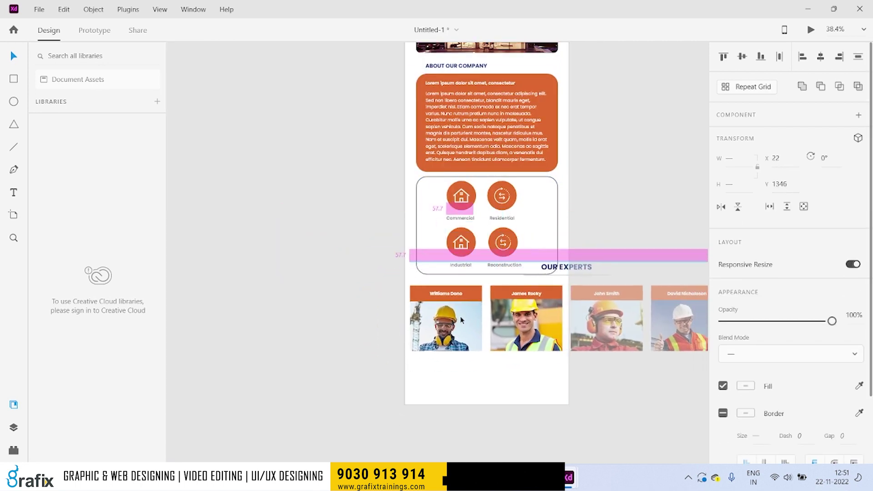
# Move the third and fourth expert cards into a second row under the first two.
pyautogui.click(623, 374)
pyautogui.moveTo(549, 380); pyautogui.dragTo(654, 248)
pyautogui.moveTo(642, 283)
pyautogui.mouseDown()
pyautogui.moveTo(471, 360)
pyautogui.moveTo(479, 358)
pyautogui.mouseUp()
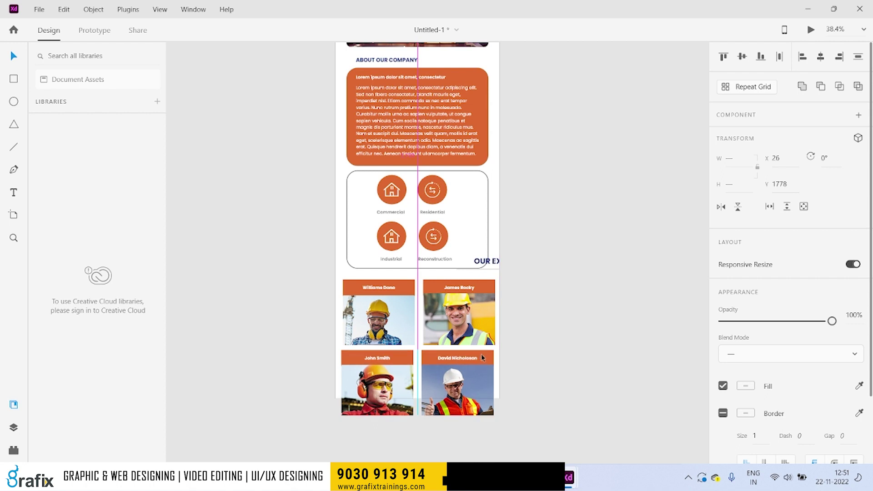
pyautogui.moveTo(481, 354); pyautogui.dragTo(482, 354)
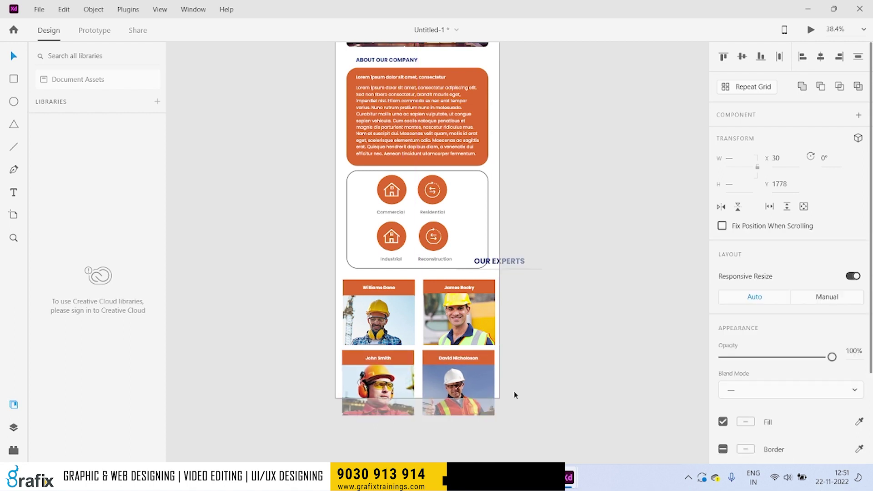
pyautogui.click(577, 288)
# Set the newsletter artboard height to 2500.
pyautogui.scroll(-2, 573, 273)
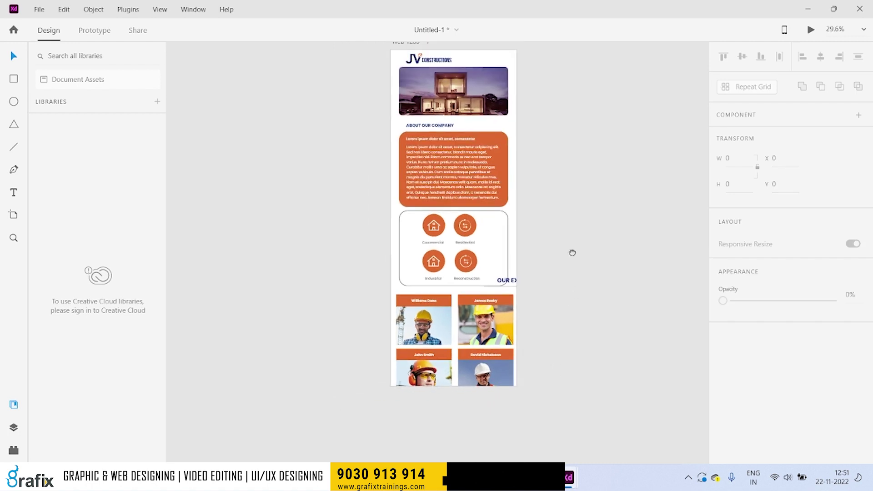
pyautogui.scroll(2, 572, 252)
pyautogui.click(409, 100)
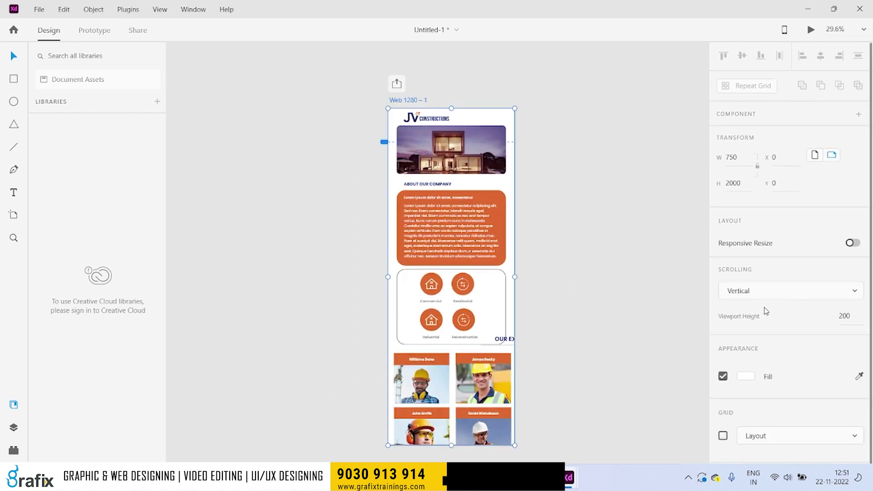
pyautogui.press('Return')
# Move the expert cards down and centre the OUR EXPERTS heading below the services box.
pyautogui.scroll(-4, 614, 250)
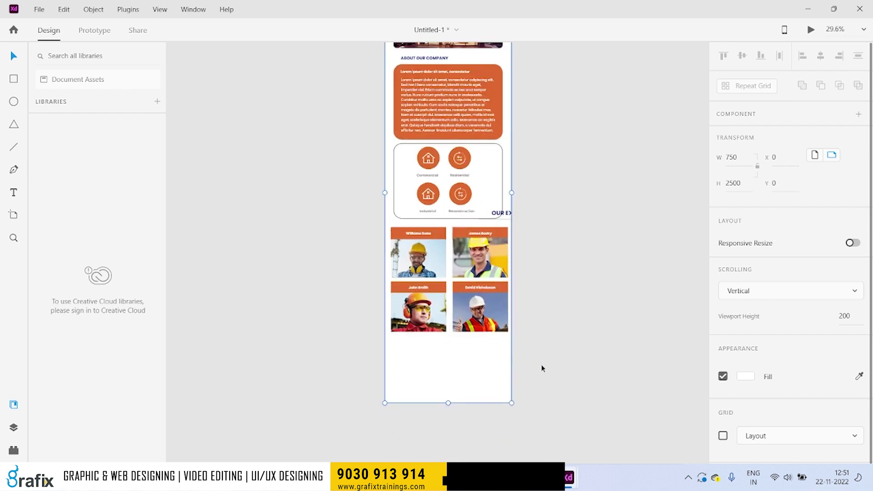
pyautogui.moveTo(541, 368); pyautogui.dragTo(383, 227)
pyautogui.moveTo(498, 231); pyautogui.dragTo(492, 280)
pyautogui.scroll(3, 517, 228)
pyautogui.moveTo(530, 248)
pyautogui.mouseDown()
pyautogui.moveTo(501, 190)
pyautogui.moveTo(398, 234)
pyautogui.mouseUp()
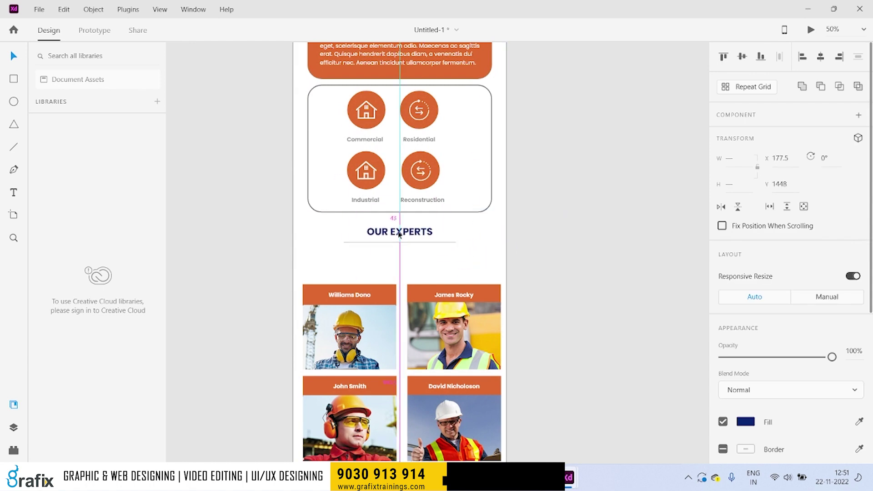
pyautogui.moveTo(399, 234); pyautogui.dragTo(399, 234)
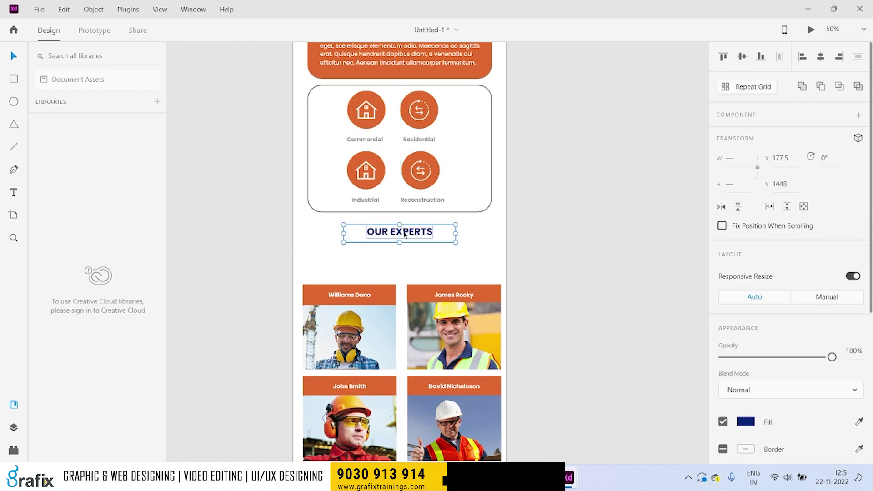
# Raise the four expert cards closer beneath the OUR EXPERTS heading.
pyautogui.moveTo(414, 268); pyautogui.dragTo(418, 206)
pyautogui.moveTo(261, 212); pyautogui.dragTo(542, 404)
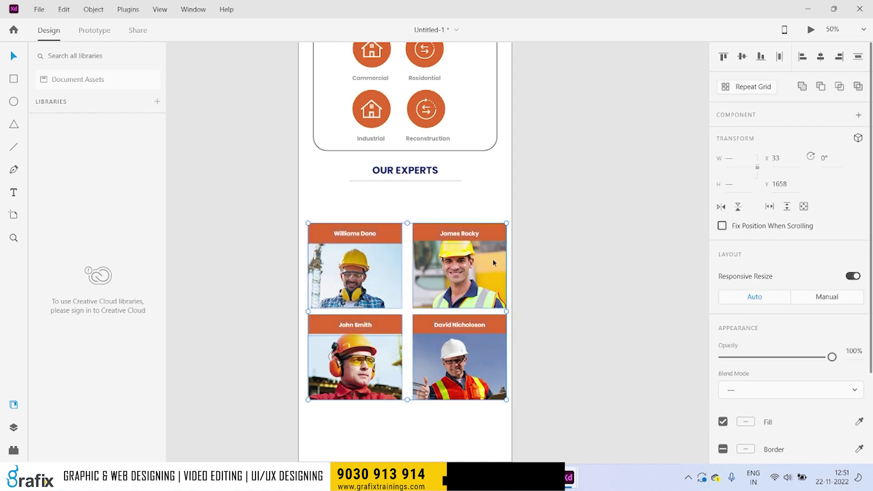
pyautogui.moveTo(493, 258); pyautogui.dragTo(492, 228)
pyautogui.moveTo(528, 77); pyautogui.dragTo(522, 273)
# Check ABOUT OUR COMPANY's size, then set OUR EXPERTS to font size 30.
pyautogui.click(522, 224)
pyautogui.scroll(2, 511, 230)
pyautogui.click(397, 154)
pyautogui.scroll(-1, 531, 319)
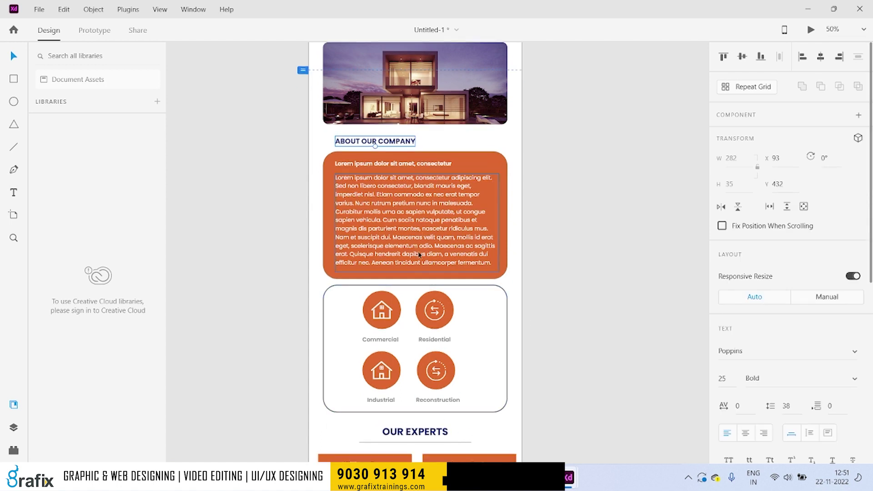
pyautogui.click(447, 433)
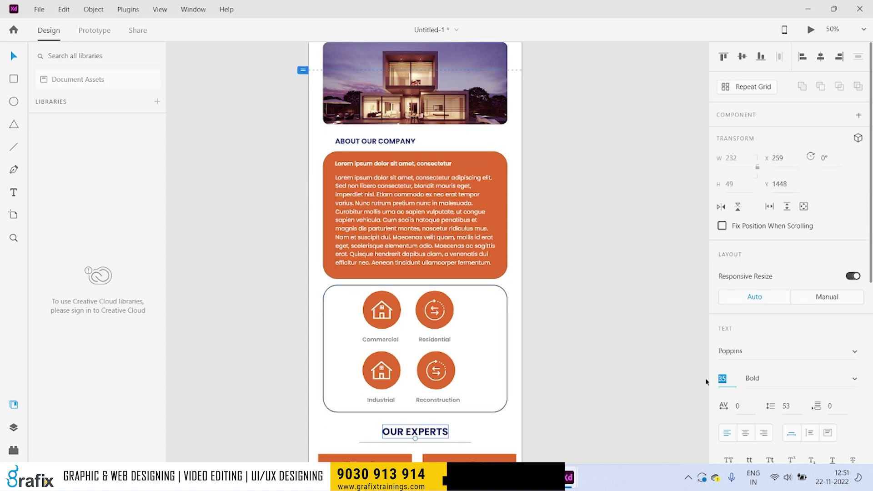
pyautogui.write('0')
pyautogui.press('Return')
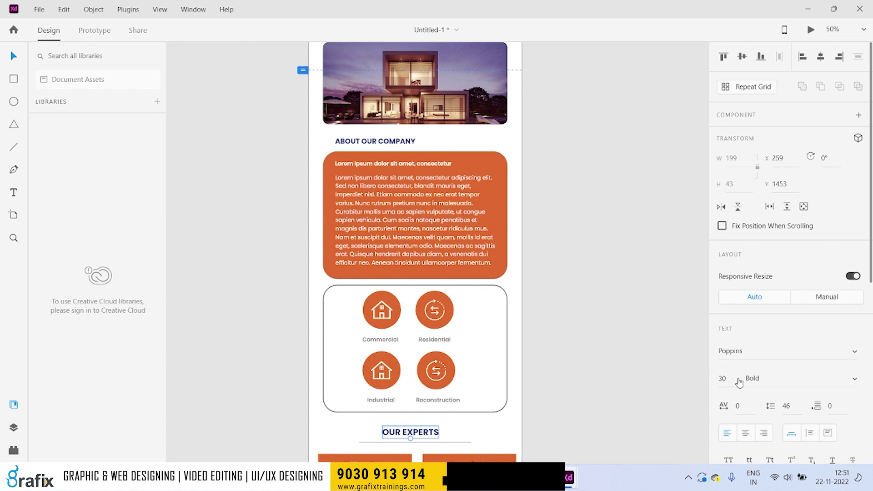
# Centre OUR EXPERTS over its underline and nudge it slightly lower.
pyautogui.keyDown('shift'); pyautogui.click(426, 442); pyautogui.keyUp('shift')
pyautogui.click(742, 56)
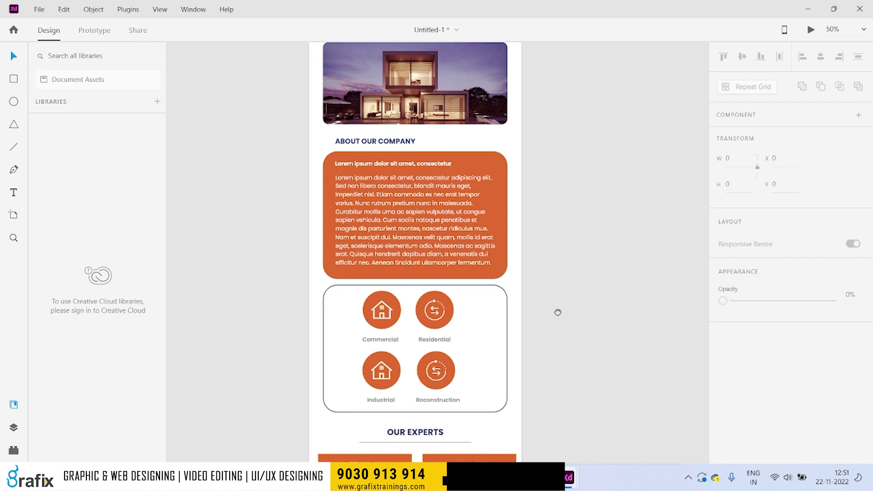
pyautogui.scroll(-5, 560, 146)
pyautogui.scroll(-3, 549, 236)
pyautogui.moveTo(539, 245); pyautogui.dragTo(423, 261)
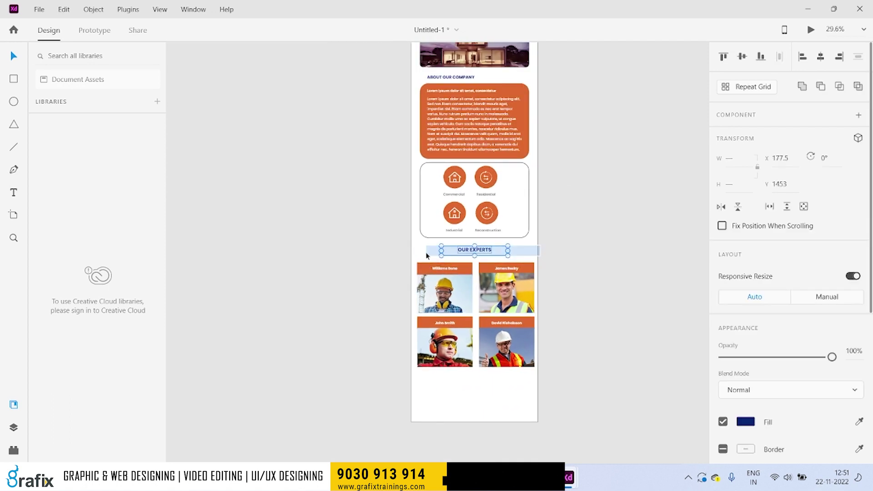
pyautogui.hotkey('shift', 'Down')
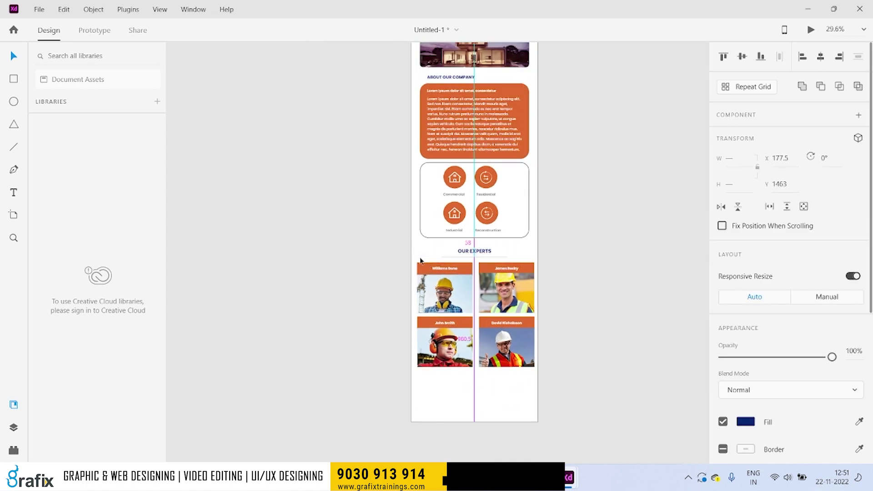
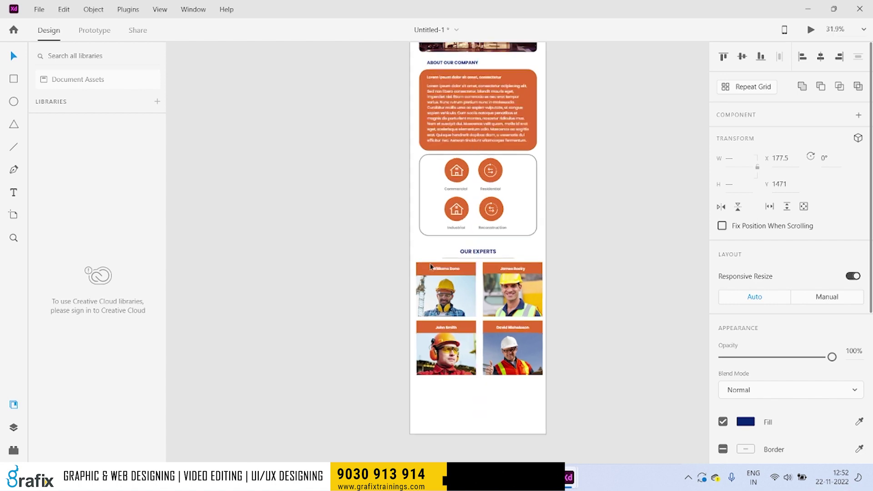
# Nudge the Our Experts underline up toward its heading and move the section down.
pyautogui.scroll(5, 427, 261)
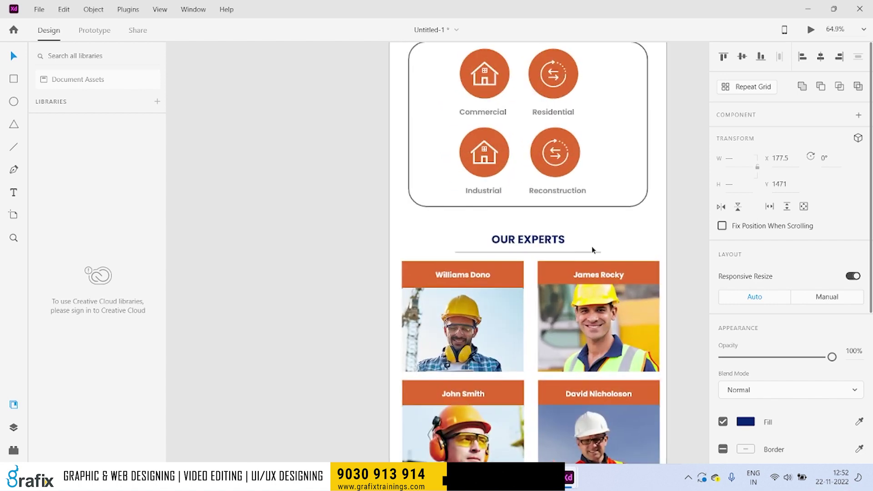
pyautogui.doubleClick(564, 252)
pyautogui.press('Up')
pyautogui.press('Up')
pyautogui.press('Up')
pyautogui.hotkey('ctrl', '0')
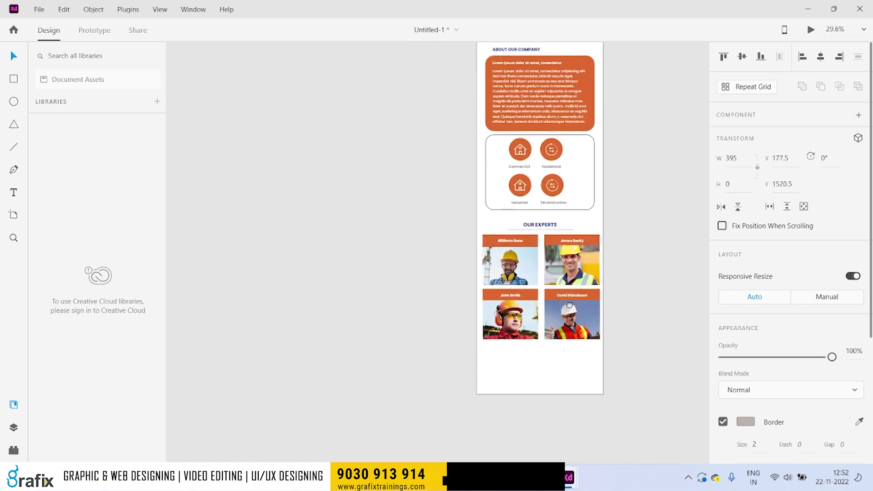
pyautogui.moveTo(633, 364); pyautogui.dragTo(454, 207)
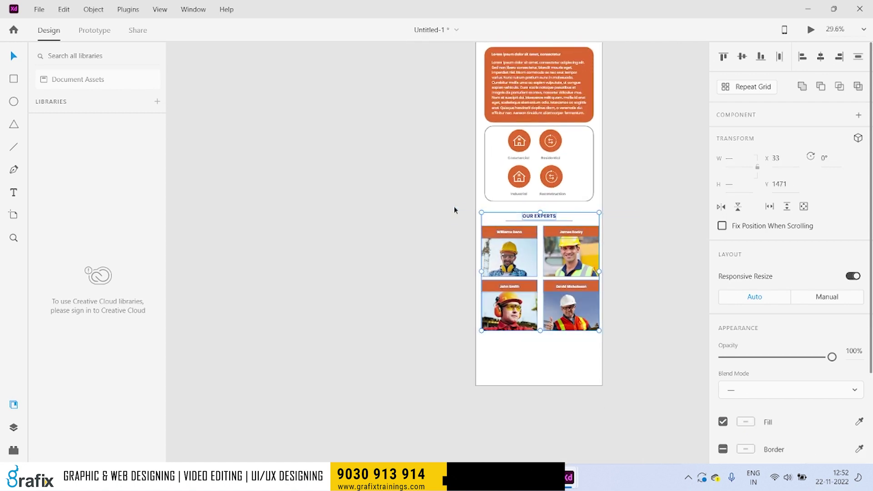
pyautogui.hotkey('shift', 'Down')
pyautogui.hotkey('shift', 'Down')
# Move the services icon box down and shift the Our Experts section further down.
pyautogui.scroll(3, 614, 205)
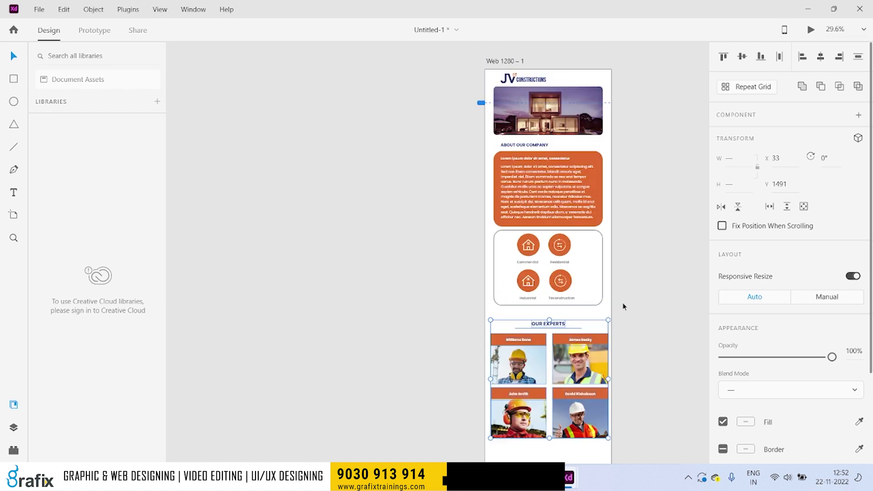
pyautogui.scroll(5, 623, 307)
pyautogui.moveTo(643, 316); pyautogui.dragTo(276, 134)
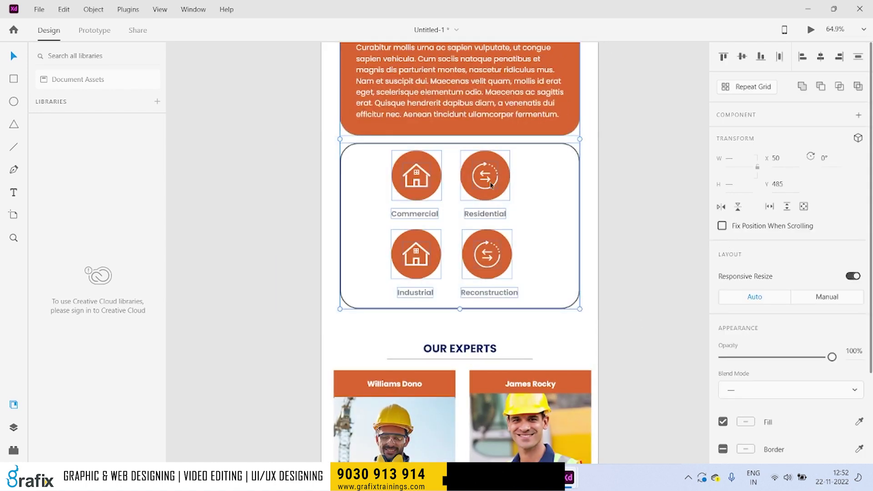
pyautogui.moveTo(491, 184); pyautogui.dragTo(490, 206)
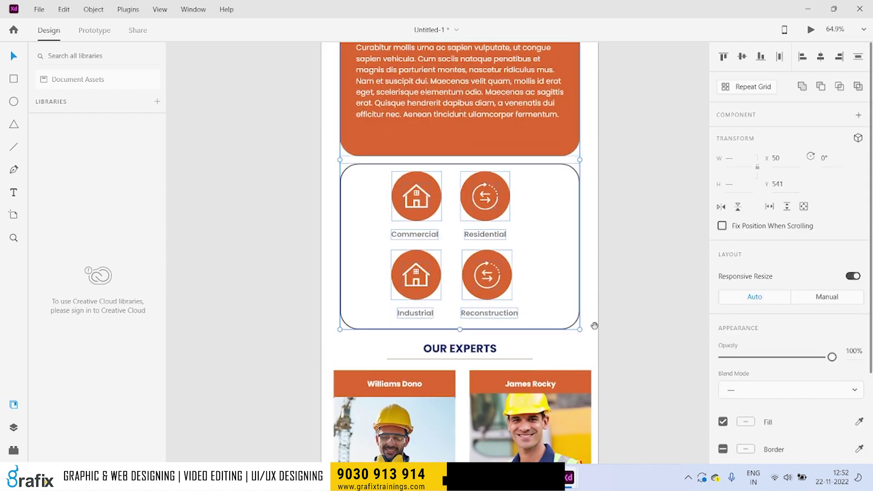
pyautogui.scroll(-5, 594, 325)
pyautogui.scroll(-1, 595, 326)
pyautogui.keyDown('ctrl'); pyautogui.scroll(-3, 604, 318); pyautogui.keyUp('ctrl')
pyautogui.click(625, 413)
pyautogui.moveTo(625, 413); pyautogui.dragTo(377, 226)
pyautogui.moveTo(509, 231); pyautogui.dragTo(509, 258)
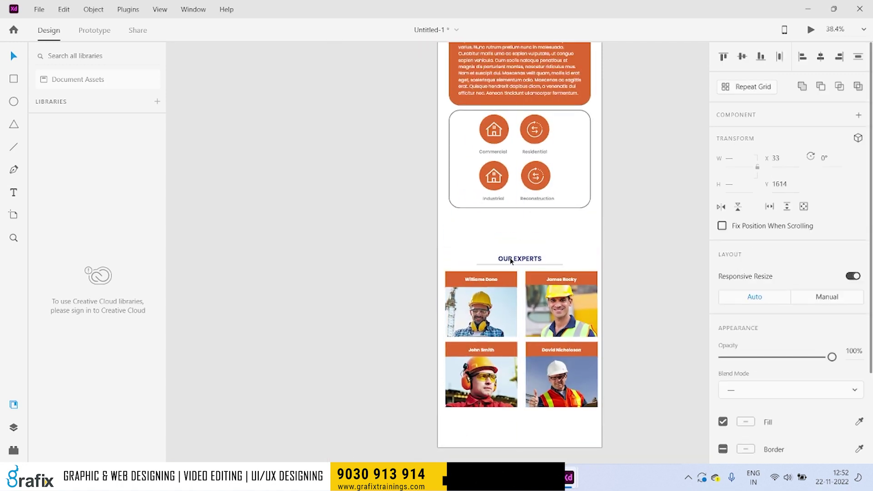
# Lower the services box and Alt-drag a copy of the OUR EXPERTS heading above it.
pyautogui.scroll(3, 510, 260)
pyautogui.moveTo(615, 312); pyautogui.dragTo(449, 213)
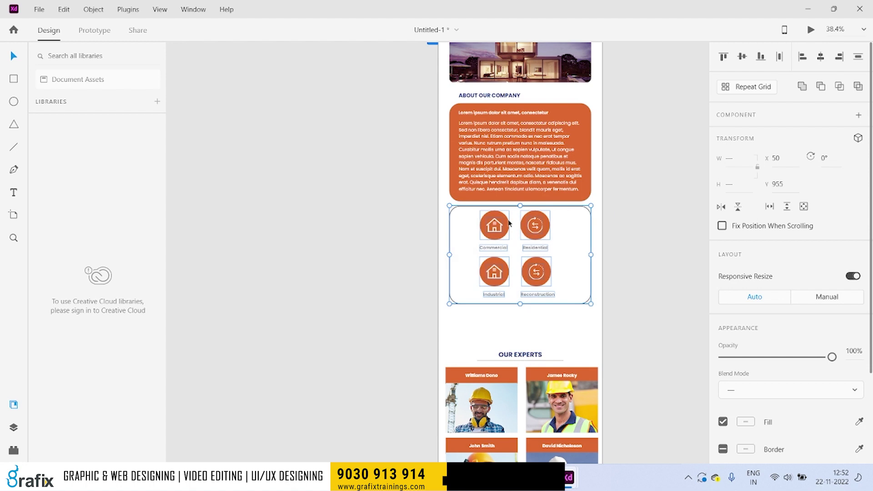
pyautogui.moveTo(509, 222); pyautogui.dragTo(530, 250)
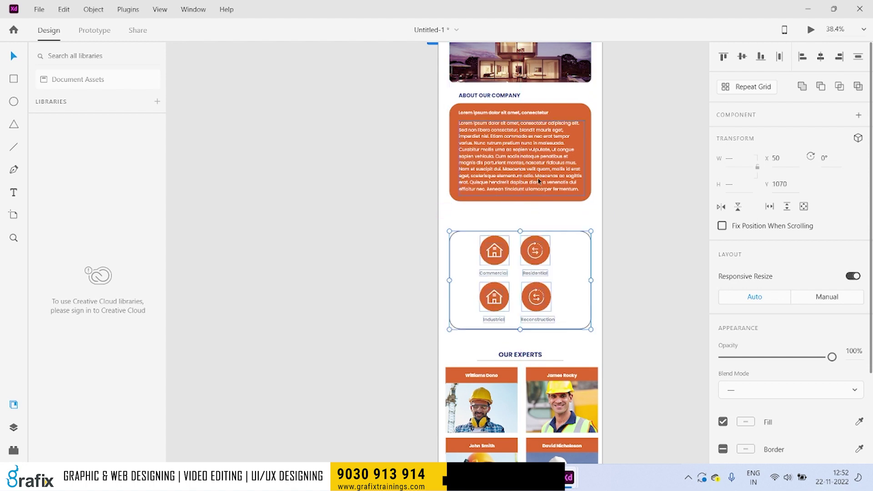
pyautogui.click(512, 358)
pyautogui.moveTo(510, 363); pyautogui.dragTo(509, 220)
# Retitle the copied heading 'OUR SERVICES' and select it together with its underline.
pyautogui.scroll(1, 508, 220)
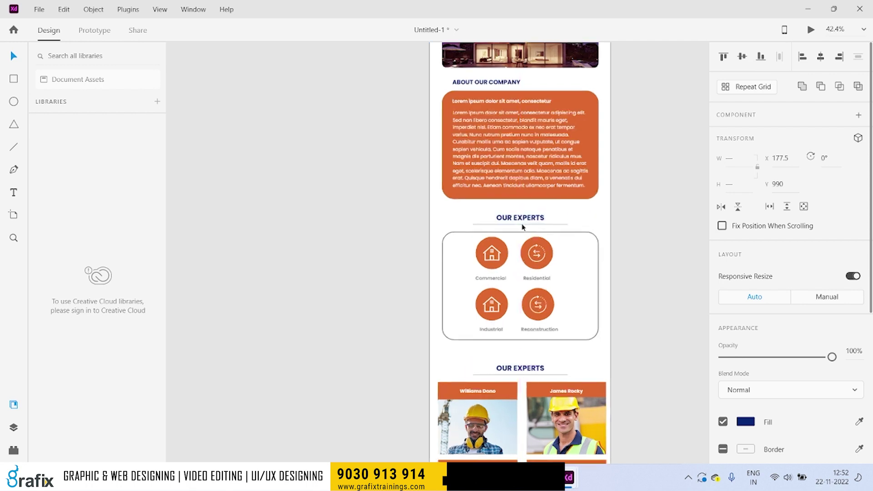
pyautogui.scroll(5, 522, 227)
pyautogui.doubleClick(536, 207)
pyautogui.moveTo(500, 207); pyautogui.dragTo(707, 198)
pyautogui.write('SERVC')
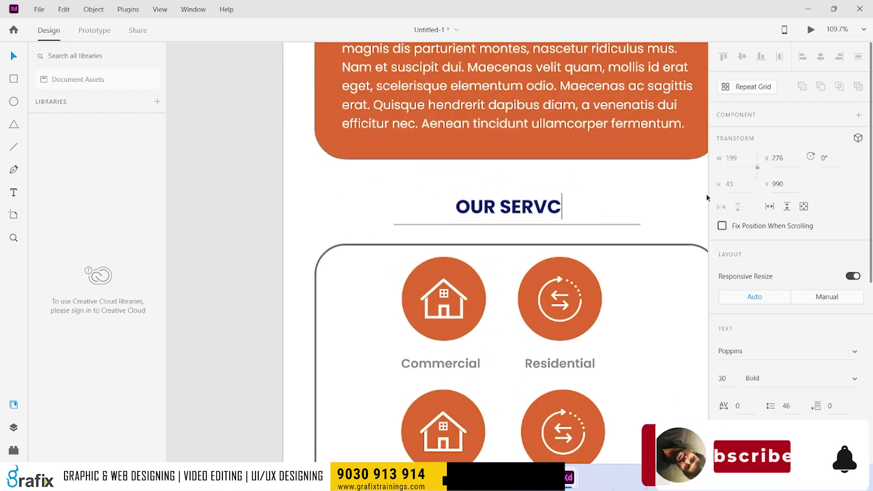
pyautogui.press('BackSpace')
pyautogui.write('ICES')
pyautogui.press('Escape')
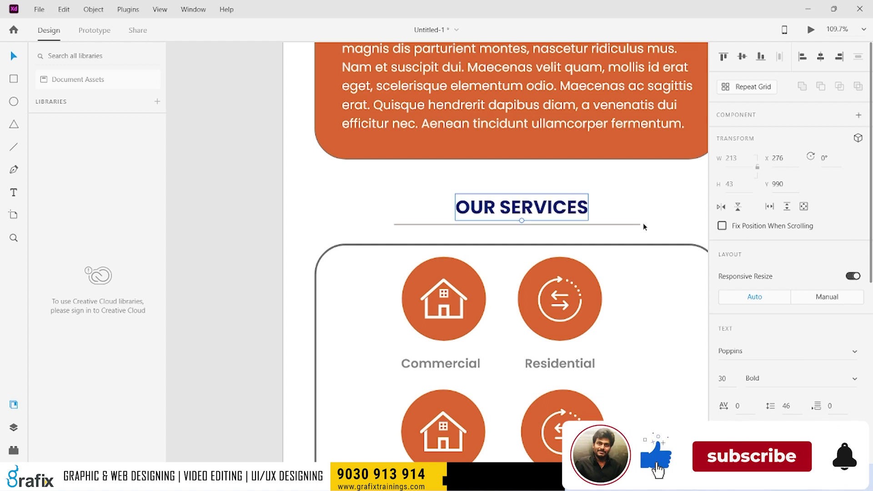
pyautogui.keyDown('shift'); pyautogui.click(636, 224); pyautogui.keyUp('shift')
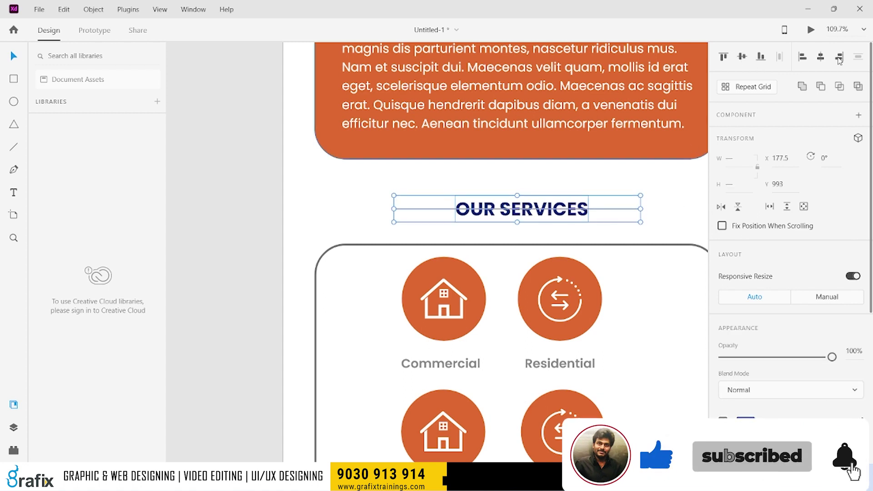
pyautogui.scroll(-3, 564, 236)
# Raise the orange About box and copy the OUR SERVICES underline beneath ABOUT OUR COMPANY.
pyautogui.moveTo(564, 245); pyautogui.dragTo(559, 309)
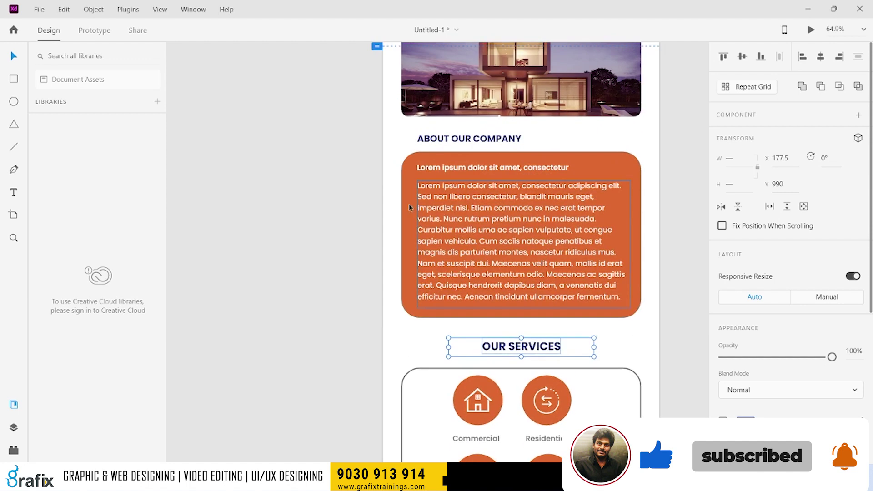
pyautogui.click(575, 247)
pyautogui.moveTo(576, 247); pyautogui.dragTo(522, 269)
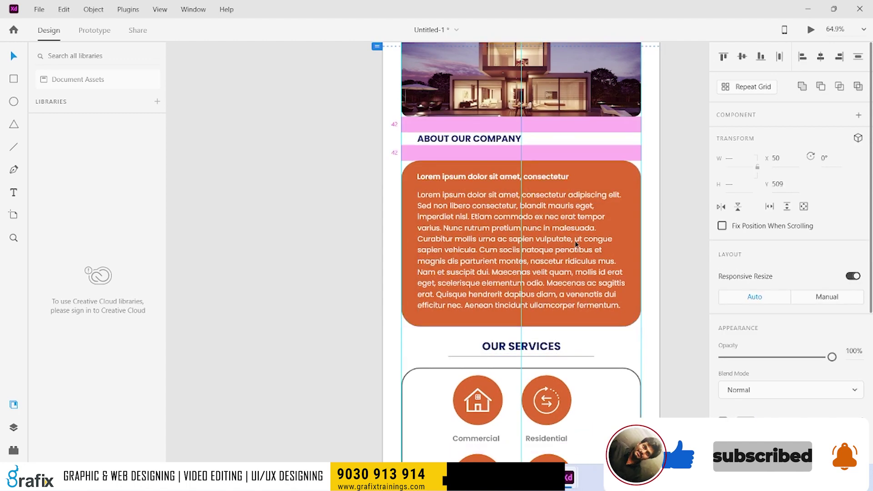
pyautogui.click(484, 142)
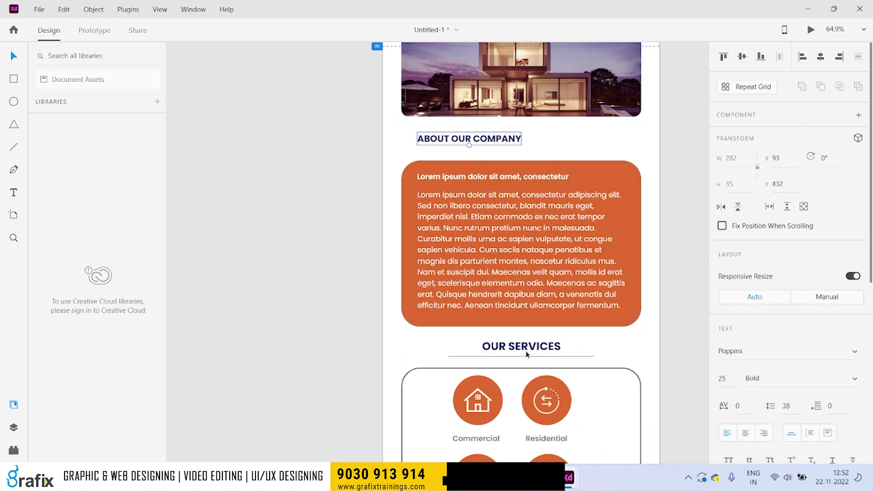
pyautogui.click(573, 356)
pyautogui.moveTo(574, 355); pyautogui.dragTo(568, 144)
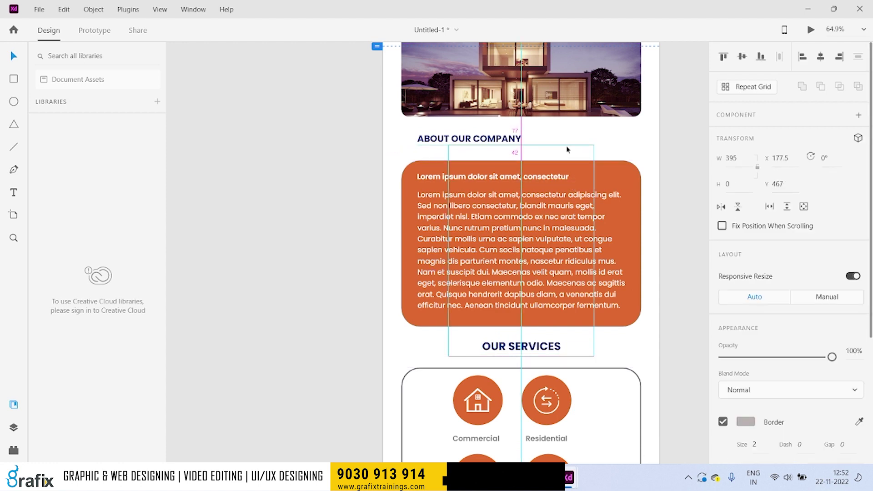
# Set ABOUT OUR COMPANY to font size 30 and centre it over the new underline.
pyautogui.moveTo(516, 138); pyautogui.dragTo(566, 138)
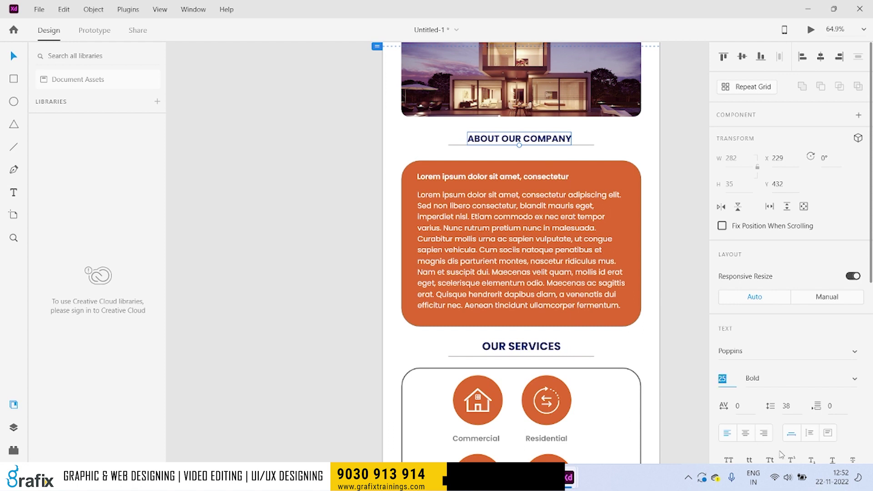
pyautogui.write('30')
pyautogui.press('Return')
pyautogui.moveTo(453, 131); pyautogui.dragTo(494, 149)
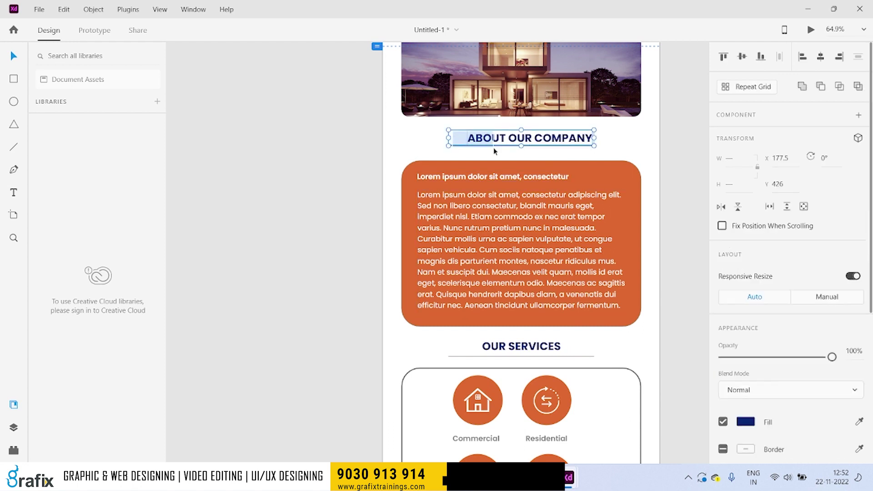
pyautogui.click(820, 56)
# Position the underline beneath the heading and move the orange About box closer to it.
pyautogui.click(672, 177)
pyautogui.click(590, 145)
pyautogui.moveTo(590, 145); pyautogui.dragTo(402, 228)
pyautogui.click(618, 154)
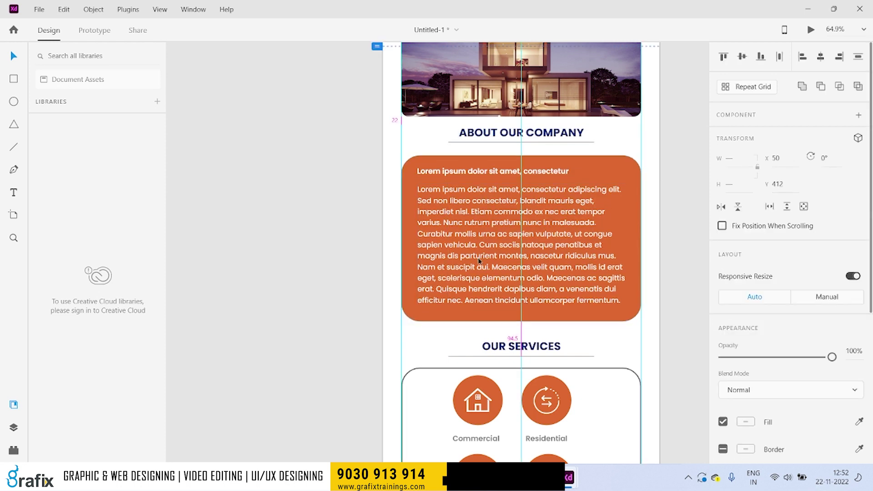
pyautogui.click(680, 184)
pyautogui.moveTo(495, 277); pyautogui.dragTo(495, 273)
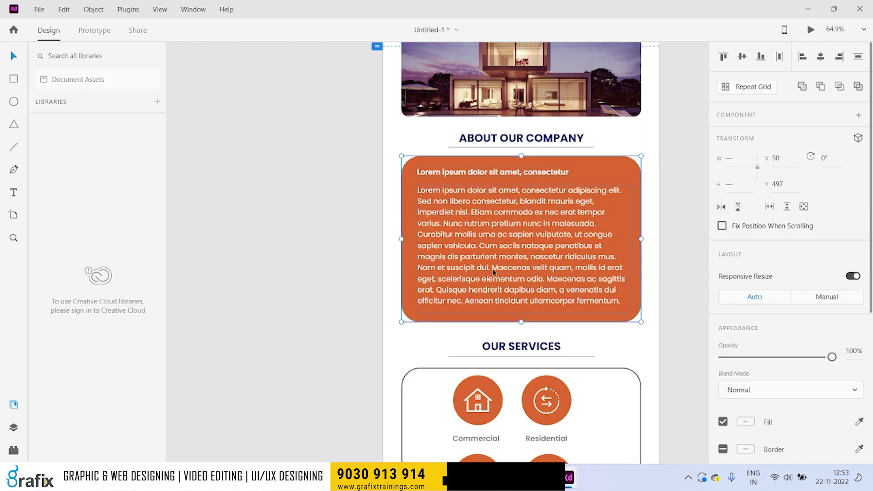
# Undo the stray move and nudge the Our Services group up slightly.
pyautogui.scroll(-5, 494, 273)
pyautogui.scroll(-2, 535, 243)
pyautogui.scroll(2, 534, 243)
pyautogui.moveTo(415, 211); pyautogui.dragTo(543, 317)
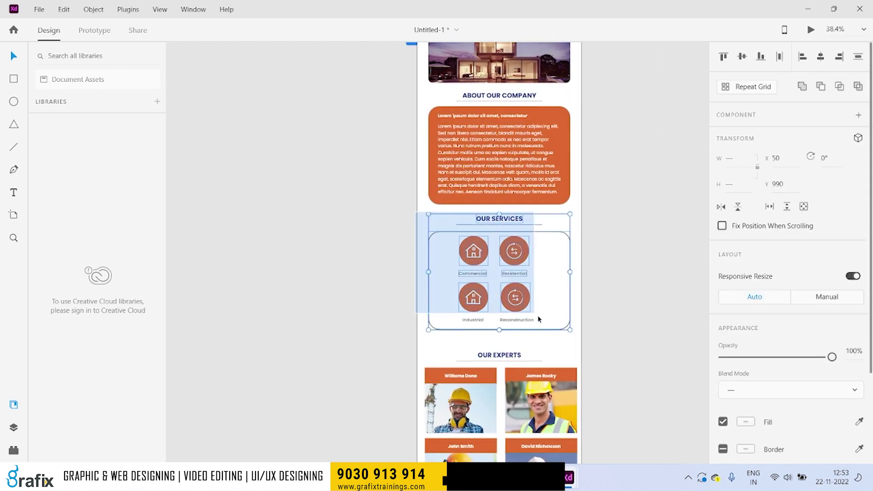
pyautogui.hotkey('ctrl', 'z')
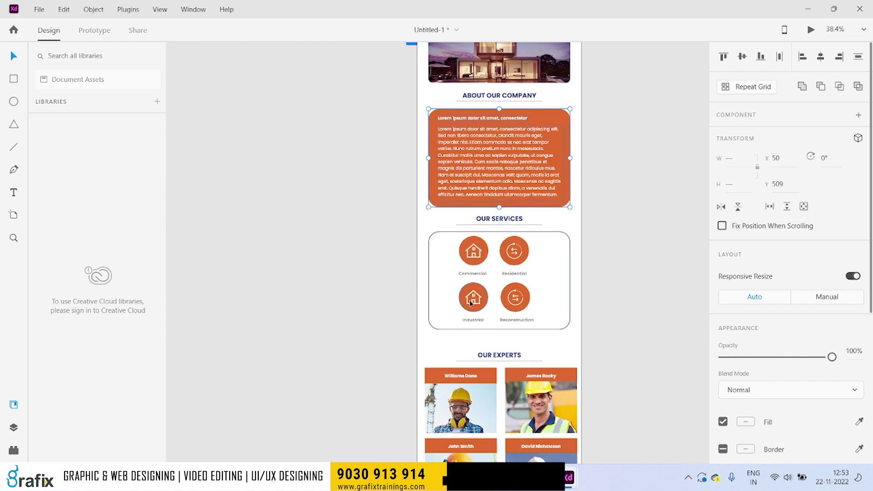
pyautogui.moveTo(614, 336); pyautogui.dragTo(394, 218)
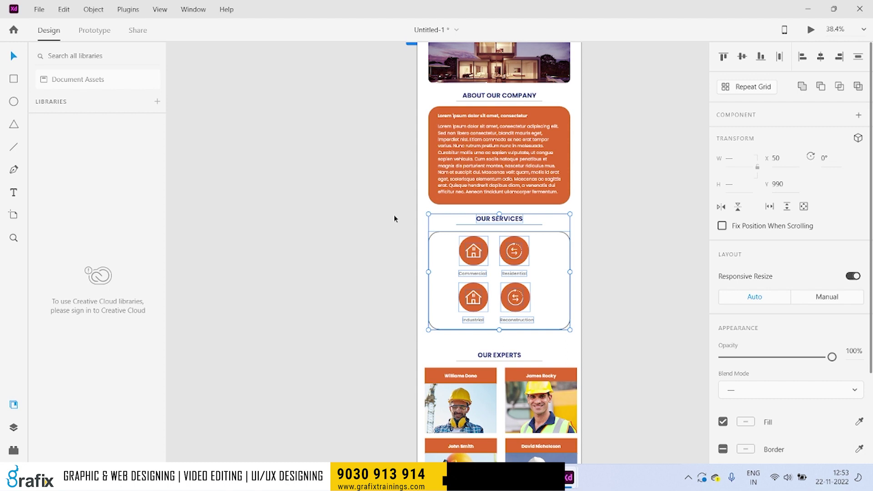
pyautogui.hotkey('shift', 'Up')
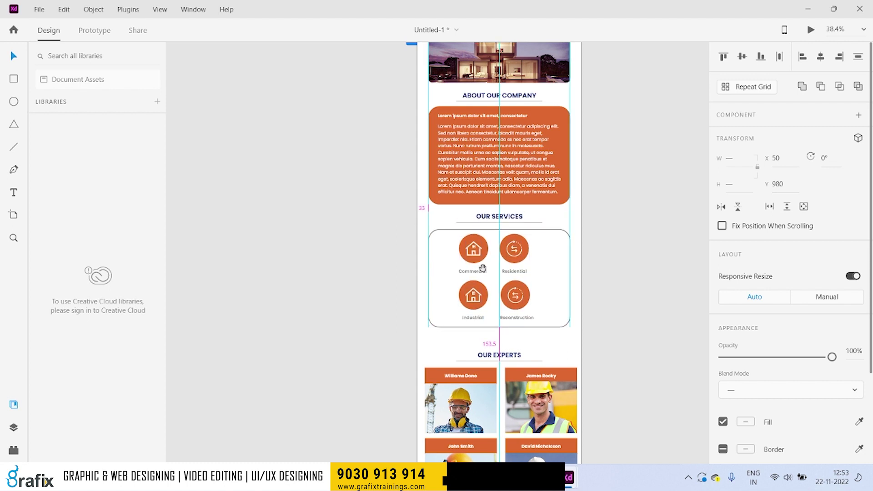
# Nudge the Our Experts section up to even out the spacing.
pyautogui.scroll(-3, 482, 268)
pyautogui.moveTo(421, 271); pyautogui.dragTo(625, 448)
pyautogui.hotkey('shift', 'Up')
pyautogui.hotkey('shift', 'Up')
pyautogui.hotkey('shift', 'Up')
pyautogui.hotkey('shift', 'Up')
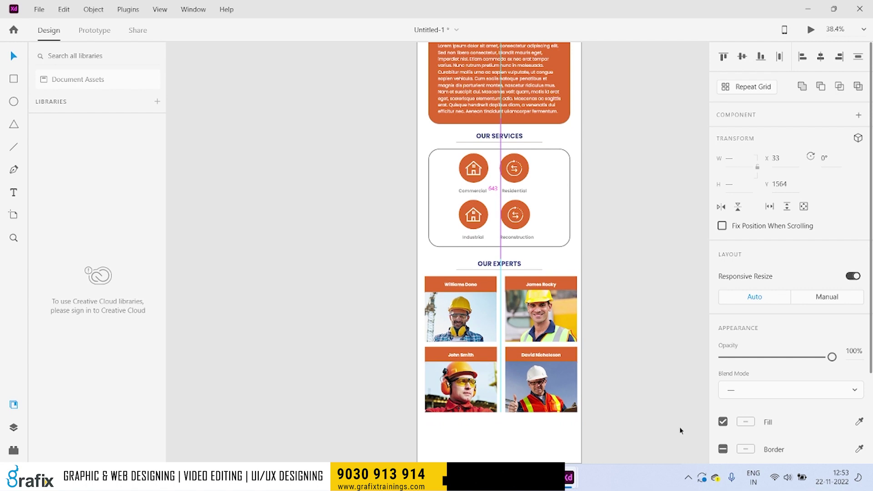
pyautogui.click(583, 419)
pyautogui.scroll(1, 582, 419)
pyautogui.scroll(1, 653, 414)
# Resize the Our Experts repeat grid to W 650, H 585 at X 50.
pyautogui.moveTo(654, 423); pyautogui.dragTo(401, 203)
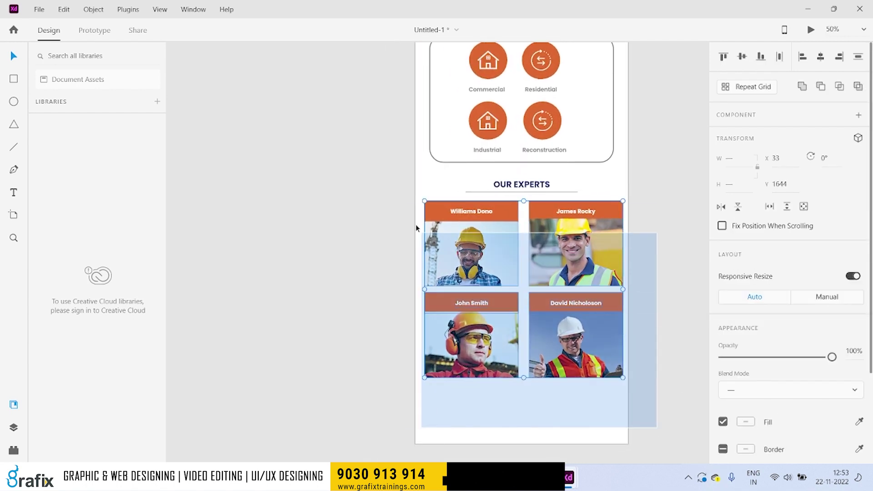
pyautogui.press('e')
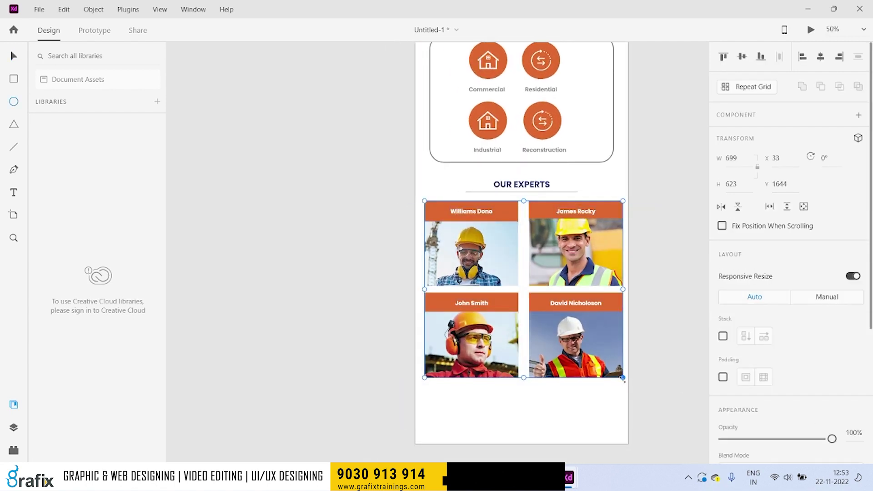
pyautogui.moveTo(623, 377); pyautogui.dragTo(613, 371)
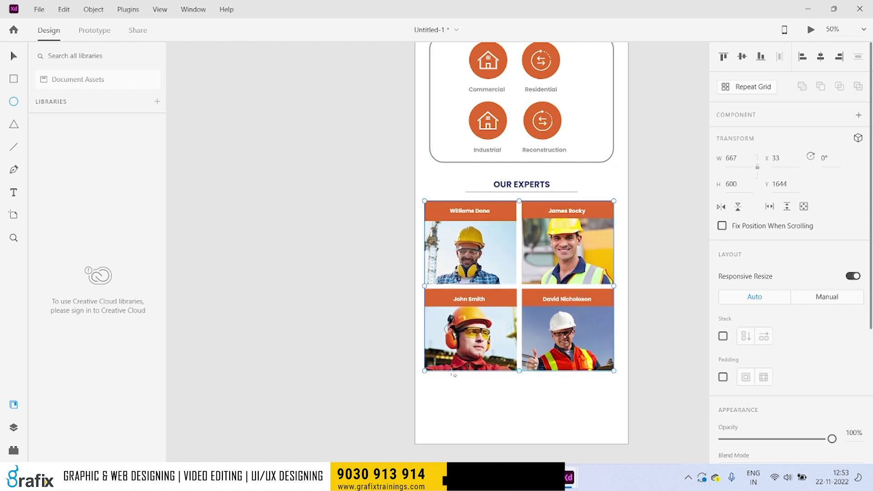
pyautogui.moveTo(424, 371); pyautogui.dragTo(422, 361)
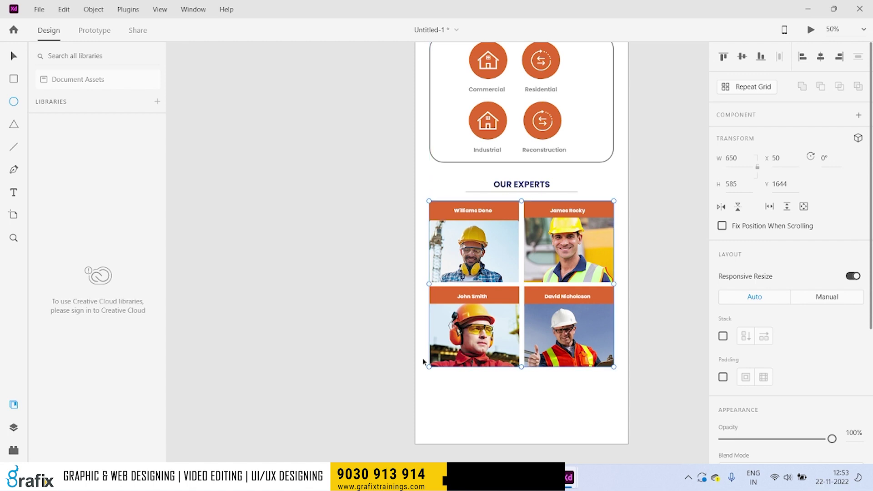
pyautogui.moveTo(166, 283); pyautogui.dragTo(180, 287)
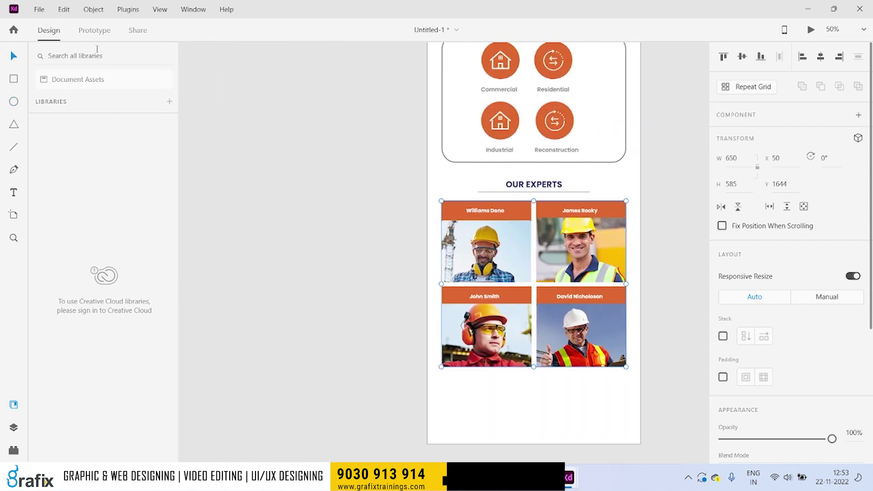
# Add vertical guides at x 50 and x 700 for the left and right margins.
pyautogui.click(160, 10)
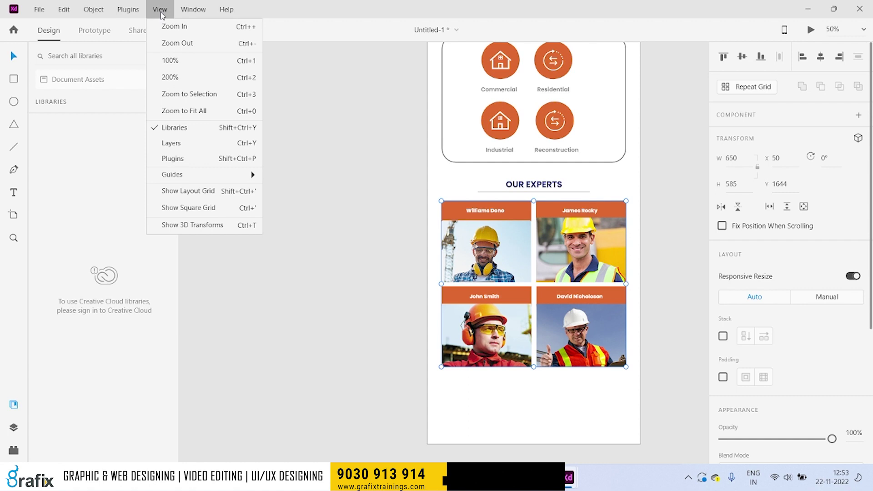
pyautogui.click(292, 331)
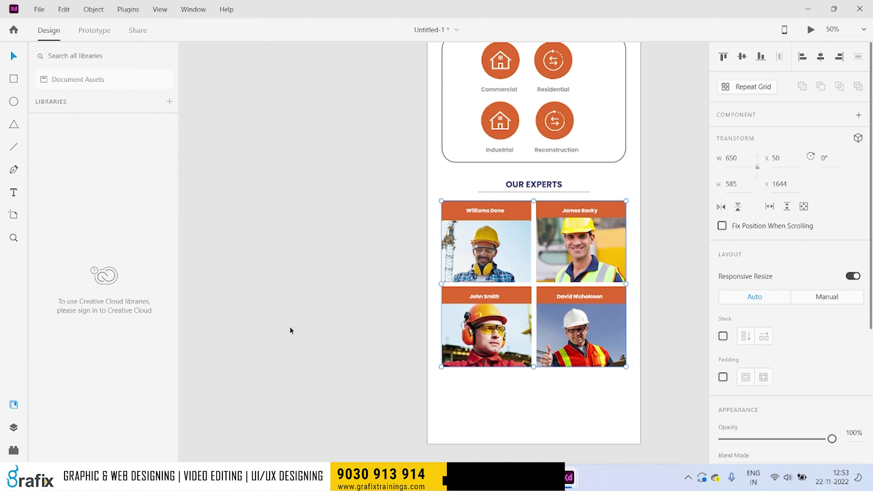
pyautogui.moveTo(411, 275); pyautogui.dragTo(426, 264)
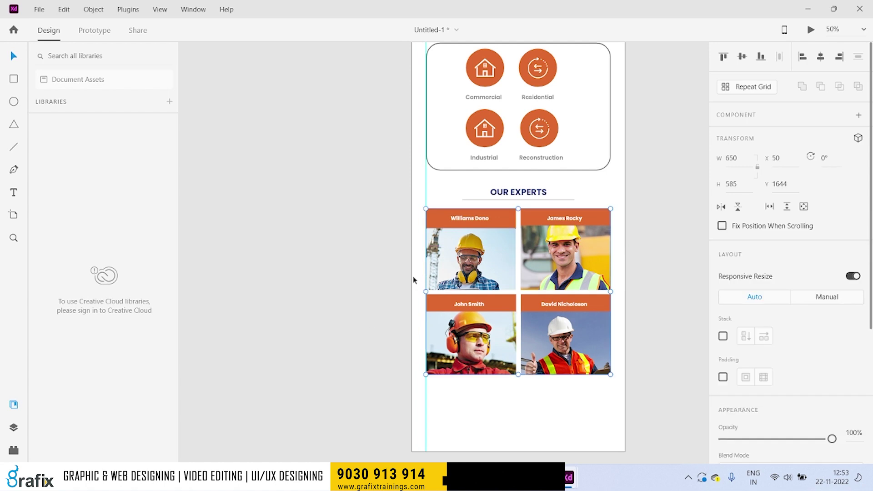
pyautogui.moveTo(412, 276); pyautogui.dragTo(609, 274)
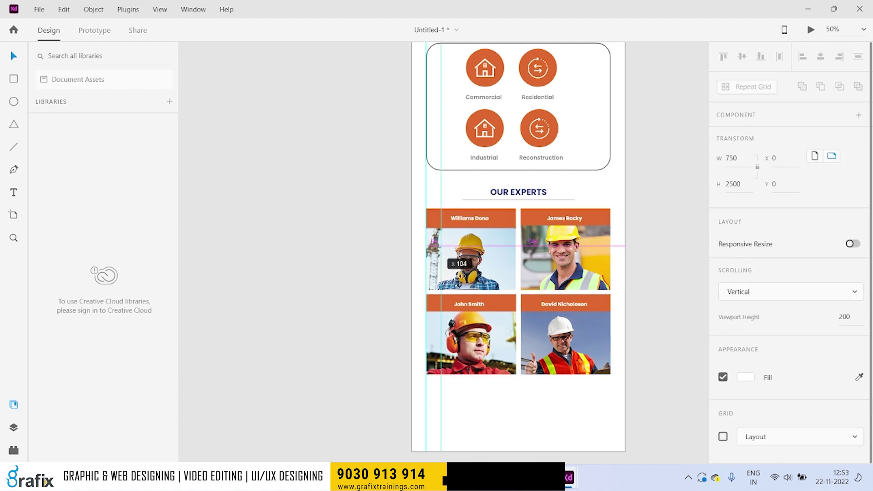
pyautogui.click(610, 273)
pyautogui.scroll(5, 621, 282)
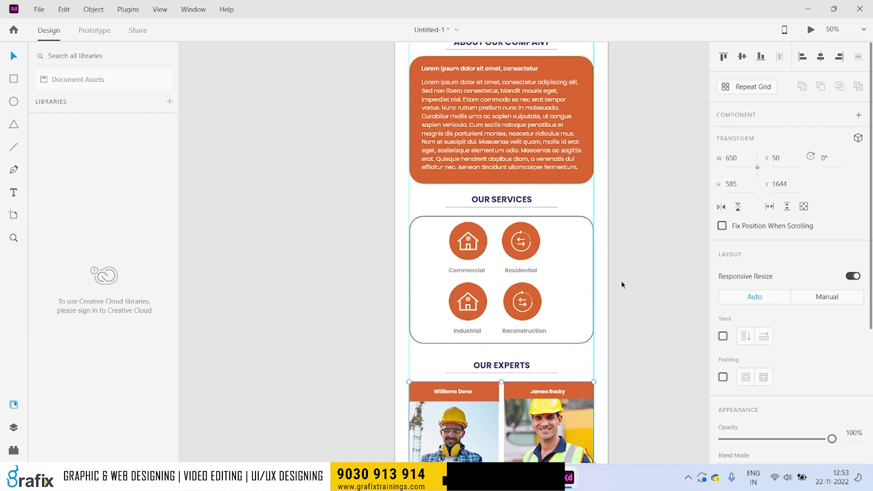
pyautogui.scroll(5, 612, 215)
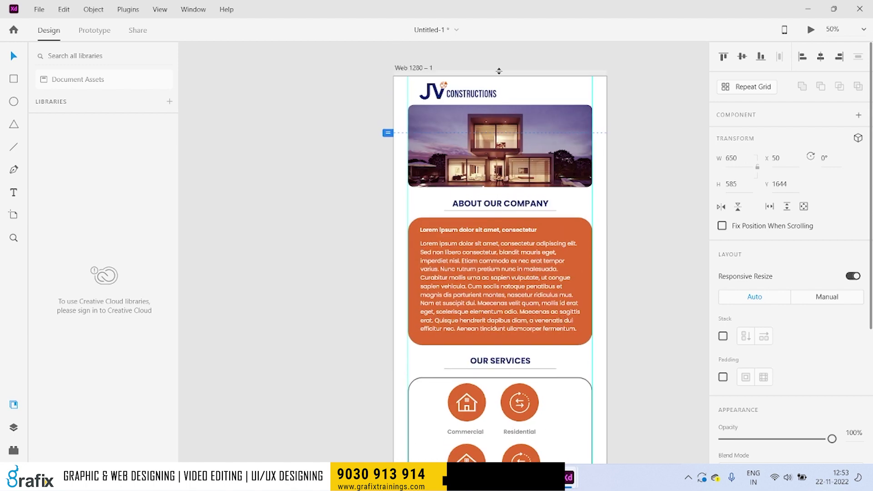
# Add horizontal guides below the logo, at Y 488, and at the orange box's bottom.
pyautogui.moveTo(499, 72); pyautogui.dragTo(499, 105)
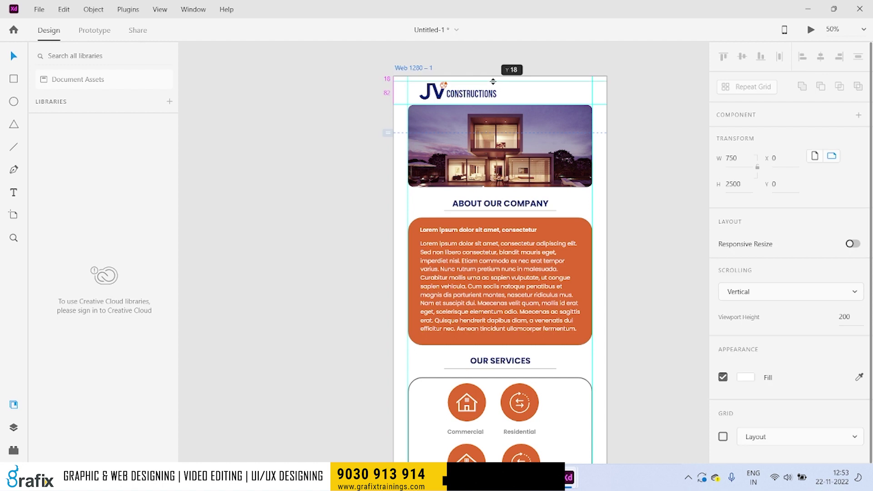
pyautogui.scroll(-2, 509, 77)
pyautogui.moveTo(516, 77); pyautogui.dragTo(516, 119)
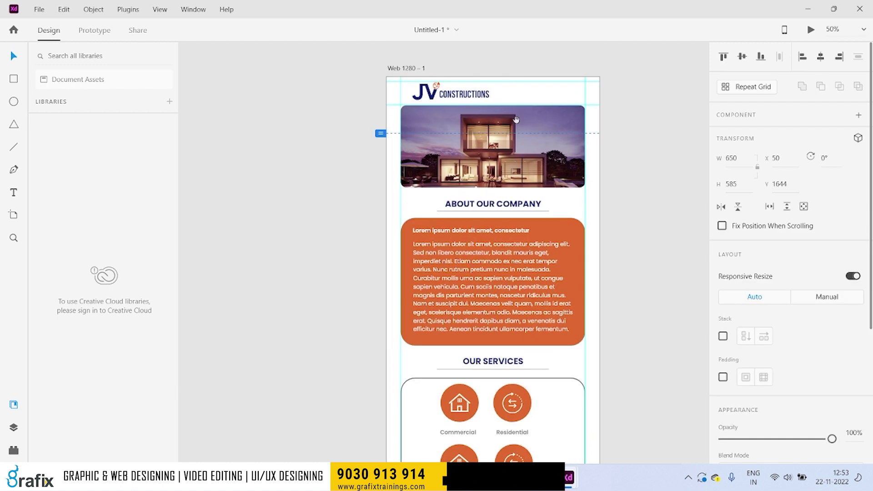
pyautogui.moveTo(516, 77); pyautogui.dragTo(510, 215)
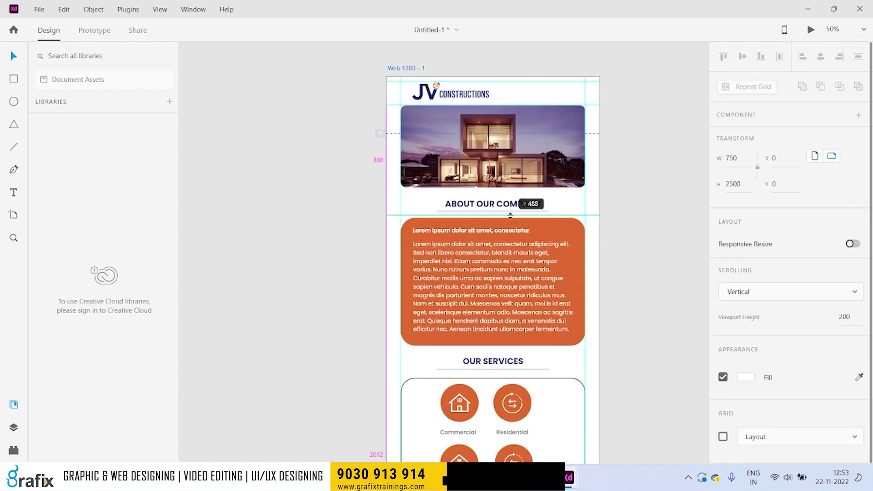
pyautogui.click(516, 178)
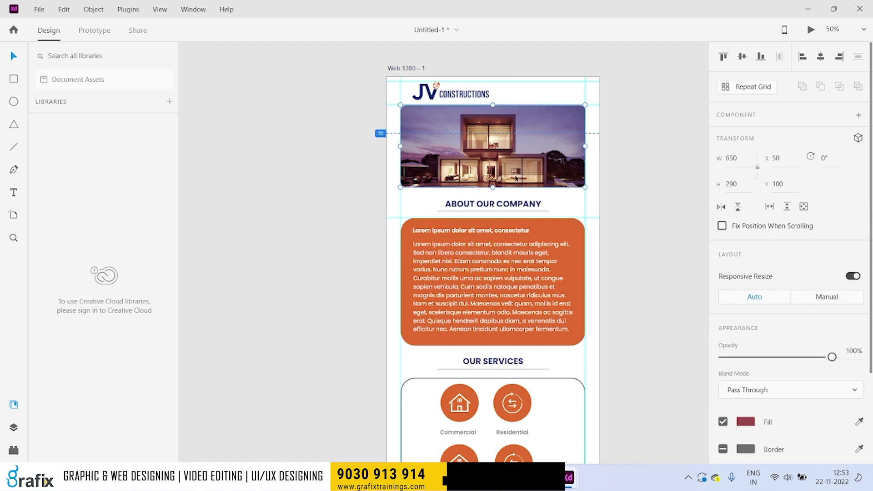
pyautogui.moveTo(520, 76); pyautogui.dragTo(502, 346)
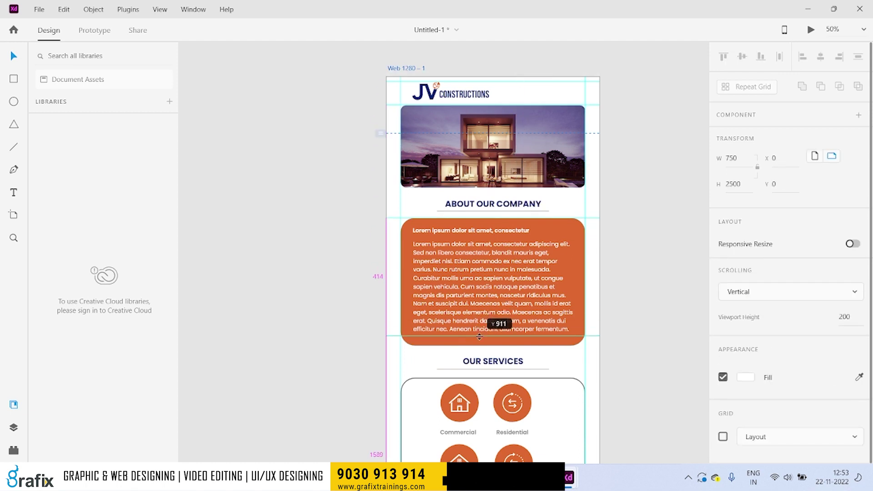
pyautogui.scroll(-1, 467, 376)
pyautogui.scroll(-3, 468, 377)
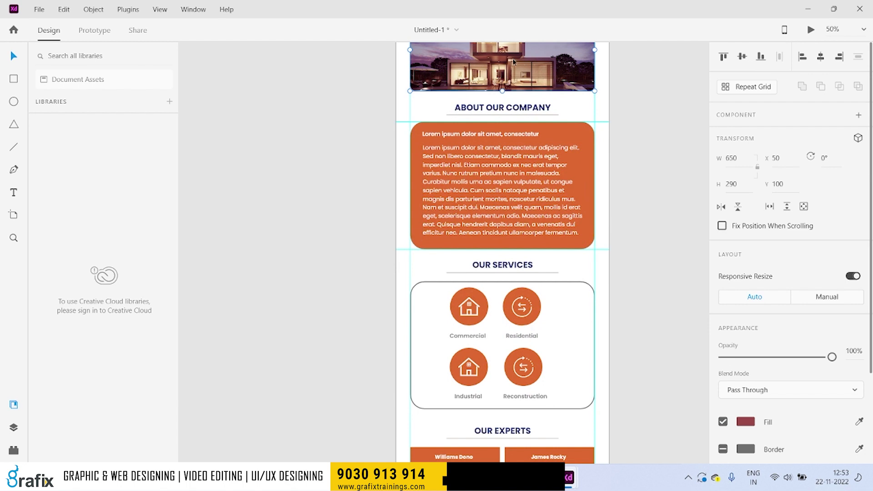
pyautogui.scroll(-7, 489, 388)
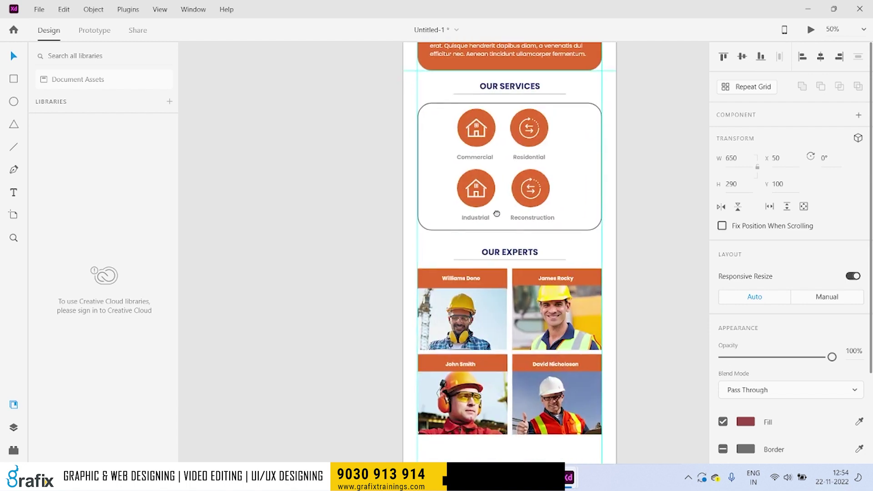
pyautogui.scroll(-4, 508, 323)
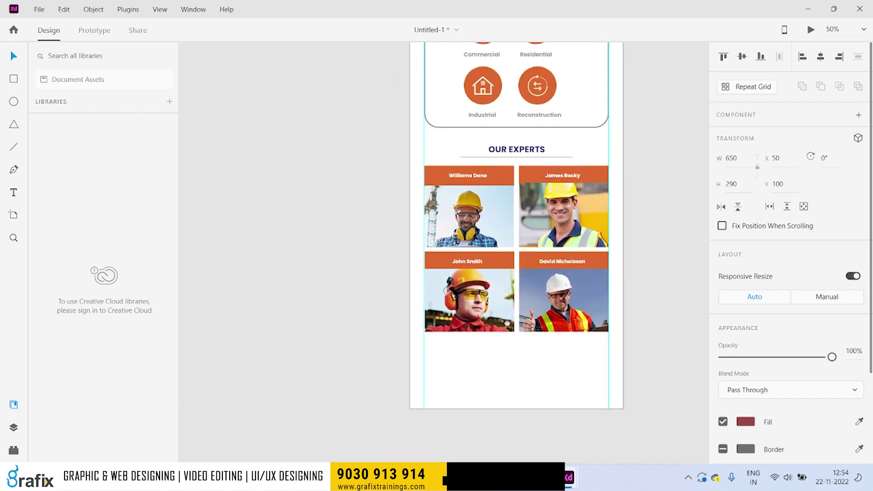
pyautogui.click(492, 410)
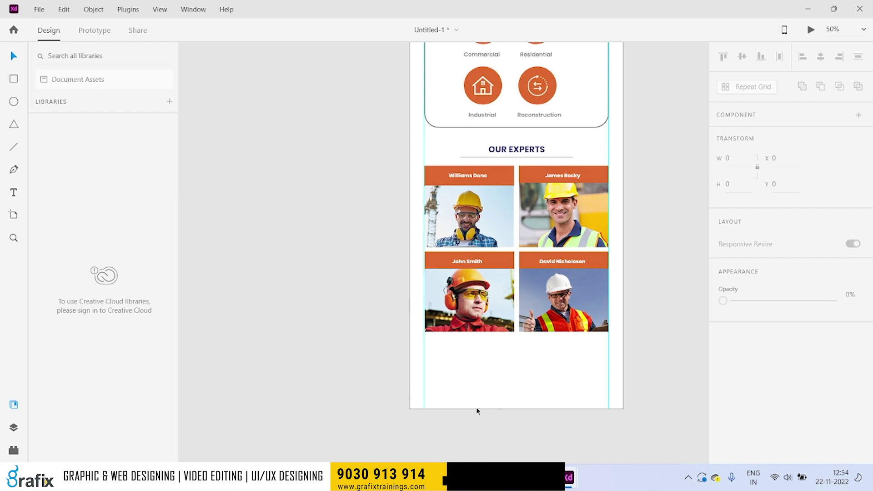
pyautogui.scroll(1, 408, 388)
pyautogui.scroll(-5, 432, 410)
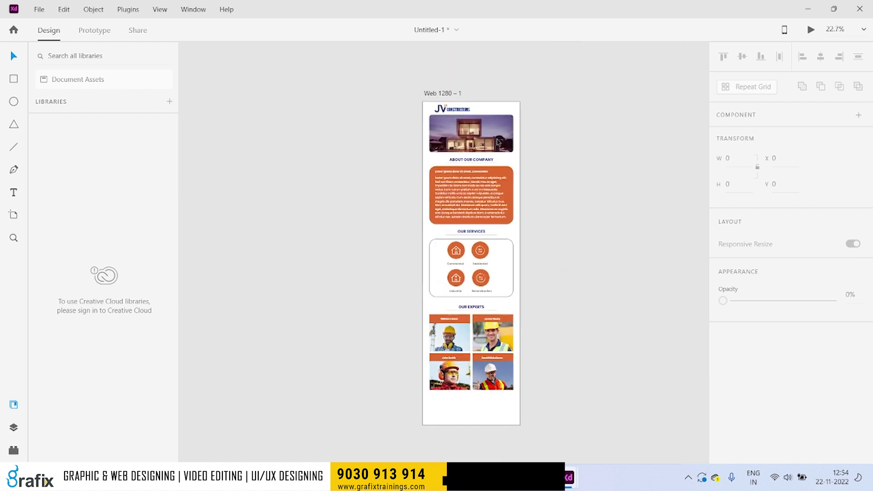
# Add a horizontal guide near the Our Services section and move it to Y 980.
pyautogui.moveTo(486, 102); pyautogui.dragTo(456, 298)
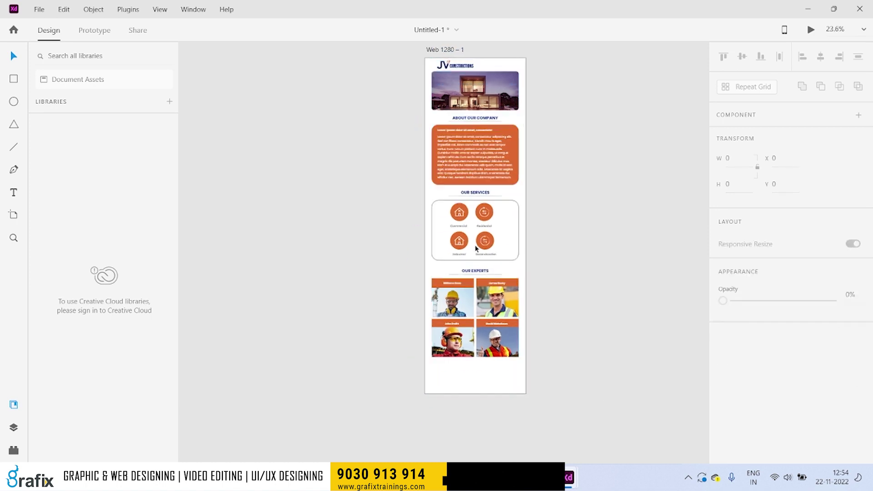
pyautogui.scroll(5, 477, 278)
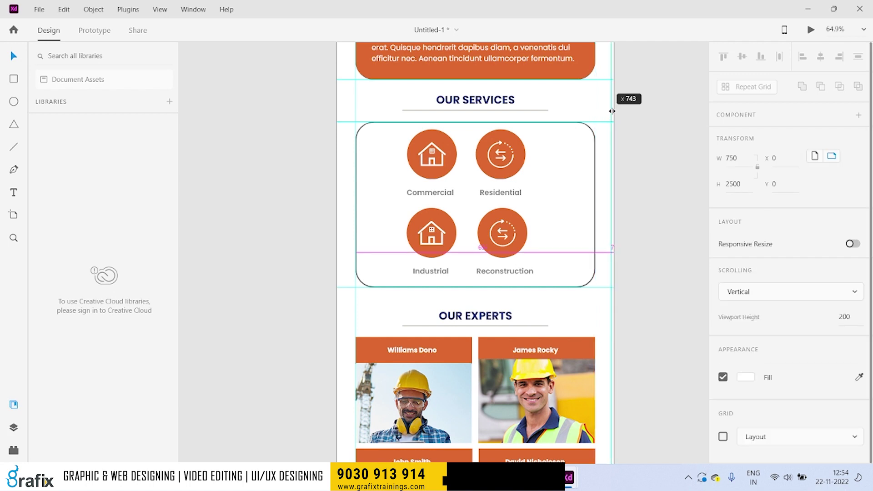
pyautogui.moveTo(603, 122); pyautogui.dragTo(605, 88)
pyautogui.keyDown('ctrl'); pyautogui.scroll(-2, 608, 227); pyautogui.keyUp('ctrl')
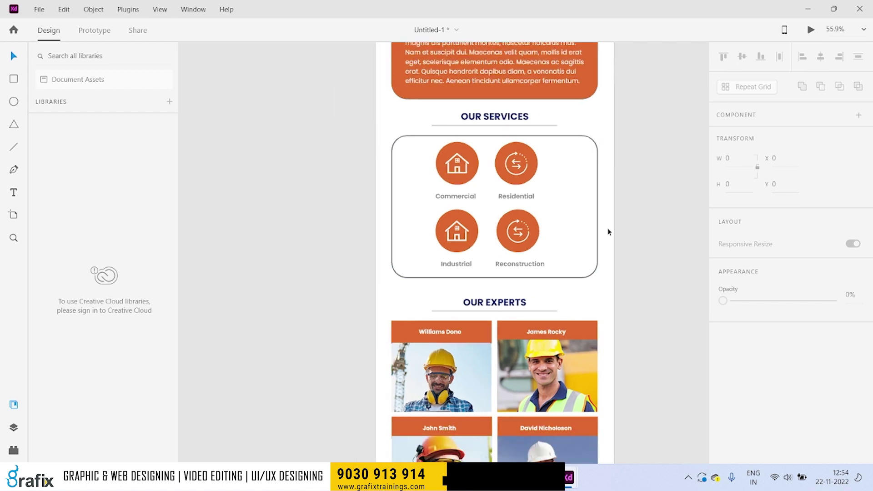
pyautogui.scroll(-3, 575, 191)
pyautogui.scroll(-1, 548, 315)
pyautogui.scroll(2, 548, 316)
pyautogui.keyDown('ctrl'); pyautogui.scroll(-1, 625, 135); pyautogui.keyUp('ctrl')
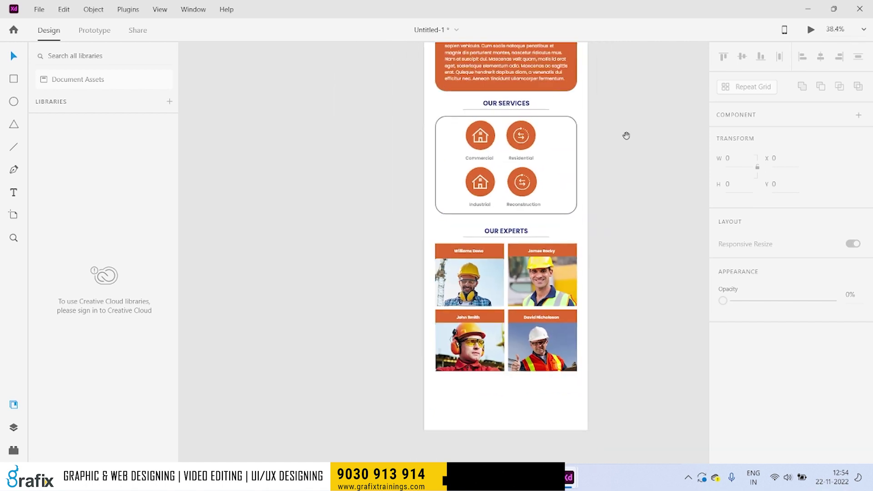
pyautogui.scroll(3, 580, 159)
pyautogui.scroll(1, 584, 219)
pyautogui.keyDown('ctrl'); pyautogui.scroll(-1, 584, 220); pyautogui.keyUp('ctrl')
pyautogui.scroll(-2, 569, 201)
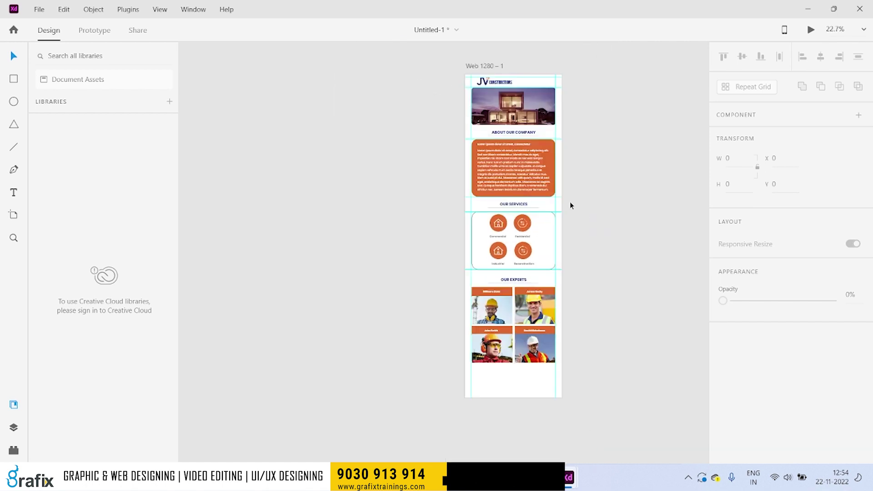
# Bring up the open-windows switcher with Alt+Tab to leave the design.
pyautogui.hotkey('alt', 'Tab')
pyautogui.hotkey('alt', 'Tab')
pyautogui.click(488, 192)
# Open the newsletter email in Gmail and scroll down to its footer.
pyautogui.hotkey('alt', 'Tab')
pyautogui.hotkey('alt', 'Tab')
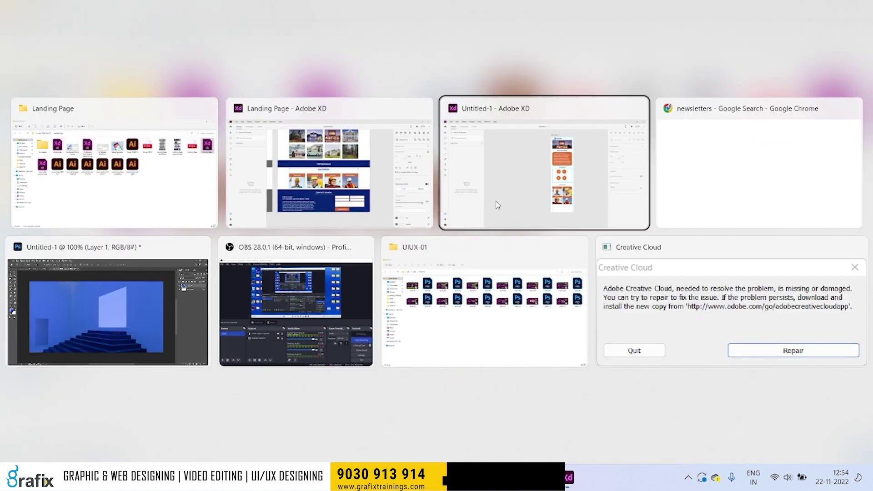
pyautogui.hotkey('alt', 'Tab')
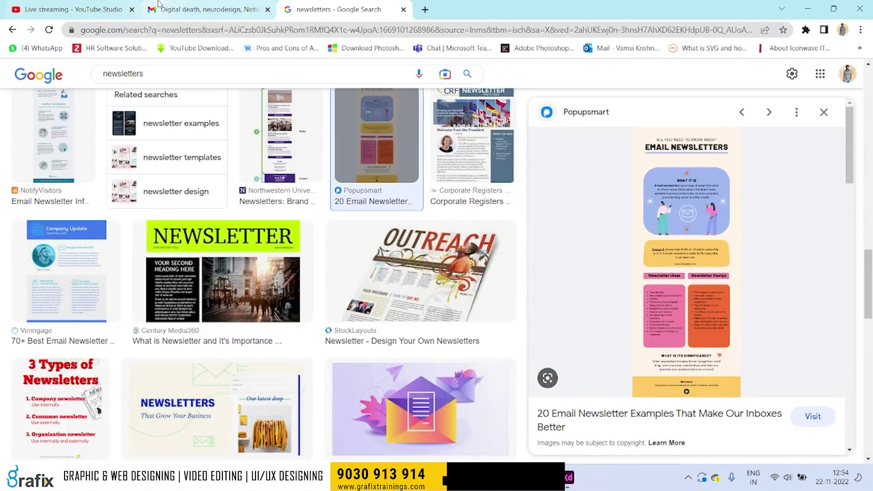
pyautogui.click(209, 10)
pyautogui.scroll(-5, 546, 366)
pyautogui.scroll(-5, 546, 367)
pyautogui.scroll(-5, 523, 363)
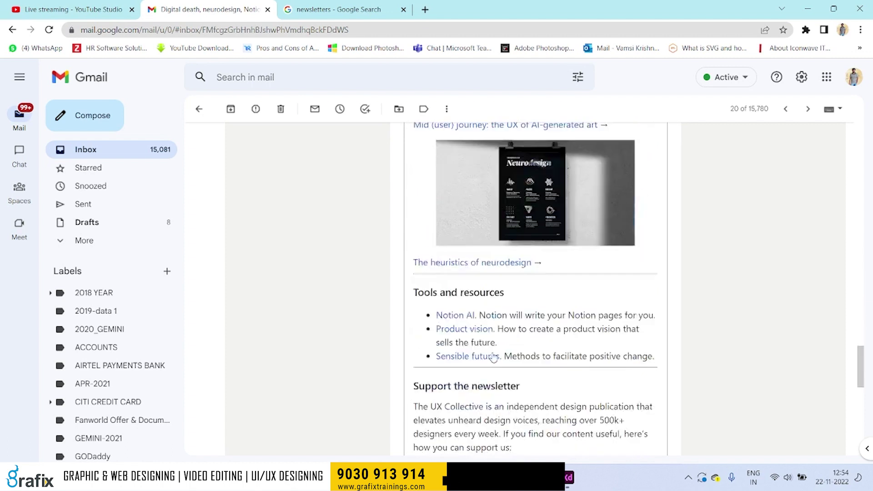
pyautogui.scroll(-5, 501, 362)
pyautogui.scroll(3, 496, 363)
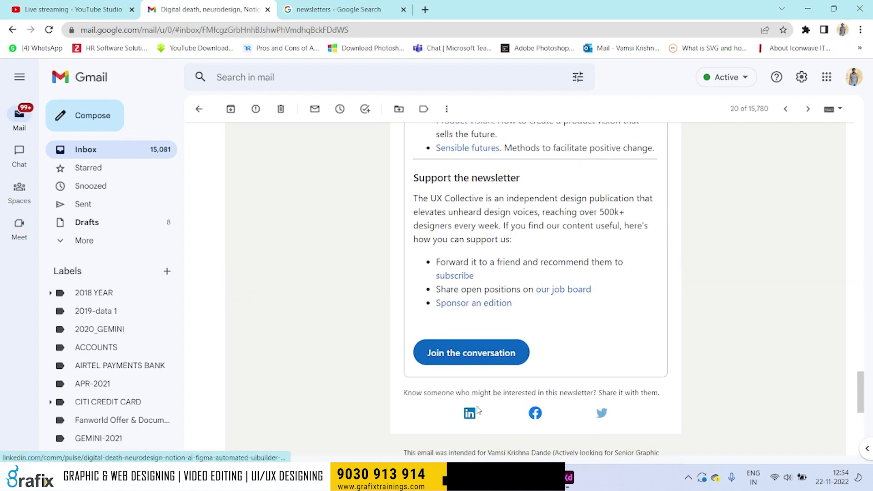
# Select the newsletter's share line and footer text, then the CONTACT US NOW heading.
pyautogui.moveTo(402, 392); pyautogui.dragTo(664, 395)
pyautogui.click(649, 422)
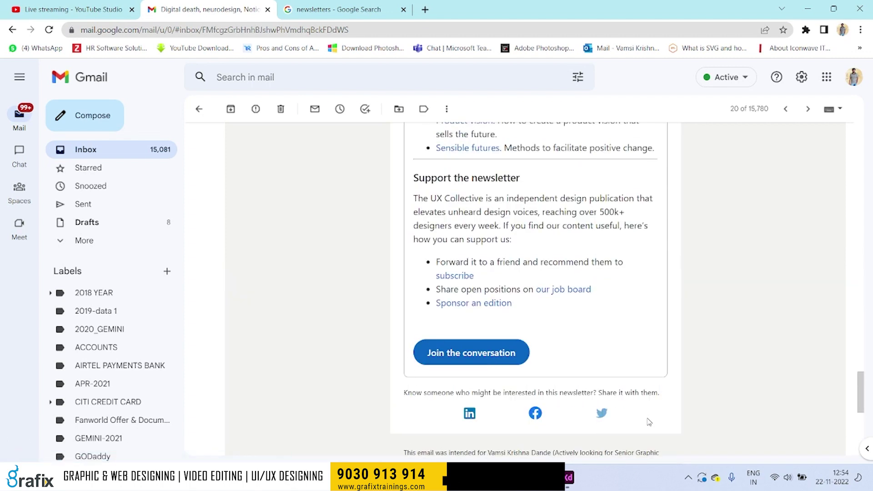
pyautogui.moveTo(481, 421); pyautogui.dragTo(459, 418)
pyautogui.moveTo(410, 404); pyautogui.dragTo(683, 387)
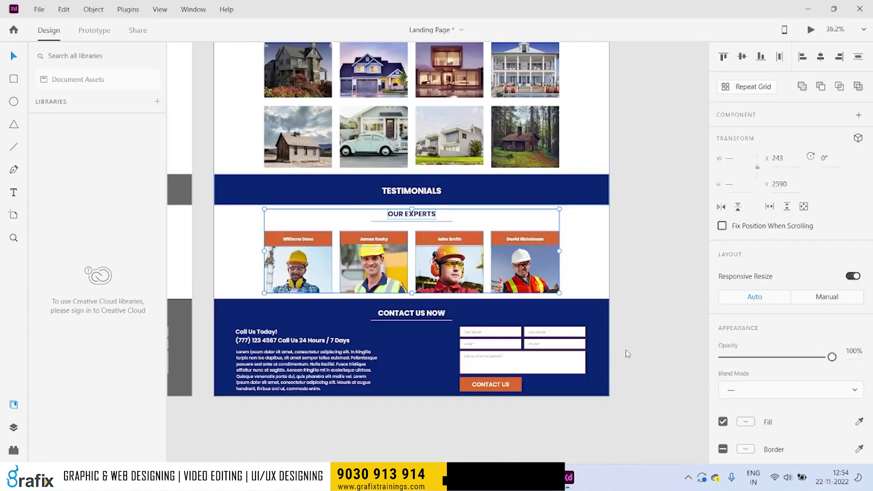
pyautogui.scroll(3, 410, 343)
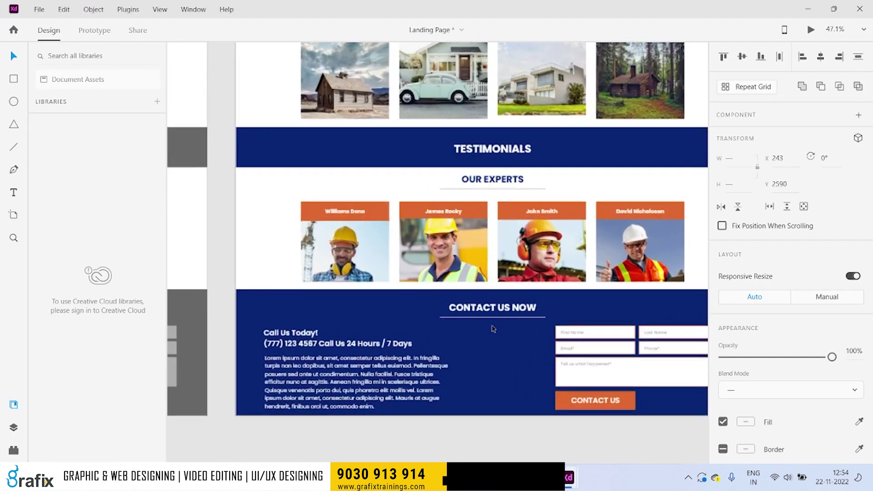
pyautogui.click(495, 313)
pyautogui.scroll(-1, 496, 278)
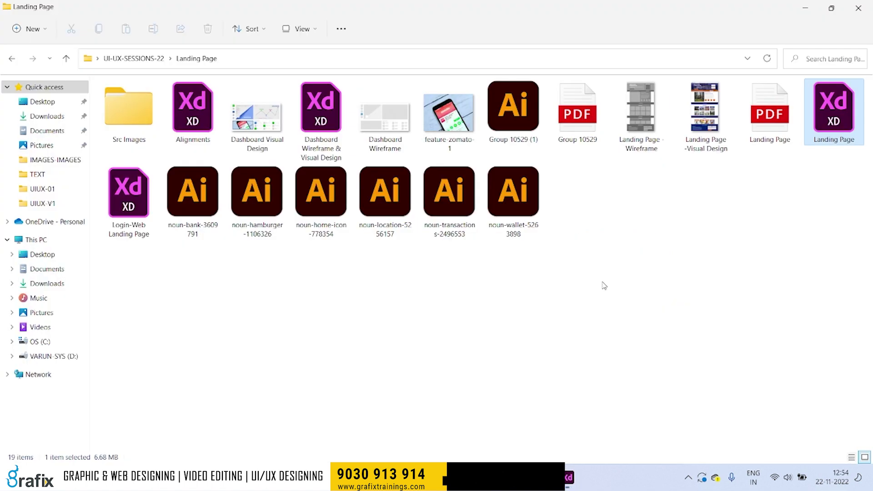
# Go up to UI-UX-SESSIONS-22, open the Website Design XD folder, then return to Adobe XD.
pyautogui.click(604, 286)
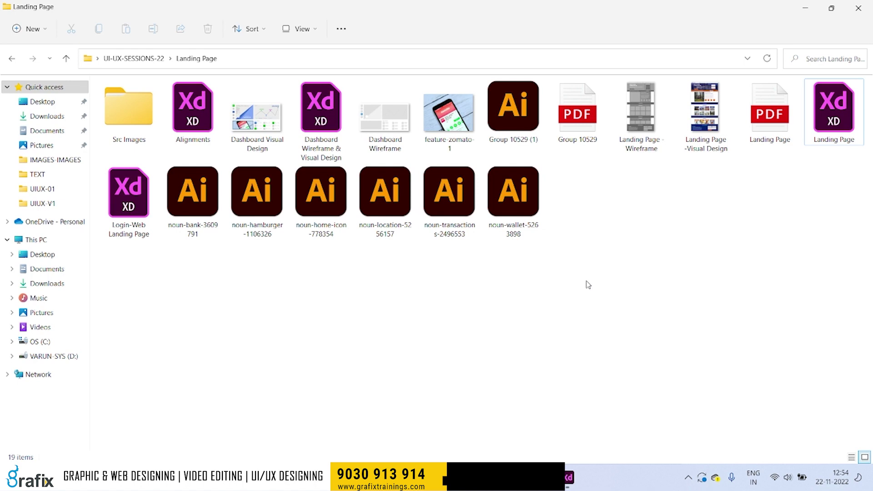
pyautogui.hotkey('alt', 'Up')
pyautogui.doubleClick(132, 120)
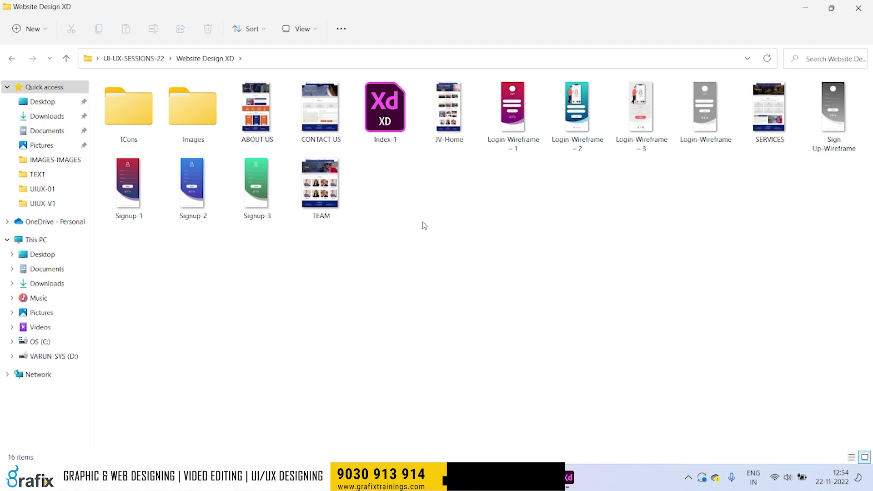
pyautogui.hotkey('alt', 'Tab')
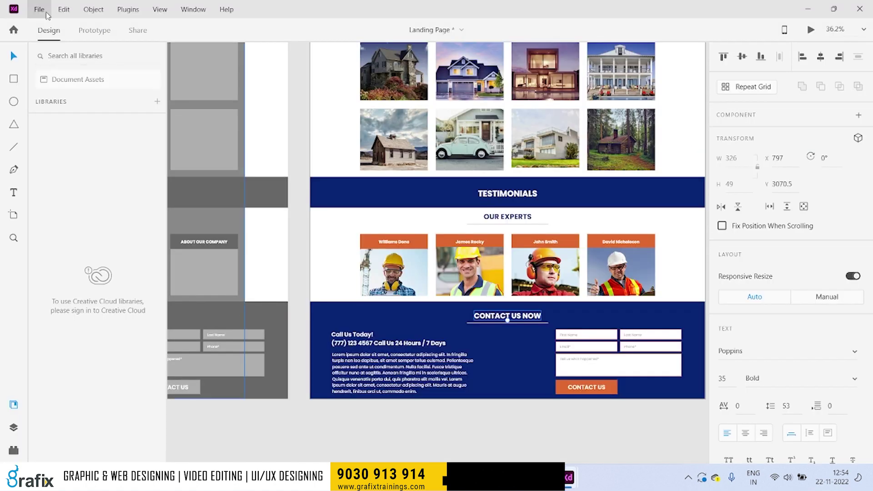
# Check File > Open Recent without opening anything, then show the desktop with Win+D.
pyautogui.click(40, 9)
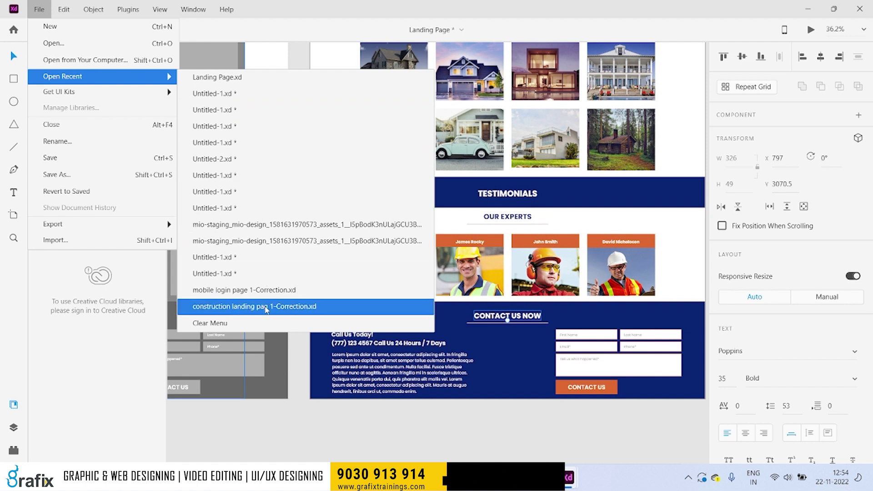
pyautogui.click(384, 413)
pyautogui.press('super+d')
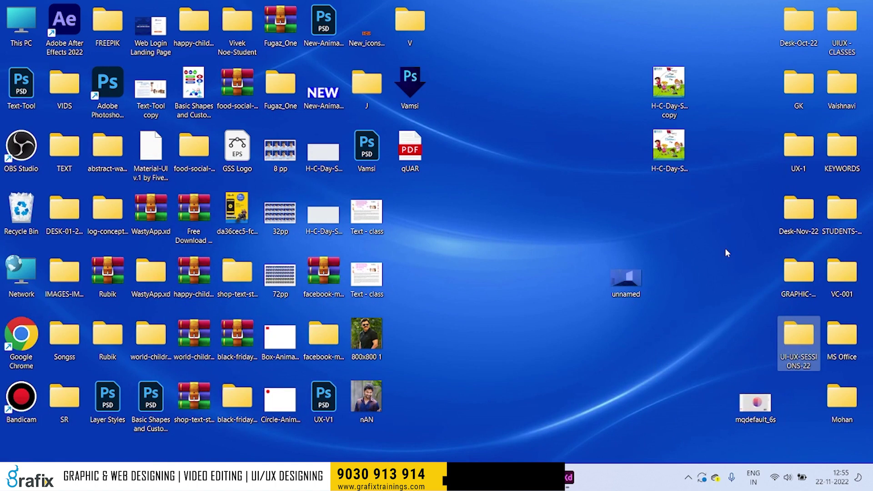
# Close the UI-UX-SESSIONS-22 folder, quit the Creative Cloud error, and open File Explorer.
pyautogui.doubleClick(792, 330)
pyautogui.click(812, 4)
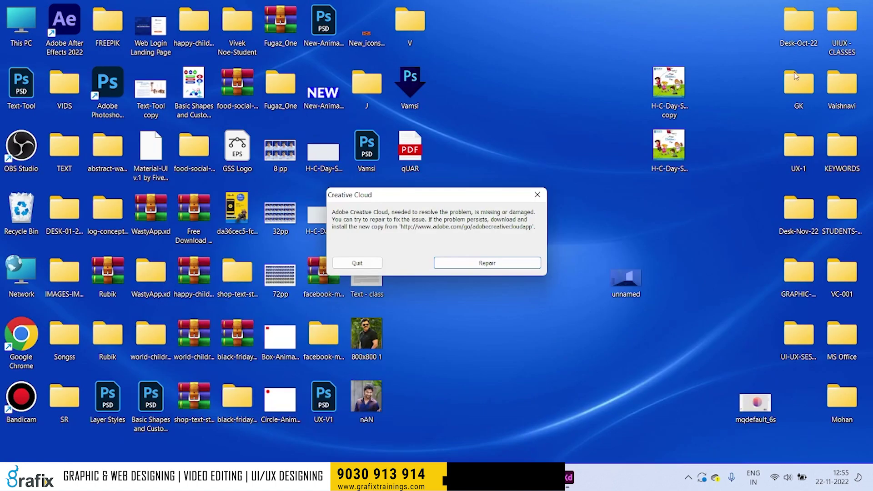
pyautogui.click(356, 264)
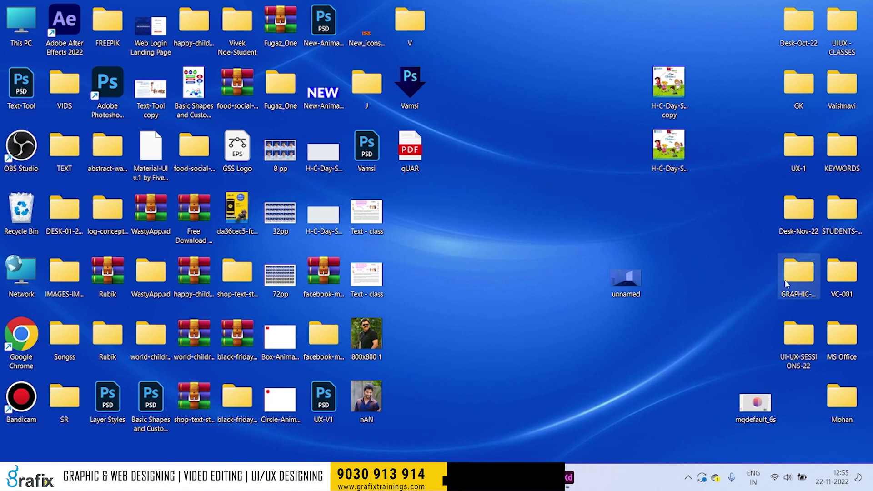
pyautogui.press('super+e')
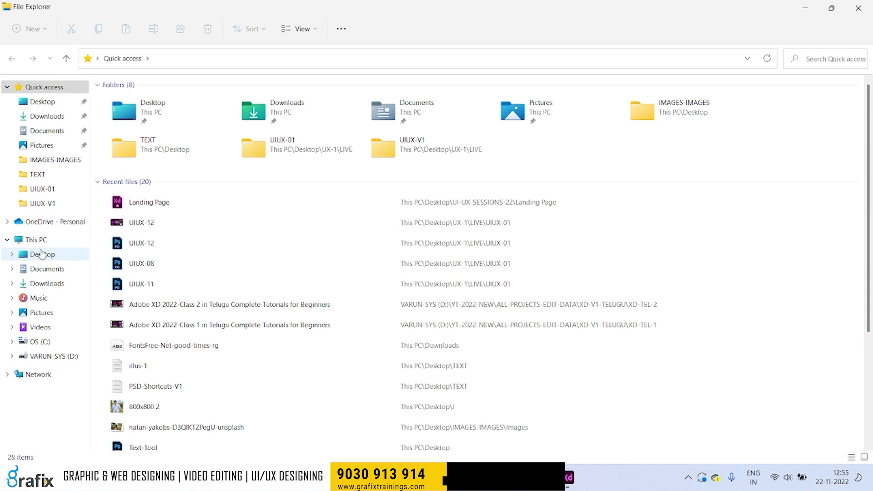
# Search the Desktop for 'lo' and open the mobile login page design file.
pyautogui.click(42, 254)
pyautogui.click(831, 64)
pyautogui.write('lo')
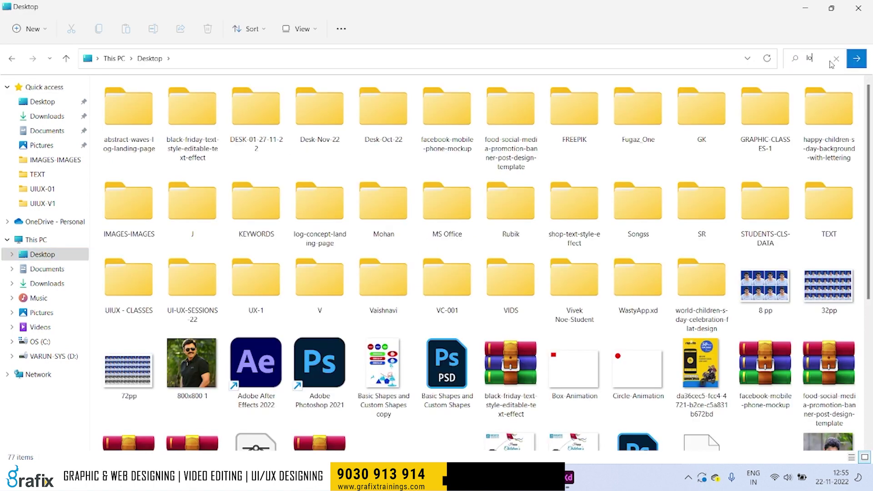
pyautogui.press('Tab')
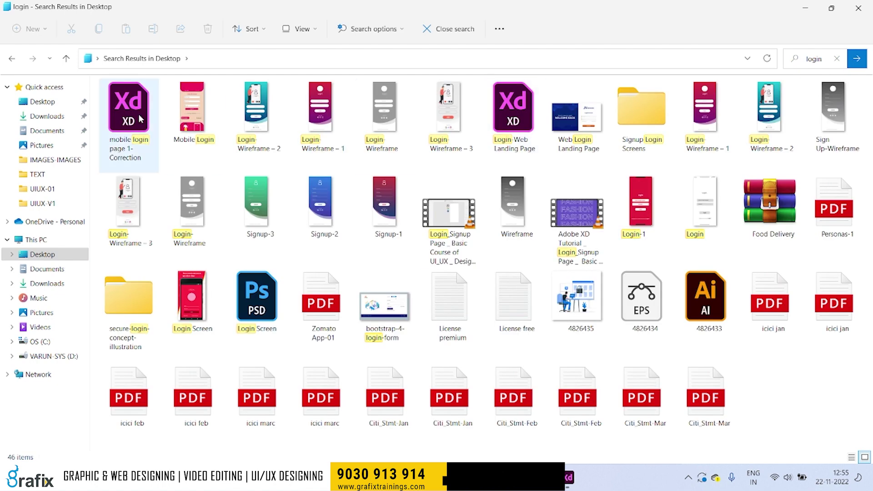
pyautogui.click(127, 118)
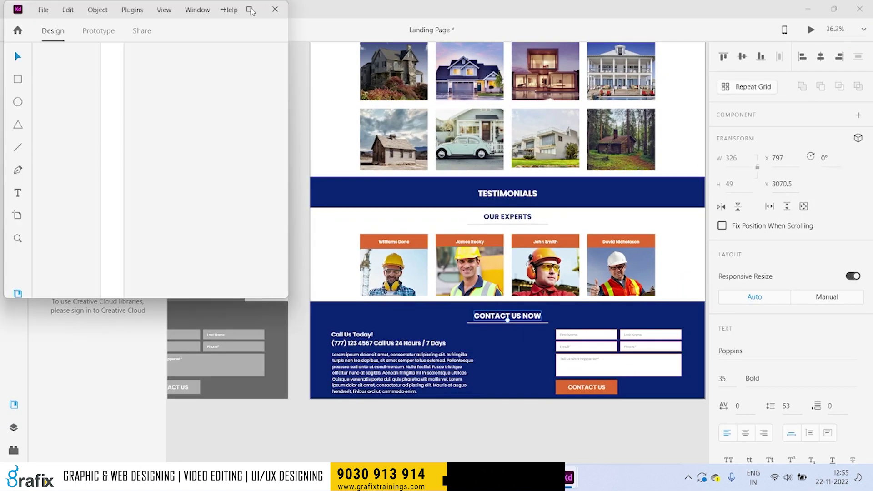
pyautogui.click(251, 10)
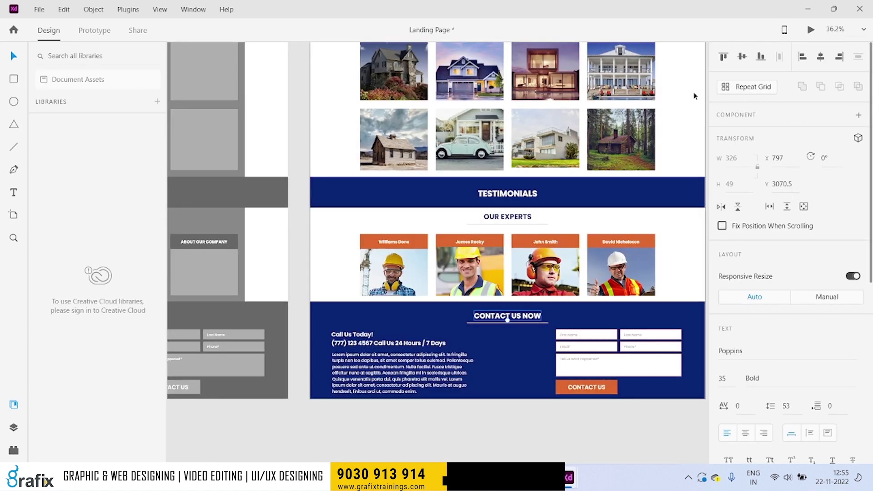
pyautogui.hotkey('alt', 'Tab')
# Search the Desktop for 'signup' and open the Signup wireframe and Visual Design XD file.
pyautogui.click(814, 58)
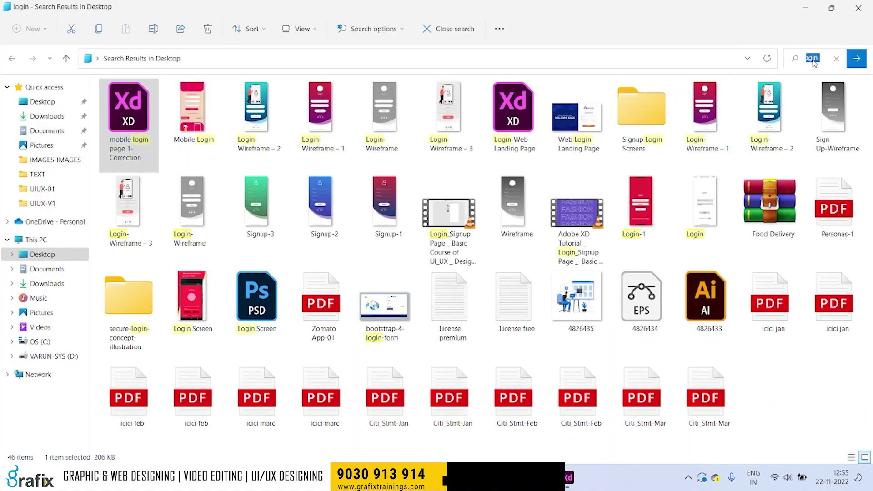
pyautogui.write('sig')
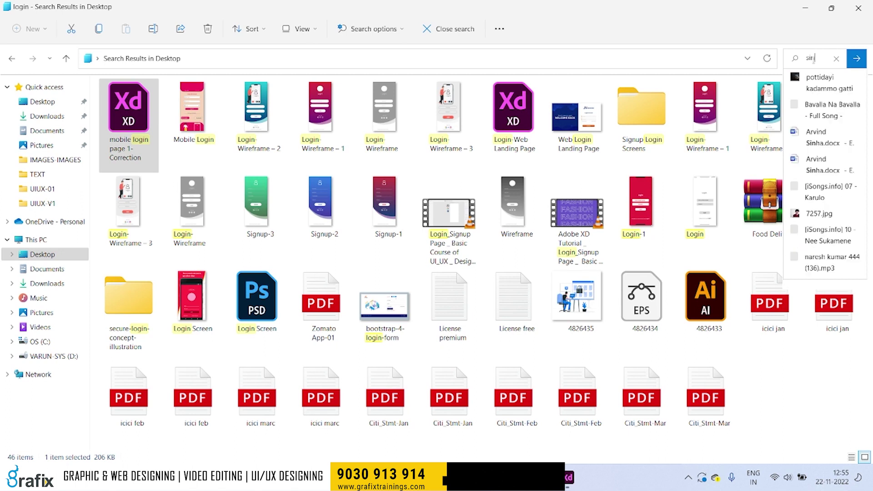
pyautogui.write('nup')
pyautogui.hotkey('ctrl', 'a')
pyautogui.press('BackSpace')
pyautogui.write('sig')
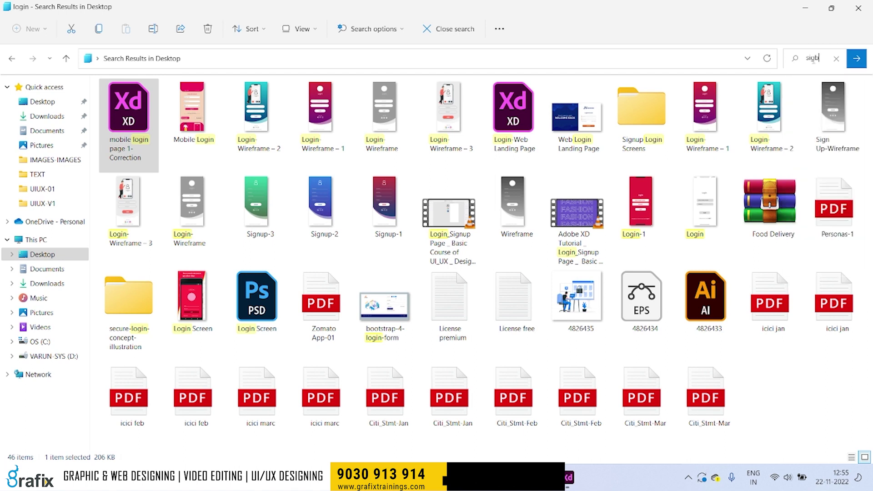
pyautogui.press('BackSpace')
pyautogui.write('nu')
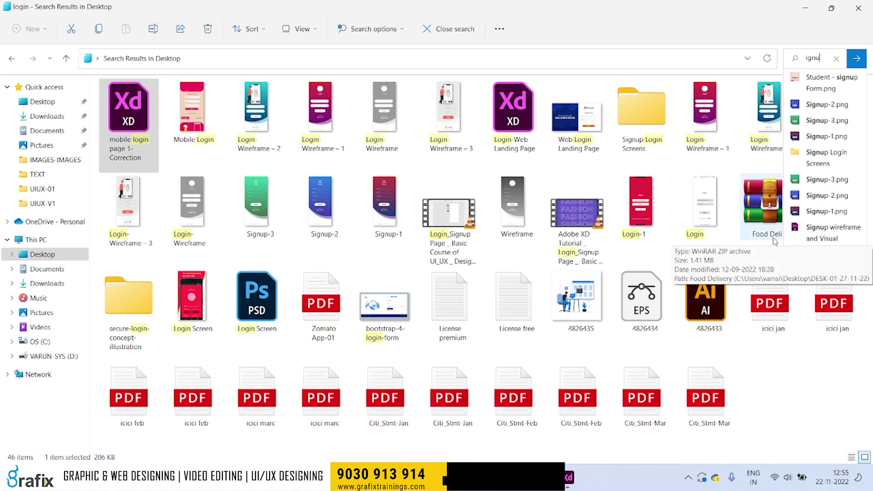
pyautogui.write('p')
pyautogui.press('Return')
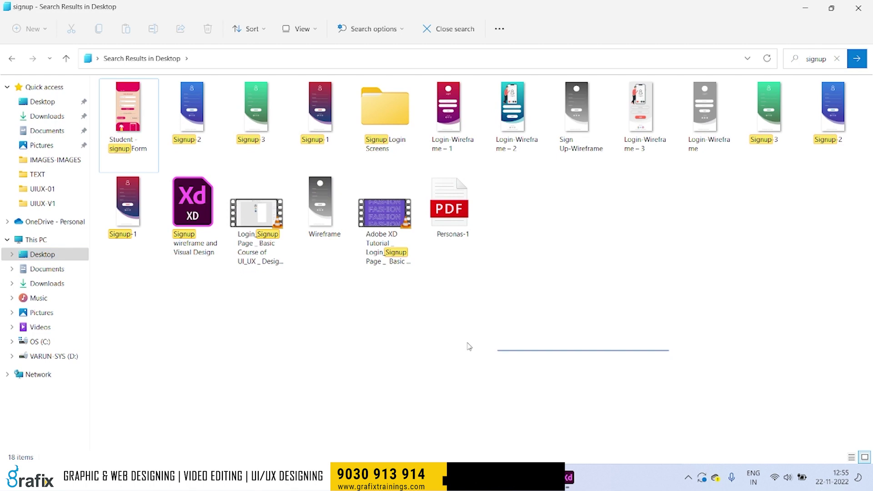
pyautogui.doubleClick(192, 204)
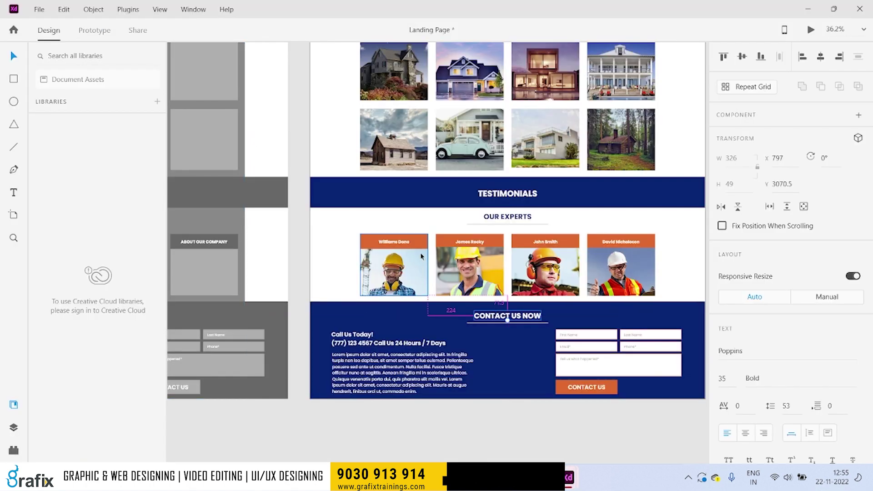
# Paste the Google, Facebook and Instagram icons from Login-Wireframe-3 into Untitled-1 beside the artboard.
pyautogui.keyDown('ctrl'); pyautogui.scroll(-3, 288, 186); pyautogui.keyUp('ctrl')
pyautogui.keyDown('ctrl'); pyautogui.scroll(3, 289, 186); pyautogui.keyUp('ctrl')
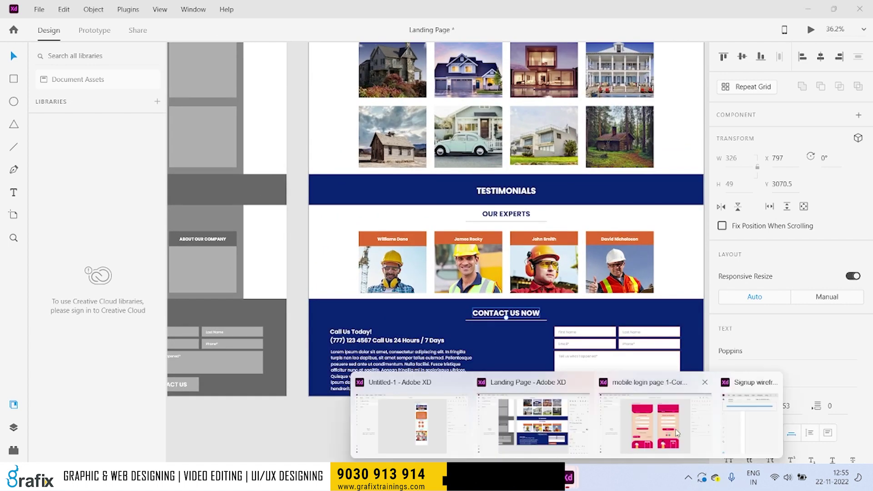
pyautogui.click(741, 431)
pyautogui.click(272, 27)
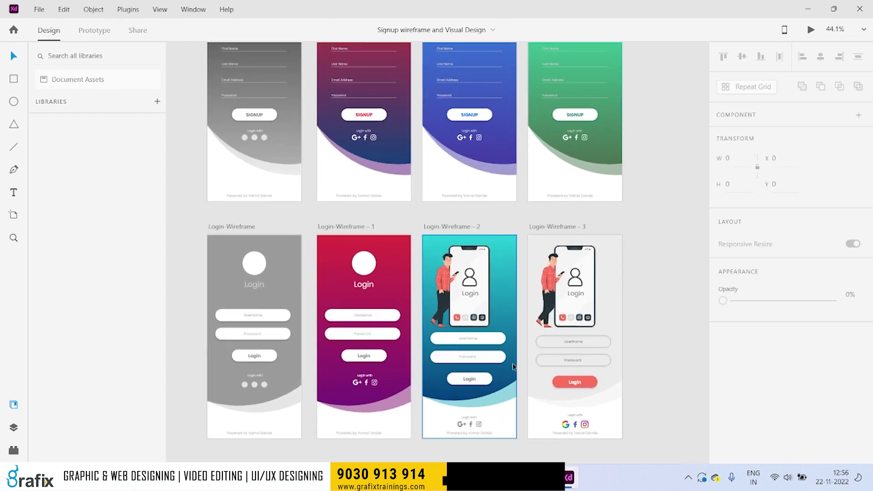
pyautogui.keyDown('ctrl'); pyautogui.scroll(5, 560, 348); pyautogui.keyUp('ctrl')
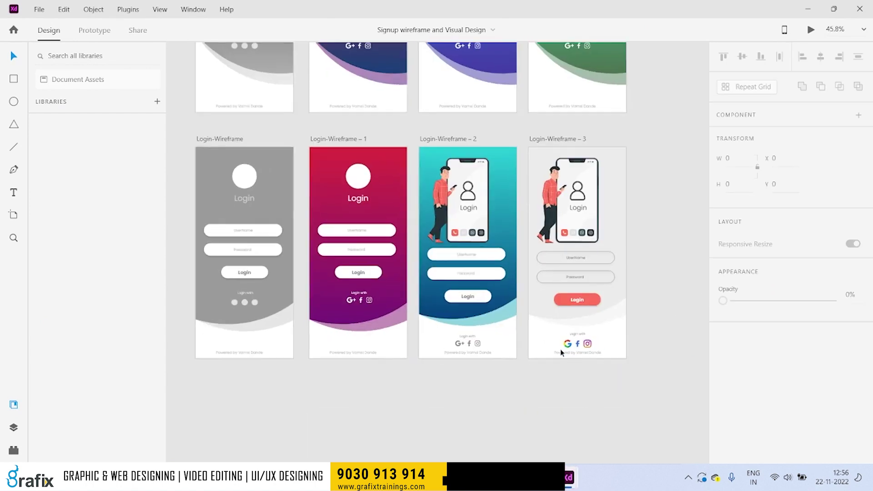
pyautogui.click(595, 339)
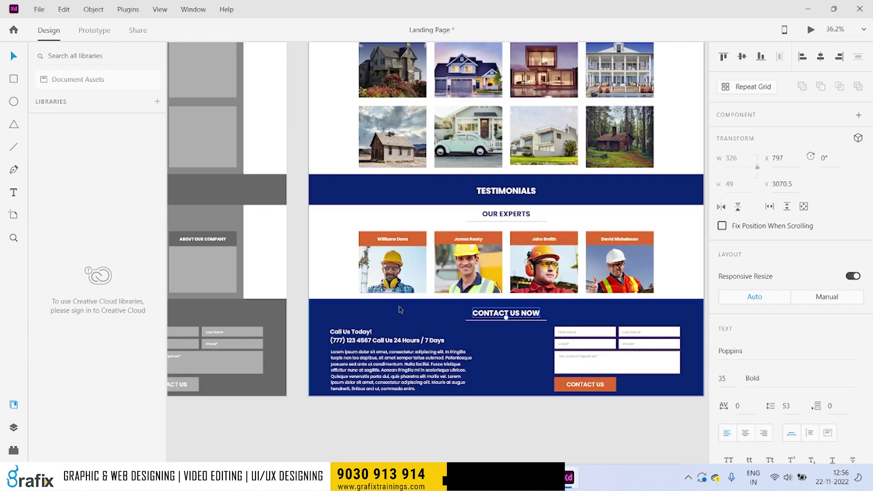
pyautogui.hotkey('alt', 'Tab')
pyautogui.hotkey('alt', 'Tab')
pyautogui.hotkey('alt', 'Tab')
pyautogui.hotkey('alt', 'Tab')
pyautogui.hotkey('alt', 'Tab')
pyautogui.hotkey('alt', 'Tab')
pyautogui.hotkey('alt', 'Tab')
pyautogui.scroll(4, 515, 403)
pyautogui.scroll(2, 543, 400)
pyautogui.hotkey('ctrl', 'v')
# Move the pasted footer aside and delete its pink rectangle and faint background circle.
pyautogui.moveTo(471, 341)
pyautogui.mouseDown()
pyautogui.moveTo(295, 315)
pyautogui.moveTo(259, 322)
pyautogui.mouseUp()
pyautogui.hscroll(-3, 444, 314)
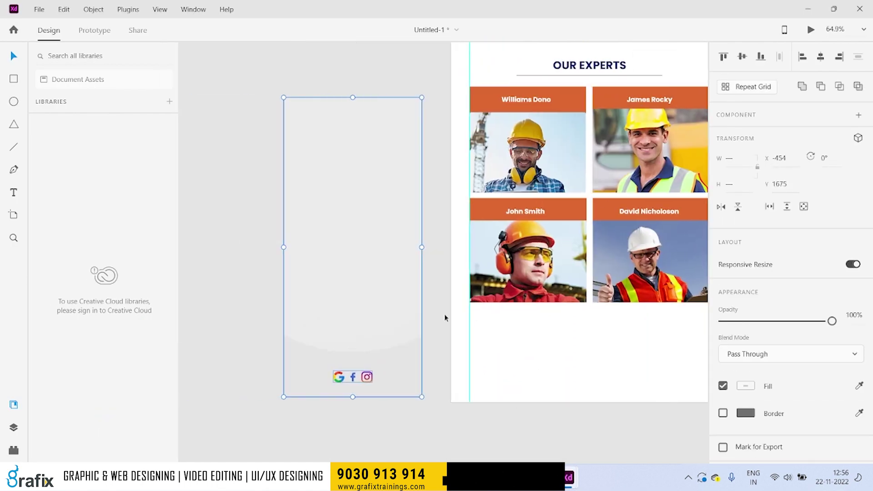
pyautogui.click(398, 431)
pyautogui.click(413, 270)
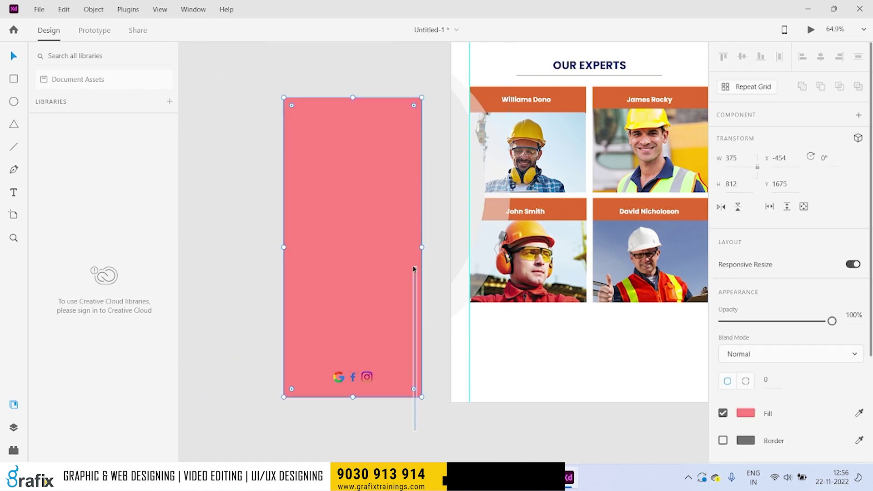
pyautogui.press('Delete')
pyautogui.moveTo(341, 241); pyautogui.dragTo(439, 319)
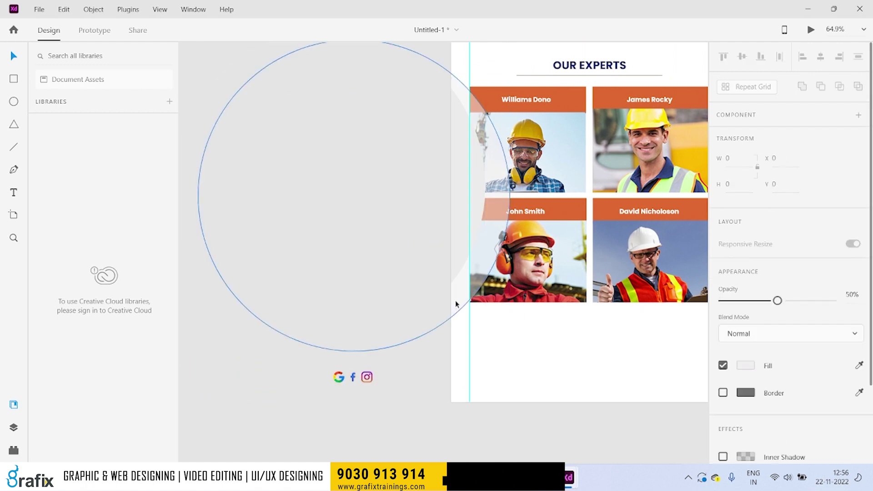
pyautogui.click(427, 291)
pyautogui.click(461, 265)
pyautogui.press('Delete')
# Place the social icons below the expert photos and paste the Gmail sharing sentence there.
pyautogui.moveTo(391, 361)
pyautogui.mouseDown()
pyautogui.moveTo(572, 336)
pyautogui.moveTo(554, 338)
pyautogui.mouseUp()
pyautogui.click(402, 290)
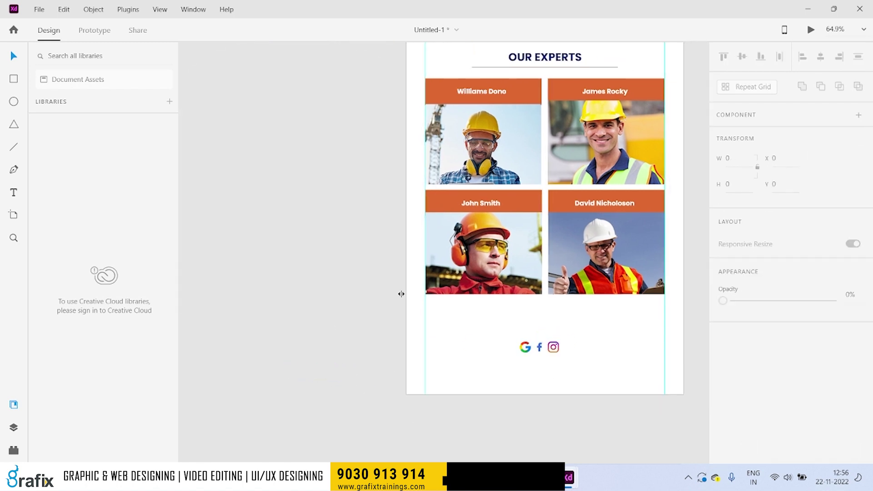
pyautogui.hotkey('alt', 'Tab')
pyautogui.hotkey('alt', 'Tab')
pyautogui.hotkey('alt', 'Tab')
pyautogui.hotkey('alt', 'Tab')
pyautogui.hotkey('alt', 'Tab')
pyautogui.hotkey('alt', 'Tab')
pyautogui.hotkey('alt', 'Tab')
pyautogui.moveTo(659, 393); pyautogui.dragTo(405, 393)
pyautogui.hotkey('alt', 'Tab')
pyautogui.write('Know someone who might be interested in this newsletter? Share it with them.')
pyautogui.moveTo(418, 220); pyautogui.dragTo(473, 337)
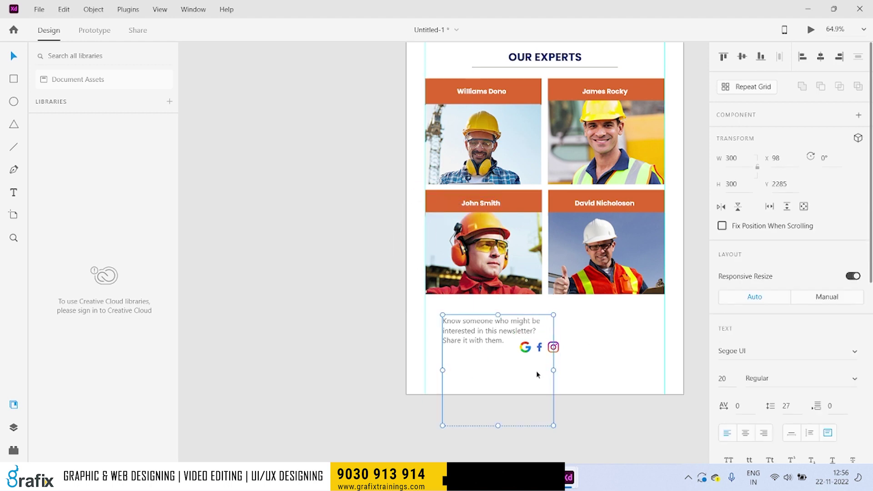
# Re-paste the sharing sentence and set it to Poppins 18 Regular.
pyautogui.doubleClick(484, 342)
pyautogui.press('Escape')
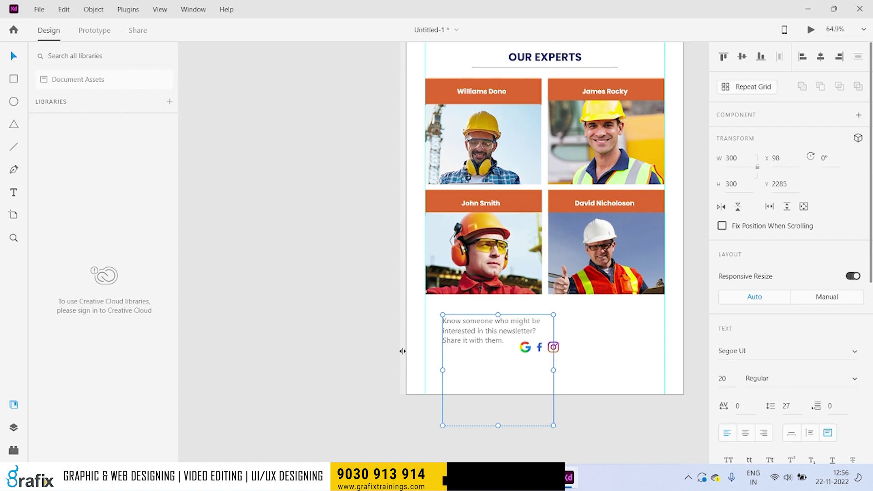
pyautogui.press('Delete')
pyautogui.hotkey('ctrl', 'z')
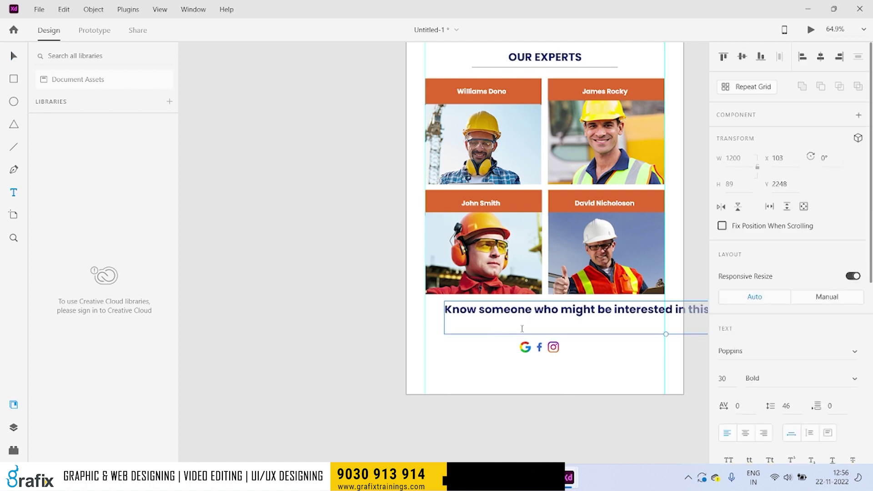
pyautogui.keyDown('ctrl'); pyautogui.scroll(-5, 620, 314); pyautogui.keyUp('ctrl')
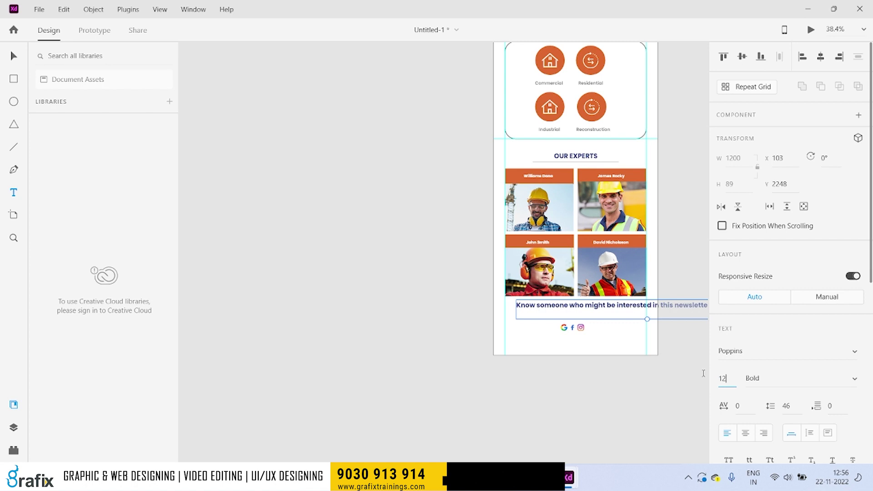
pyautogui.press('Return')
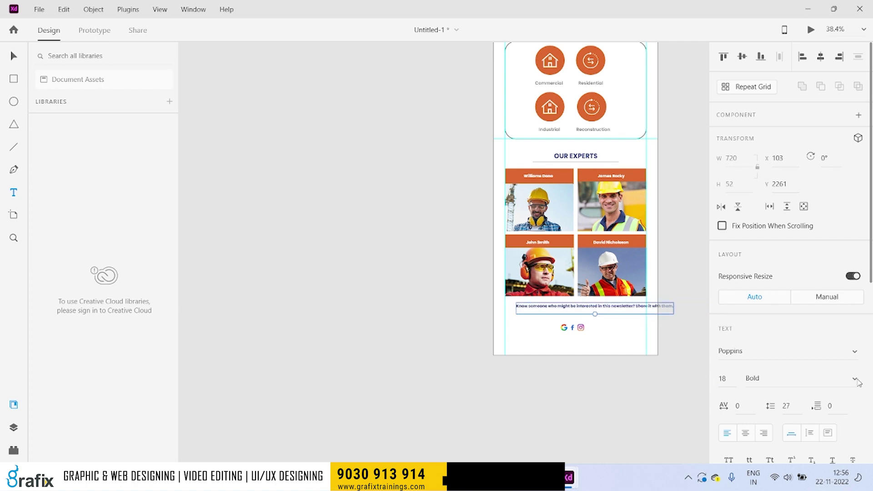
pyautogui.click(855, 379)
pyautogui.click(800, 239)
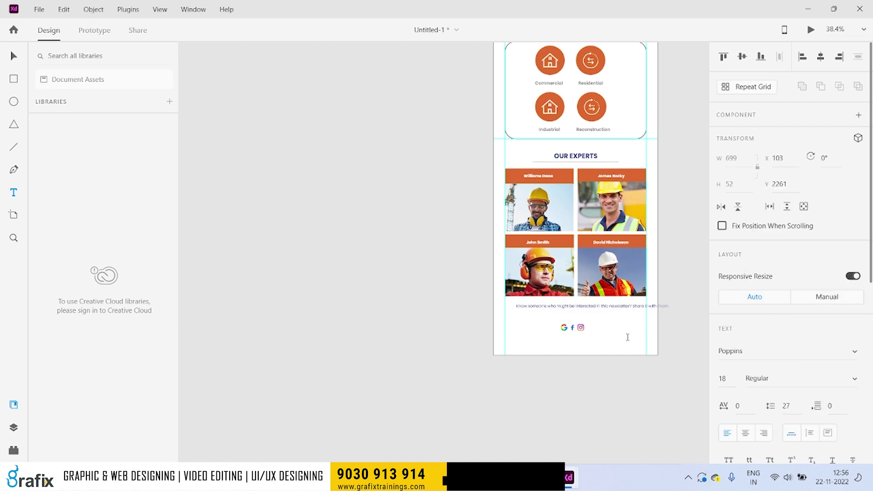
# Add a full stop at the end of the sharing line after 'them'.
pyautogui.keyDown('ctrl'); pyautogui.scroll(5, 627, 337); pyautogui.keyUp('ctrl')
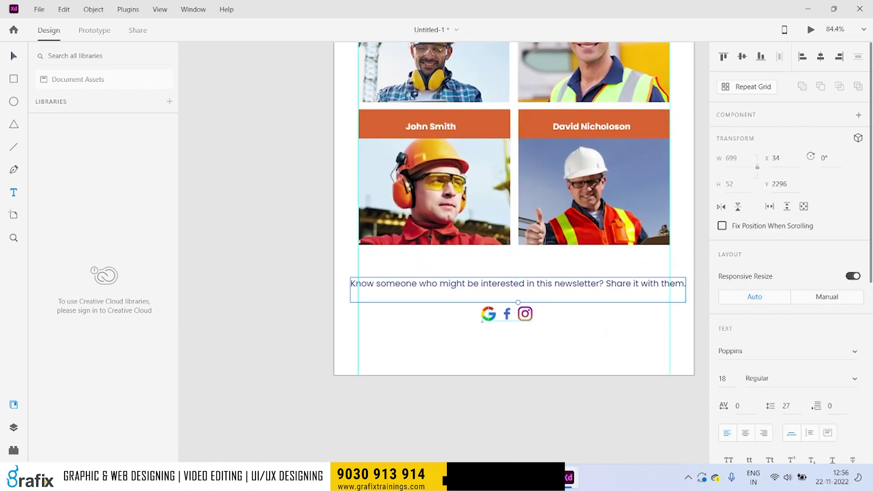
pyautogui.tripleClick(587, 284)
pyautogui.click(406, 282)
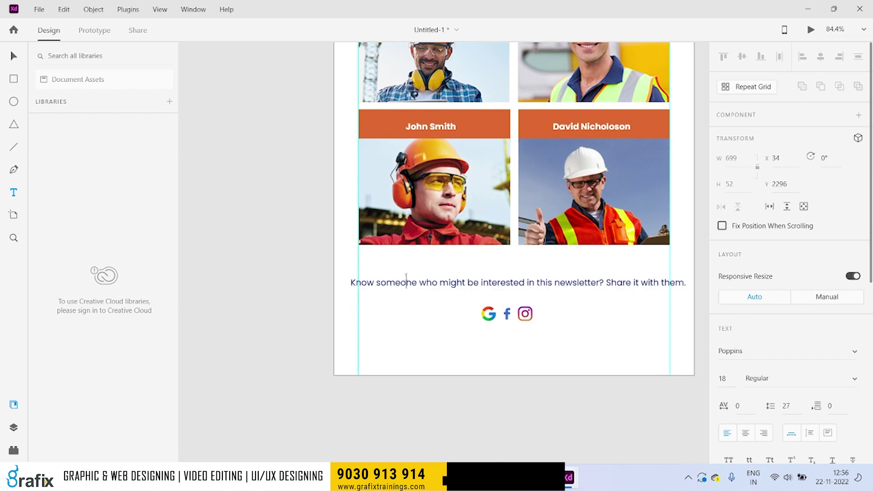
pyautogui.write('.')
pyautogui.press('Escape')
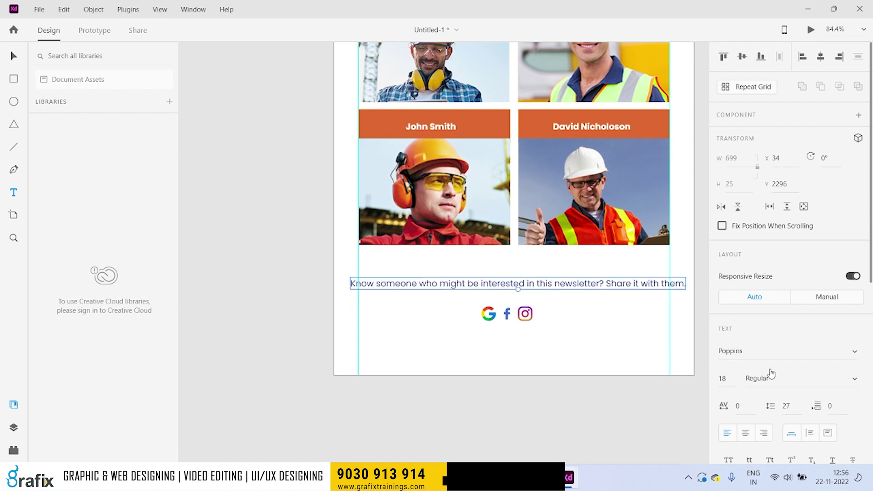
# Reduce the sharing text to size 16 and spread the Google and Instagram icons apart.
pyautogui.click(729, 377)
pyautogui.press('Return')
pyautogui.moveTo(459, 288)
pyautogui.mouseDown()
pyautogui.moveTo(483, 285)
pyautogui.moveTo(476, 295)
pyautogui.mouseUp()
pyautogui.click(497, 334)
pyautogui.moveTo(471, 325); pyautogui.dragTo(471, 325)
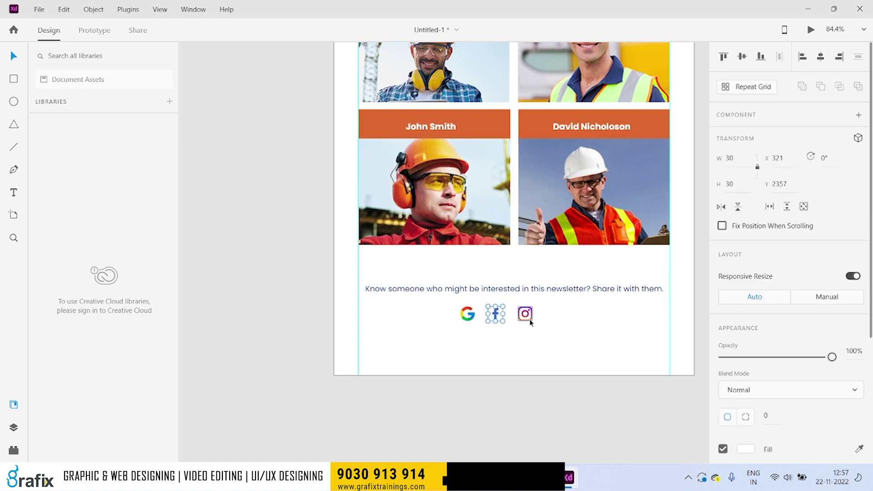
pyautogui.moveTo(526, 316); pyautogui.dragTo(539, 317)
# Centre the three icons horizontally under the sharing text and move both up toward the photos.
pyautogui.moveTo(566, 343); pyautogui.dragTo(456, 310)
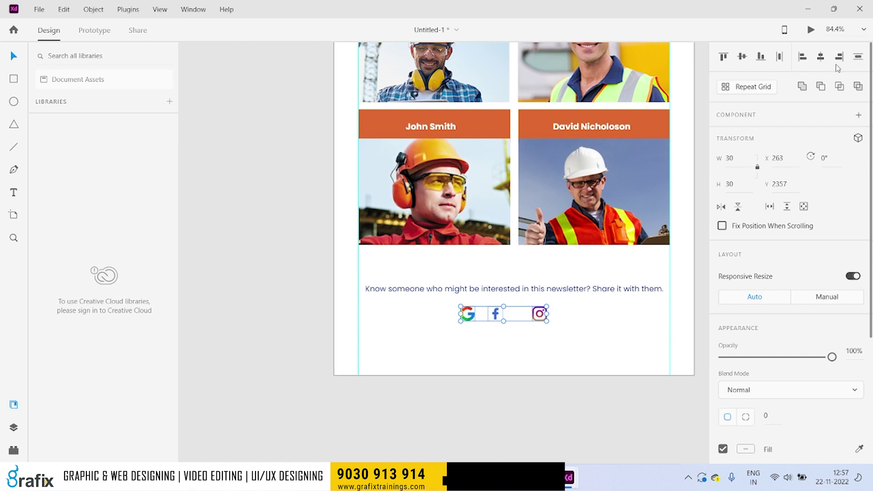
pyautogui.click(636, 313)
pyautogui.moveTo(569, 342); pyautogui.dragTo(463, 314)
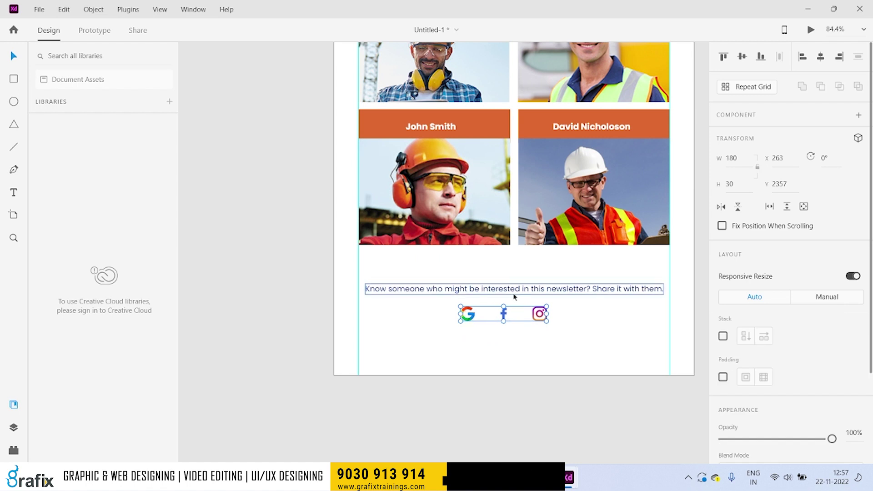
pyautogui.keyDown('shift'); pyautogui.click(500, 288); pyautogui.keyUp('shift')
pyautogui.click(820, 60)
pyautogui.click(594, 362)
pyautogui.moveTo(558, 339); pyautogui.dragTo(433, 281)
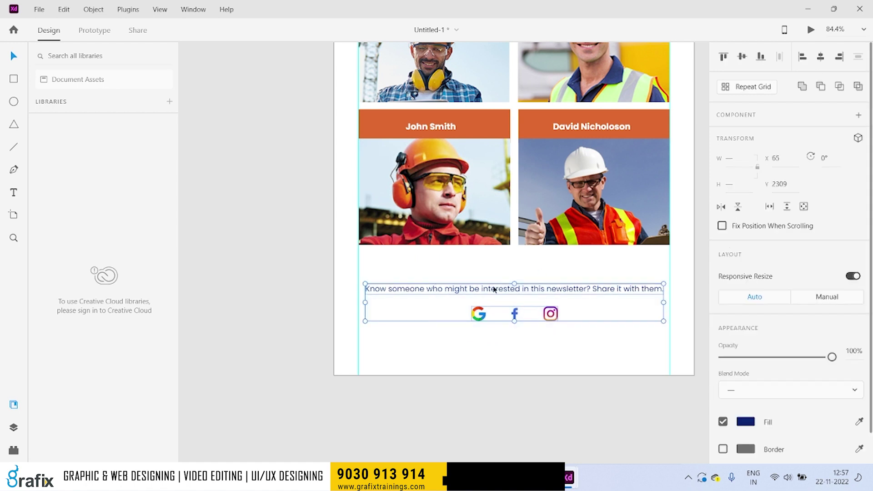
pyautogui.moveTo(494, 289); pyautogui.dragTo(495, 268)
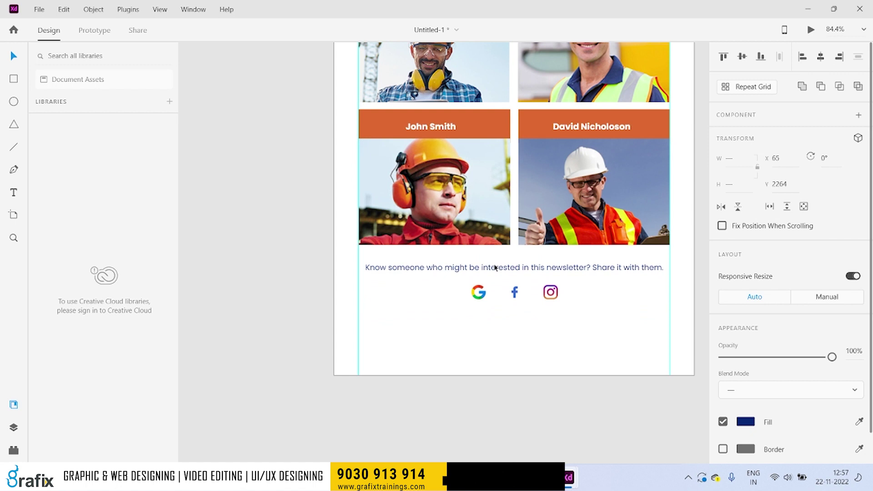
pyautogui.click(512, 332)
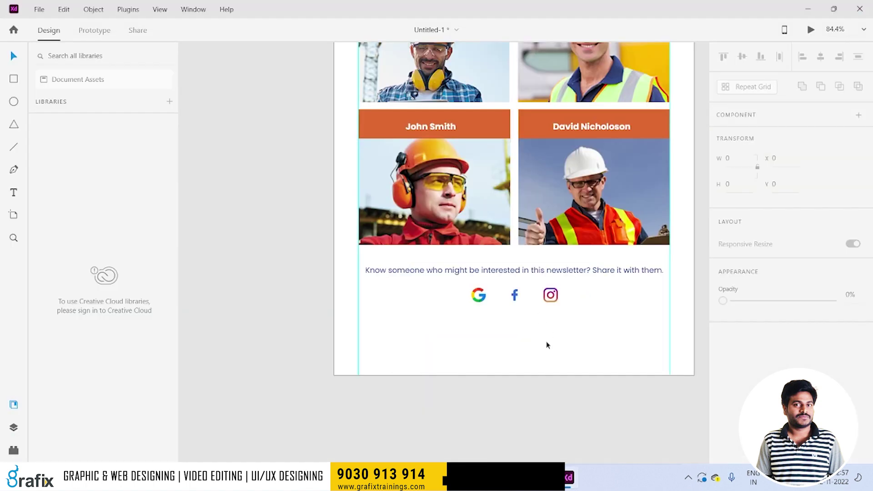
pyautogui.moveTo(610, 343); pyautogui.dragTo(458, 260)
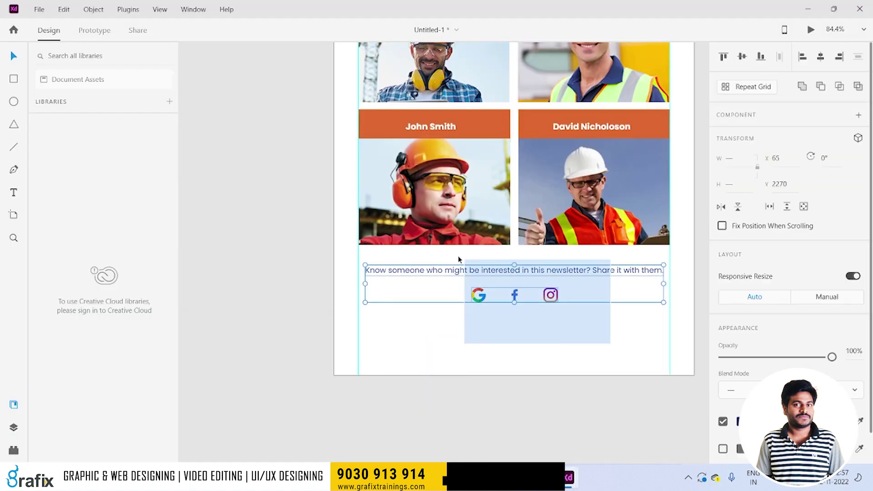
# Rename the artboard to 'Email NewsLetter'.
pyautogui.click(505, 339)
pyautogui.scroll(-5, 505, 327)
pyautogui.scroll(2, 518, 313)
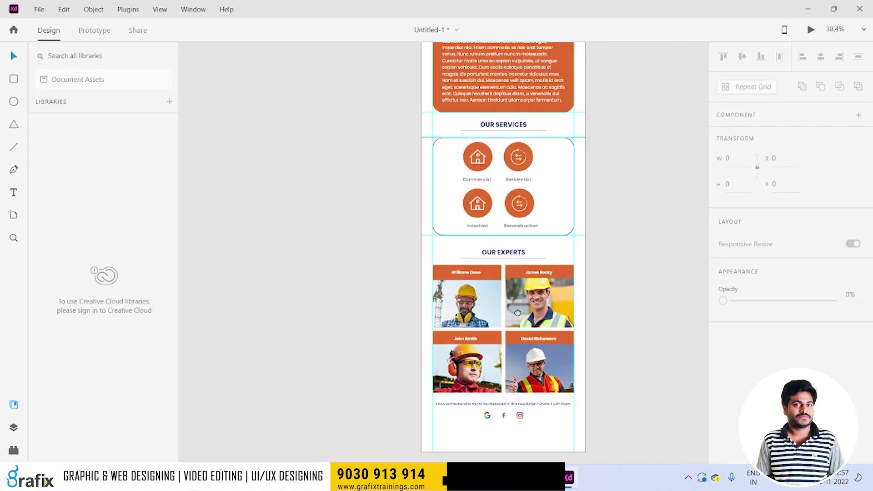
pyautogui.scroll(-3, 517, 313)
pyautogui.click(473, 66)
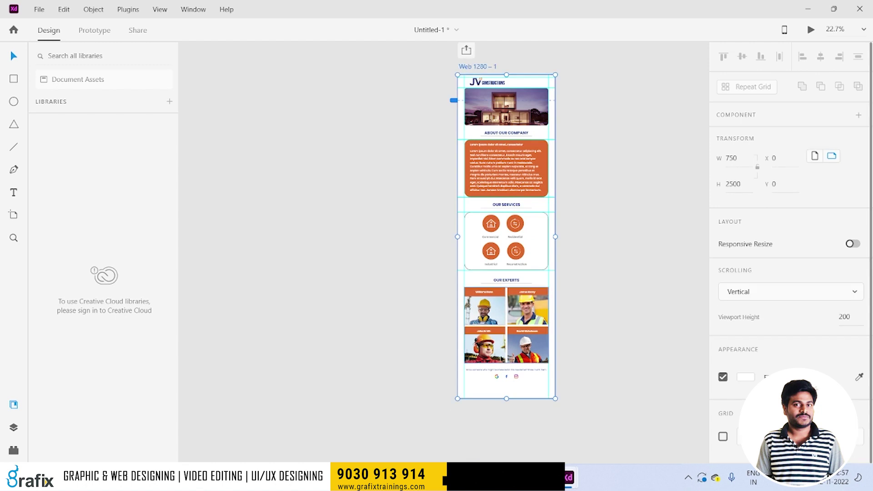
pyautogui.click(506, 396)
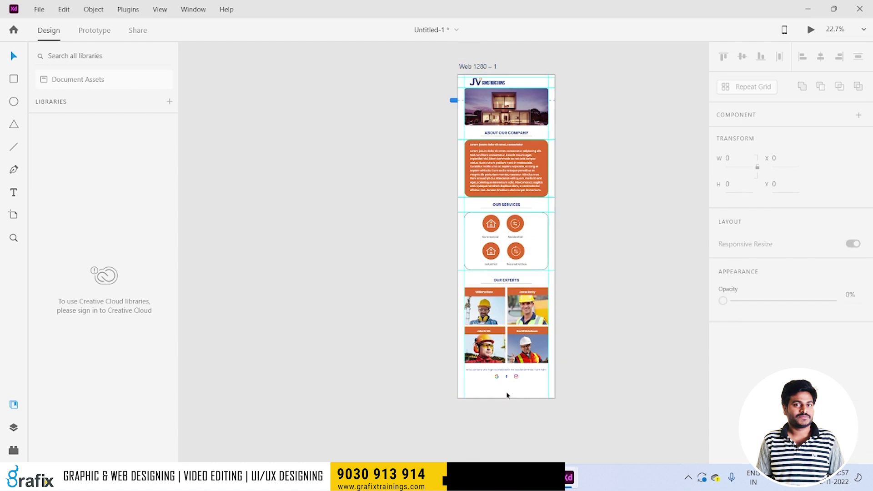
pyautogui.doubleClick(475, 67)
pyautogui.write('Email NewsLetter')
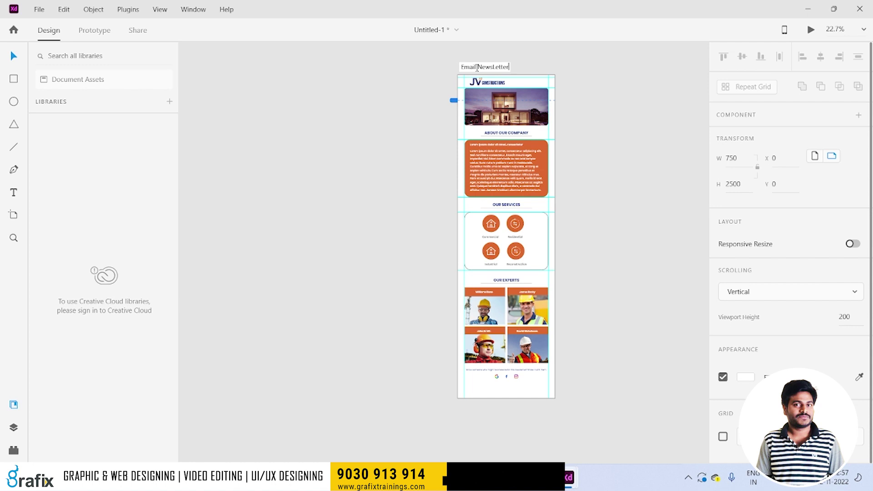
pyautogui.press('Return')
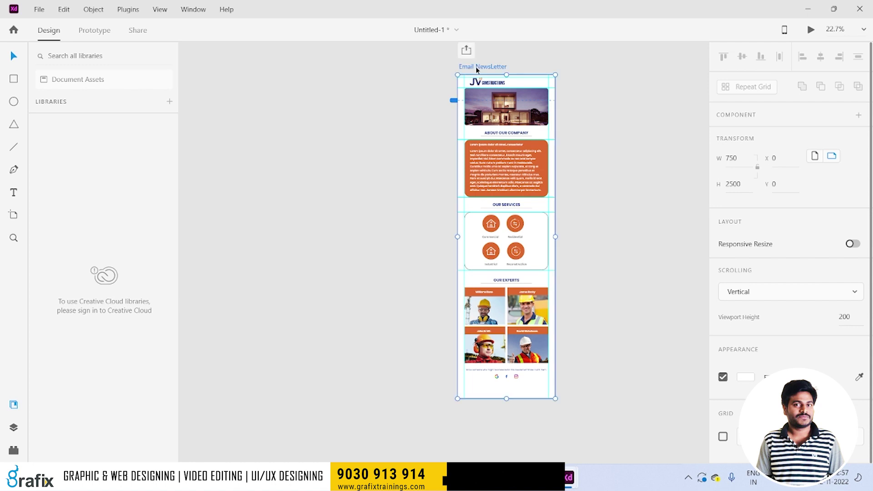
# Shorten the artboard to 2392 high so it ends just below the social icons.
pyautogui.scroll(2, 573, 123)
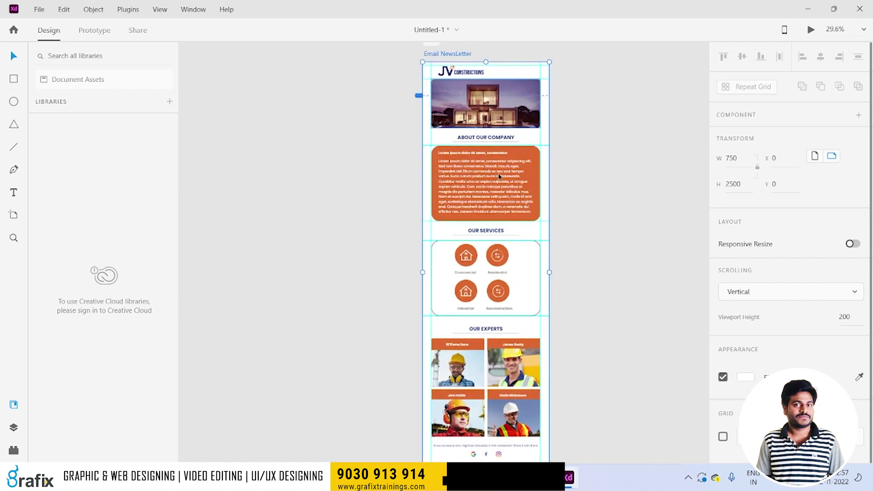
pyautogui.scroll(-3, 529, 413)
pyautogui.moveTo(486, 419); pyautogui.dragTo(486, 401)
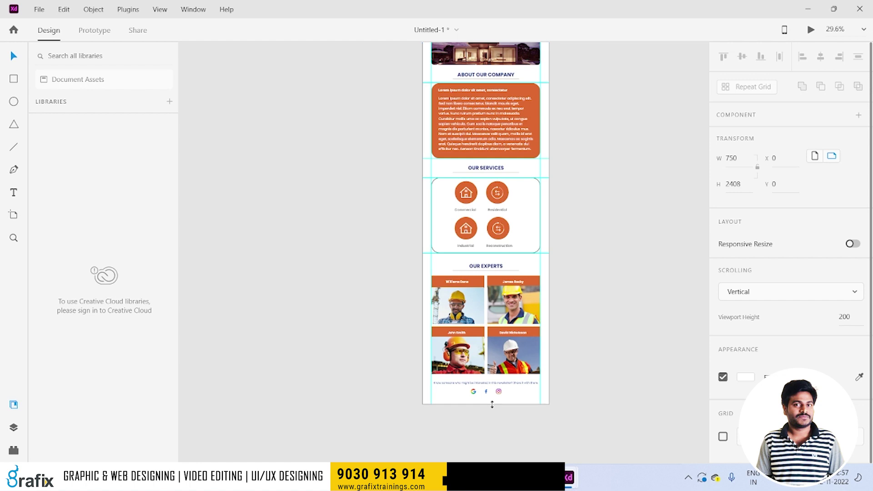
pyautogui.click(500, 420)
pyautogui.scroll(5, 500, 396)
# Group the share-it line and the Google, Facebook and Instagram icons with Ctrl+G.
pyautogui.scroll(1, 500, 397)
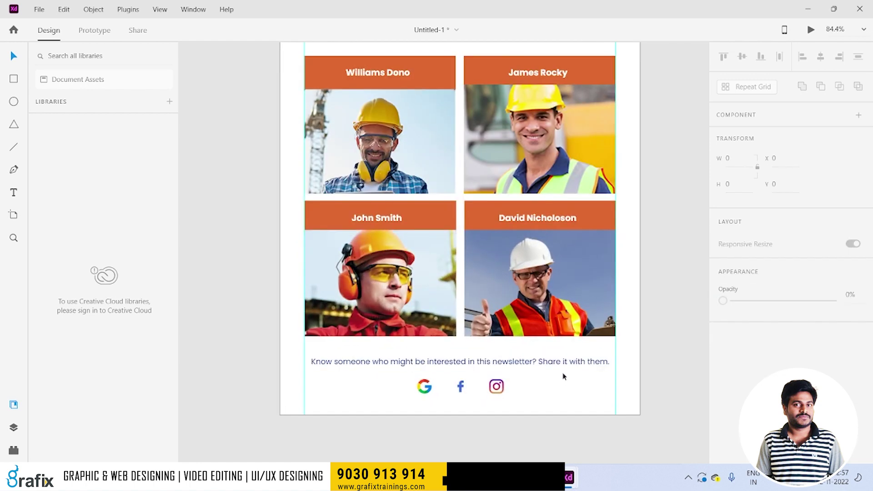
pyautogui.click(509, 381)
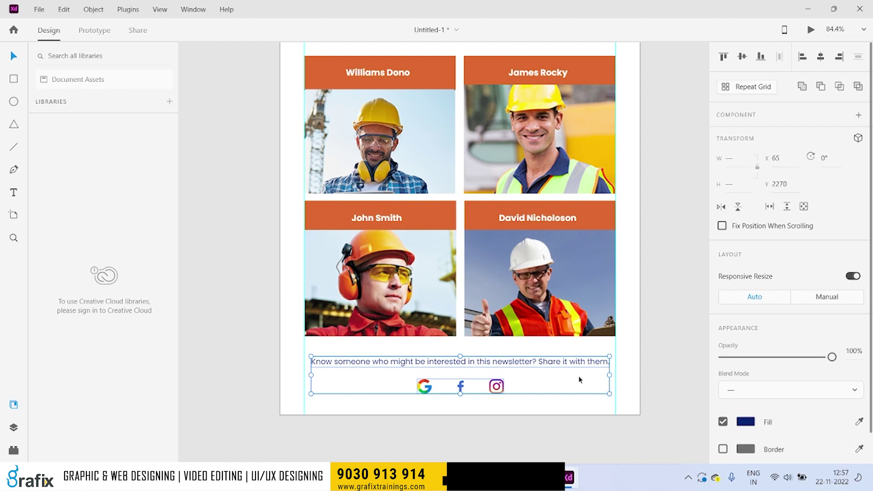
pyautogui.hotkey('ctrl', 'g')
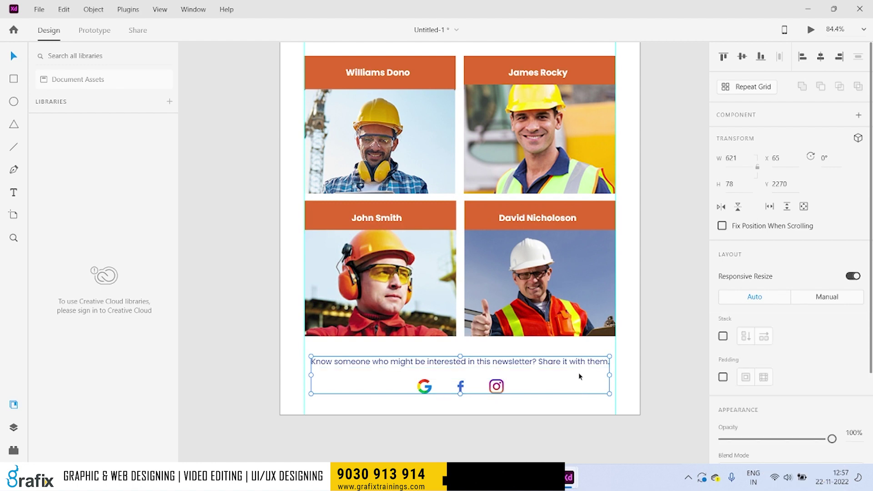
pyautogui.keyDown('ctrl'); pyautogui.scroll(-2, 577, 371); pyautogui.keyUp('ctrl')
pyautogui.keyDown('ctrl'); pyautogui.scroll(-2, 587, 369); pyautogui.keyUp('ctrl')
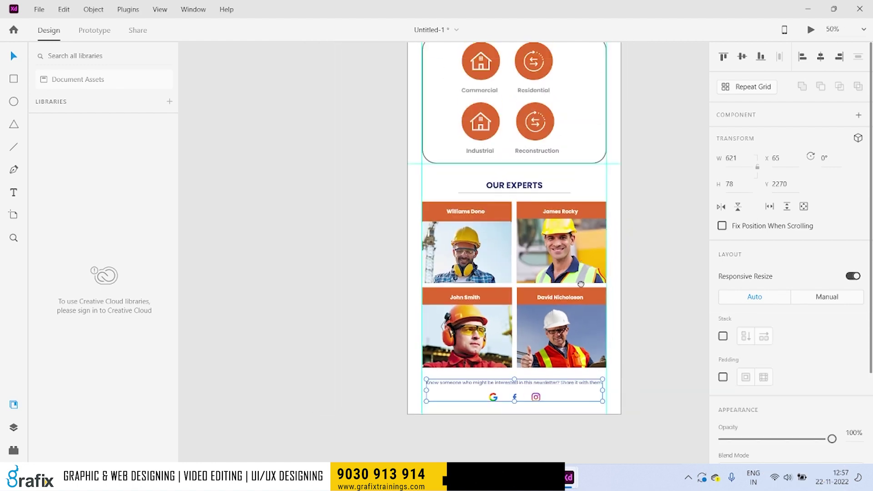
pyautogui.keyDown('ctrl'); pyautogui.scroll(-1, 587, 369); pyautogui.keyUp('ctrl')
pyautogui.moveTo(563, 207); pyautogui.dragTo(555, 308)
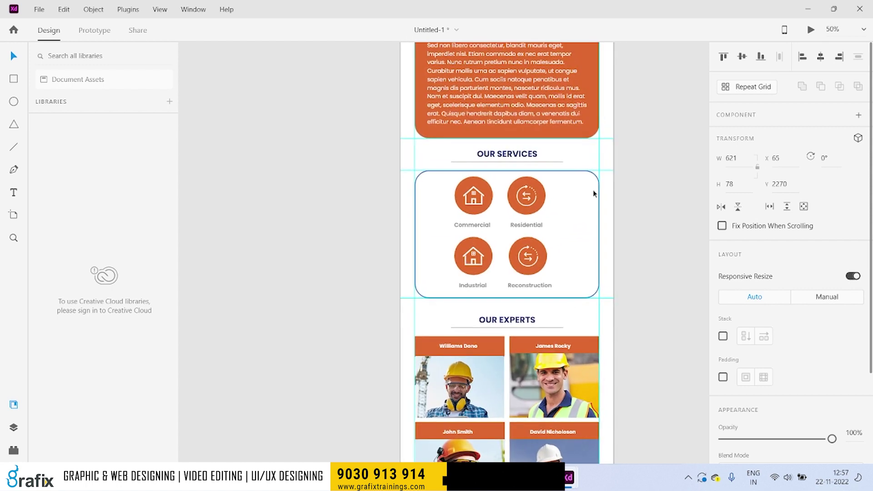
# Inspect the OUR SERVICES card and hero house image on the artboard.
pyautogui.click(589, 177)
pyautogui.scroll(4, 586, 168)
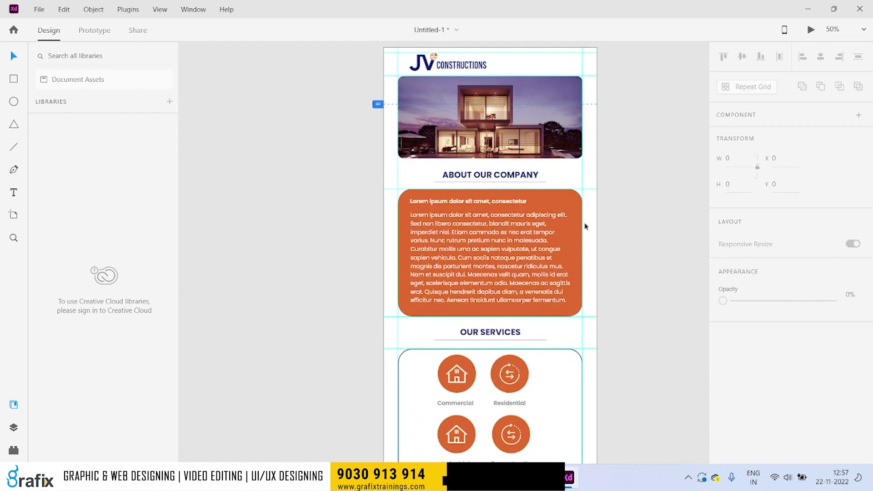
pyautogui.scroll(1, 561, 207)
pyautogui.click(525, 181)
pyautogui.keyDown('ctrl'); pyautogui.scroll(2, 525, 181); pyautogui.keyUp('ctrl')
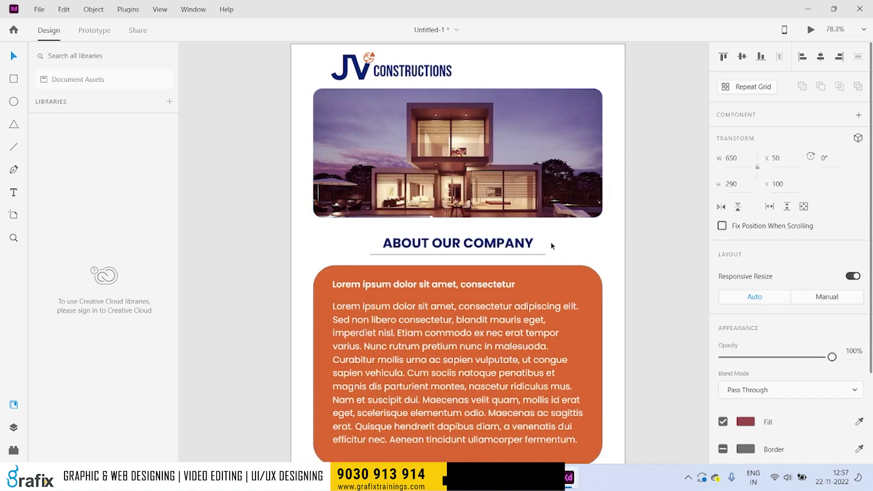
pyautogui.keyDown('ctrl'); pyautogui.scroll(-1, 550, 242); pyautogui.keyUp('ctrl')
pyautogui.click(663, 200)
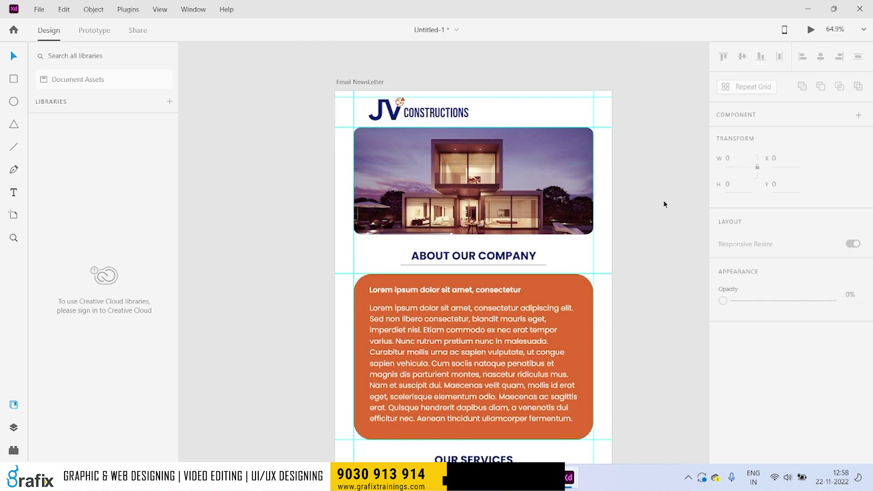
pyautogui.keyDown('ctrl'); pyautogui.scroll(-1, 552, 153); pyautogui.keyUp('ctrl')
pyautogui.keyDown('ctrl'); pyautogui.scroll(-1, 552, 153); pyautogui.keyUp('ctrl')
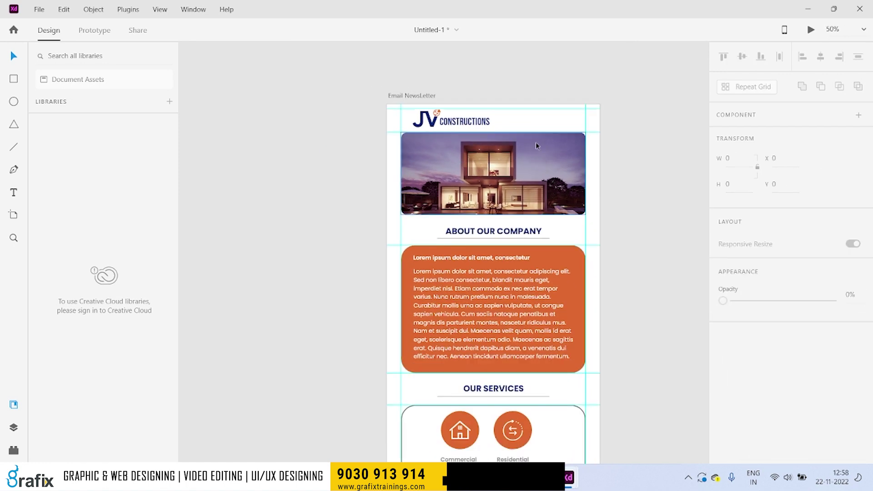
# Drag the artboard's left and right padding guides to its edges, then undo the change.
pyautogui.click(416, 96)
pyautogui.moveTo(586, 122); pyautogui.dragTo(600, 123)
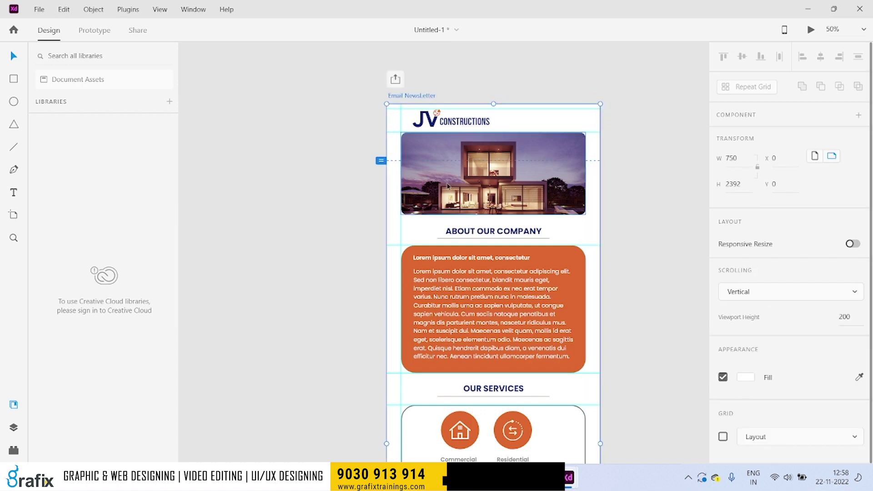
pyautogui.moveTo(401, 237); pyautogui.dragTo(387, 243)
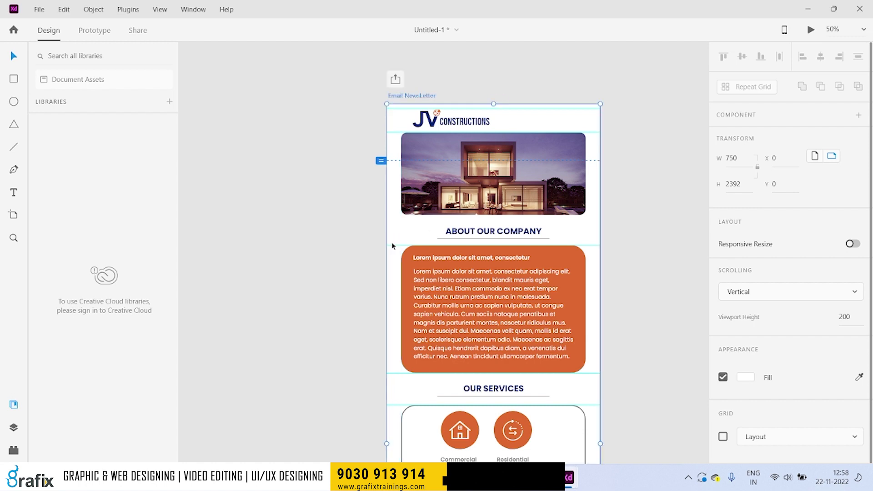
pyautogui.hotkey('ctrl', 'z')
pyautogui.hotkey('ctrl', 'z')
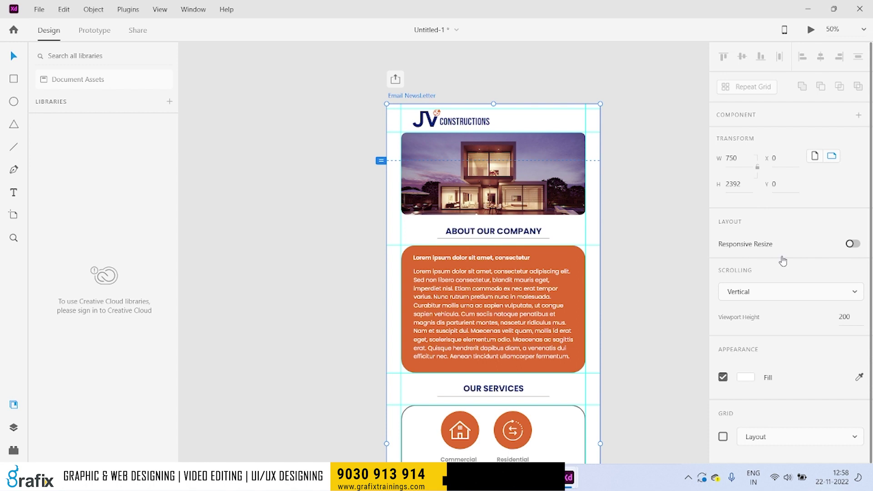
# Scroll the Email NewsLetter artboard from the logo down to the Our Experts photos.
pyautogui.scroll(-3, 662, 310)
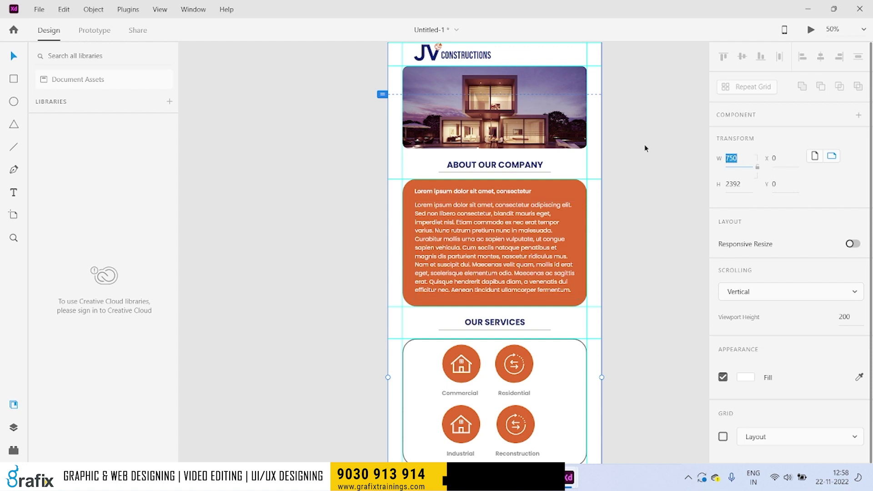
pyautogui.click(689, 263)
pyautogui.scroll(-5, 691, 262)
pyautogui.scroll(-3, 673, 273)
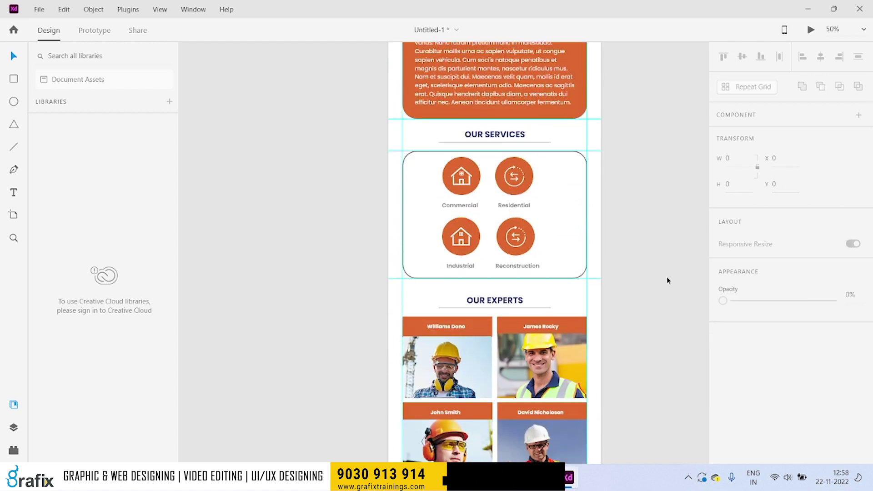
pyautogui.scroll(-6, 666, 281)
pyautogui.scroll(2, 669, 281)
pyautogui.scroll(5, 673, 274)
pyautogui.scroll(5, 637, 279)
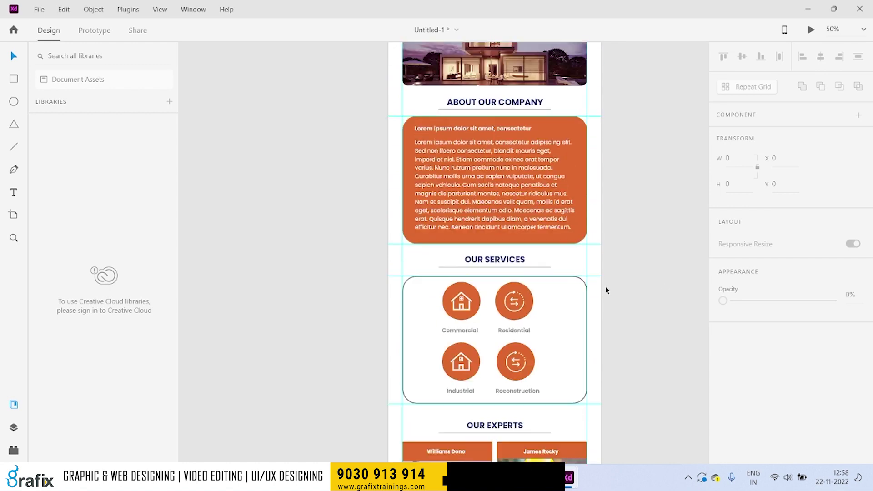
pyautogui.scroll(5, 560, 241)
pyautogui.scroll(2, 516, 193)
pyautogui.click(422, 143)
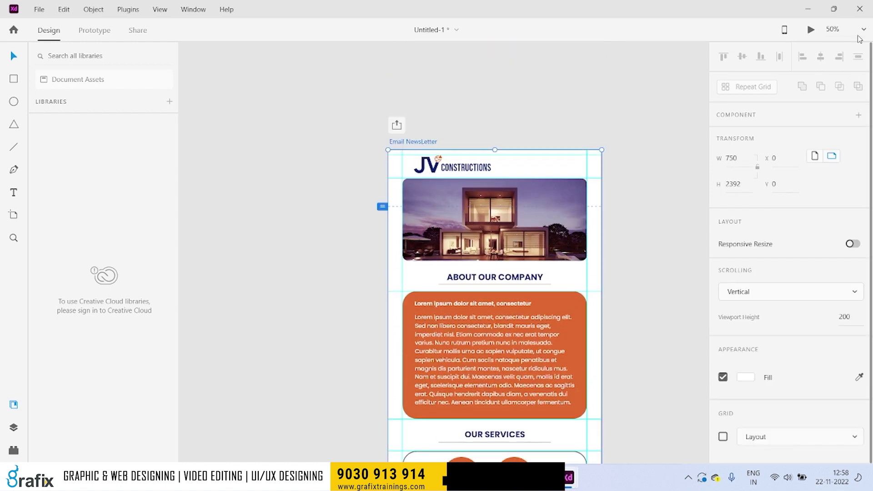
# Preview the newsletter full screen in Desktop Preview, scrolling through it before closing.
pyautogui.click(810, 30)
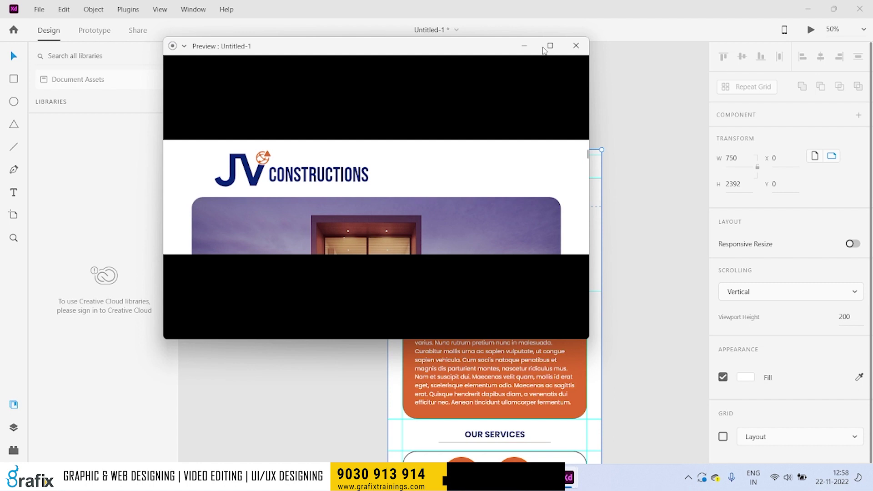
pyautogui.click(543, 51)
pyautogui.scroll(-3, 796, 115)
pyautogui.scroll(-3, 632, 270)
pyautogui.scroll(-3, 616, 263)
pyautogui.scroll(-3, 612, 261)
pyautogui.scroll(-3, 611, 260)
pyautogui.scroll(-3, 611, 261)
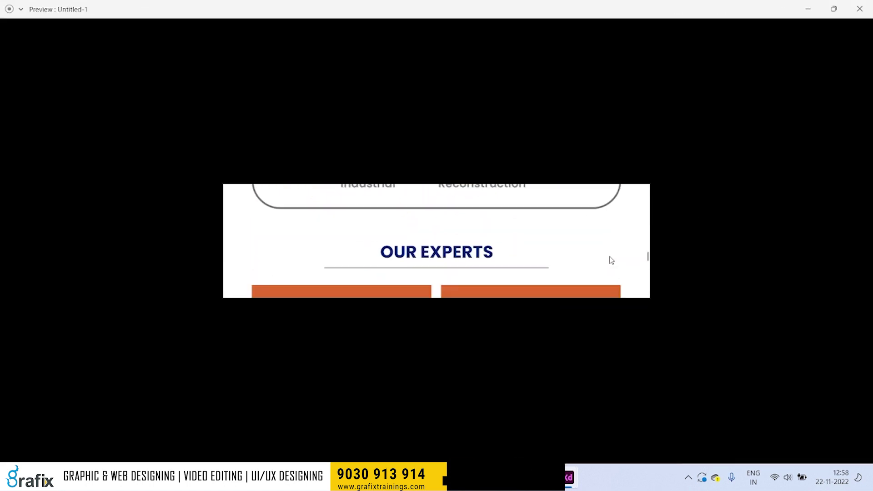
pyautogui.scroll(-3, 611, 260)
pyautogui.click(859, 9)
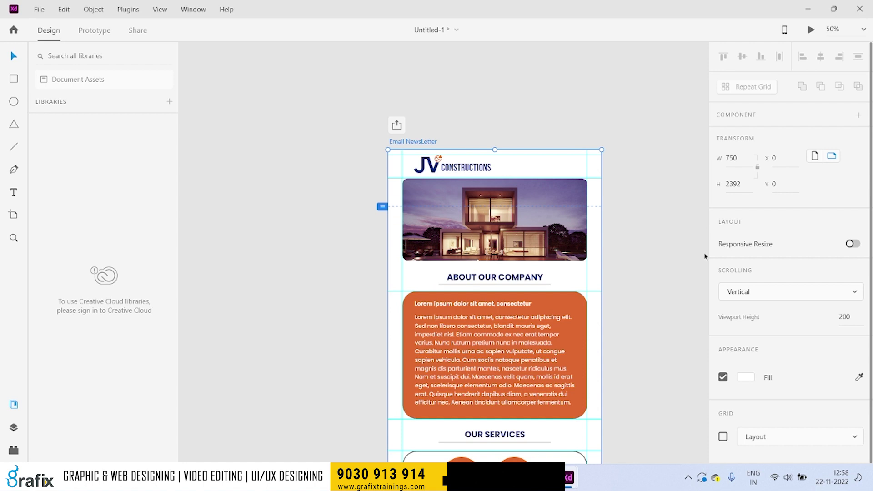
# Extend the artboard's scrolling viewport marker down to its bottom edge.
pyautogui.click(436, 141)
pyautogui.hotkey('ctrl', '3')
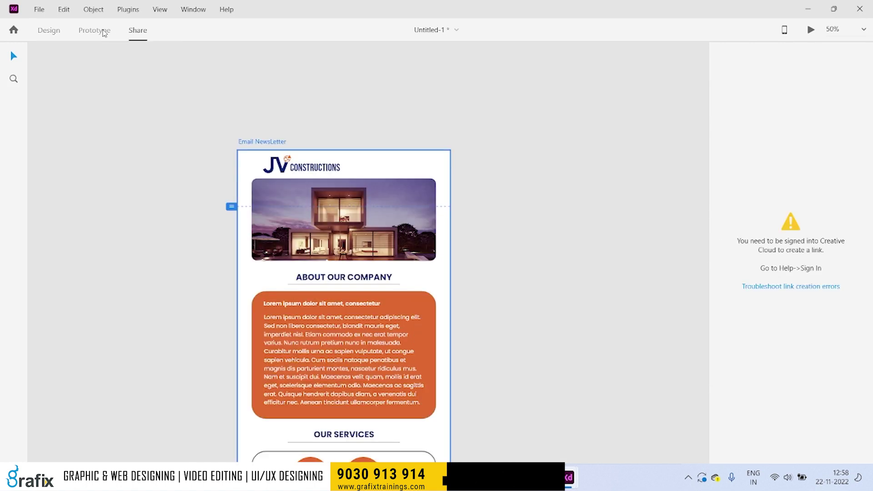
pyautogui.click(104, 33)
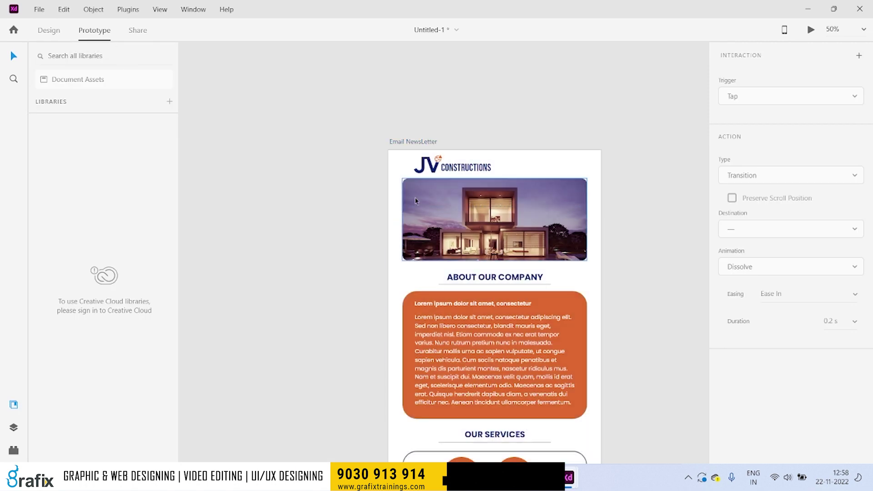
pyautogui.click(137, 33)
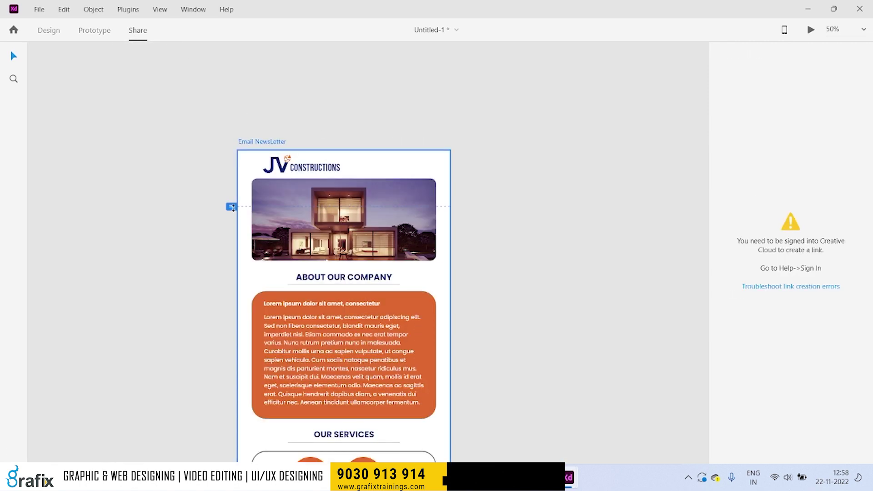
pyautogui.keyDown('ctrl'); pyautogui.scroll(-5, 254, 273); pyautogui.keyUp('ctrl')
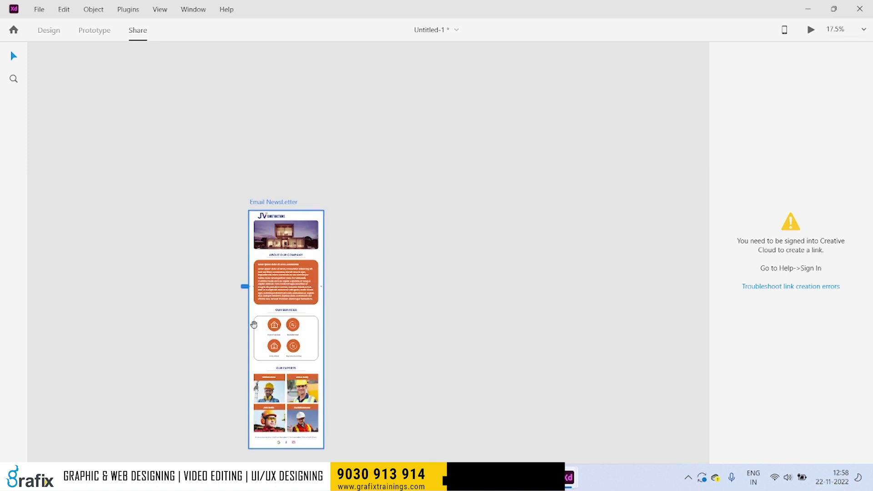
pyautogui.moveTo(254, 324); pyautogui.dragTo(329, 208)
pyautogui.moveTo(316, 177); pyautogui.dragTo(316, 339)
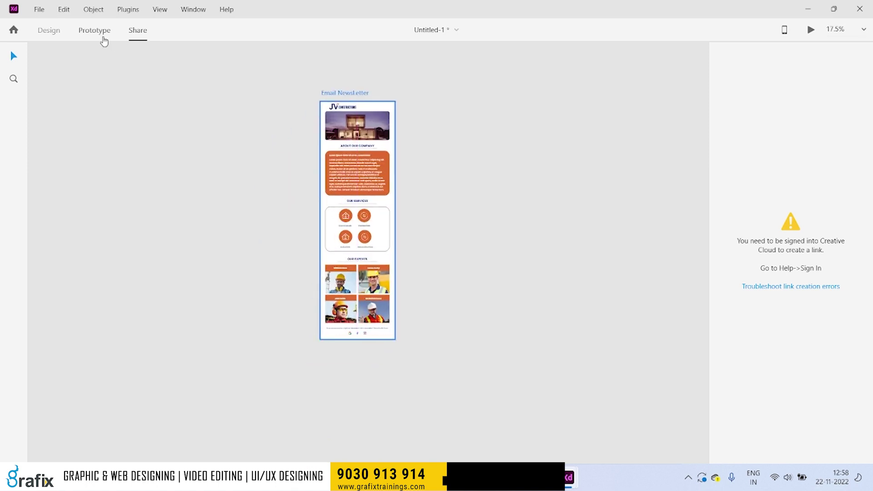
pyautogui.click(104, 38)
pyautogui.click(64, 31)
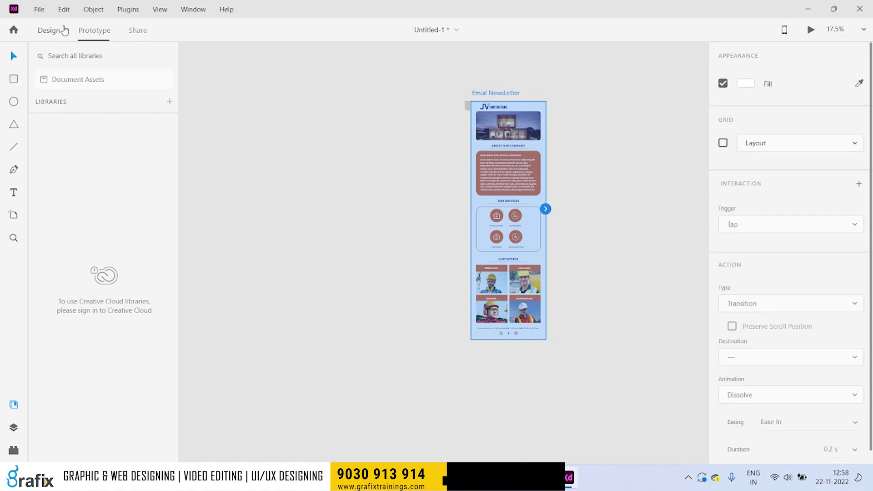
pyautogui.click(811, 30)
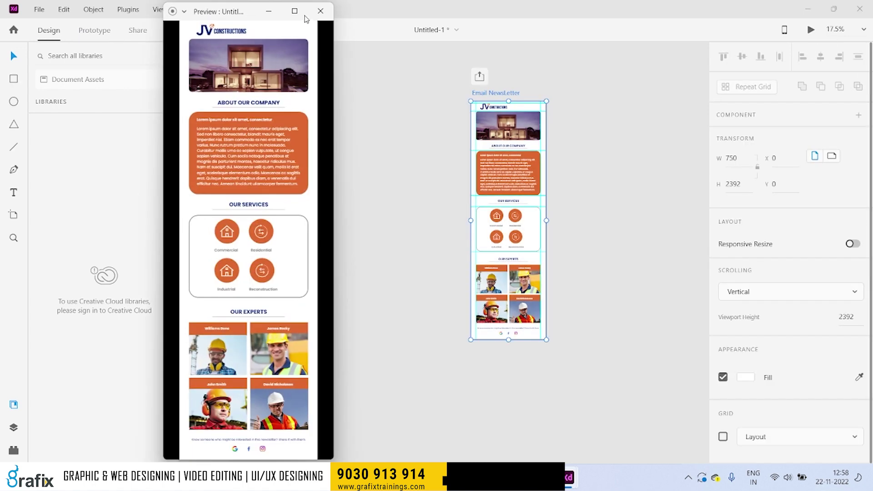
pyautogui.click(295, 11)
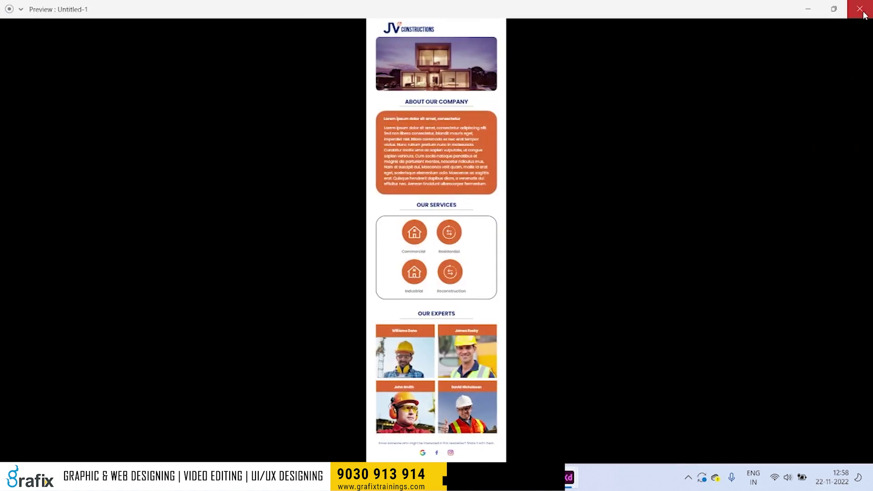
pyautogui.click(859, 8)
pyautogui.click(138, 31)
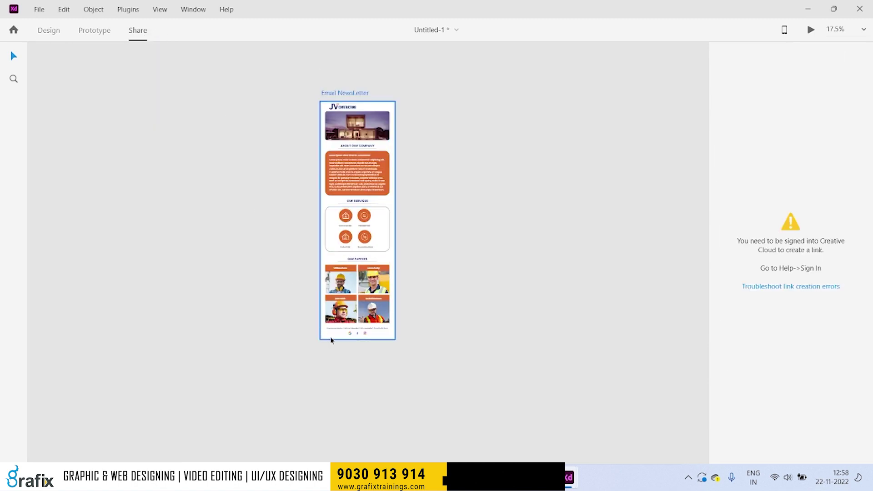
pyautogui.scroll(1, 306, 138)
pyautogui.scroll(2, 307, 138)
pyautogui.scroll(-3, 355, 241)
pyautogui.scroll(-1, 364, 259)
pyautogui.click(48, 30)
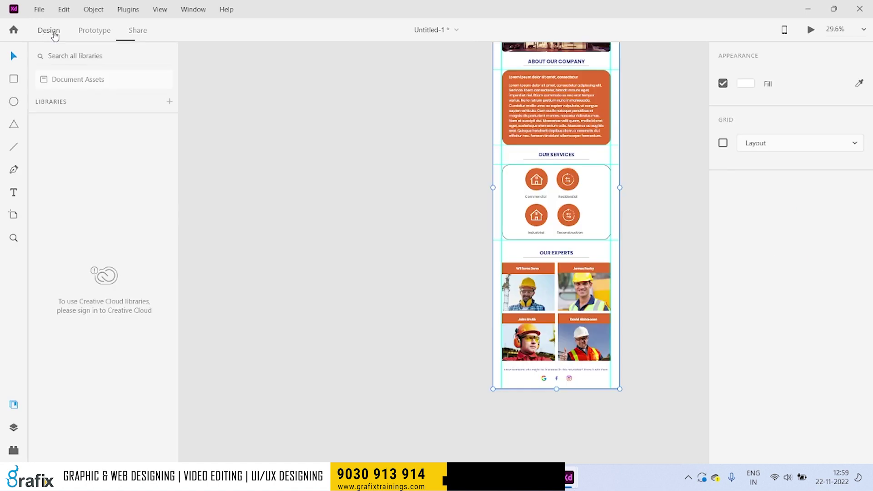
pyautogui.click(809, 30)
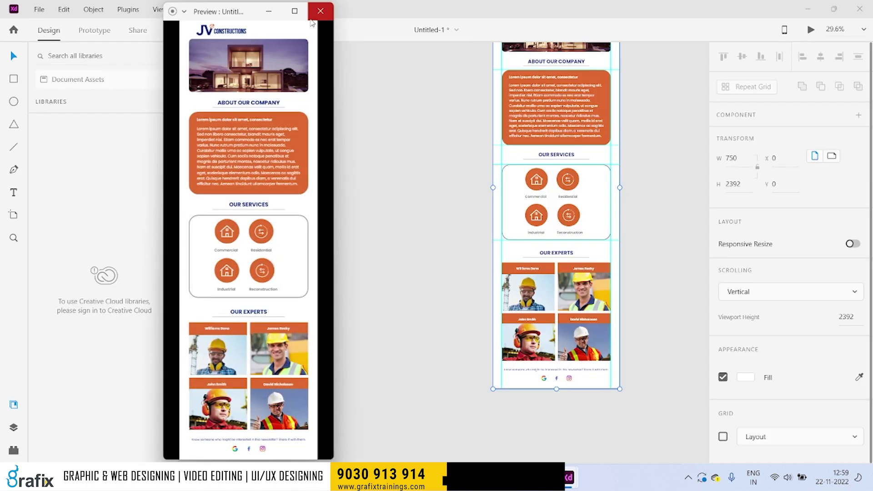
pyautogui.click(318, 9)
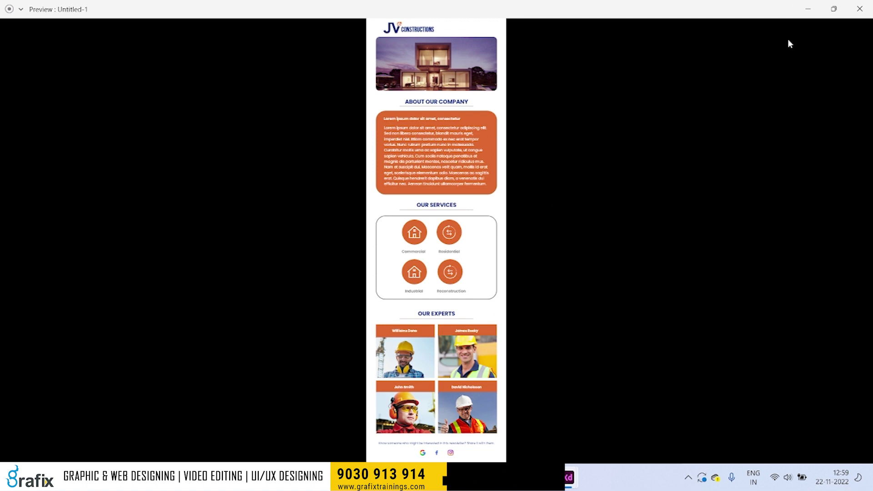
pyautogui.hotkey('alt', 'Tab')
pyautogui.scroll(3, 553, 152)
pyautogui.scroll(2, 552, 151)
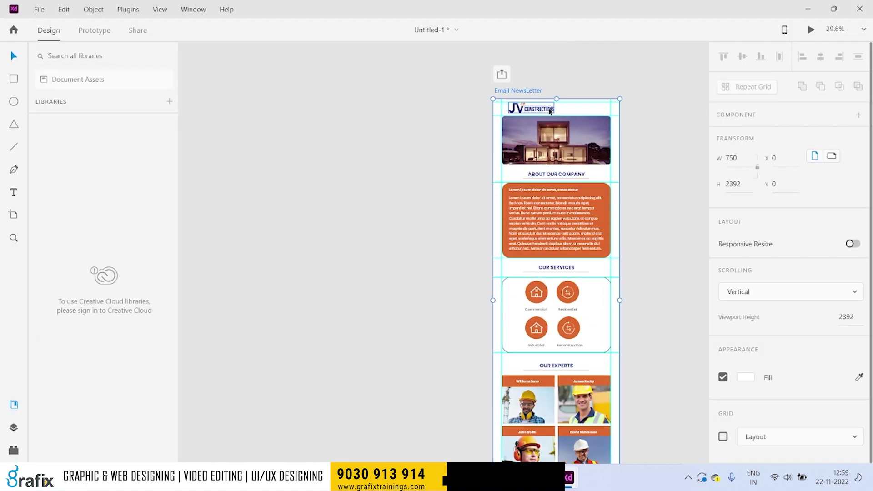
# Export all artboards as PNG images, then peek at the desktop.
pyautogui.click(40, 9)
pyautogui.moveTo(53, 224)
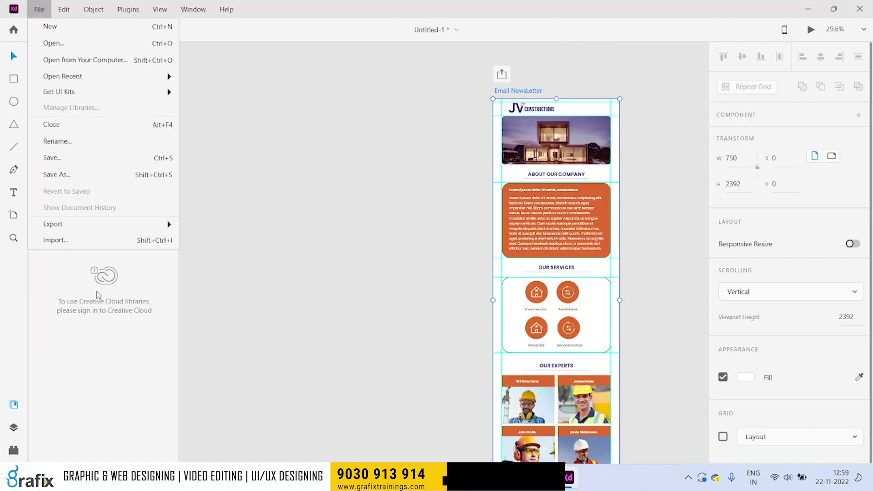
pyautogui.click(232, 252)
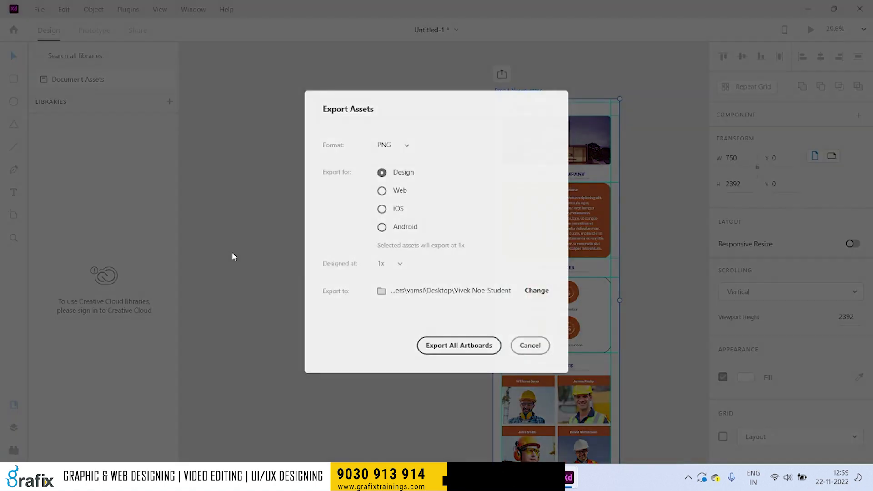
pyautogui.click(443, 345)
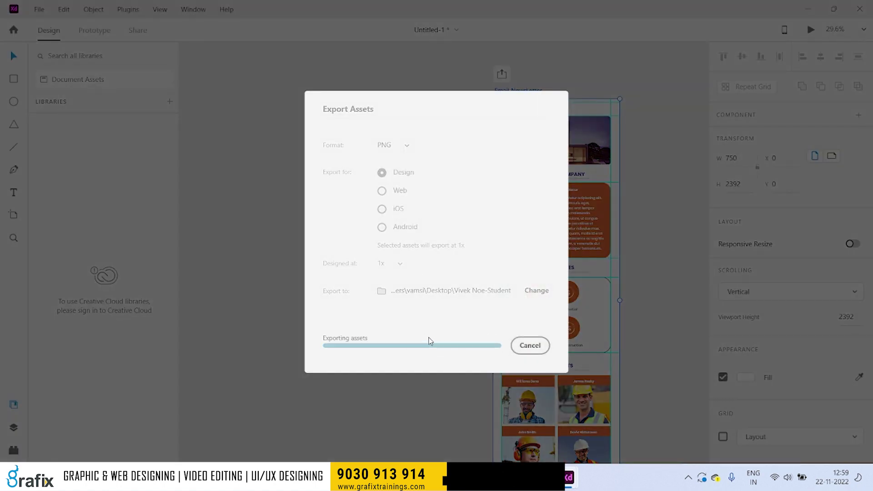
pyautogui.press('super+d')
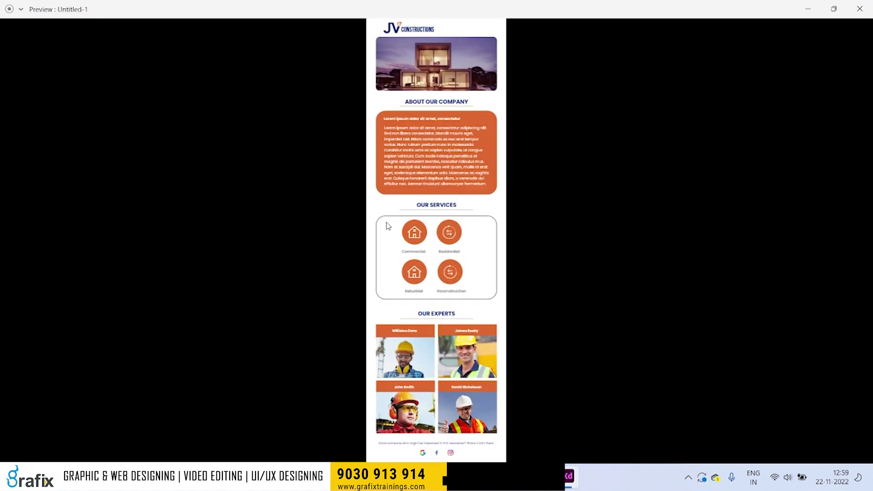
pyautogui.moveTo(569, 477)
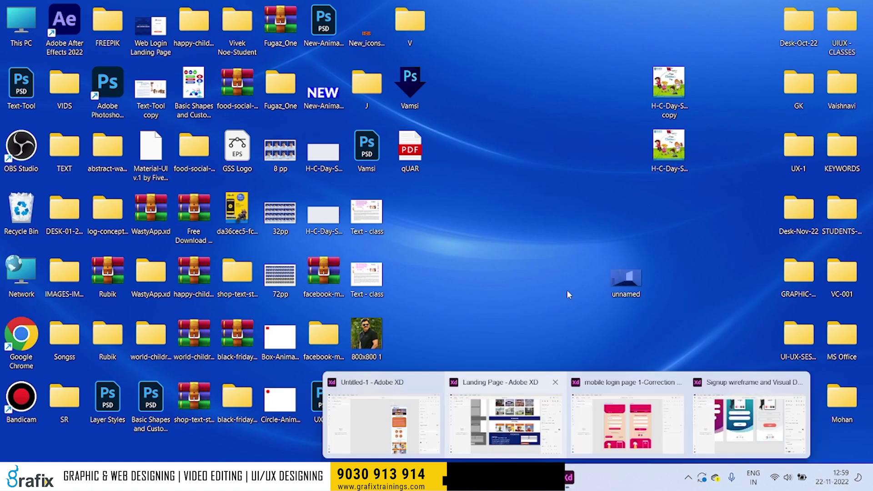
# Save the Untitled-1 document to the Desktop as Email Newsletter.
pyautogui.click(394, 382)
pyautogui.hotkey('ctrl', 's')
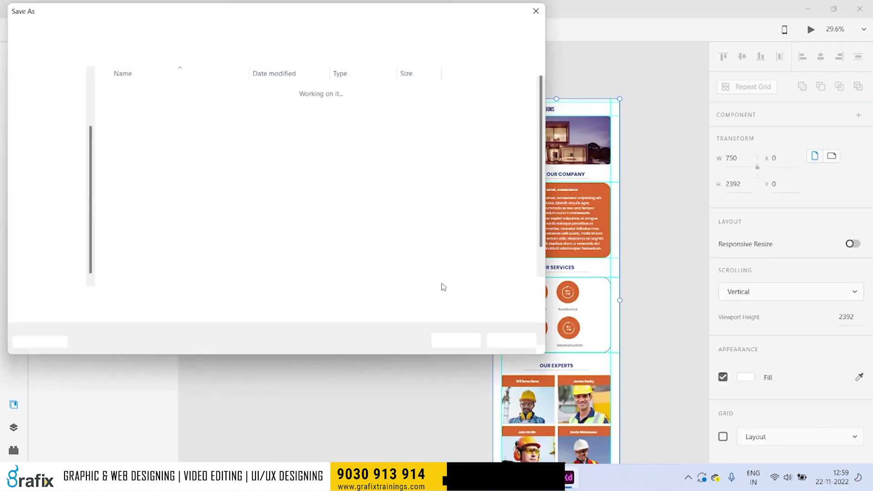
pyautogui.click(46, 167)
pyautogui.click(127, 294)
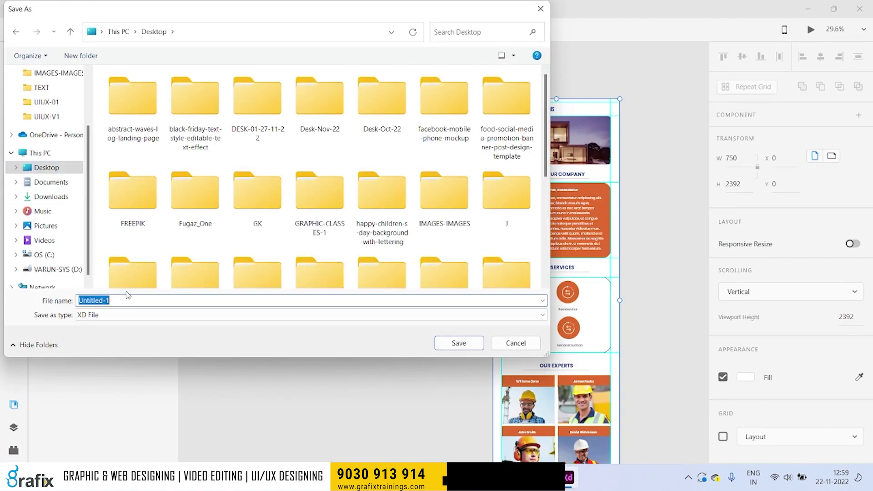
pyautogui.write('Mea')
pyautogui.press('BackSpace')
pyautogui.press('BackSpace')
pyautogui.press('BackSpace')
pyautogui.write('E')
pyautogui.press('Return')
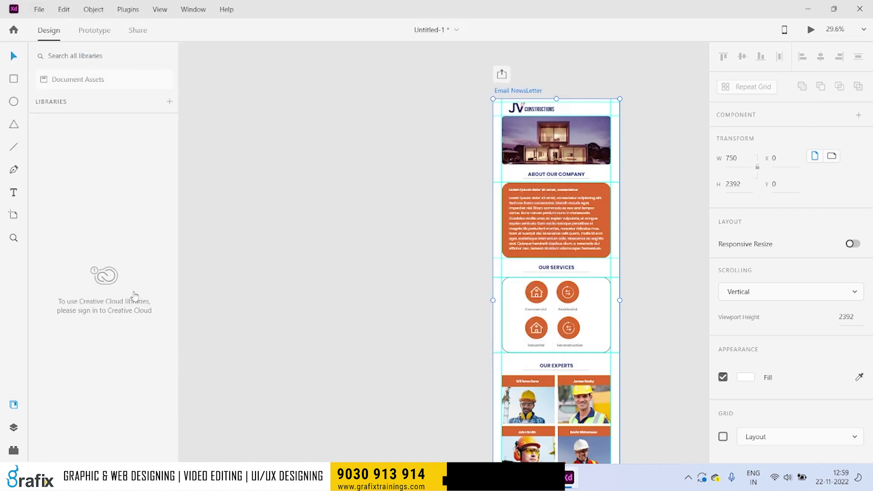
# Export all artboards in PNG format with the destination changed to the Desktop.
pyautogui.click(39, 10)
pyautogui.moveTo(102, 223)
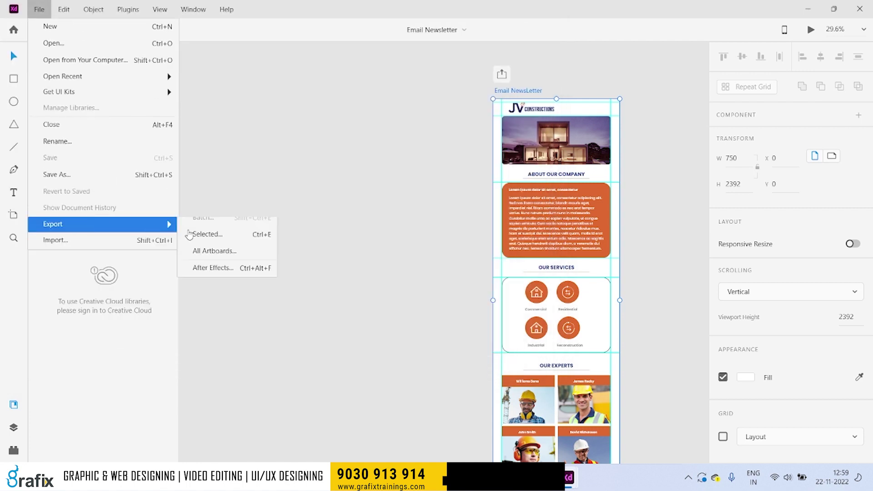
pyautogui.click(218, 252)
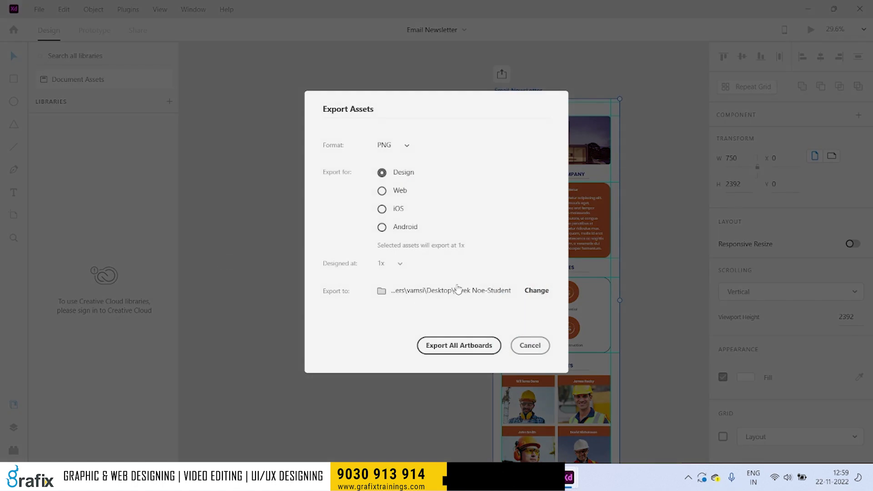
pyautogui.click(530, 291)
pyautogui.click(46, 197)
pyautogui.click(453, 343)
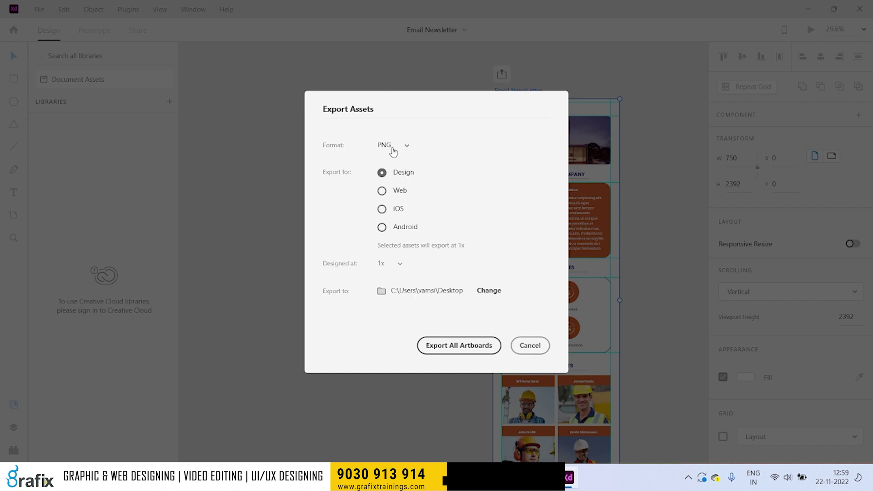
pyautogui.click(393, 146)
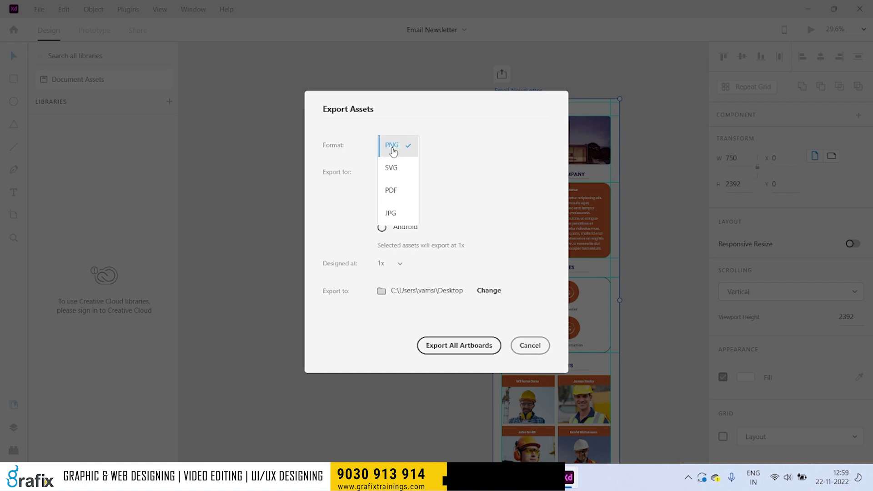
pyautogui.click(393, 146)
pyautogui.click(455, 345)
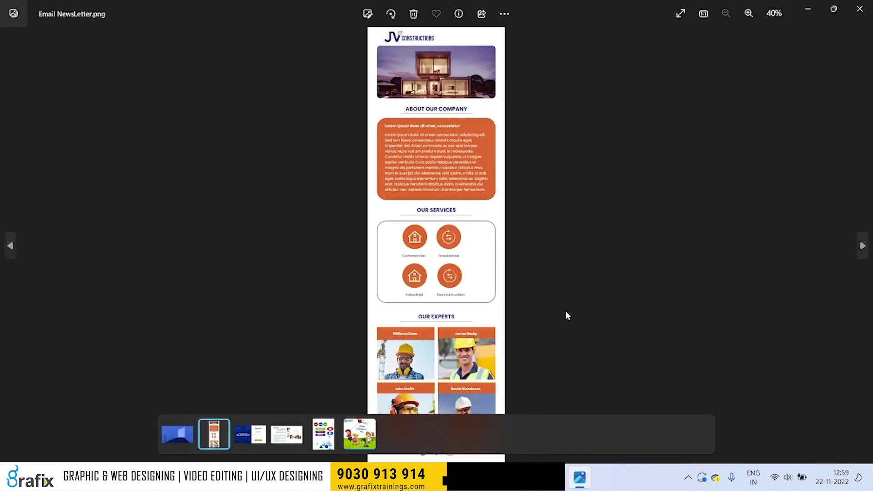
# Zoom through the exported Email NewsLetter.png in Photos, then close the viewer.
pyautogui.scroll(2, 477, 271)
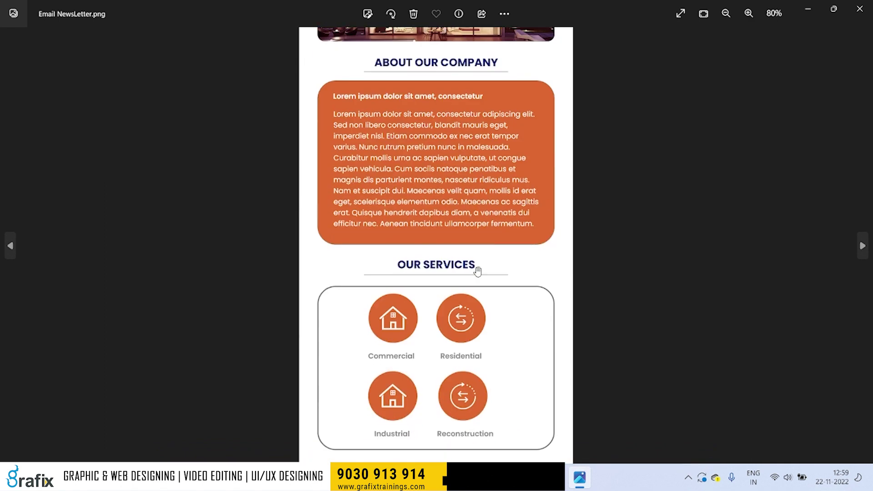
pyautogui.scroll(-5, 478, 272)
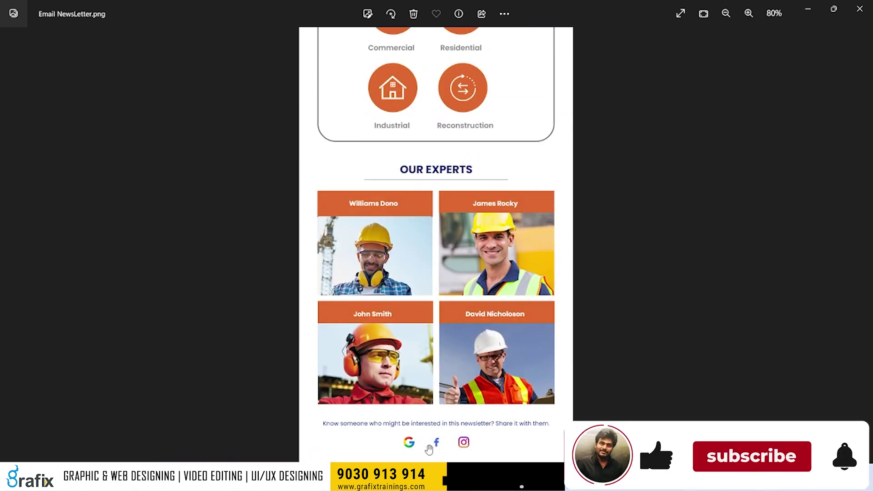
pyautogui.scroll(4, 530, 303)
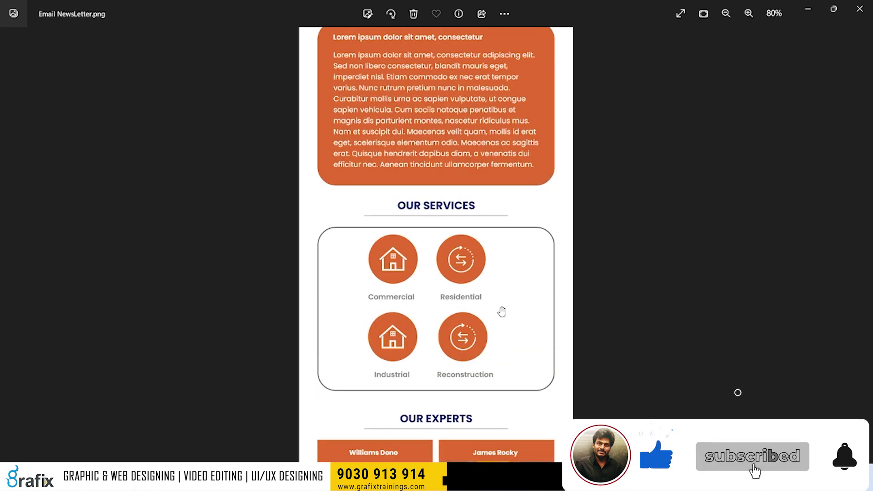
pyautogui.scroll(4, 500, 311)
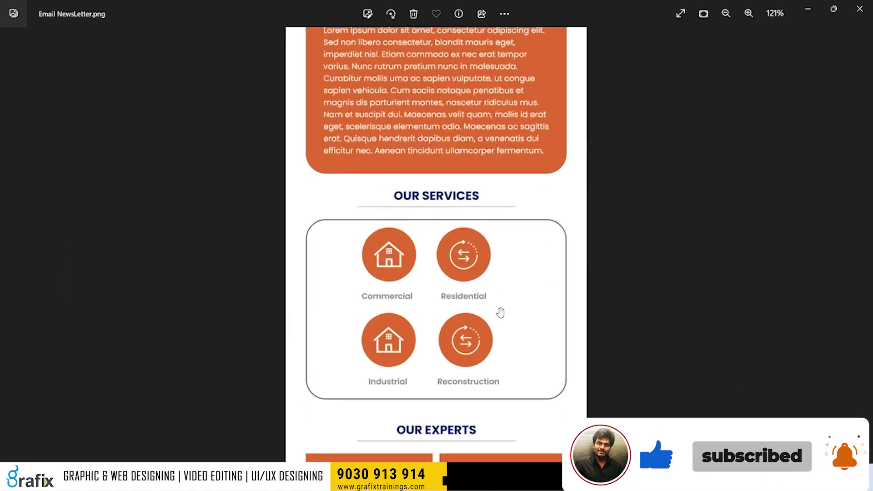
pyautogui.scroll(4, 470, 208)
pyautogui.scroll(4, 536, 195)
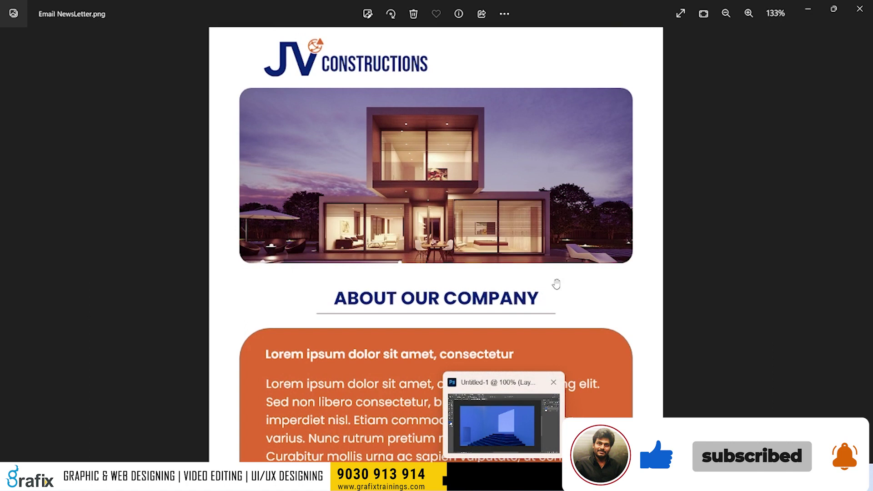
pyautogui.click(869, 5)
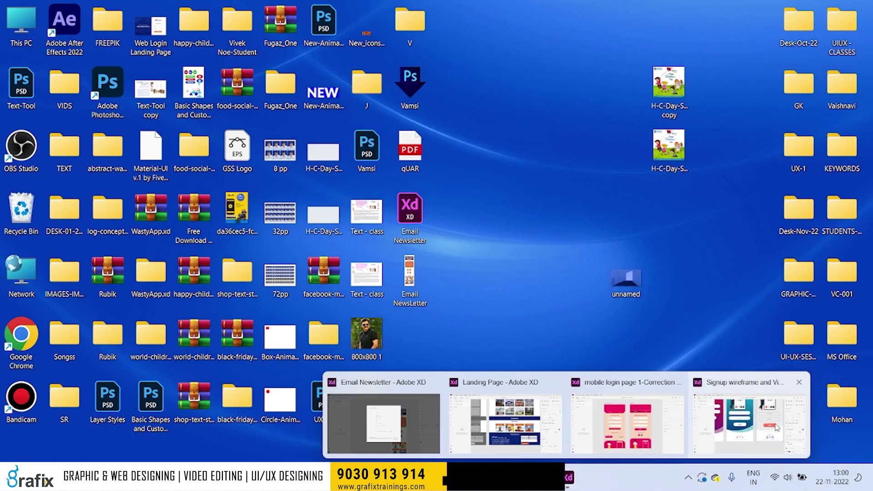
# Close the Landing Page document without saving its changes.
pyautogui.moveTo(568, 477)
pyautogui.click(555, 435)
pyautogui.hotkey('ctrl', '0')
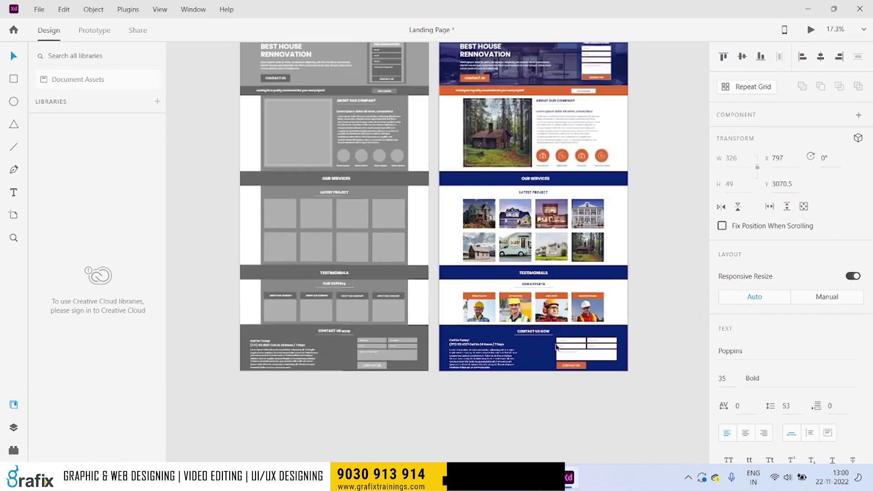
pyautogui.click(859, 10)
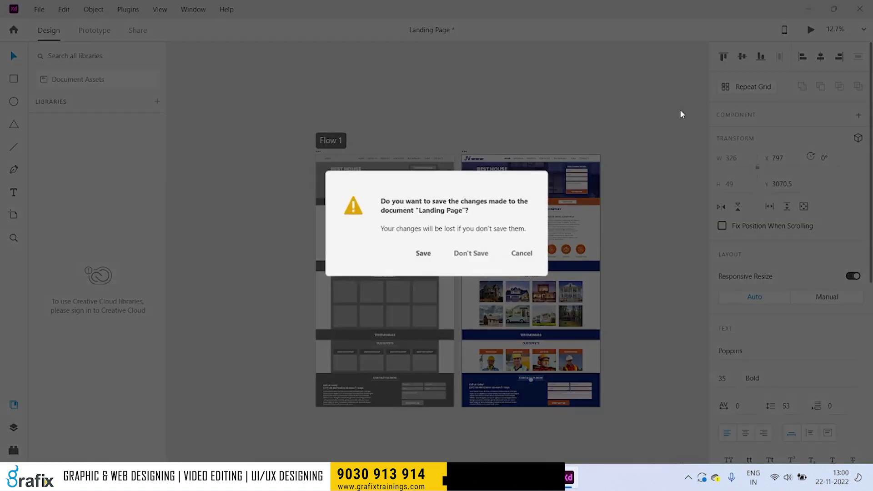
pyautogui.click(492, 251)
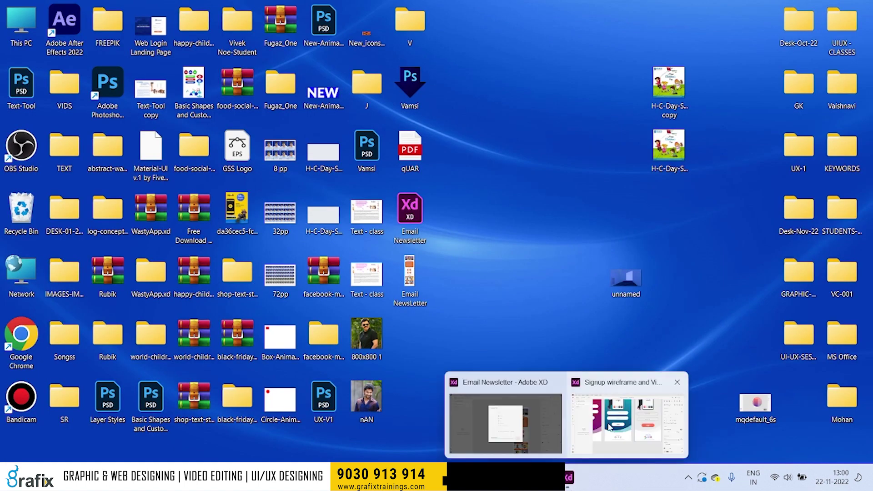
# Close the Signup wireframe window and bring Email Newsletter back to the front.
pyautogui.moveTo(568, 477)
pyautogui.click(609, 427)
pyautogui.click(861, 8)
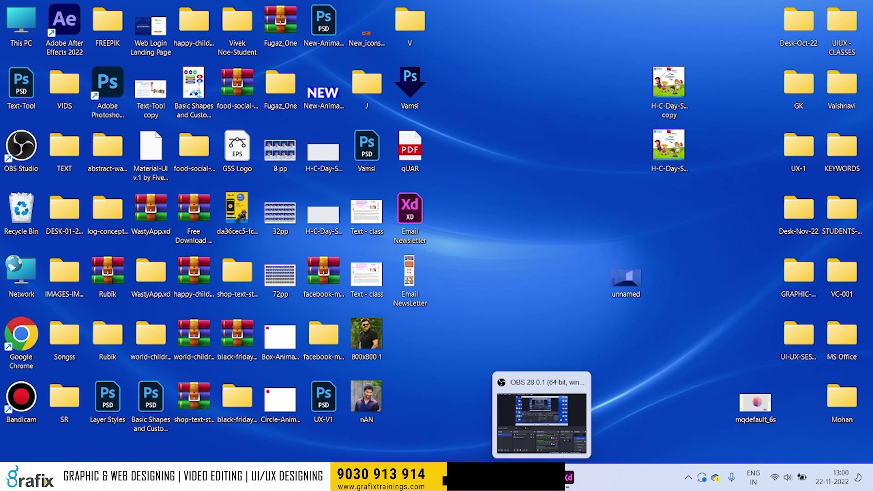
pyautogui.click(539, 402)
# Deselect the newsletter artboard and switch to the Gmail newsletter in Chrome.
pyautogui.scroll(5, 677, 188)
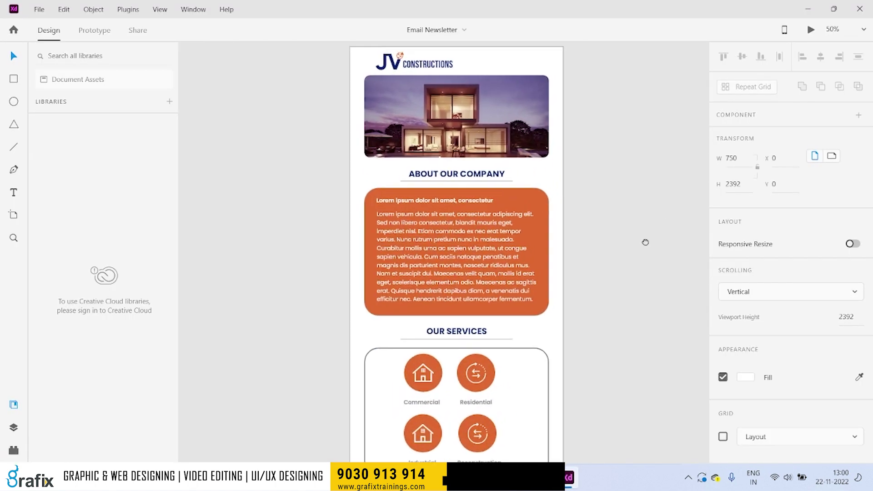
pyautogui.click(650, 311)
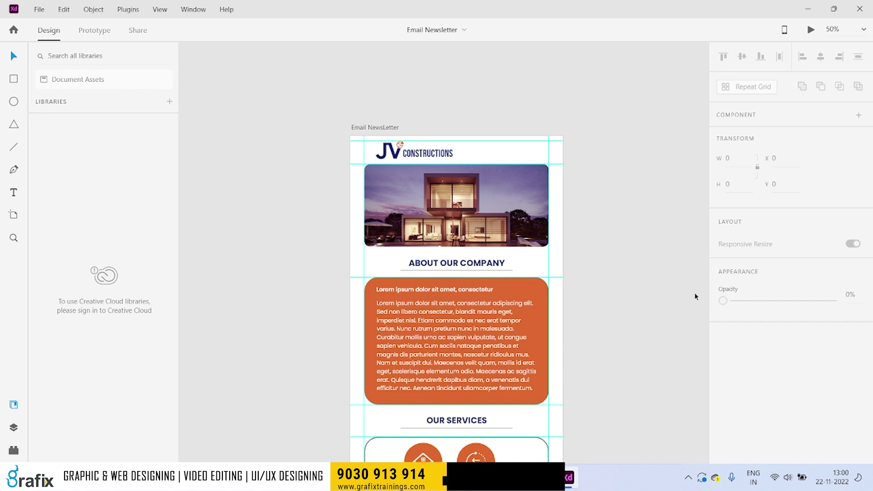
pyautogui.press('super')
pyautogui.press('Escape')
pyautogui.hotkey('alt', 'Tab')
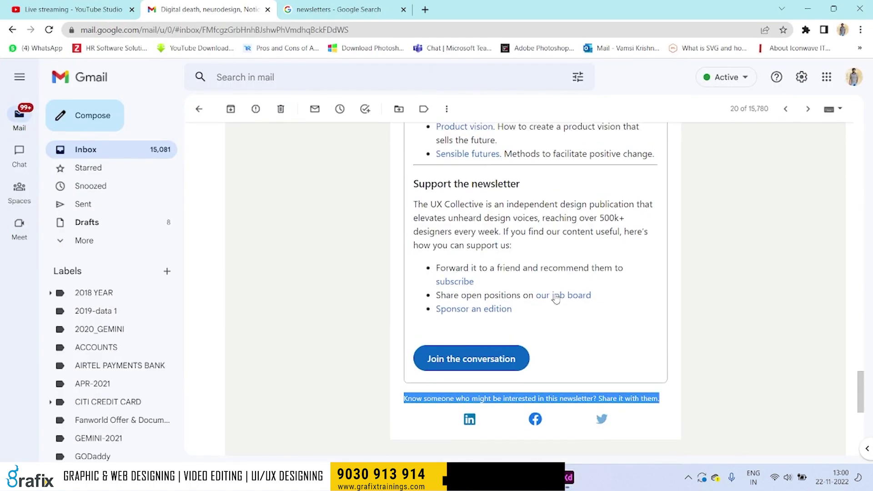
pyautogui.scroll(8, 553, 296)
pyautogui.scroll(-4, 500, 315)
pyautogui.moveTo(448, 290); pyautogui.dragTo(507, 285)
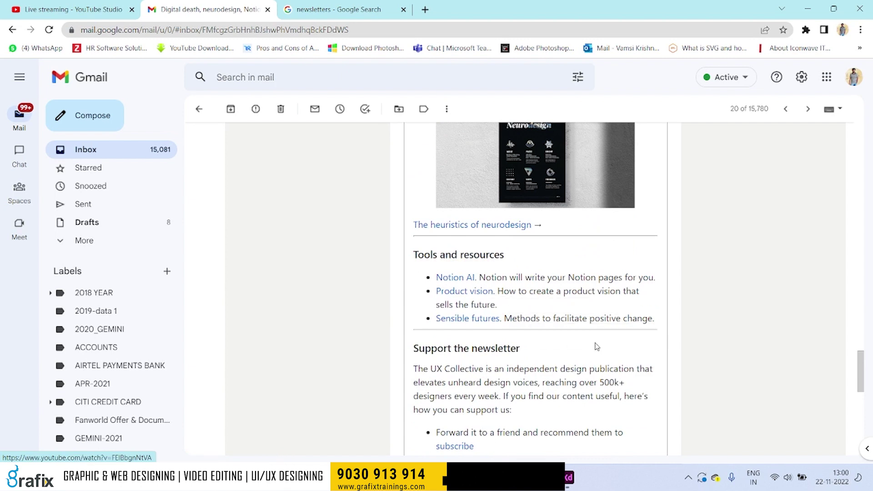
pyautogui.moveTo(579, 348); pyautogui.dragTo(482, 291)
pyautogui.hotkey('alt', 'Tab')
pyautogui.click(502, 351)
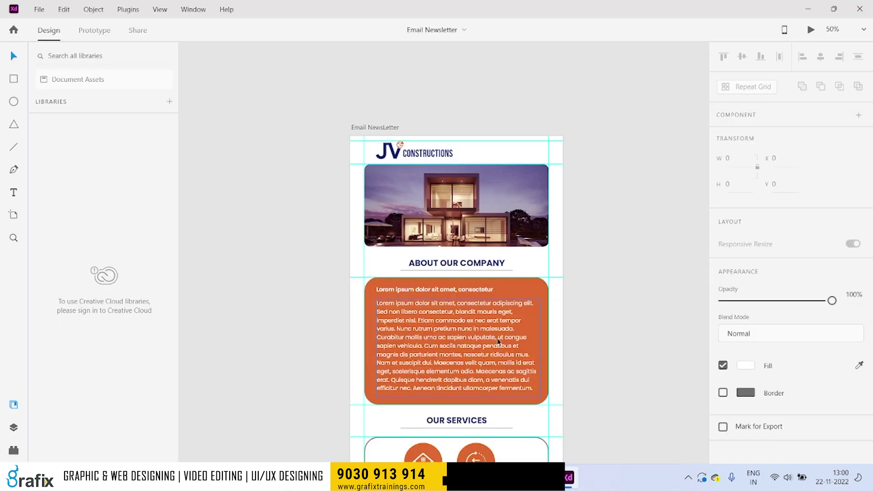
pyautogui.doubleClick(500, 346)
pyautogui.press('Escape')
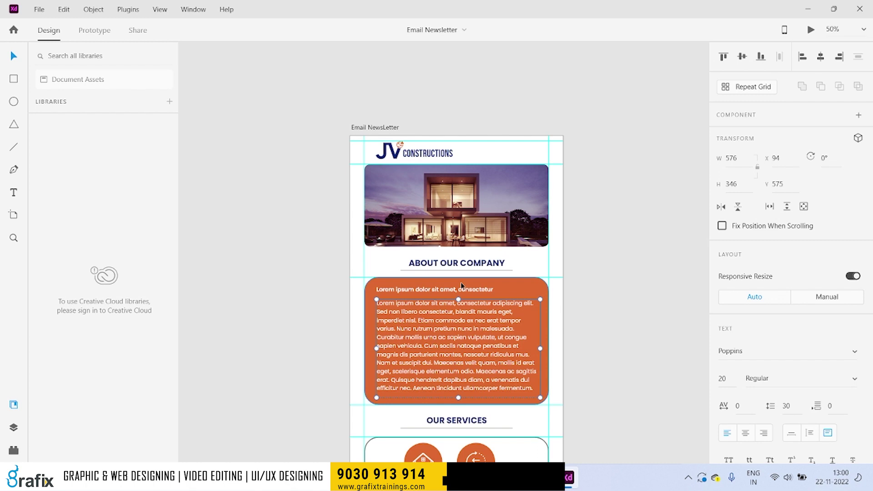
pyautogui.scroll(3, 468, 291)
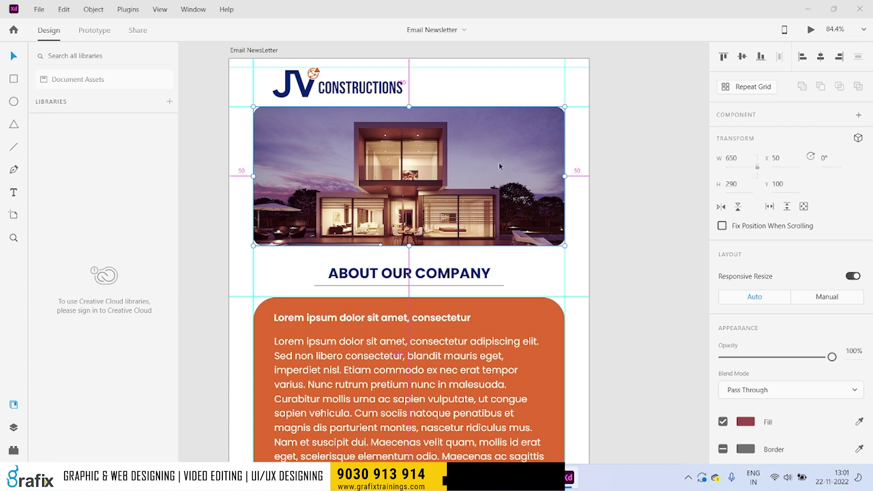
pyautogui.hotkey('alt', 'Tab')
pyautogui.moveTo(536, 273); pyautogui.dragTo(836, 268)
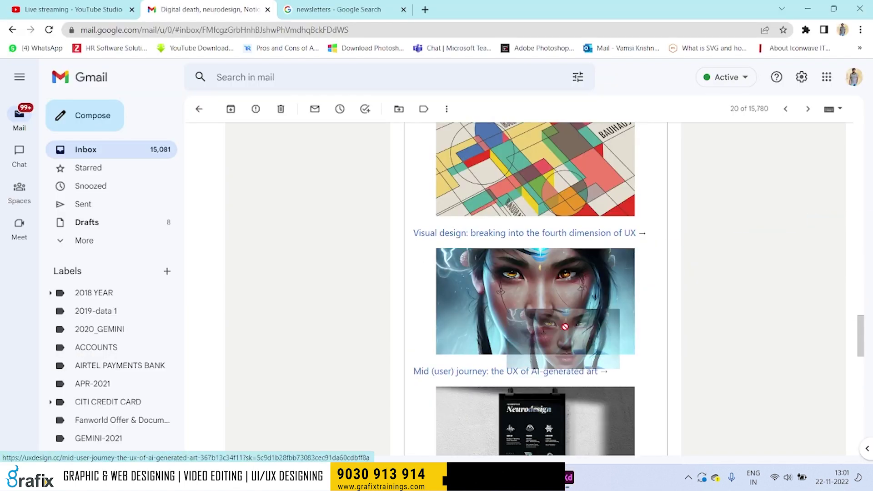
pyautogui.moveTo(655, 234)
pyautogui.mouseDown()
pyautogui.moveTo(411, 243)
pyautogui.moveTo(414, 234)
pyautogui.mouseUp()
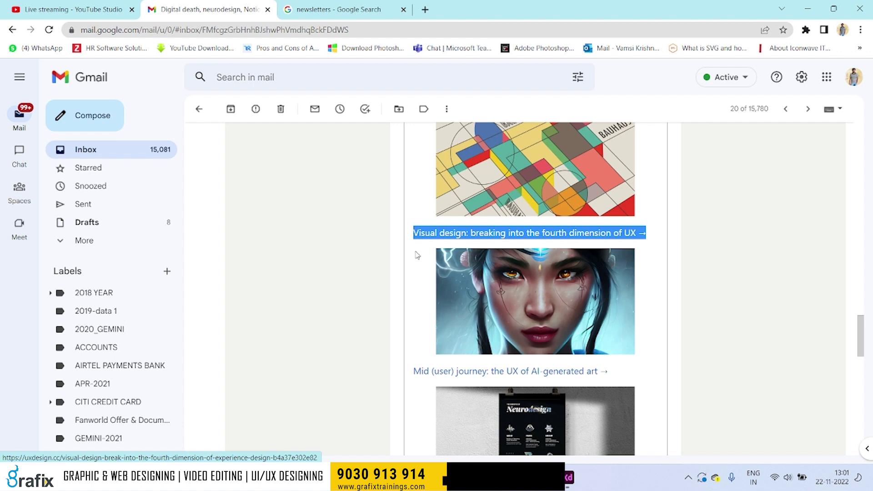
pyautogui.click(415, 253)
pyautogui.moveTo(477, 284); pyautogui.dragTo(546, 293)
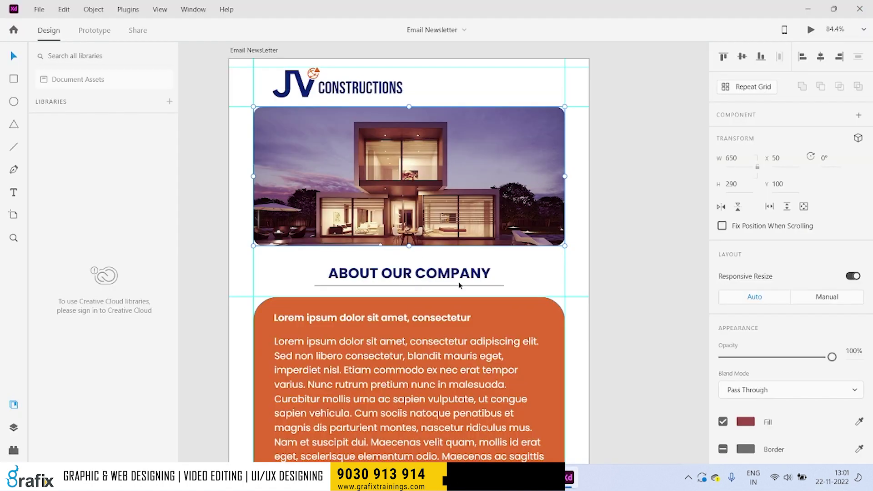
pyautogui.scroll(-2, 459, 286)
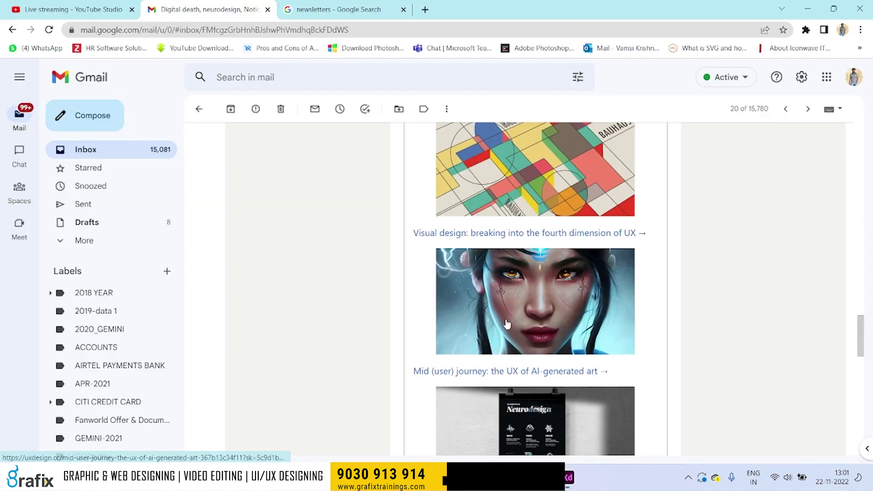
pyautogui.scroll(5, 507, 324)
pyautogui.scroll(4, 507, 324)
pyautogui.moveTo(436, 358); pyautogui.dragTo(604, 450)
pyautogui.scroll(4, 725, 376)
pyautogui.scroll(6, 441, 271)
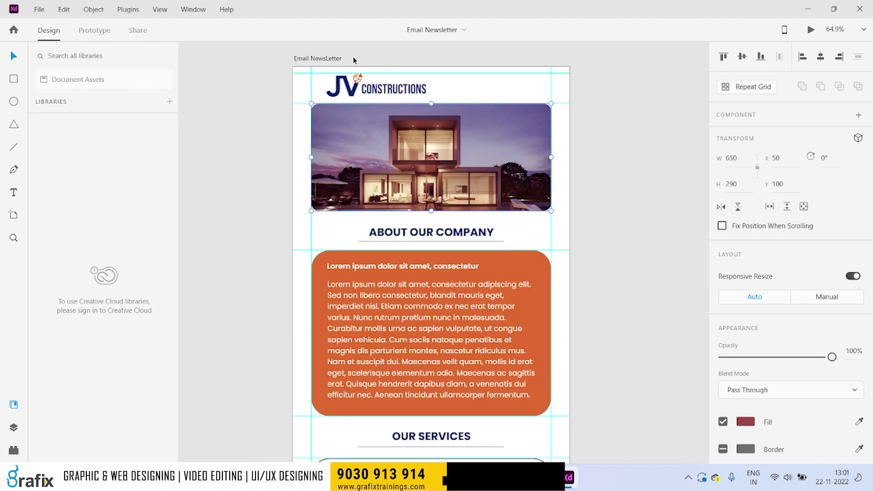
pyautogui.click(329, 60)
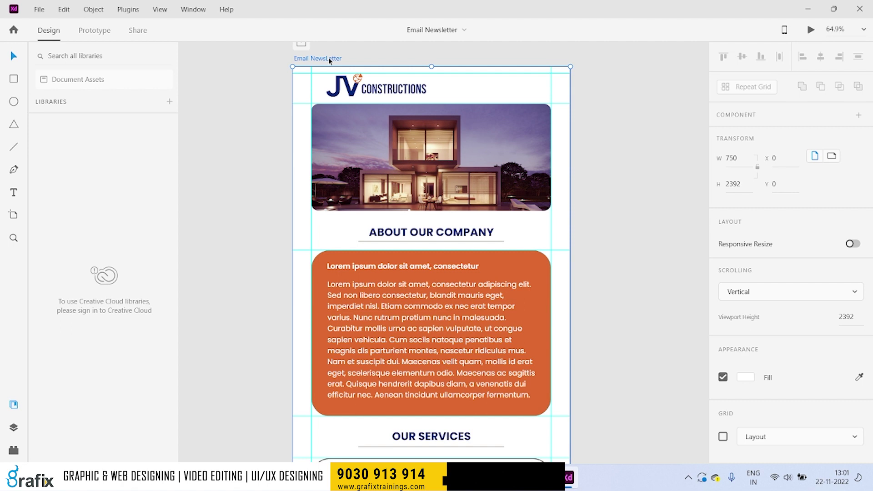
pyautogui.scroll(-1, 329, 57)
pyautogui.press('super+d')
# Maximise Chrome, go to figma.com in a new tab and open the Untitled file.
pyautogui.hotkey('alt', 'Tab')
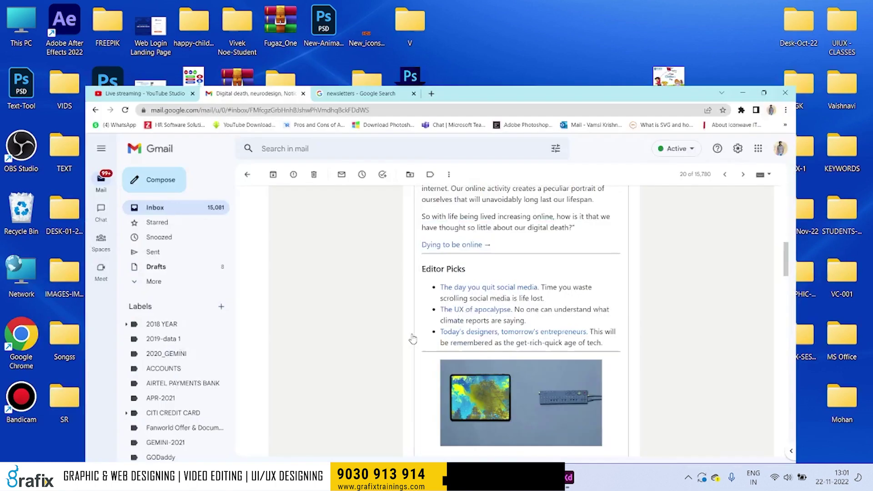
pyautogui.moveTo(454, 94); pyautogui.dragTo(387, 2)
pyautogui.click(423, 9)
pyautogui.write('fig')
pyautogui.press('Return')
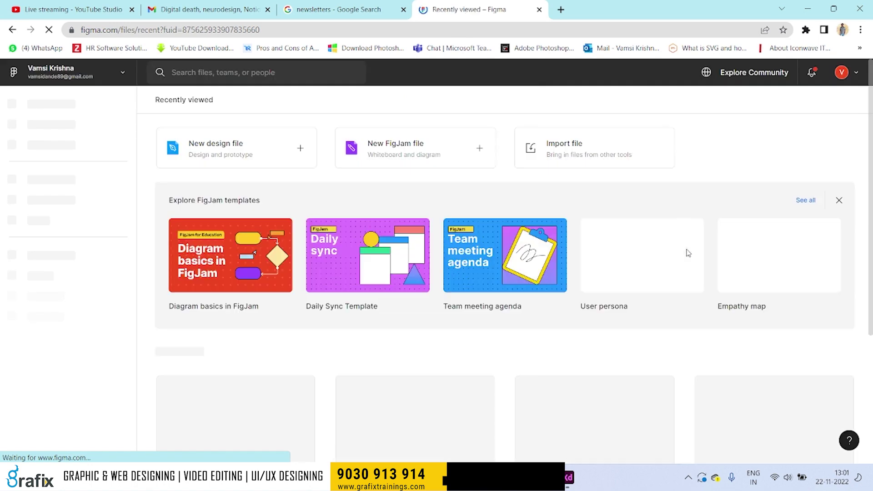
pyautogui.scroll(-1, 438, 318)
pyautogui.doubleClick(213, 386)
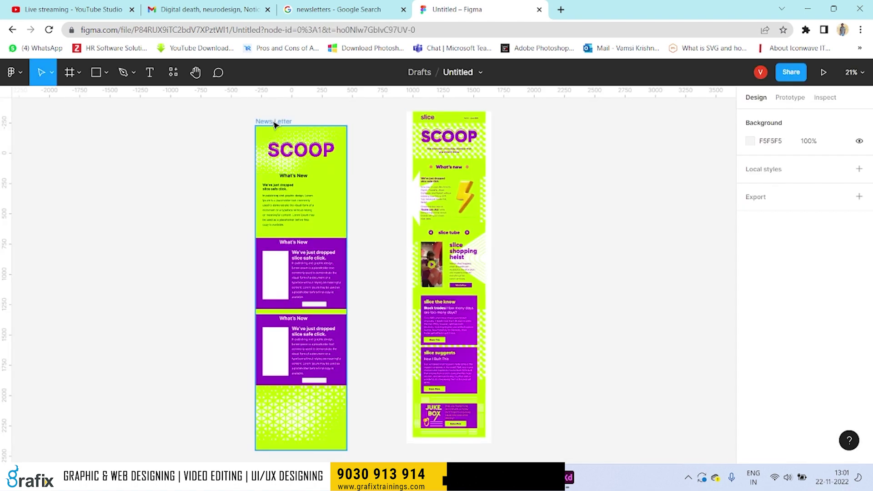
# Select the News Letter frame and view its measurements and generated code in Inspect.
pyautogui.click(274, 122)
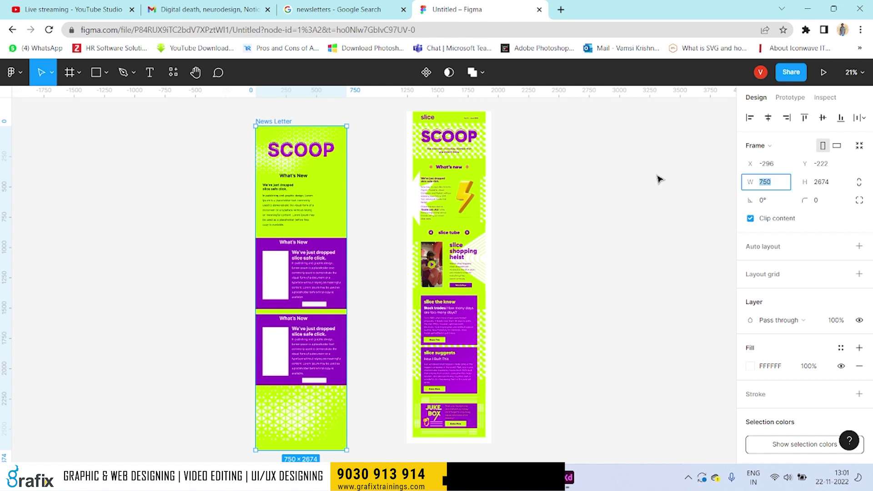
pyautogui.click(562, 273)
pyautogui.click(278, 121)
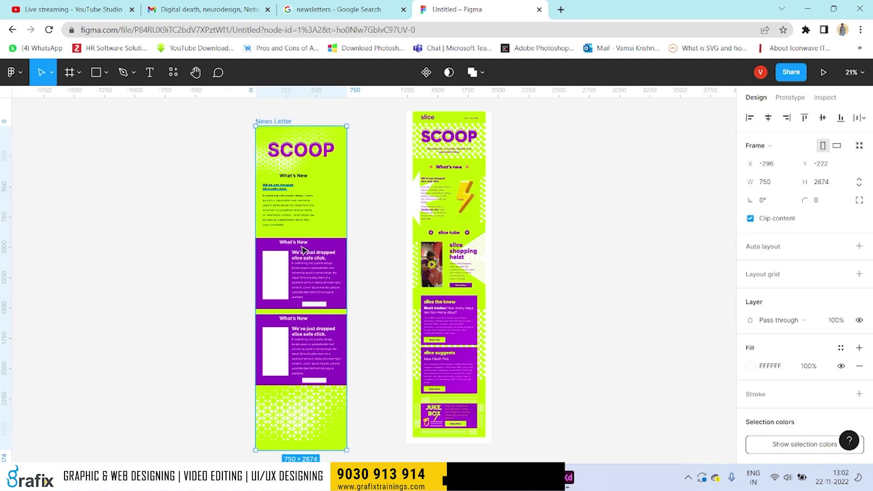
pyautogui.scroll(1, 210, 149)
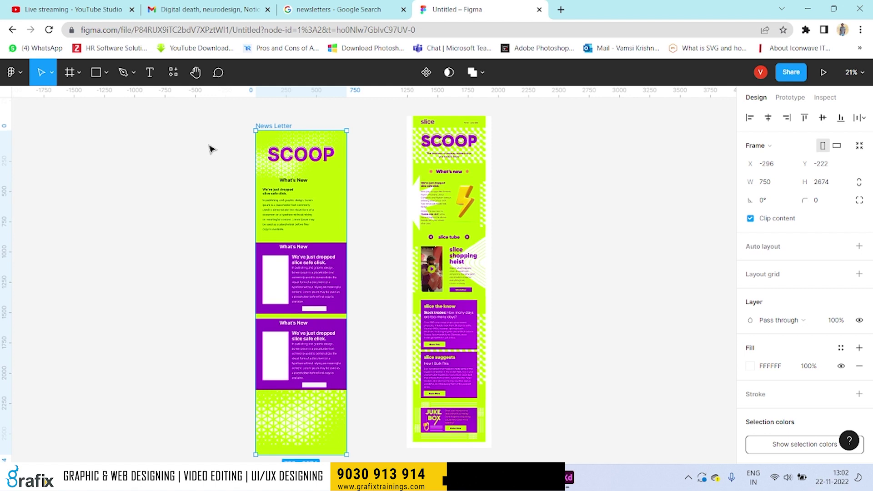
pyautogui.click(825, 97)
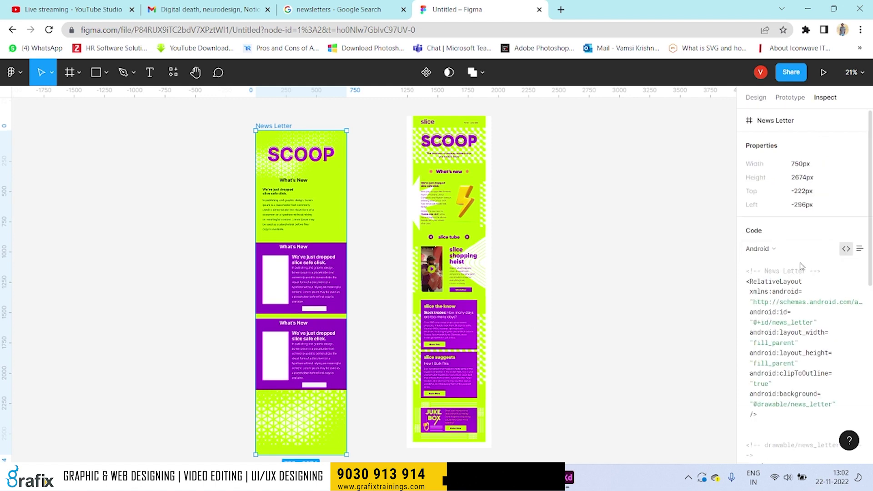
# Switch the code to CSS and inspect the first body text's Inter 400 22px typography.
pyautogui.click(766, 250)
pyautogui.click(766, 221)
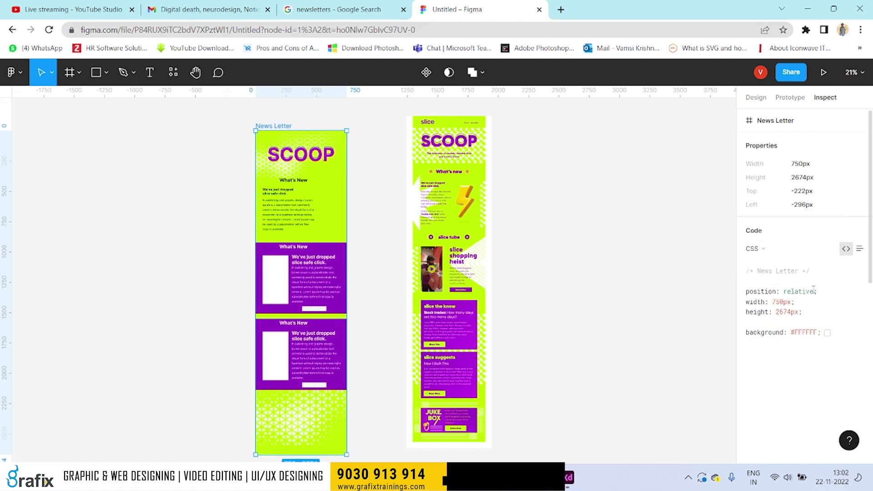
pyautogui.click(284, 218)
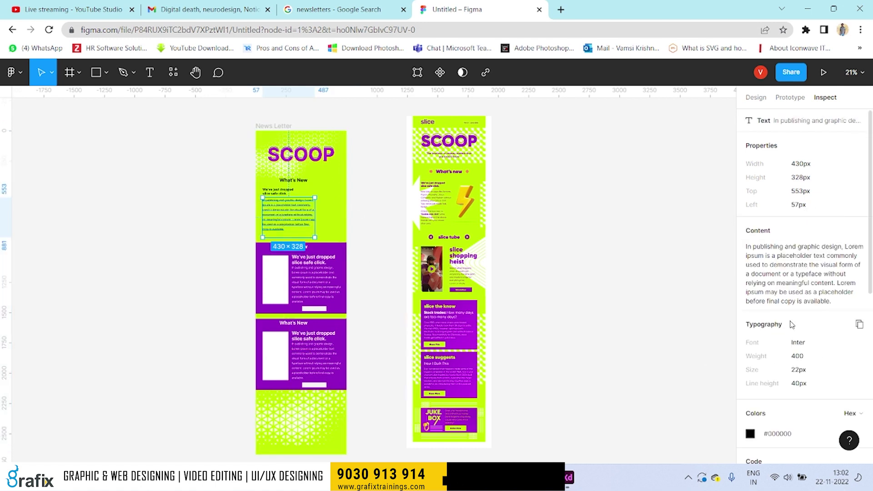
pyautogui.scroll(-5, 800, 364)
pyautogui.scroll(6, 809, 363)
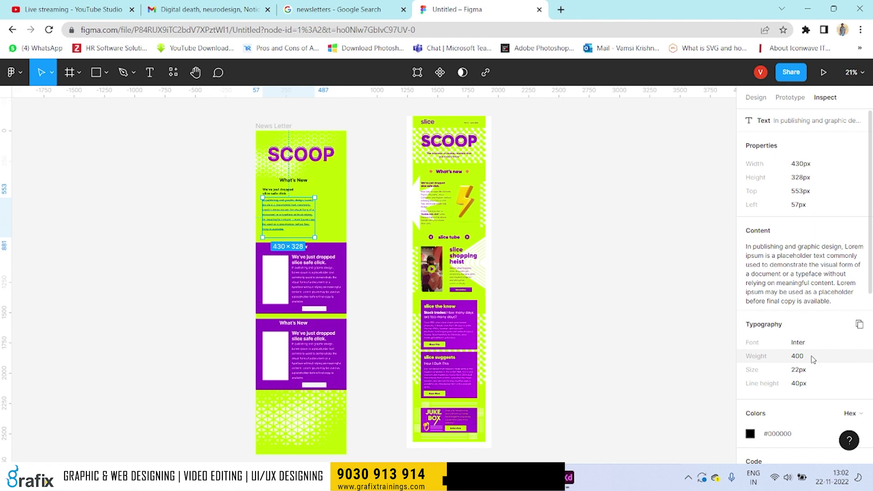
pyautogui.scroll(-1, 813, 359)
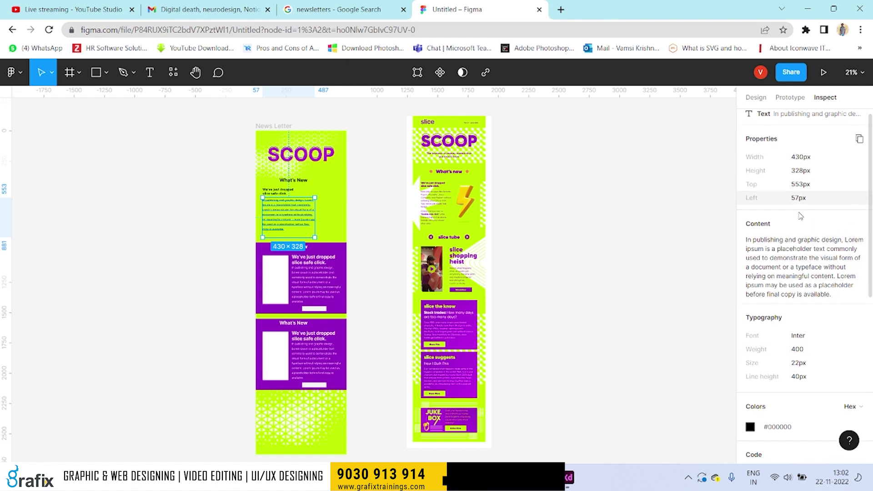
pyautogui.scroll(-3, 814, 346)
# Keep the code language as CSS and return to the Design properties.
pyautogui.click(778, 312)
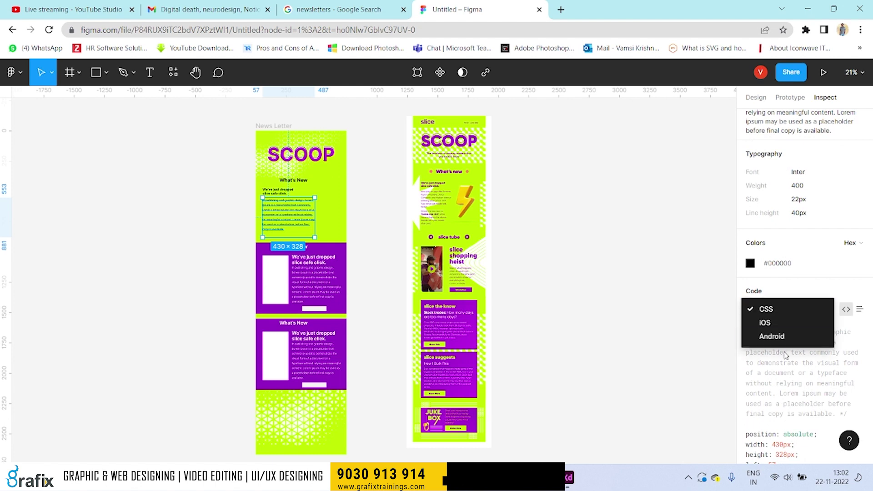
pyautogui.click(696, 348)
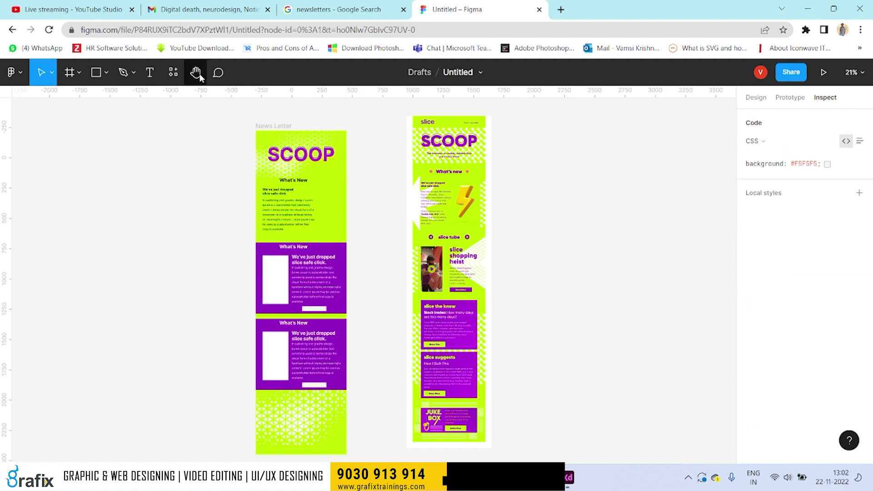
pyautogui.click(745, 102)
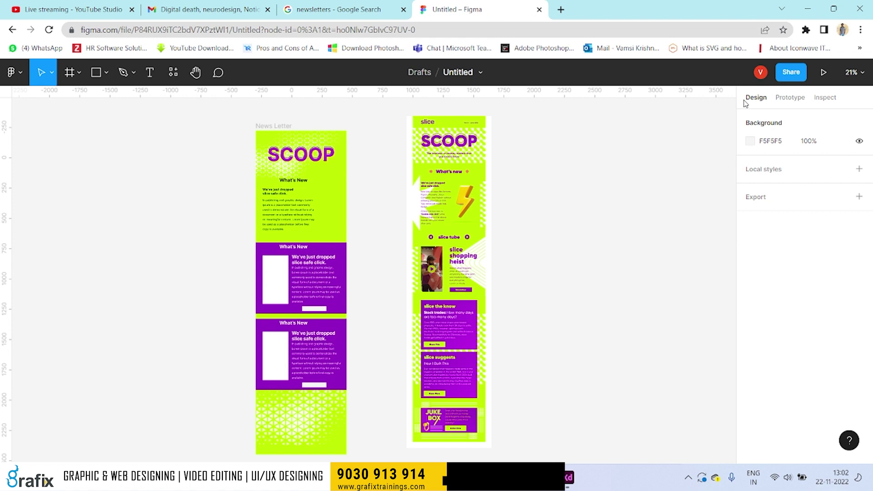
# Inspect the purple section's text and the 1258 × 630.79 pattern group, then return to XD.
pyautogui.click(333, 286)
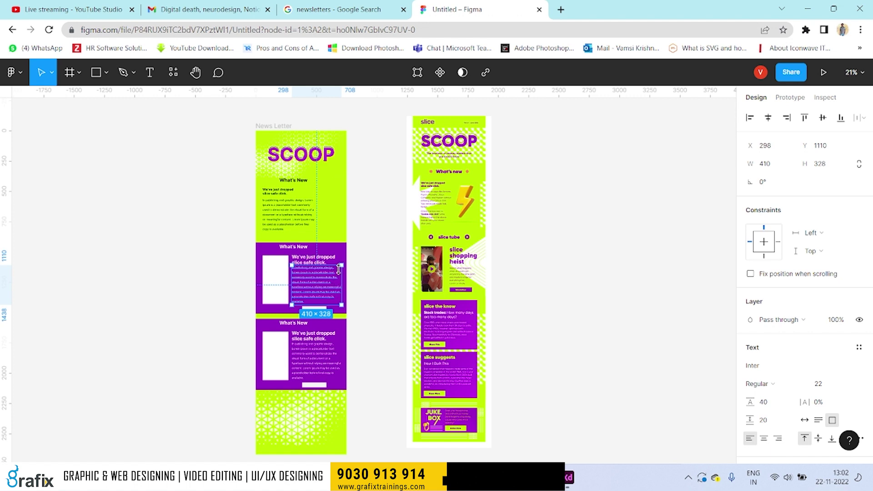
pyautogui.scroll(2, 332, 415)
pyautogui.click(286, 431)
pyautogui.scroll(-3, 293, 400)
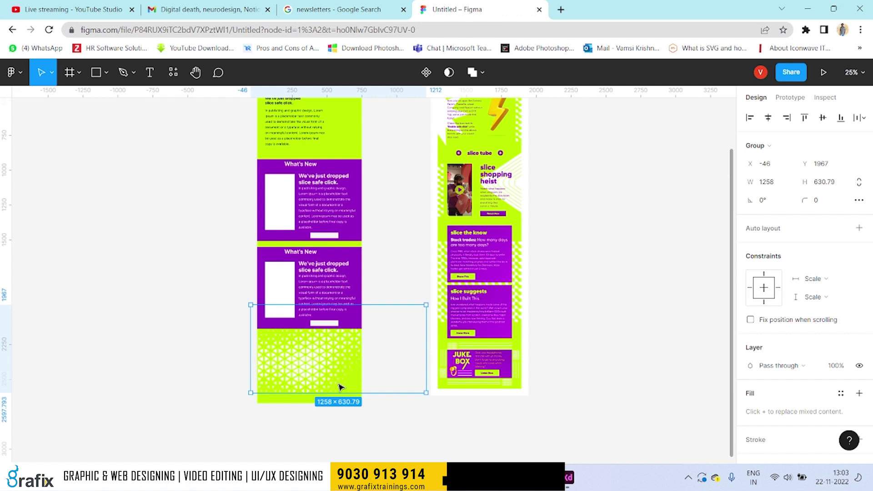
pyautogui.hotkey('alt', 'Tab')
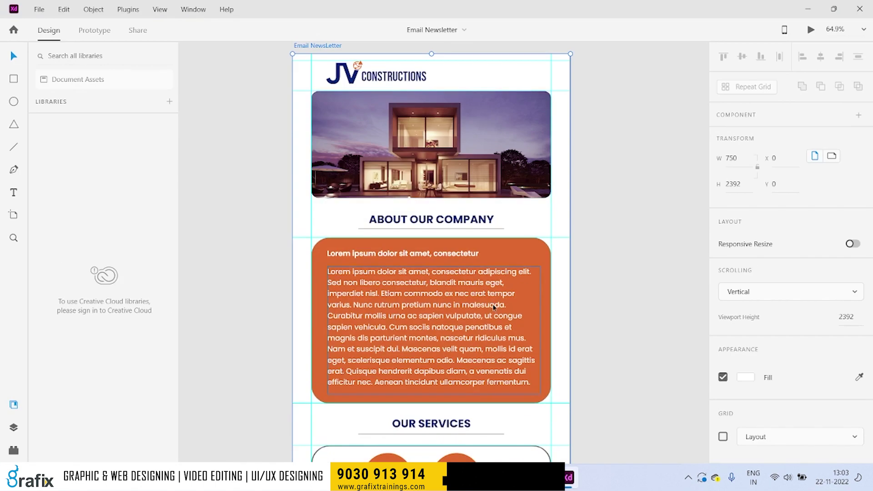
pyautogui.scroll(-5, 493, 307)
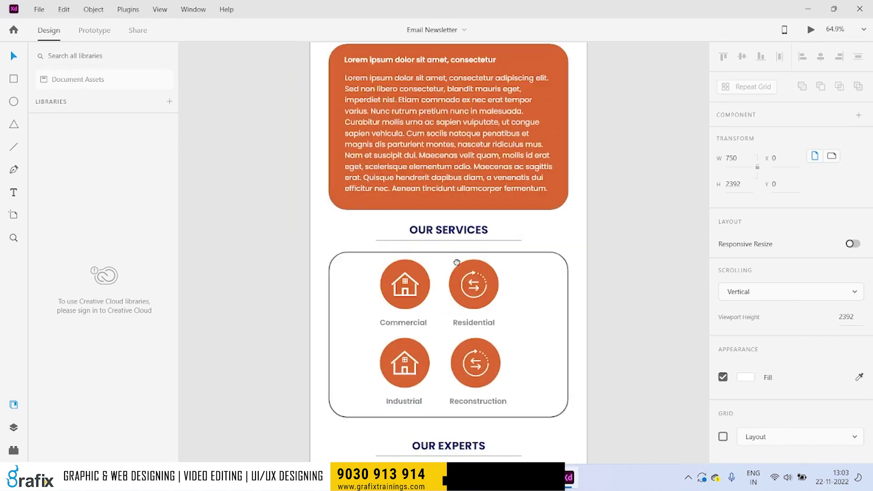